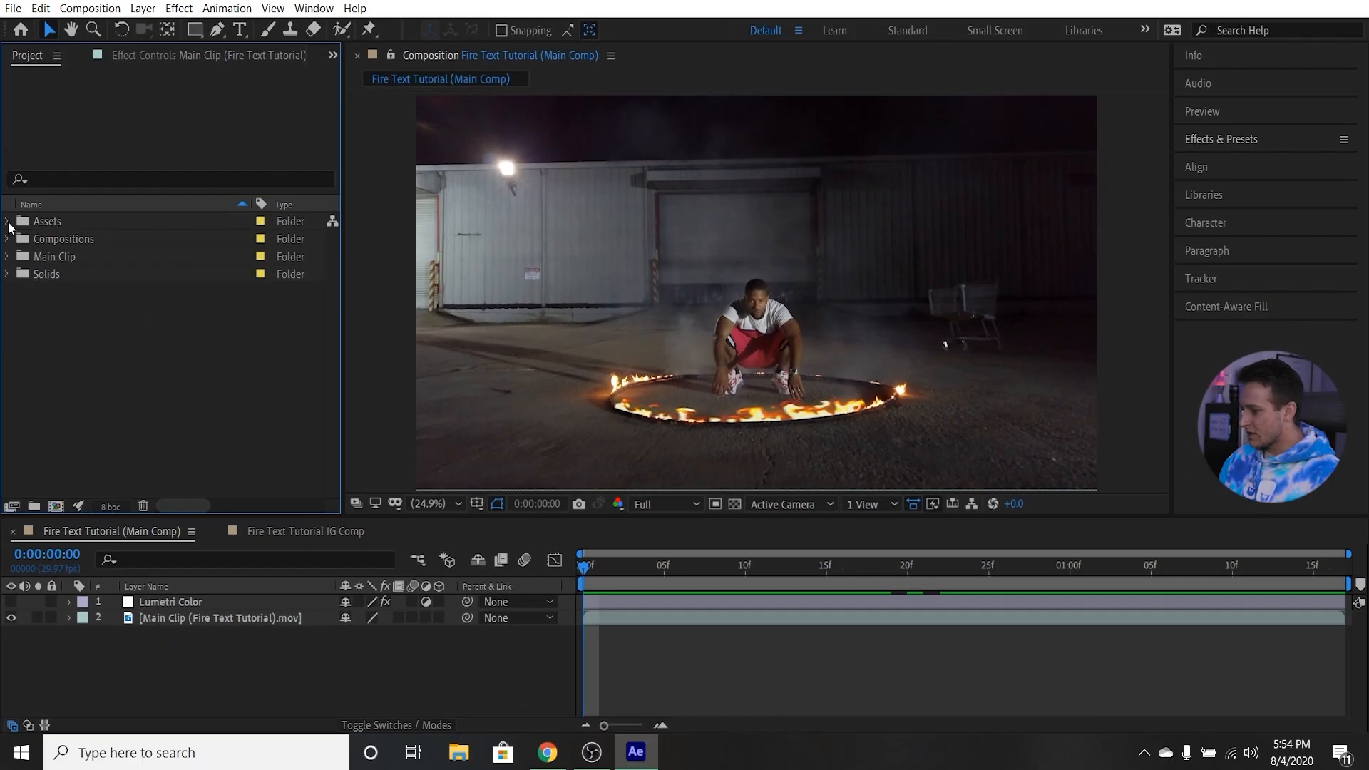
Examine the Fire Particles - ENVATO ELEMENTS.mov clip in the project's Assets folder.
{"action": "left_click", "coordinate": [6, 277]}
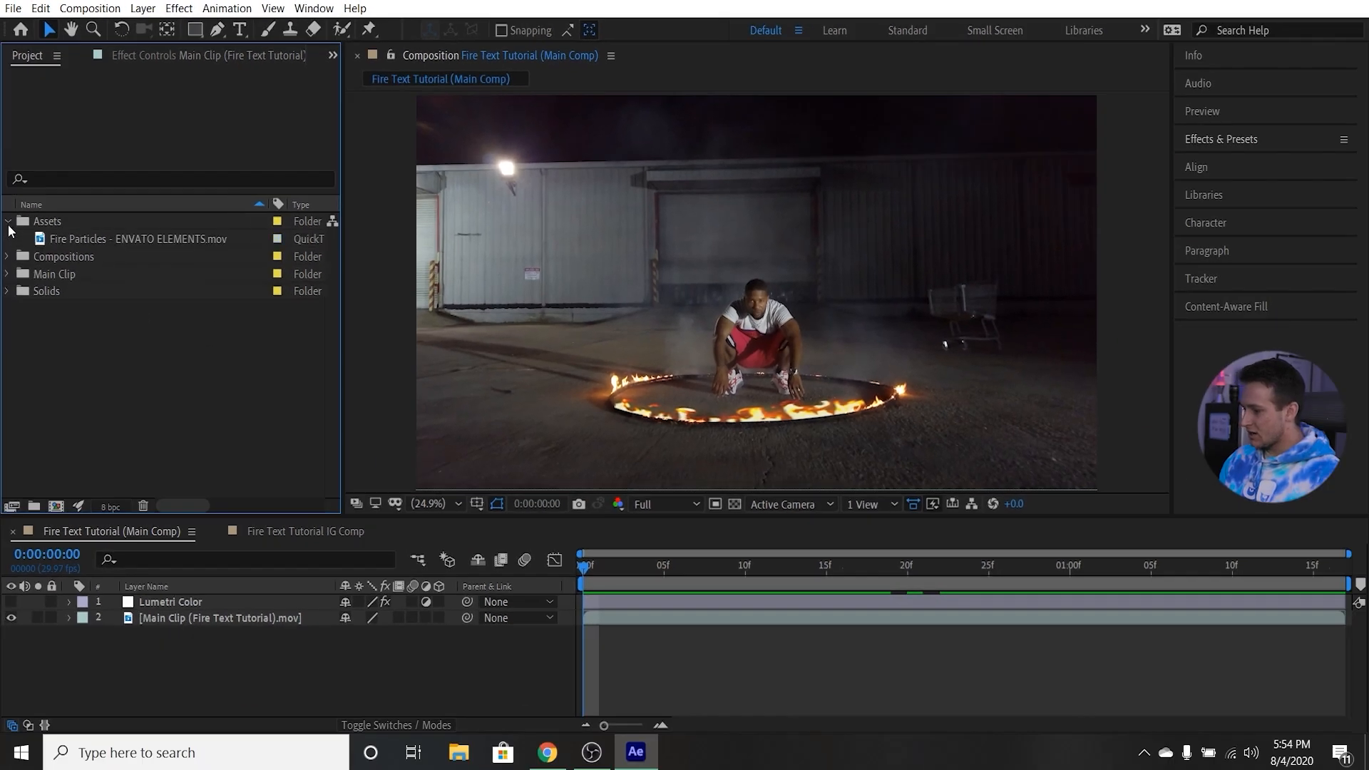
{"action": "left_click", "coordinate": [76, 241]}
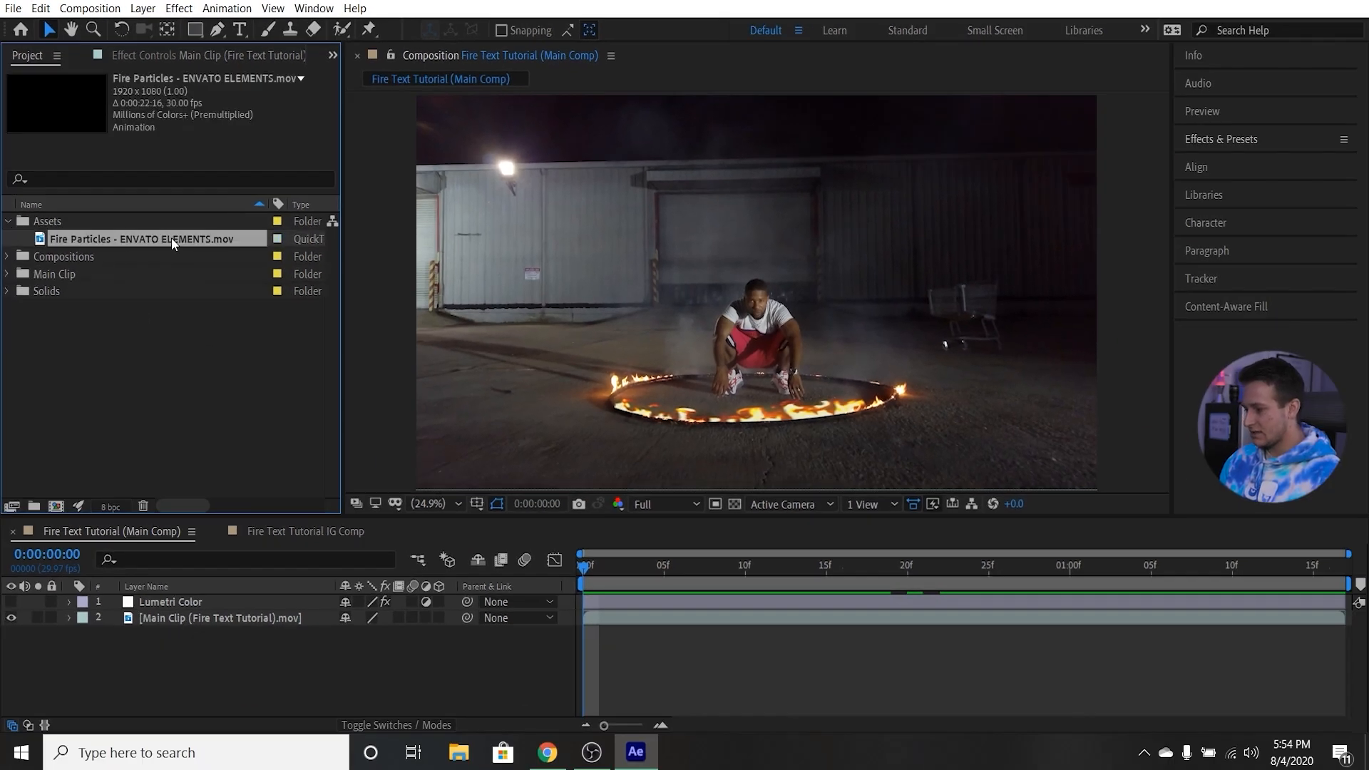
{"action": "left_click_drag", "start_coordinate": [205, 239], "coordinate": [535, 716]}
Switch to Chrome, search Envato Elements for "fire particles" and show all matching stock video.
{"action": "left_click", "coordinate": [547, 752]}
{"action": "left_click", "coordinate": [381, 100]}
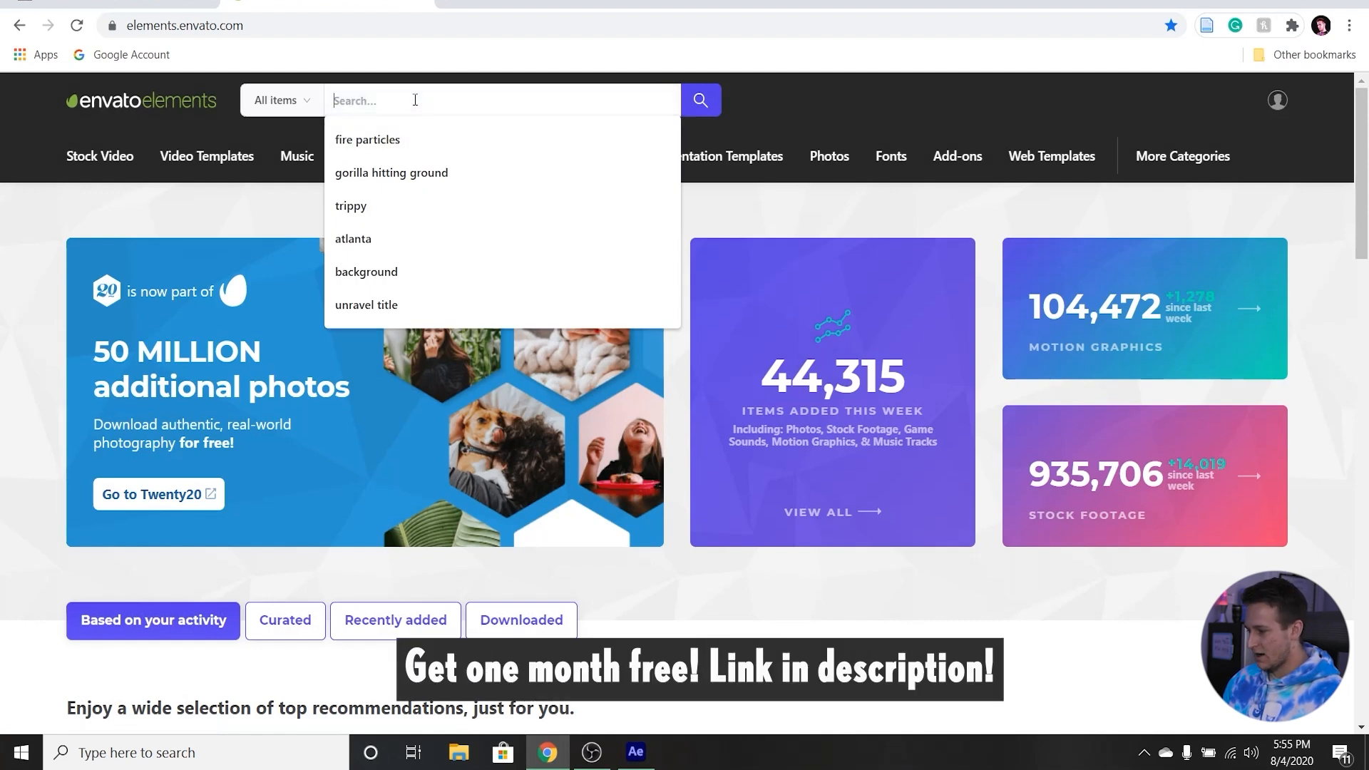
{"action": "left_click", "coordinate": [386, 140]}
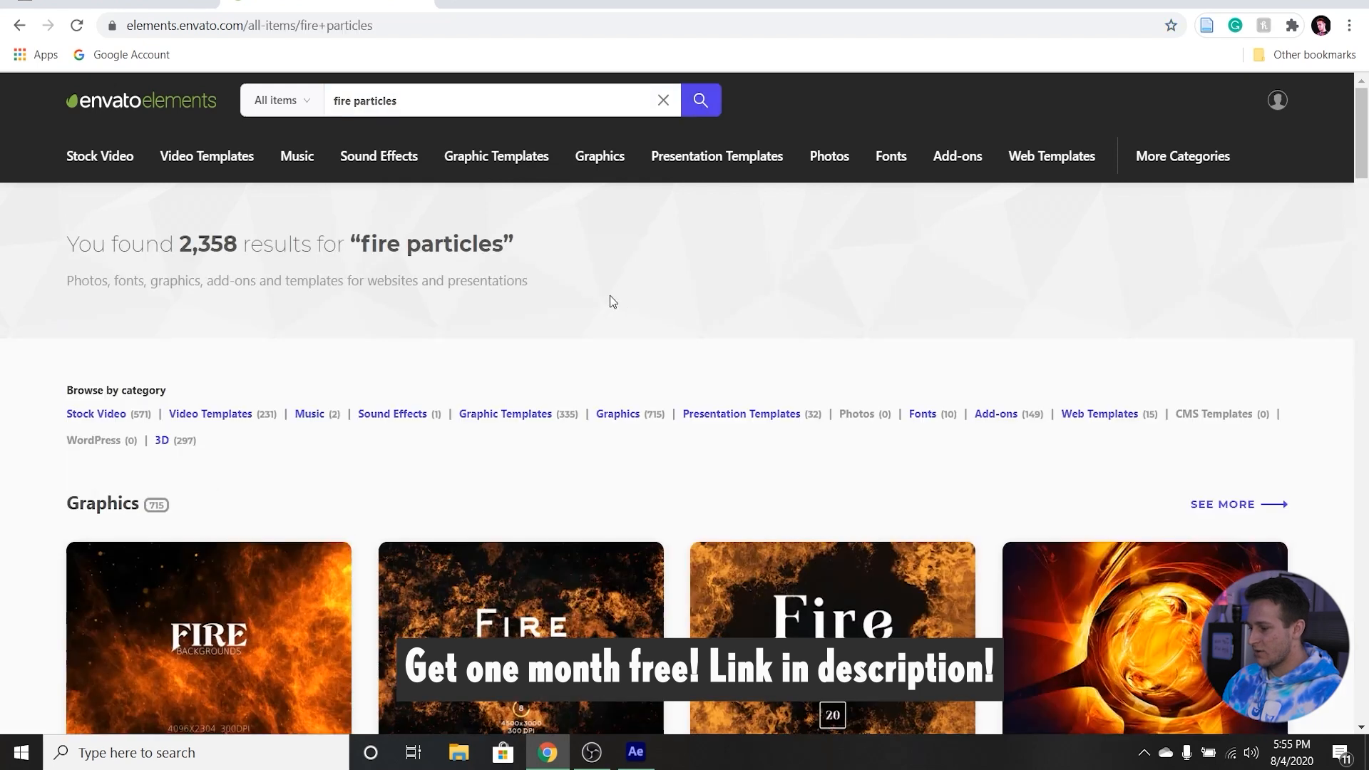
{"action": "scroll", "coordinate": [296, 433], "scroll_direction": "down", "scroll_amount": 6}
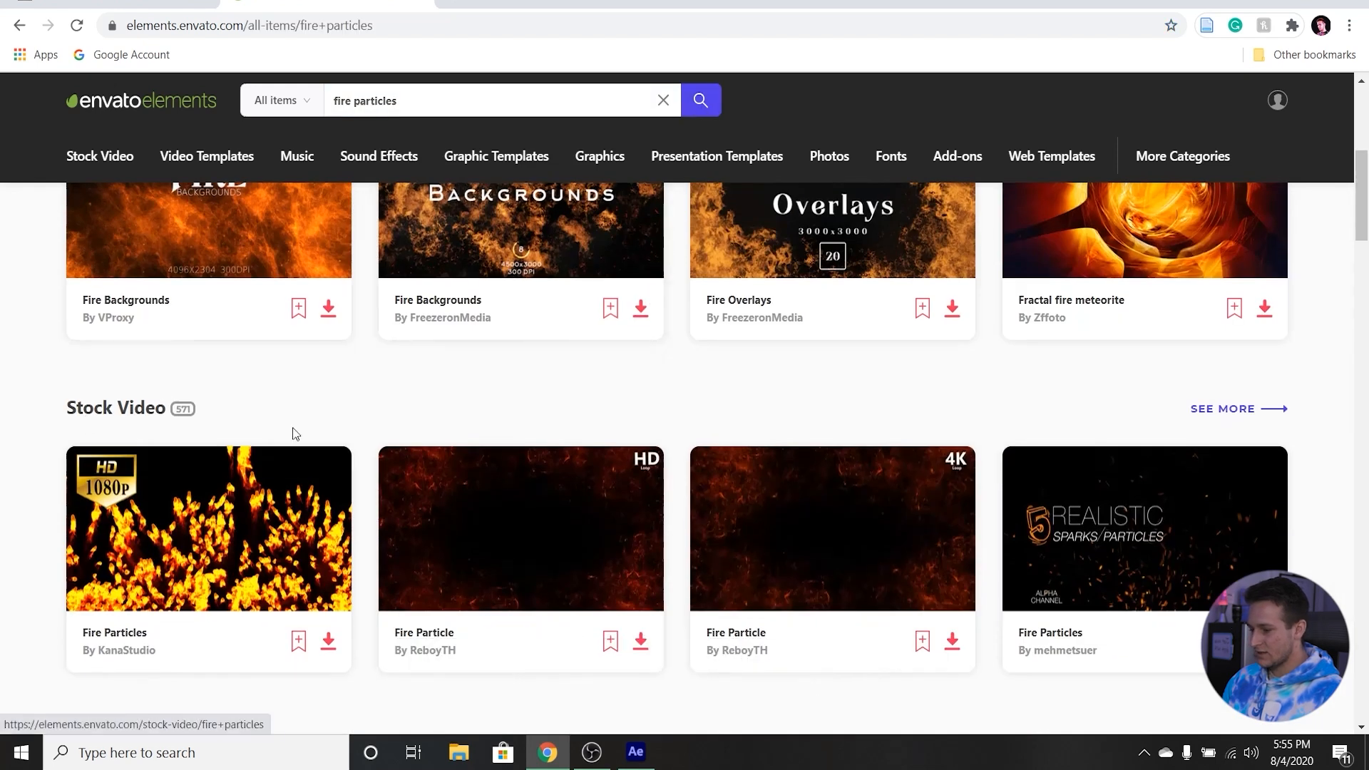
{"action": "left_click", "coordinate": [1239, 416]}
Browse the fire particle stock videos and open the details page of the Fire Particles Pack.
{"action": "scroll", "coordinate": [584, 328], "scroll_direction": "down", "scroll_amount": 5}
{"action": "scroll", "coordinate": [865, 425], "scroll_direction": "down", "scroll_amount": 6}
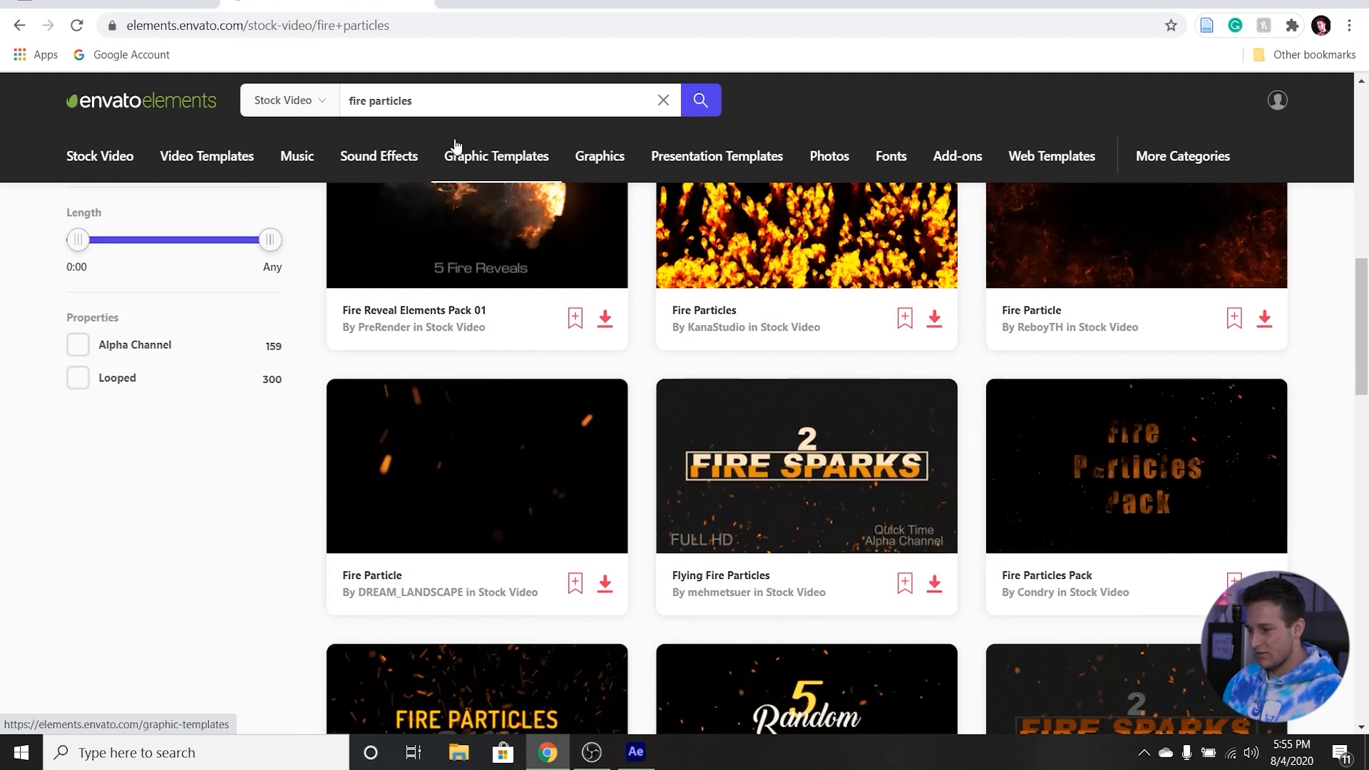
{"action": "mouse_move", "coordinate": [1155, 479]}
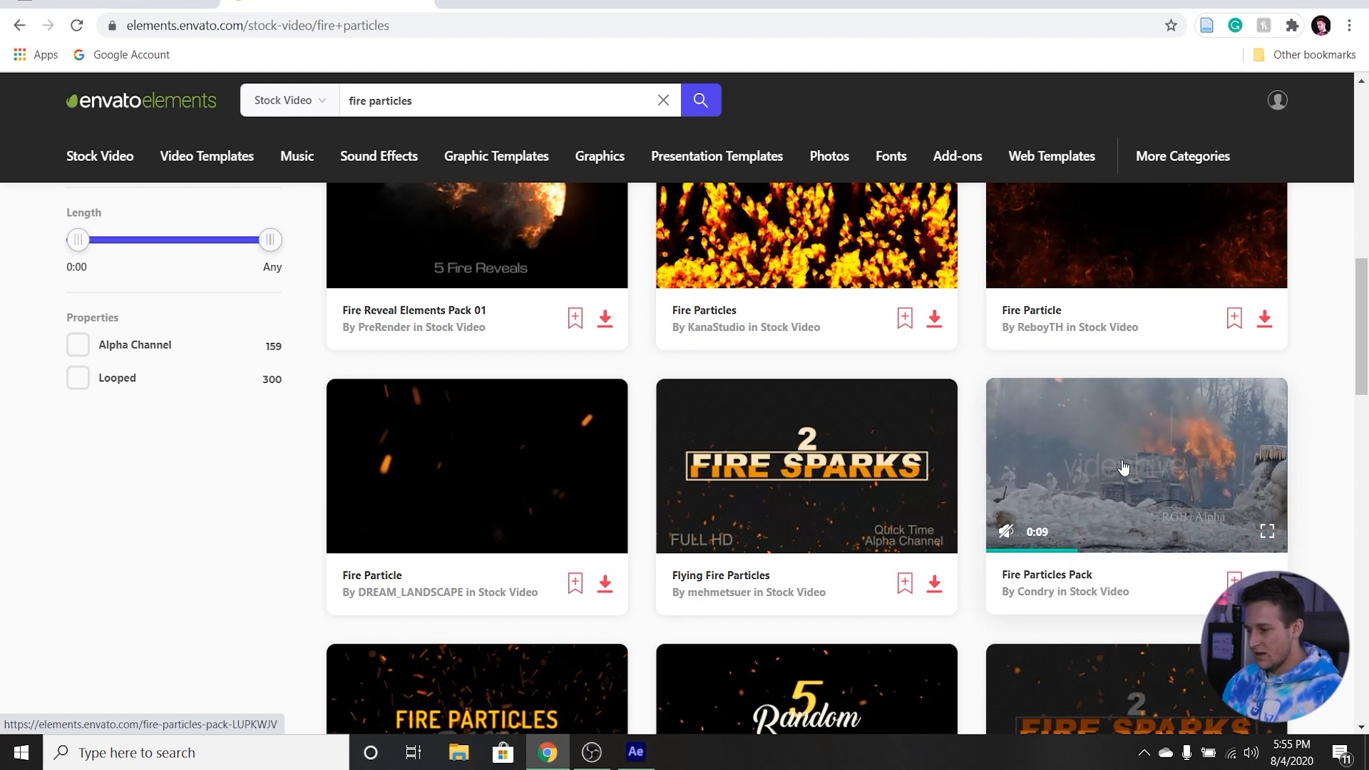
{"action": "left_click", "coordinate": [1167, 477]}
{"action": "scroll", "coordinate": [1127, 493], "scroll_direction": "down", "scroll_amount": 3}
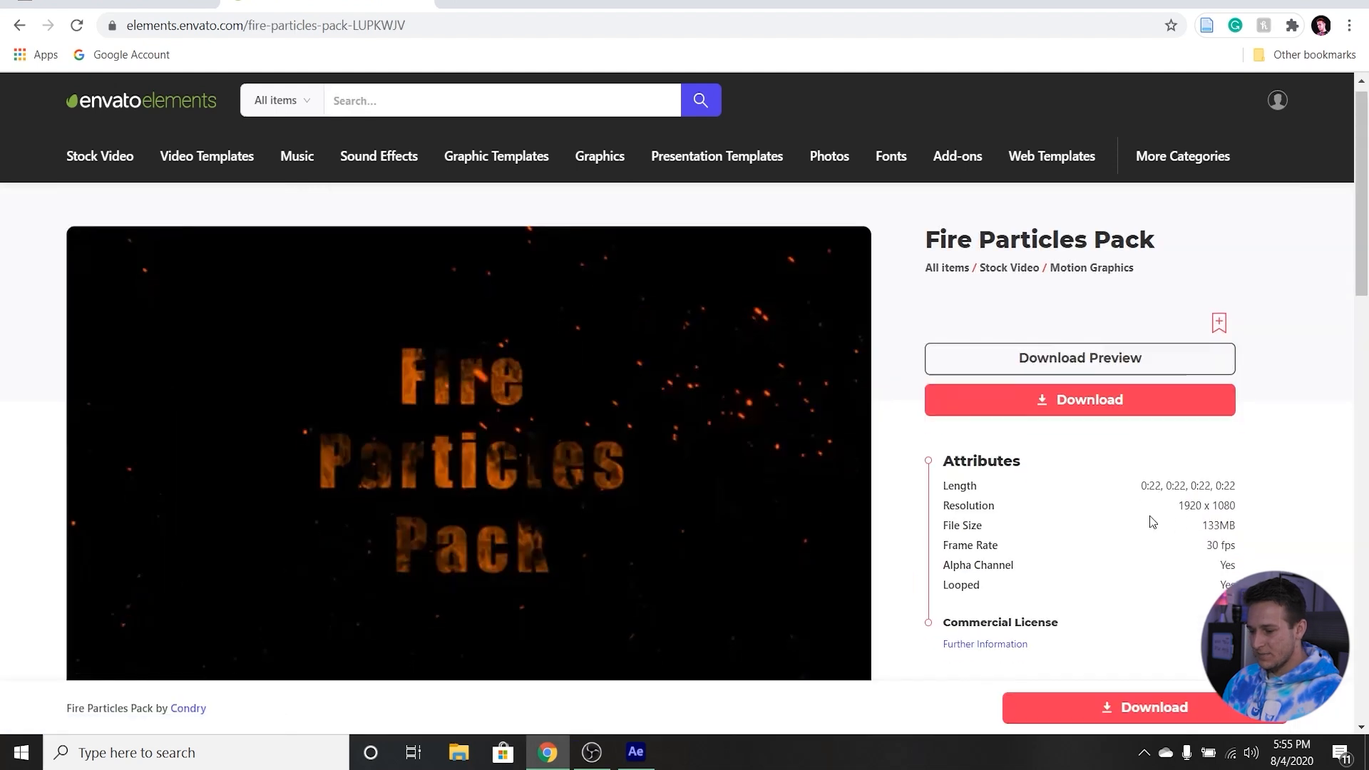
Review the Fire Particles Pack attributes, checking whether the footage has an alpha channel.
{"action": "left_click_drag", "start_coordinate": [943, 393], "coordinate": [1012, 397]}
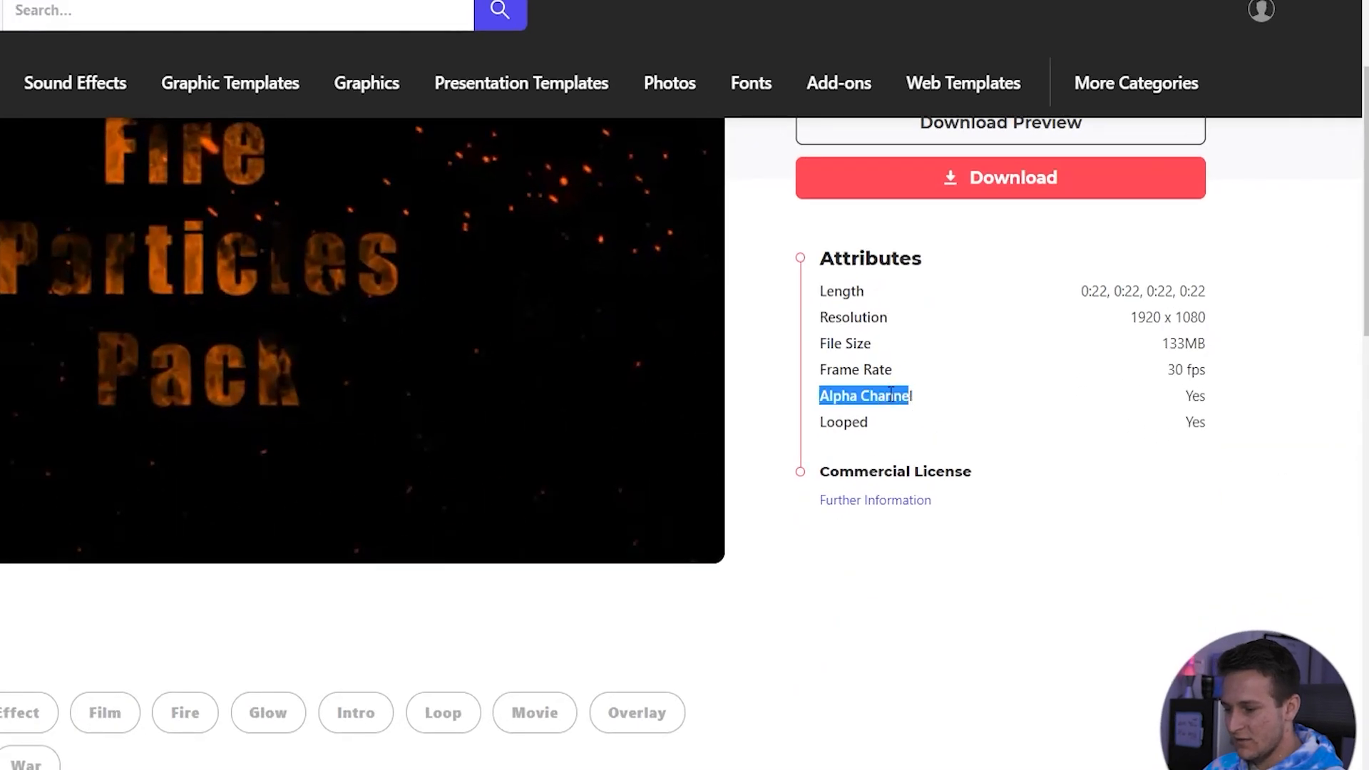
{"action": "left_click", "coordinate": [891, 395]}
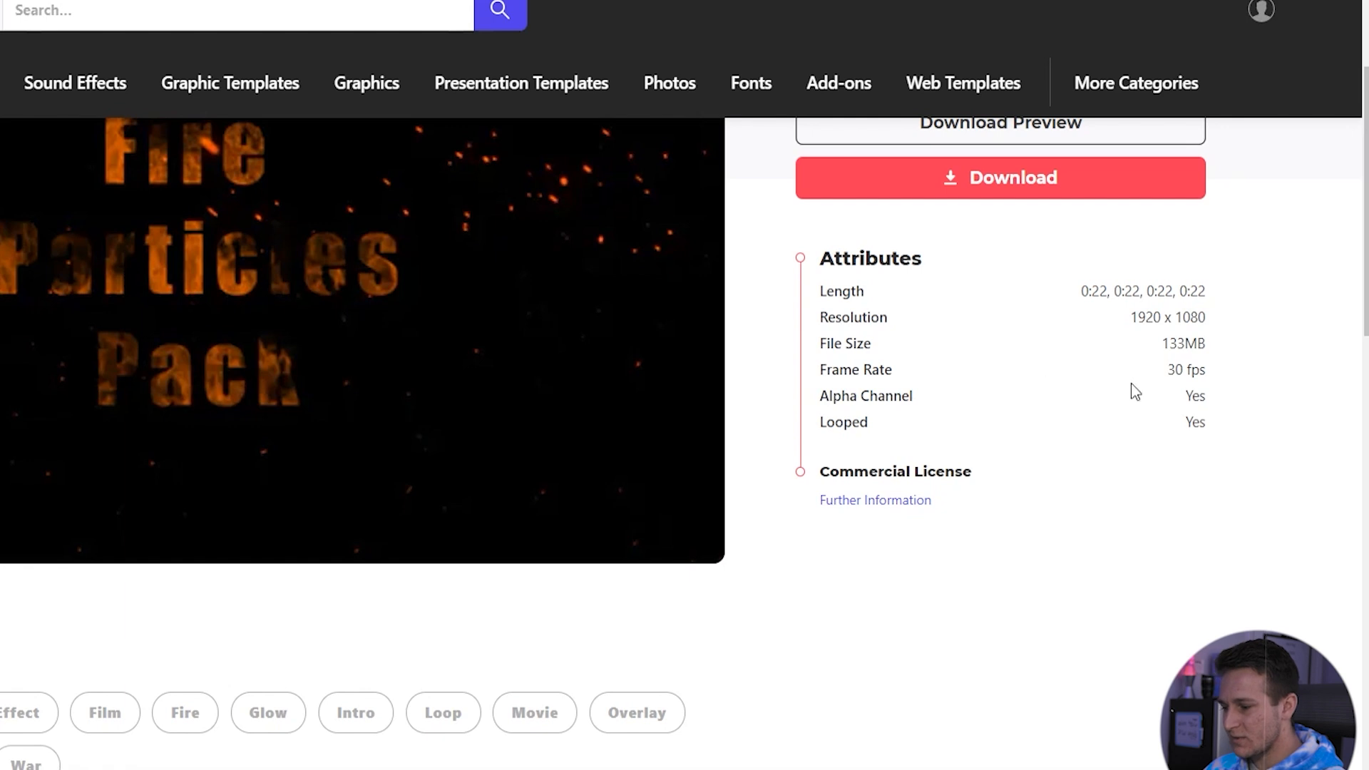
{"action": "scroll", "coordinate": [870, 416], "scroll_direction": "up", "scroll_amount": 3}
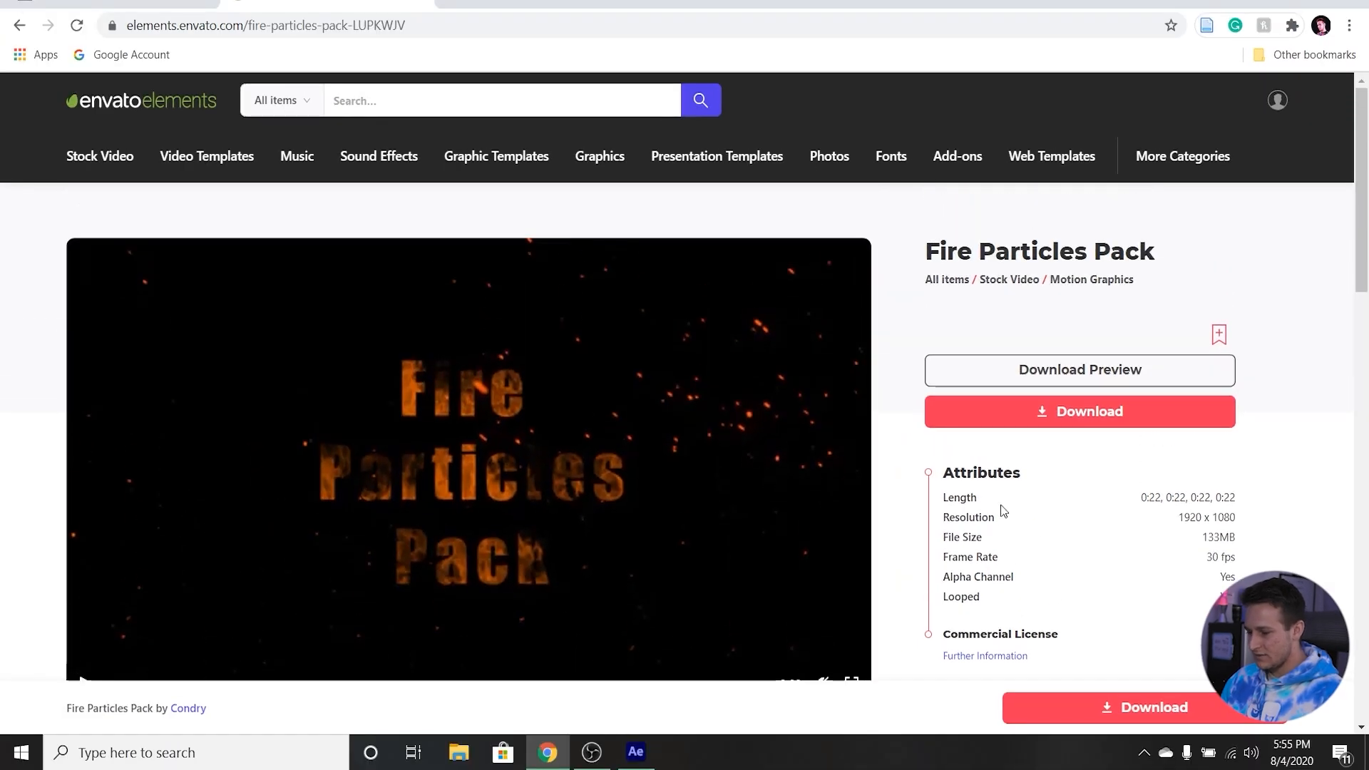
{"action": "scroll", "coordinate": [1027, 500], "scroll_direction": "down", "scroll_amount": 1}
{"action": "scroll", "coordinate": [1012, 485], "scroll_direction": "up", "scroll_amount": 1}
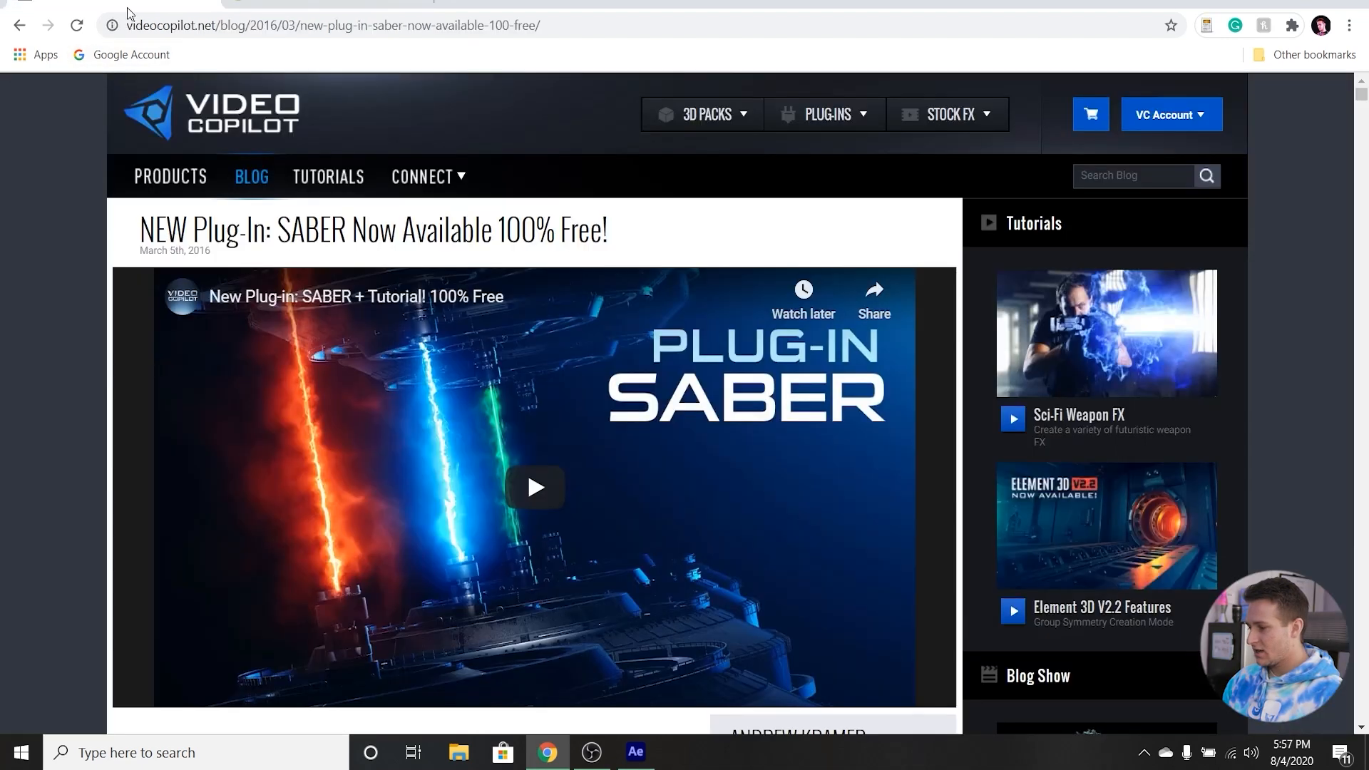
Review the Video Copilot page for the free Saber plug-in, including its Windows and Apple download options.
{"action": "left_click", "coordinate": [99, 4]}
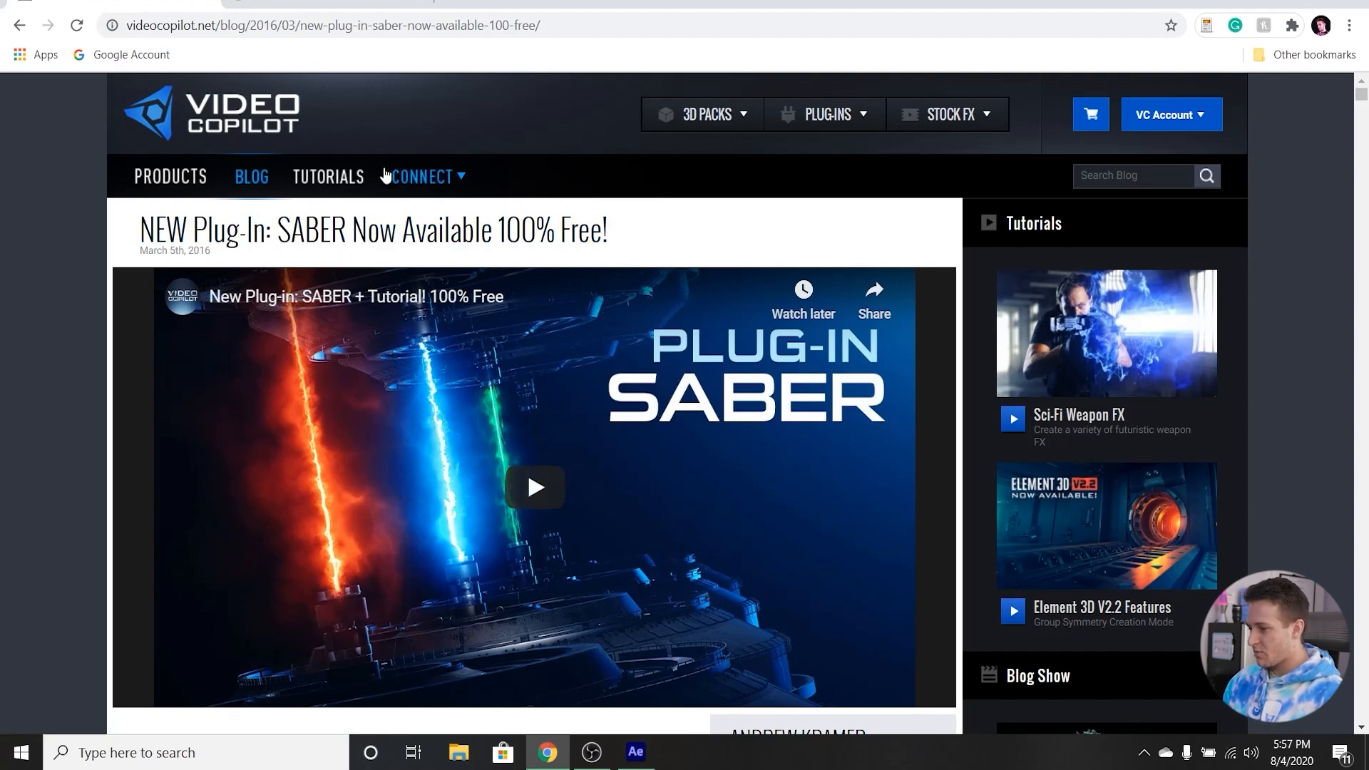
{"action": "scroll", "coordinate": [511, 237], "scroll_direction": "down", "scroll_amount": 15}
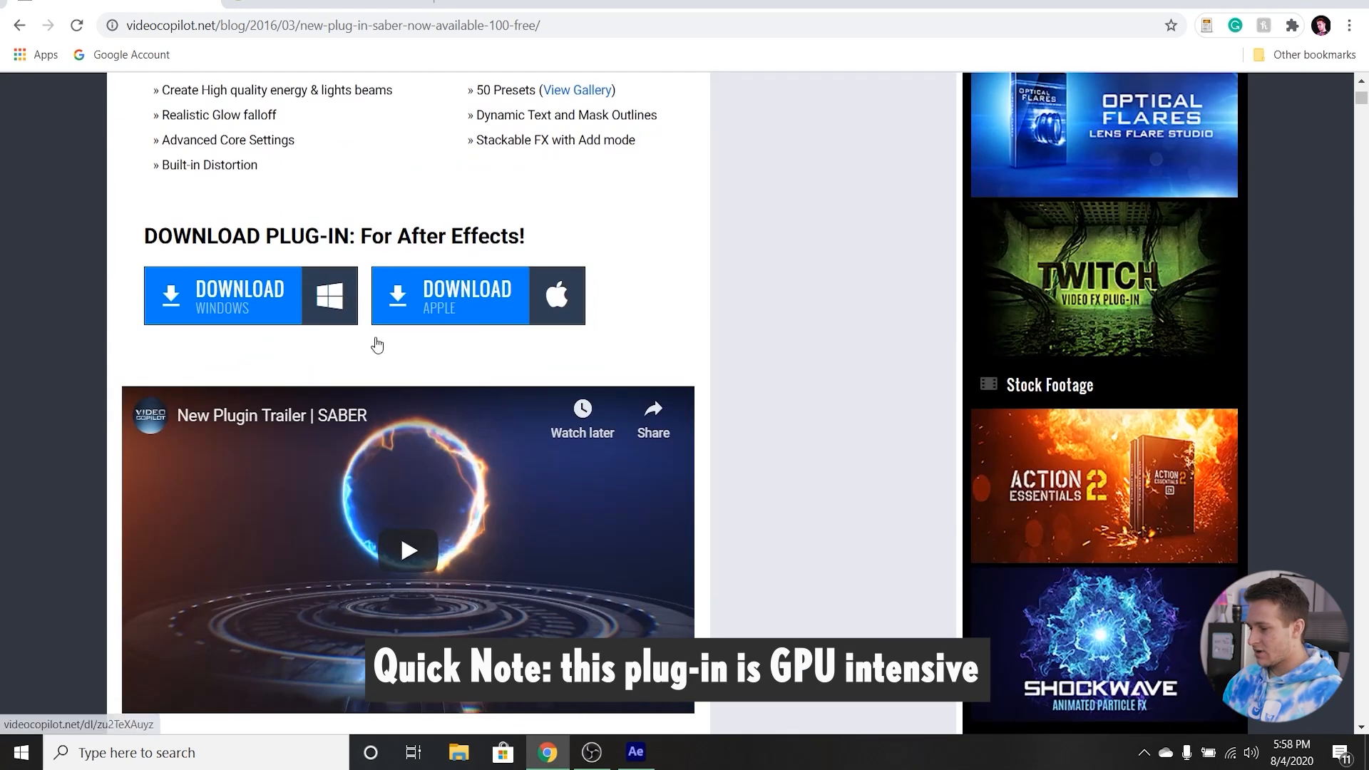
{"action": "scroll", "coordinate": [687, 448], "scroll_direction": "down", "scroll_amount": 3}
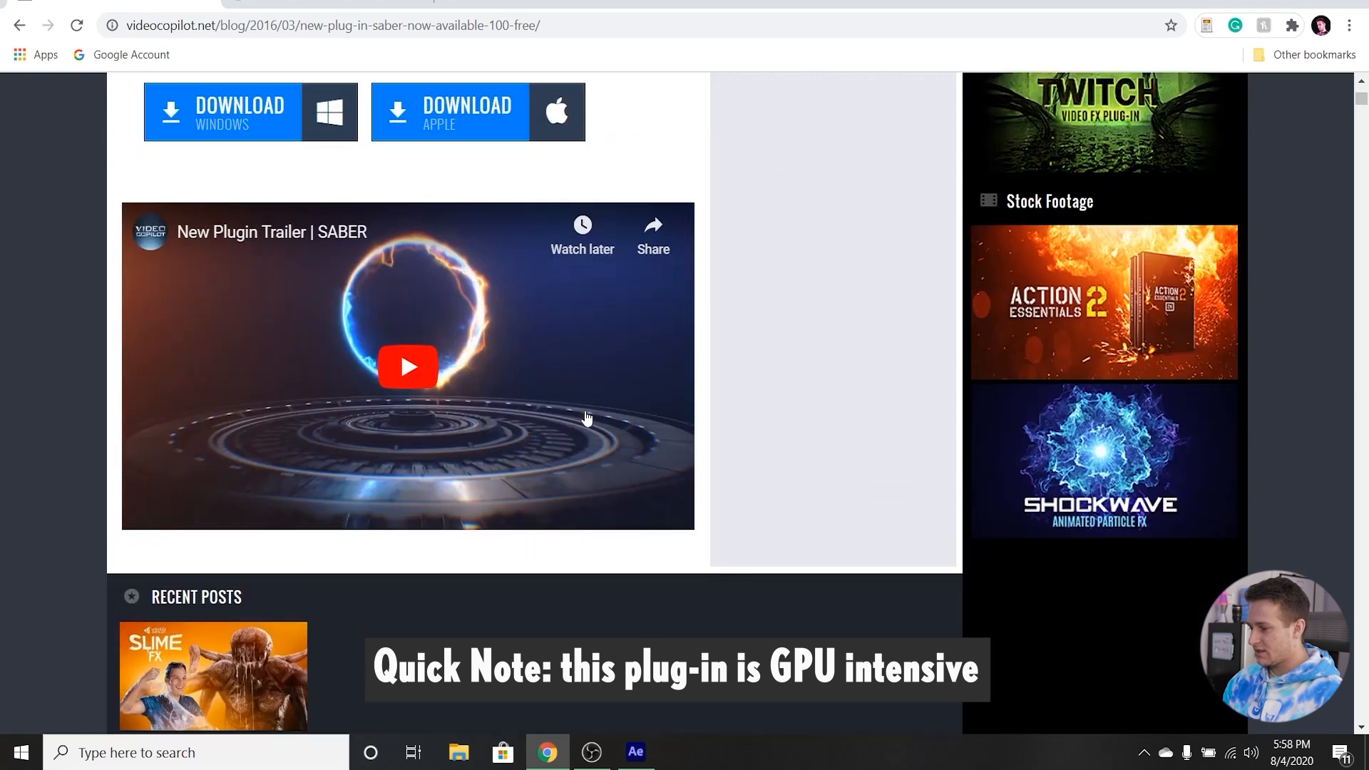
{"action": "scroll", "coordinate": [621, 422], "scroll_direction": "up", "scroll_amount": 18}
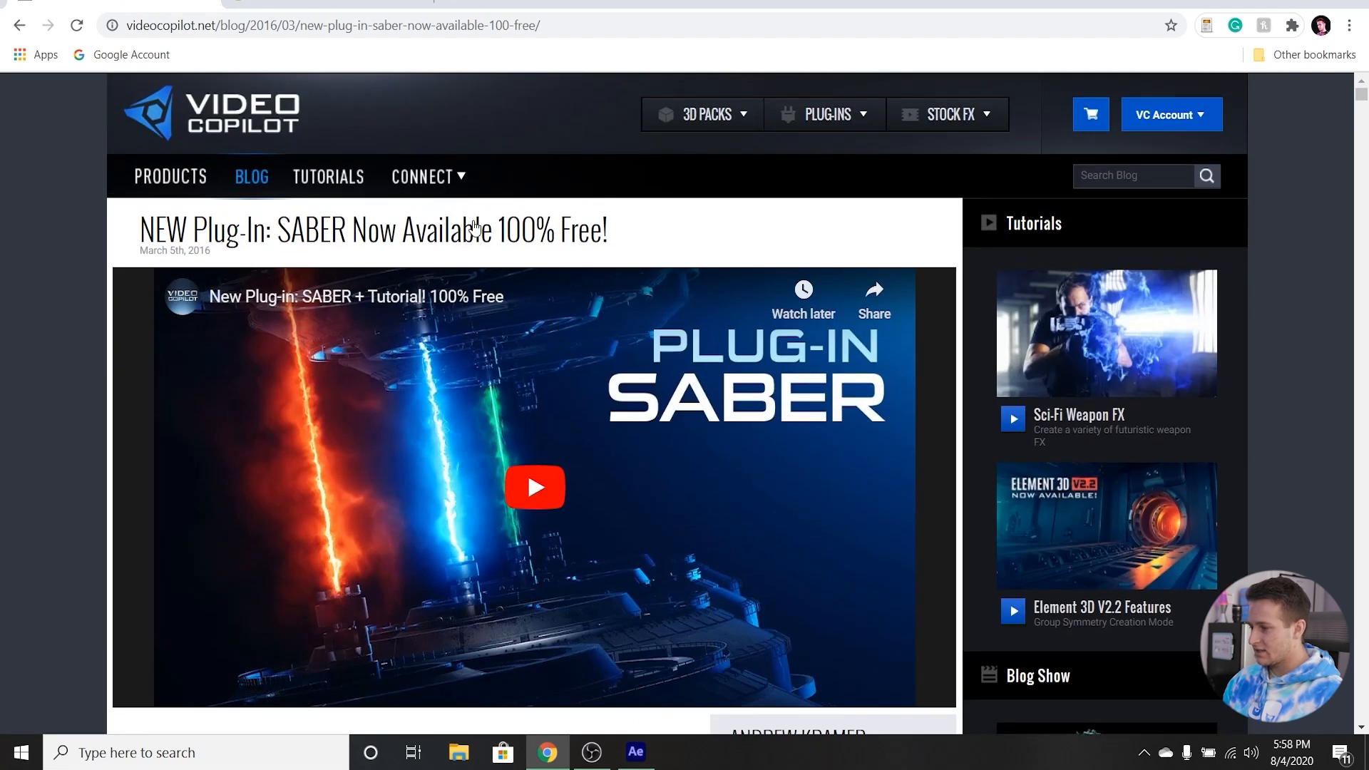
{"action": "left_click", "coordinate": [308, 3]}
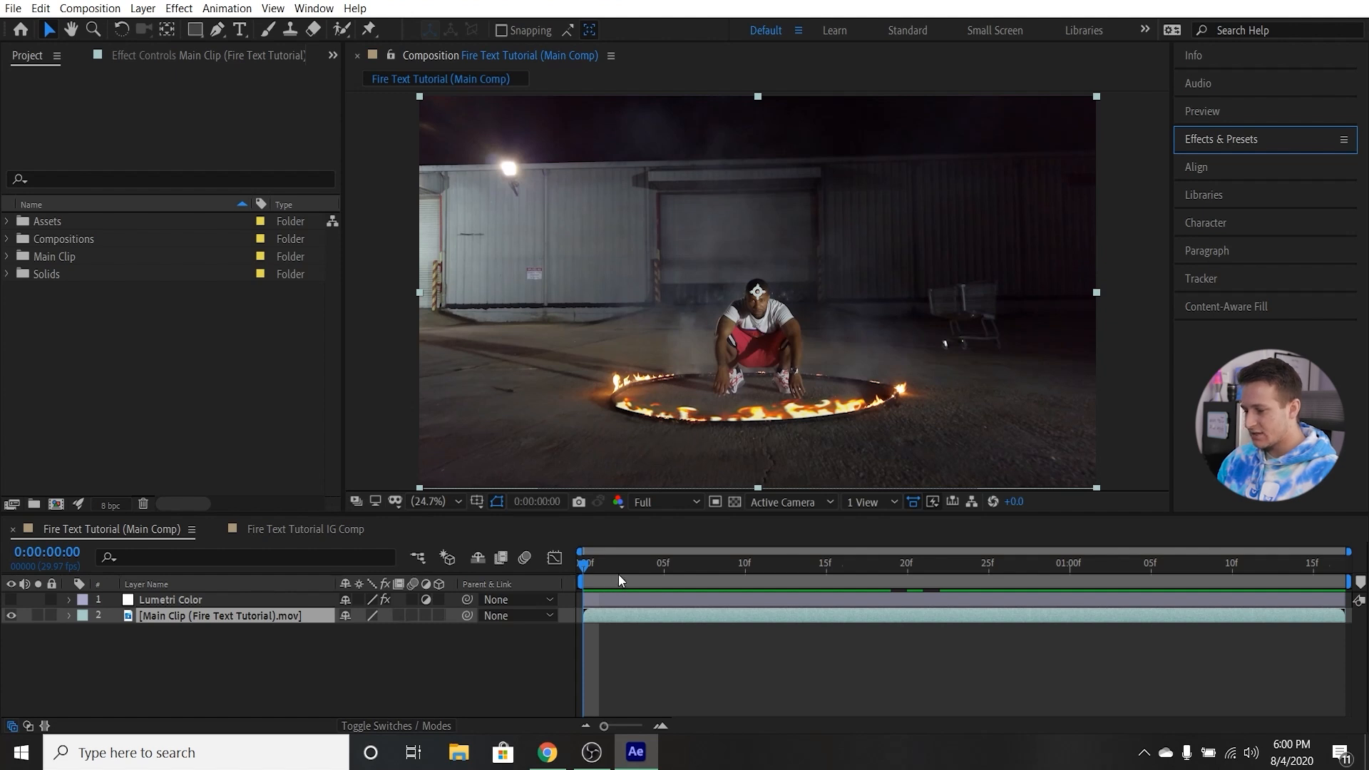
Back in After Effects, scrub through the main clip to examine the camera movement around the fire ring and return to the first frame.
{"action": "left_click_drag", "start_coordinate": [619, 575], "coordinate": [575, 542]}
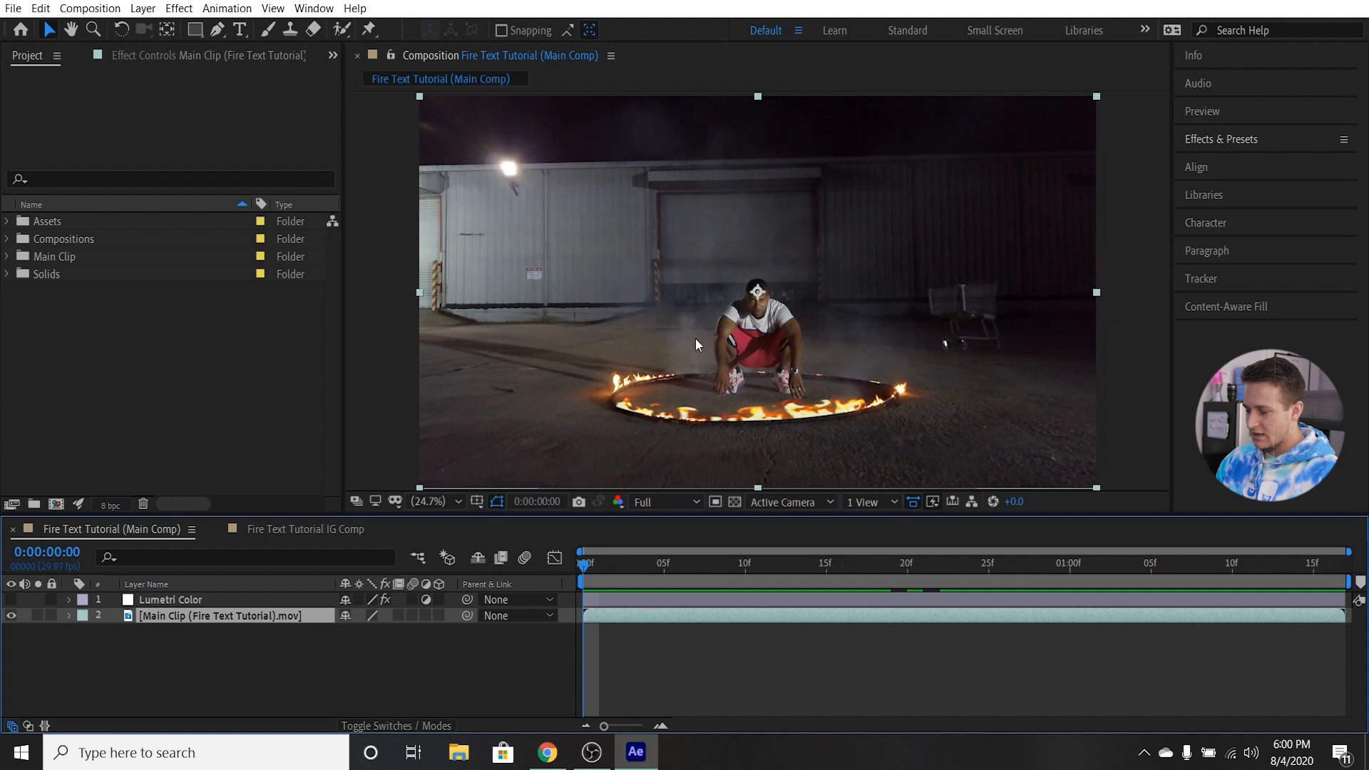
{"action": "left_click_drag", "start_coordinate": [744, 564], "coordinate": [1087, 565]}
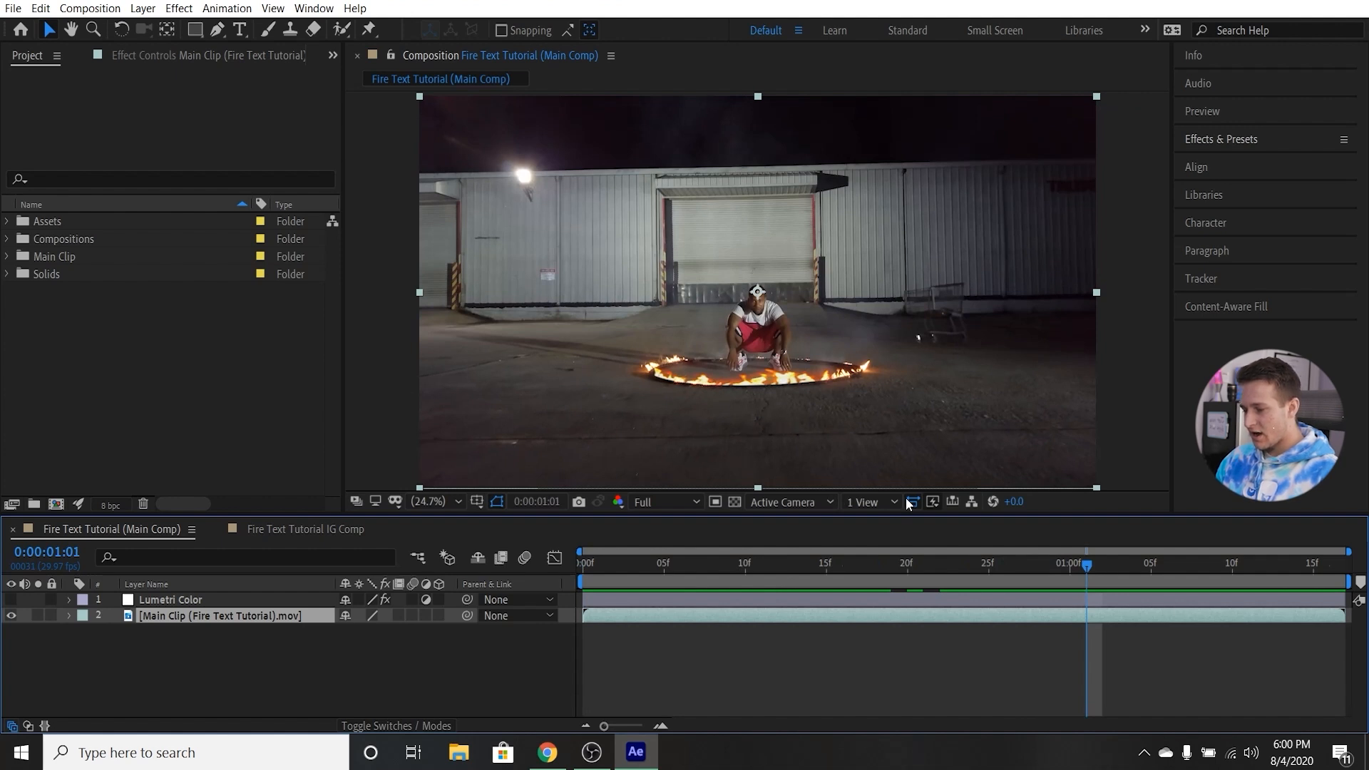
{"action": "left_click_drag", "start_coordinate": [1084, 565], "coordinate": [552, 549]}
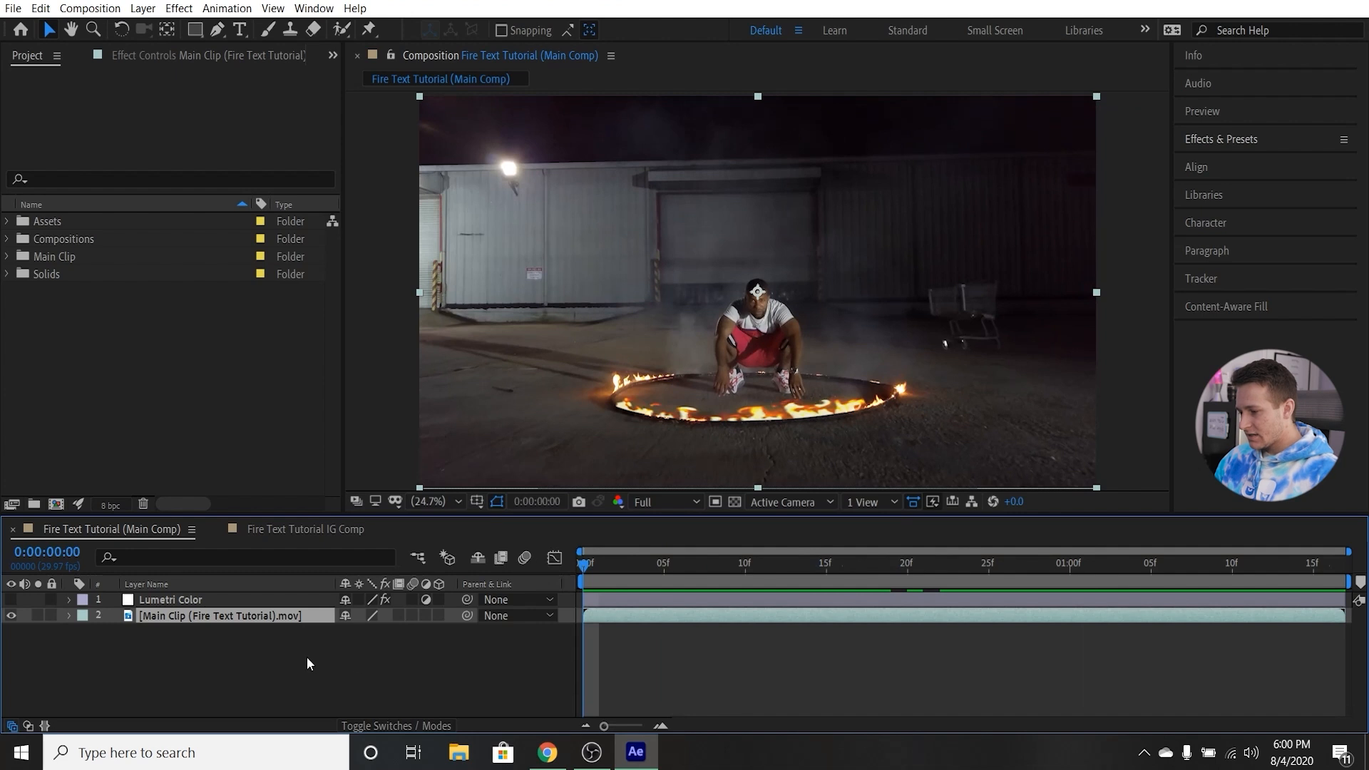
Find the Mocha AE effect by searching for "mocha", apply it to the Main Clip layer and clear the search.
{"action": "left_click", "coordinate": [1273, 150]}
{"action": "left_click", "coordinate": [1244, 161]}
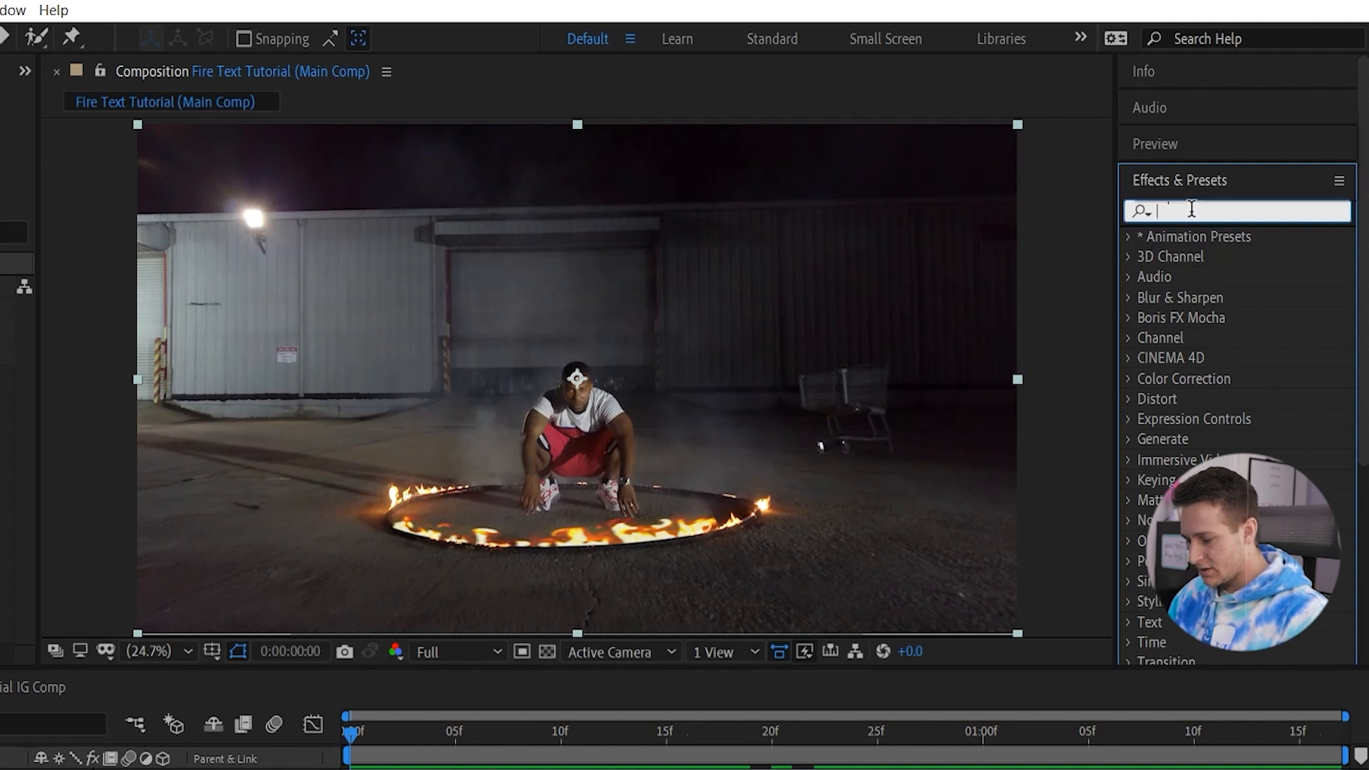
{"action": "type", "text": "mocj"}
{"action": "key", "text": "BackSpace"}
{"action": "type", "text": "ha"}
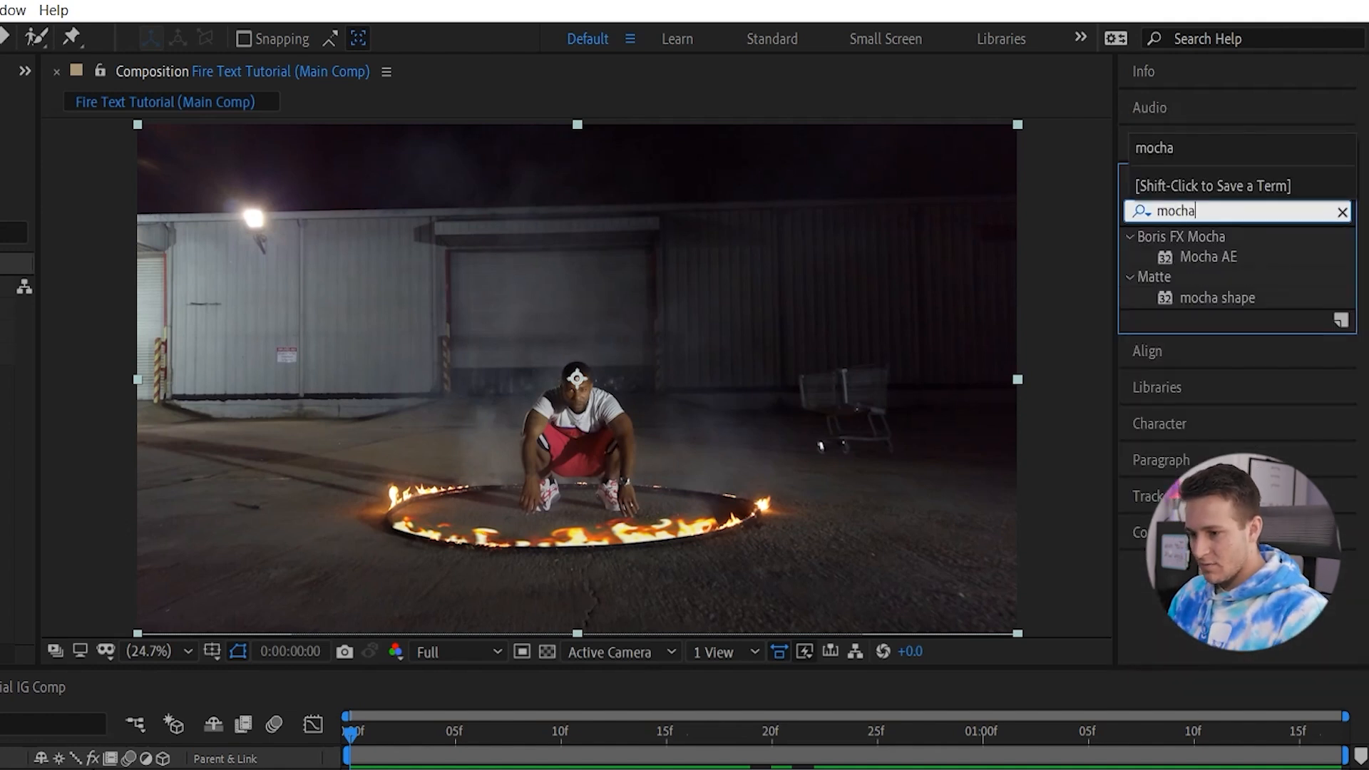
{"action": "left_click_drag", "start_coordinate": [1234, 258], "coordinate": [307, 617]}
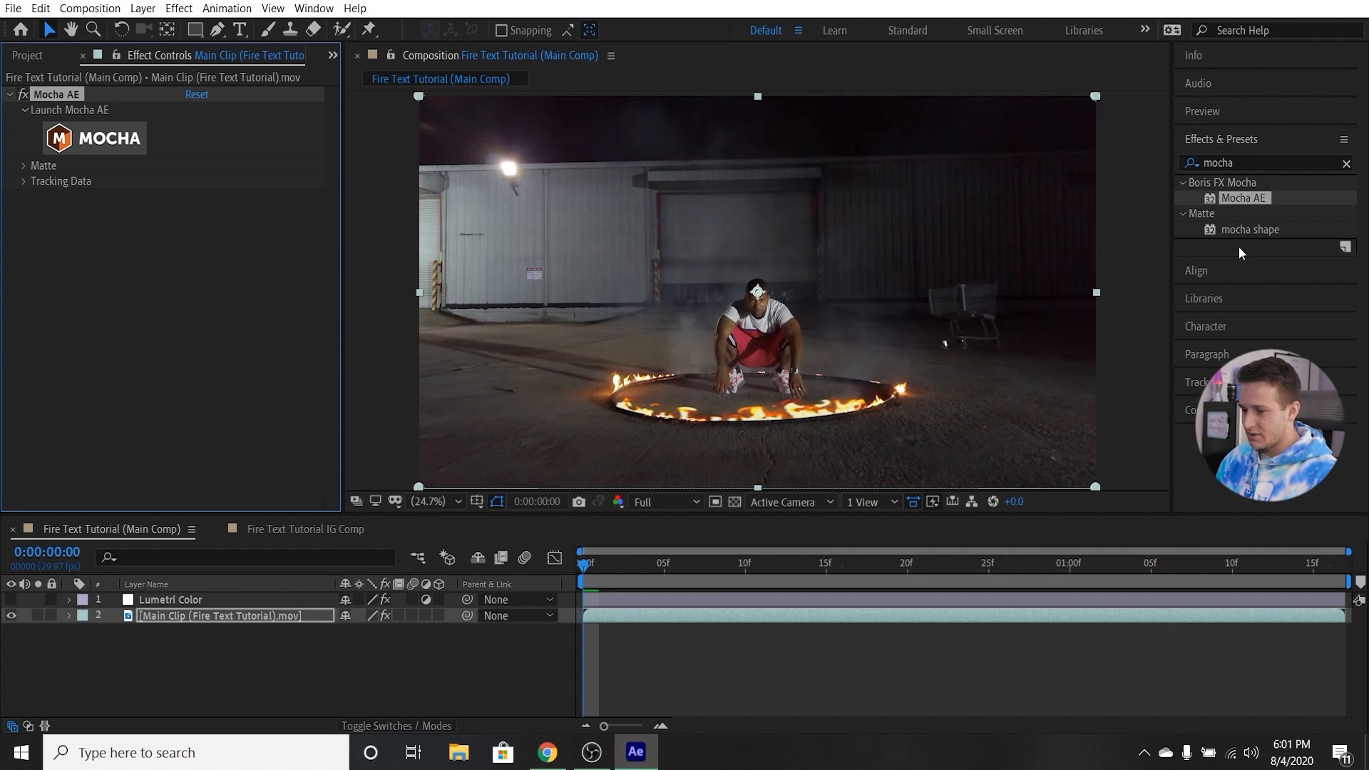
{"action": "left_click", "coordinate": [1346, 166]}
{"action": "left_click", "coordinate": [1292, 143]}
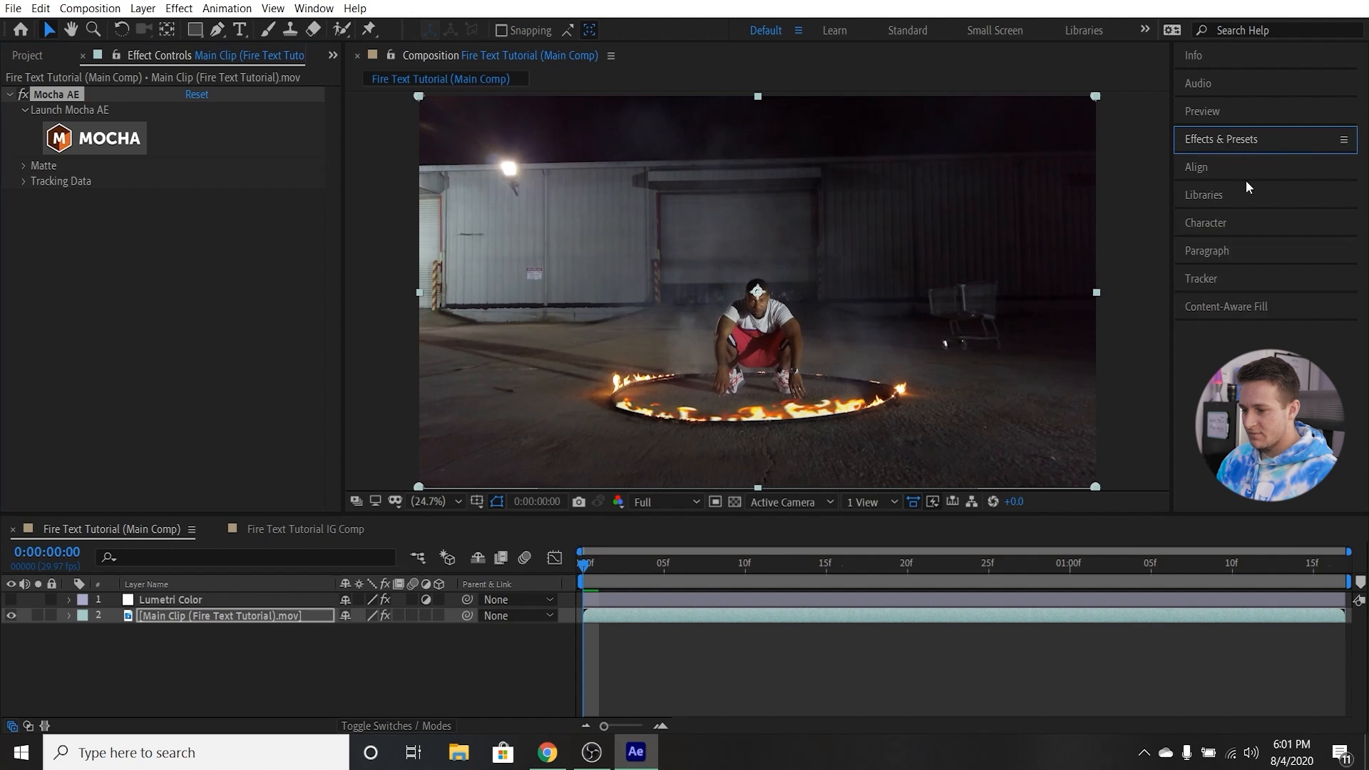
Look at After Effects' built-in camera and motion tracking options.
{"action": "left_click", "coordinate": [1247, 278]}
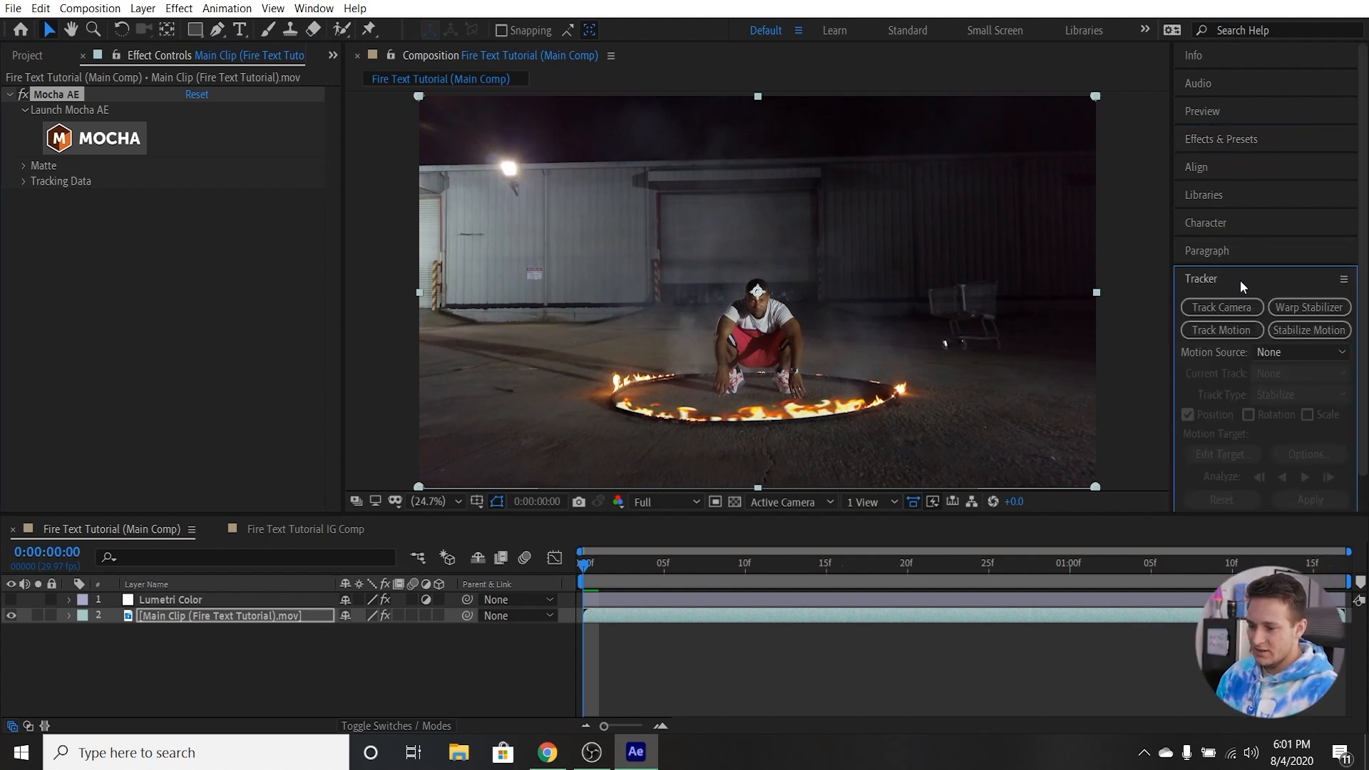
{"action": "left_click", "coordinate": [1272, 279]}
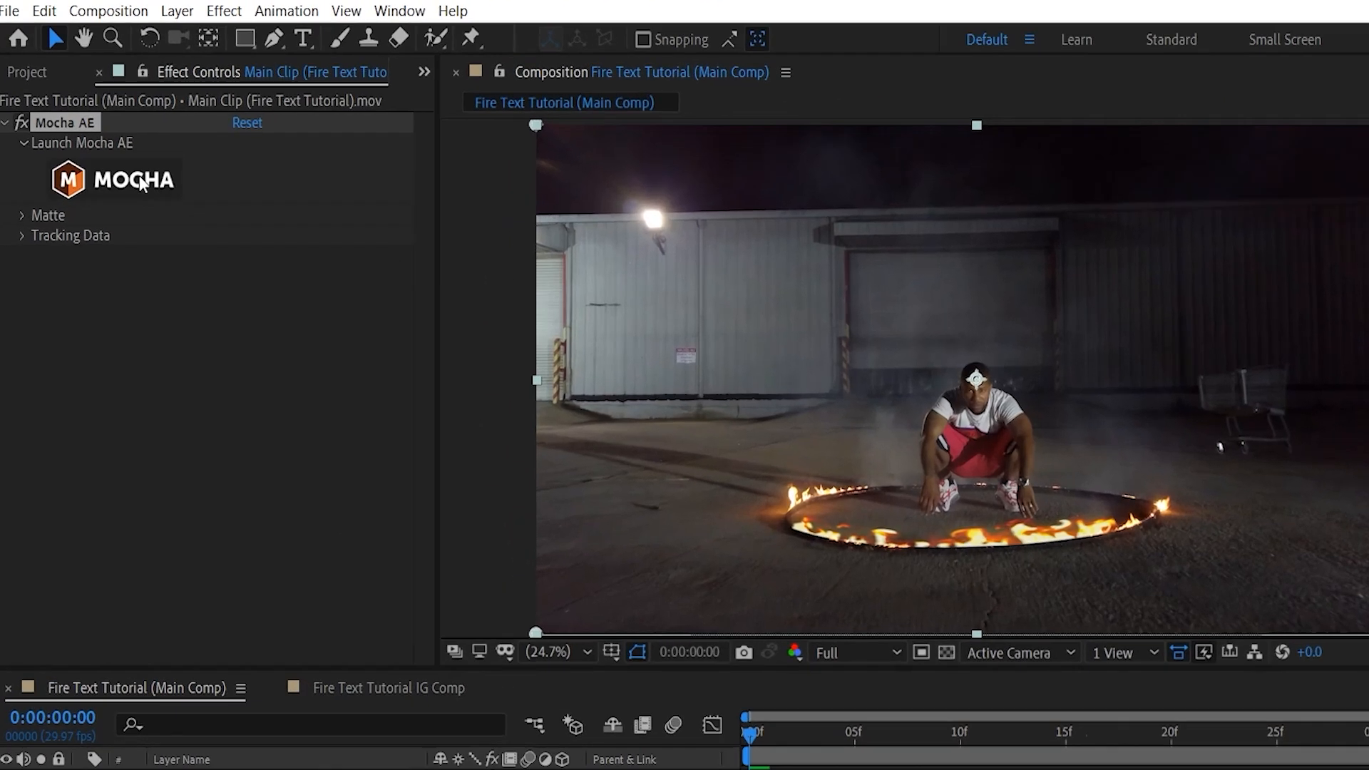
Launch Mocha AE for the main clip and check that its workspace is set to Essentials.
{"action": "left_click", "coordinate": [85, 179]}
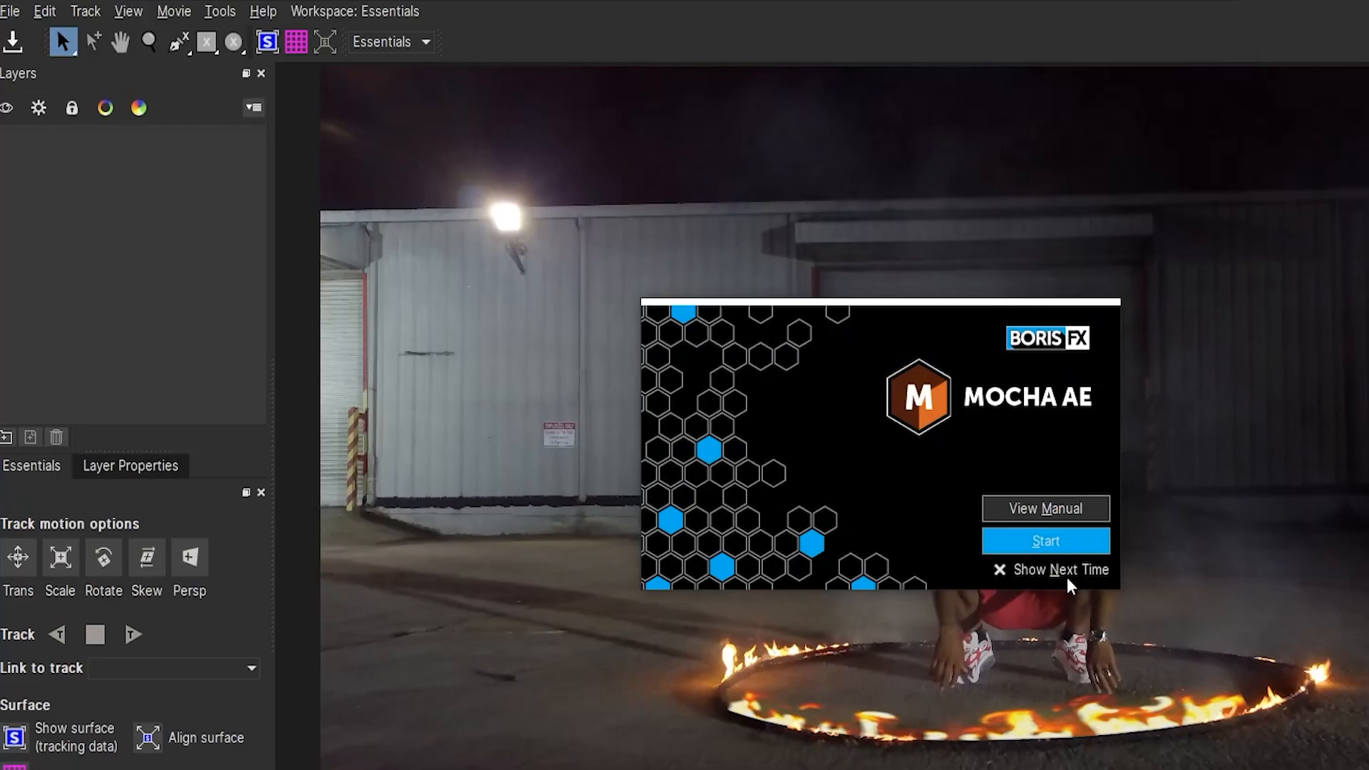
{"action": "left_click", "coordinate": [960, 538]}
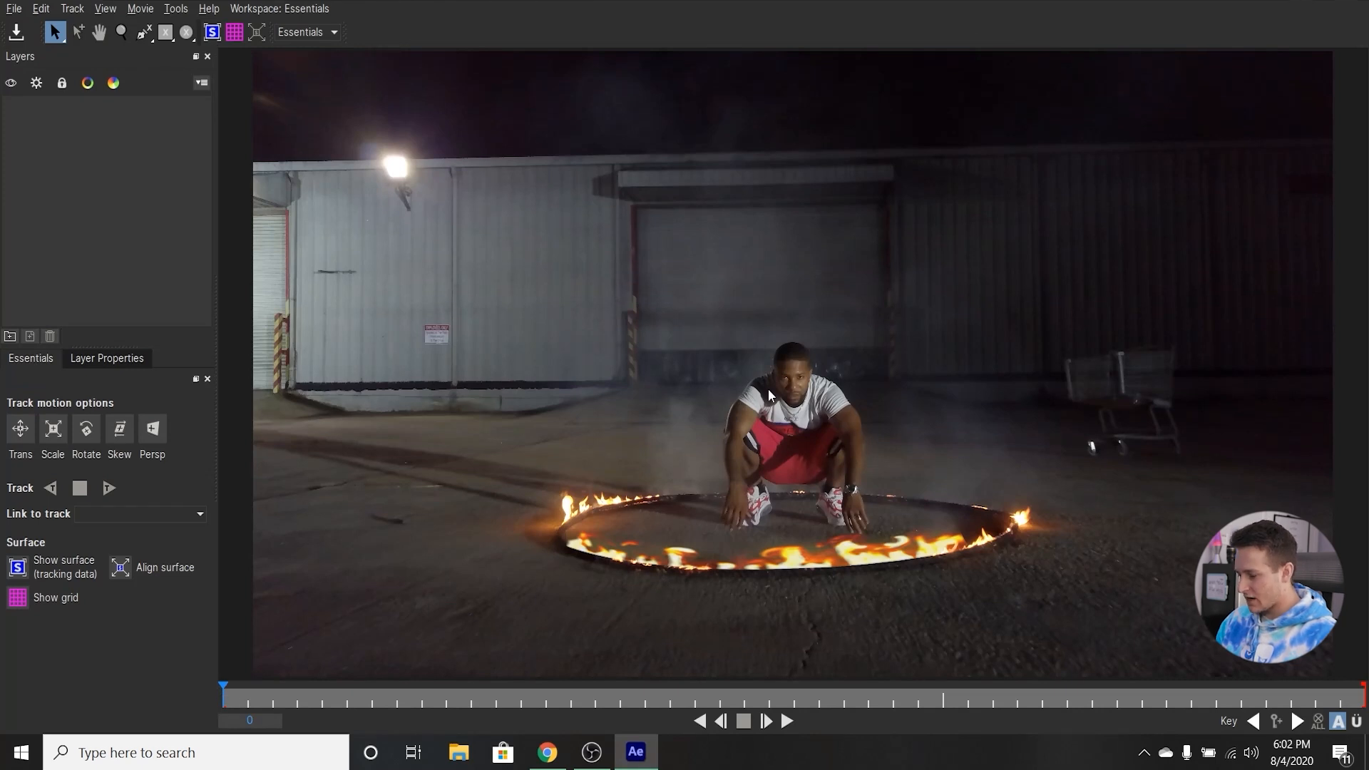
{"action": "left_click", "coordinate": [332, 32]}
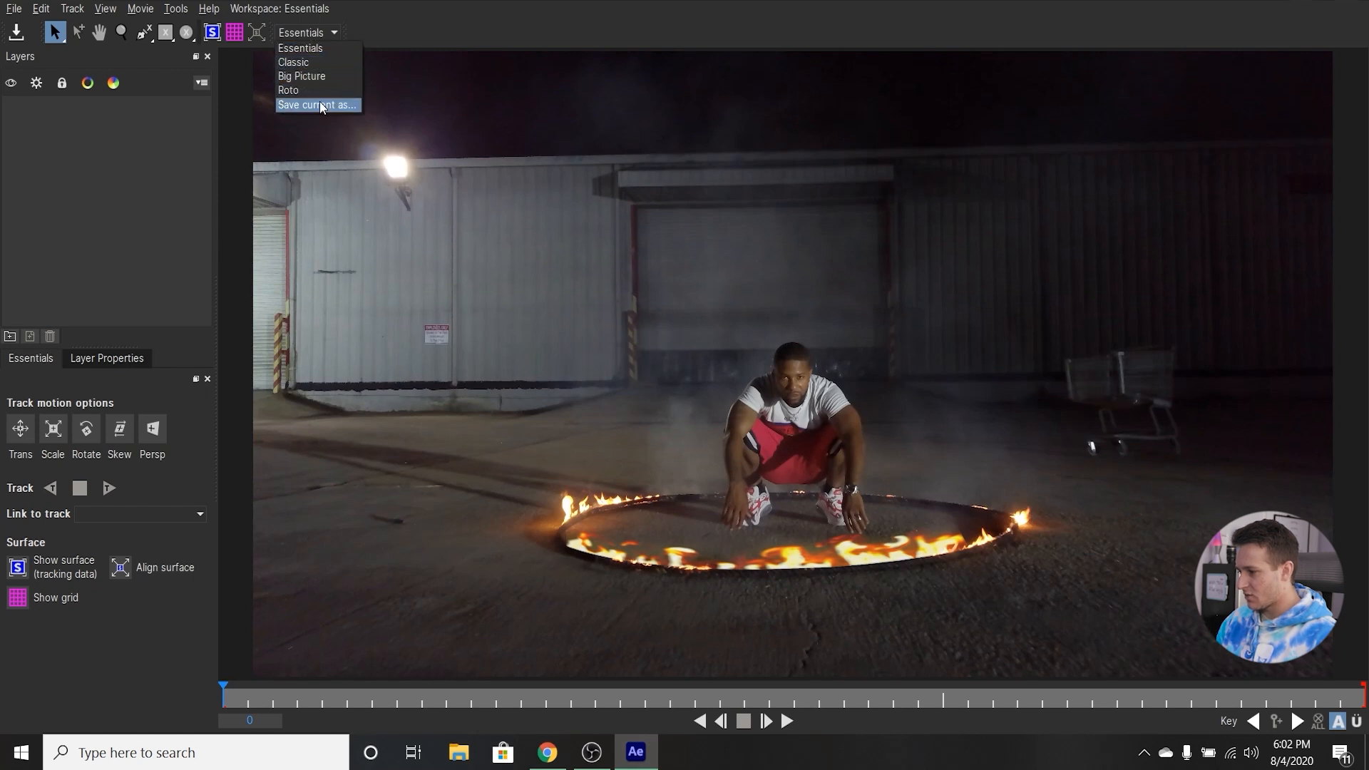
{"action": "left_click", "coordinate": [322, 35]}
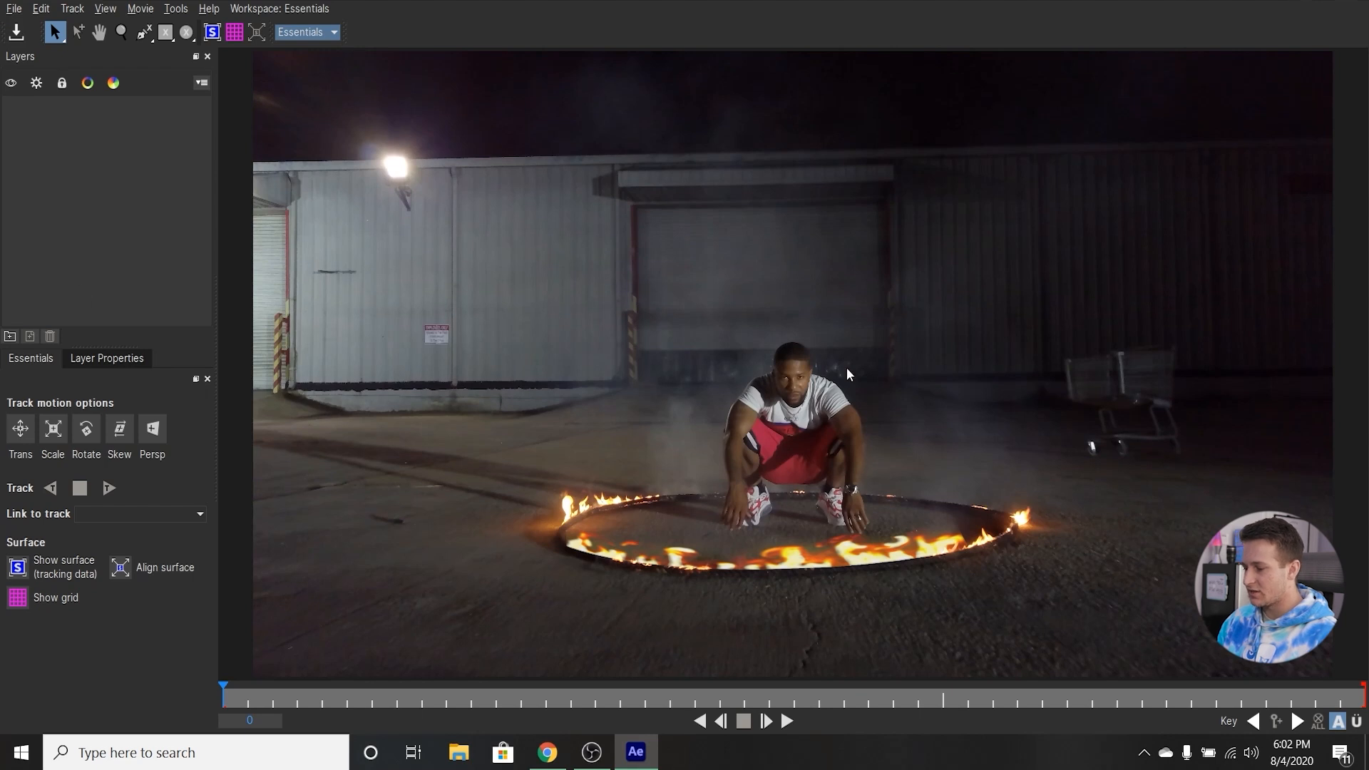
Activate the circular spline tool for drawing a tracking shape on the footage.
{"action": "left_click", "coordinate": [186, 33]}
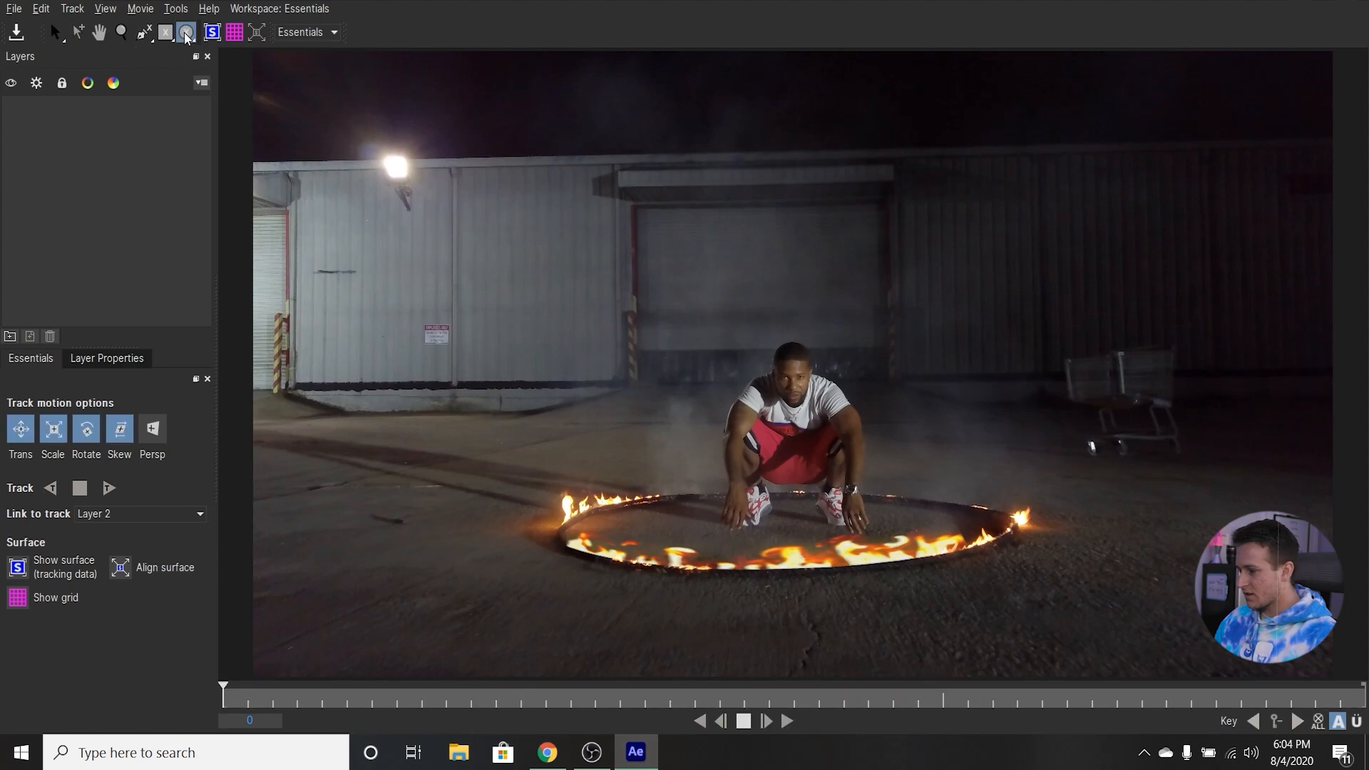
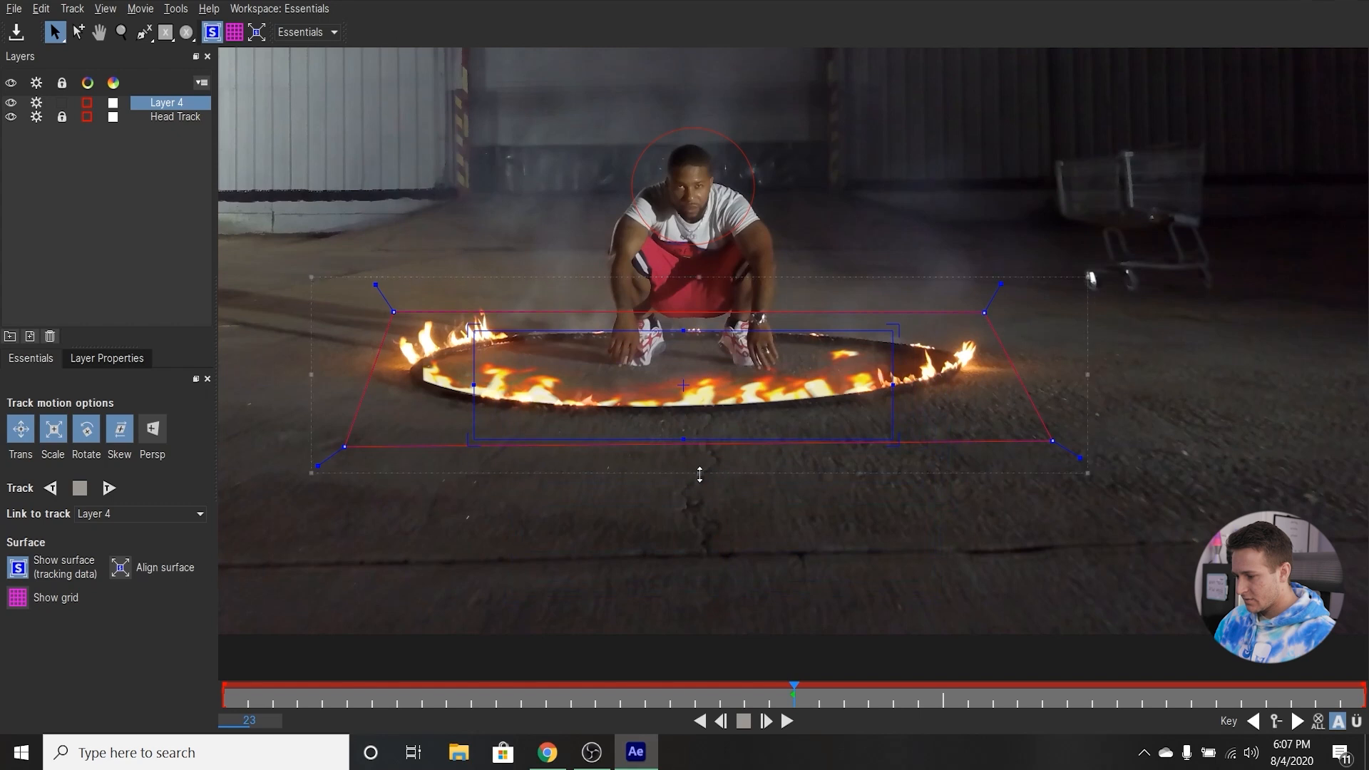
Extend the ground tracking shape slightly downward and reshape the planar surface into a wide trapezoid over the front of the fire ring.
{"action": "left_click_drag", "start_coordinate": [685, 385], "coordinate": [692, 396]}
{"action": "left_click_drag", "start_coordinate": [697, 348], "coordinate": [690, 404]}
{"action": "left_click_drag", "start_coordinate": [481, 407], "coordinate": [452, 403]}
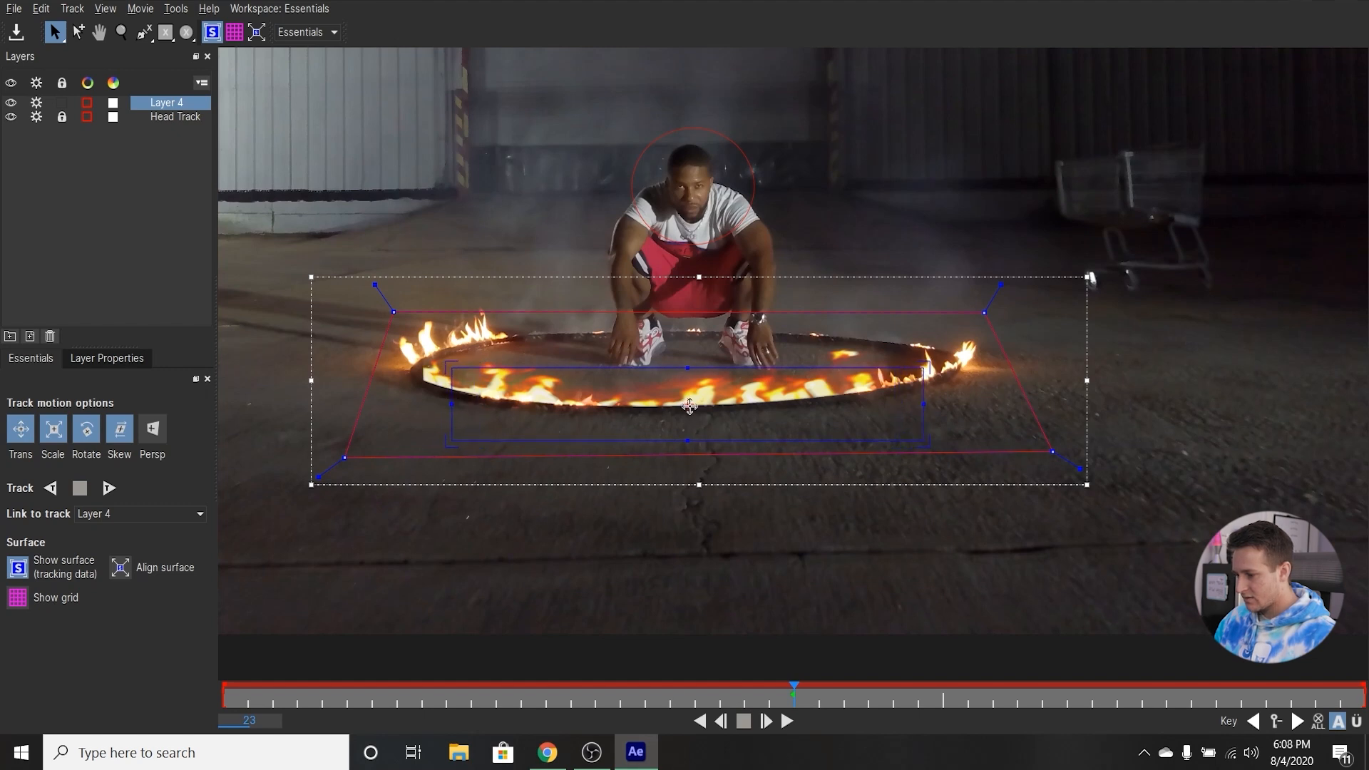
{"action": "left_click_drag", "start_coordinate": [454, 441], "coordinate": [437, 440]}
{"action": "left_click_drag", "start_coordinate": [926, 444], "coordinate": [955, 437]}
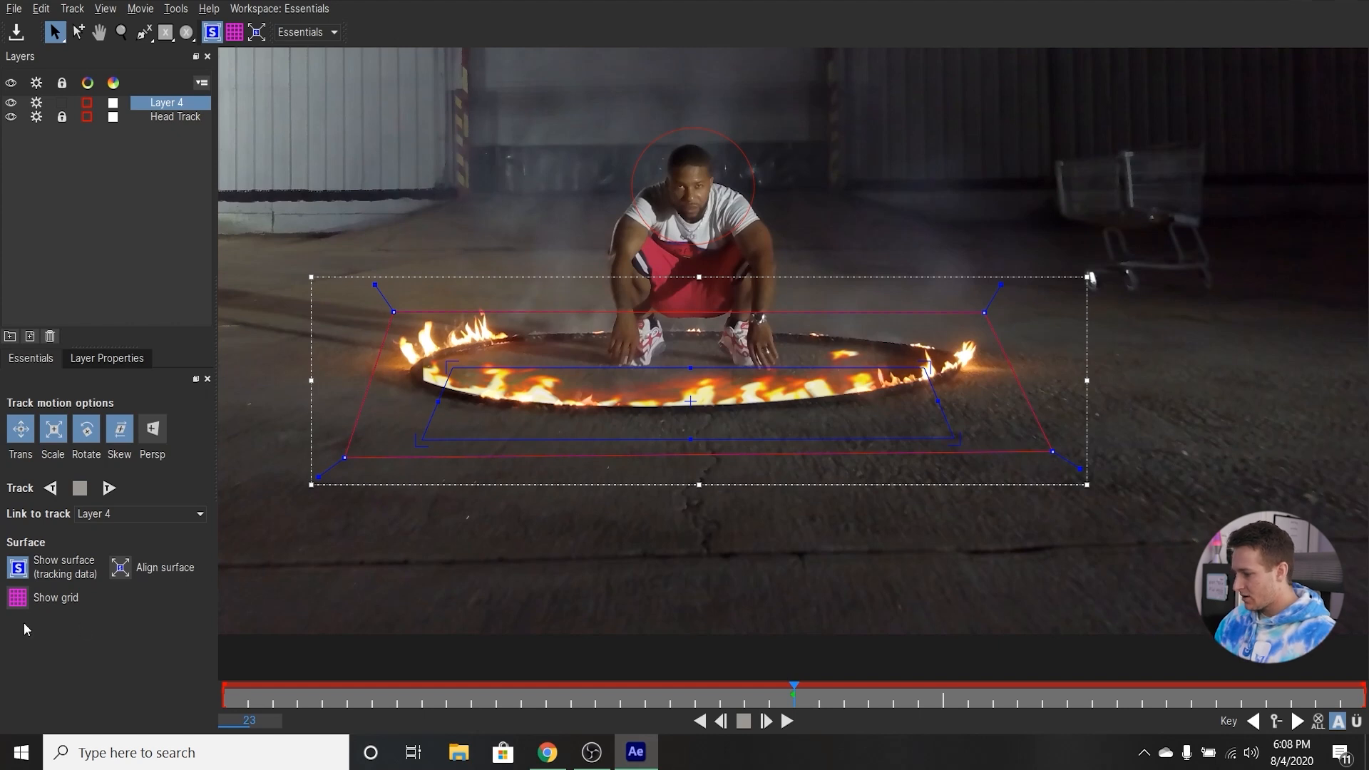
Display the perspective grid and adjust the surface's two far corners until the grid lies flat along the ground.
{"action": "left_click", "coordinate": [18, 597]}
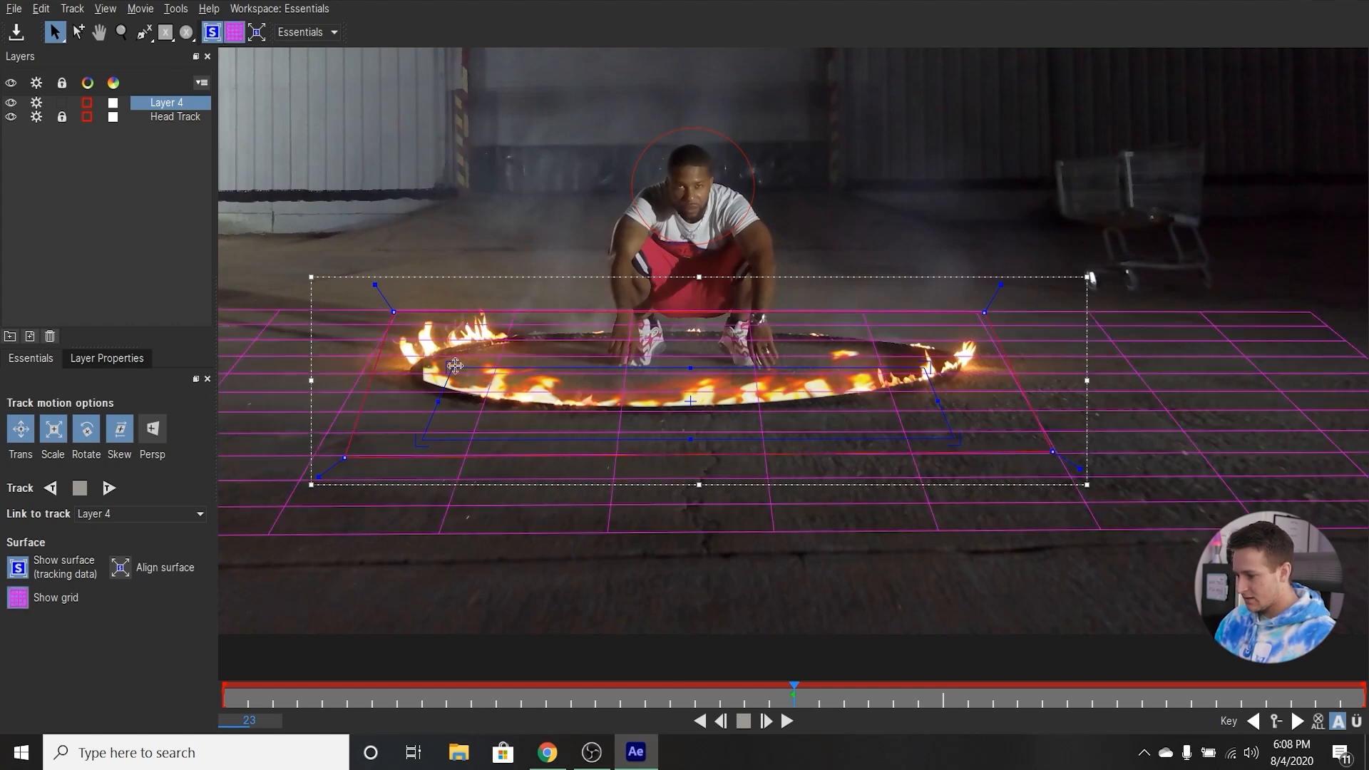
{"action": "left_click_drag", "start_coordinate": [449, 366], "coordinate": [461, 373]}
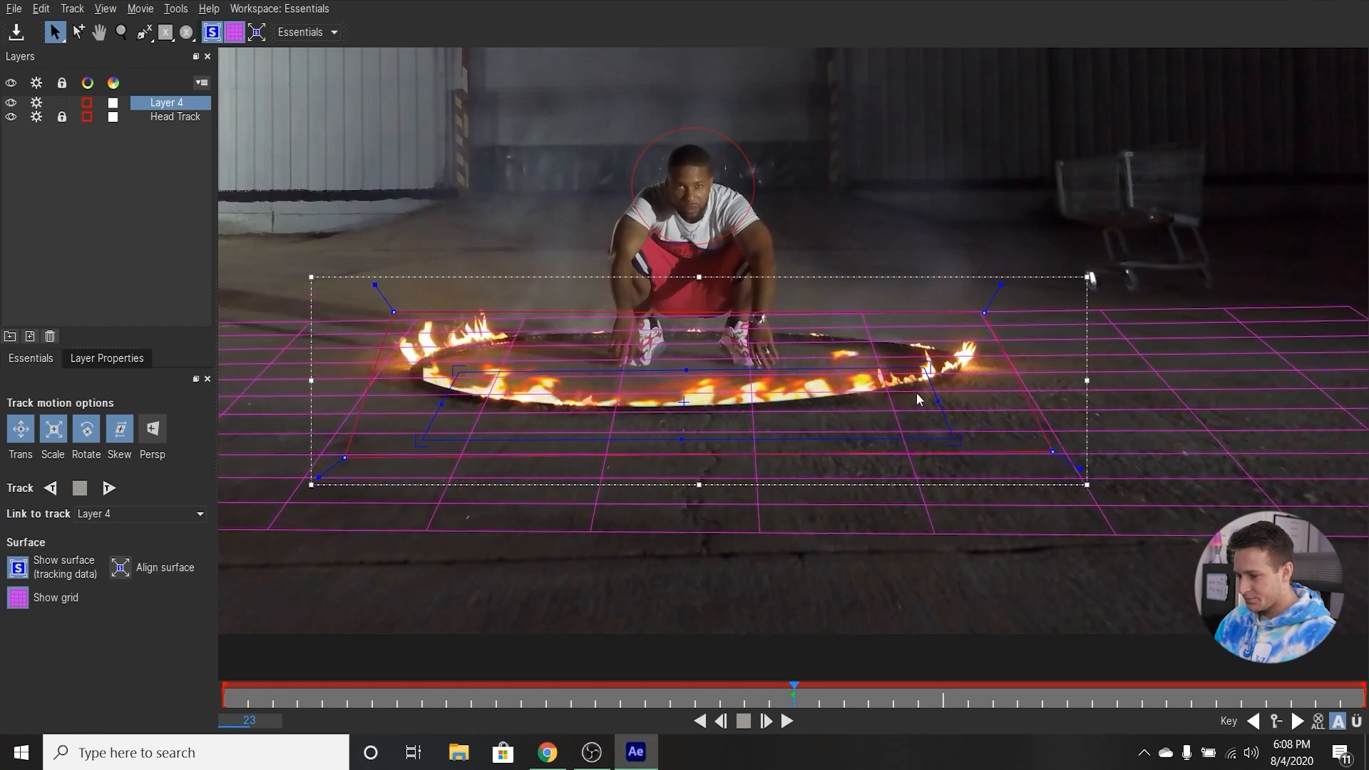
{"action": "left_click_drag", "start_coordinate": [923, 371], "coordinate": [914, 377]}
{"action": "left_click_drag", "start_coordinate": [461, 373], "coordinate": [464, 380]}
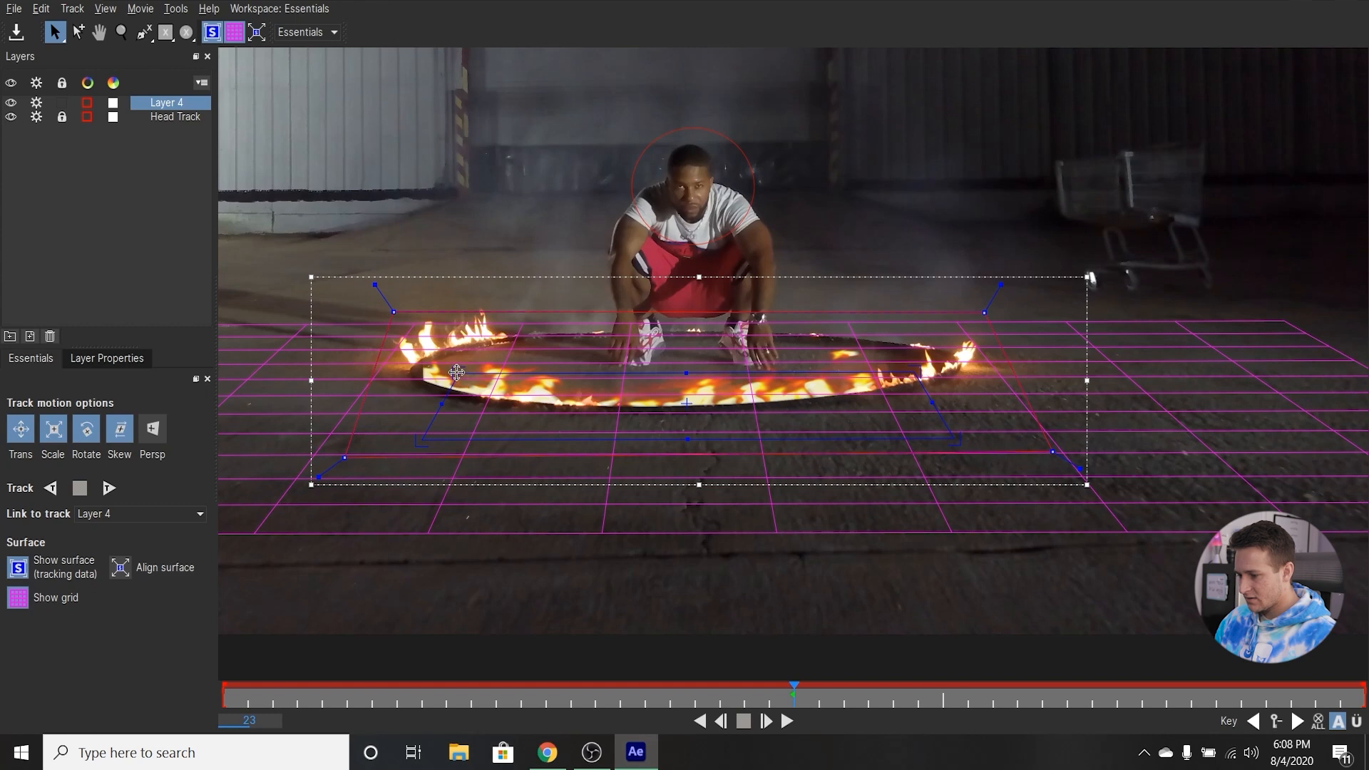
{"action": "left_click_drag", "start_coordinate": [918, 372], "coordinate": [913, 374]}
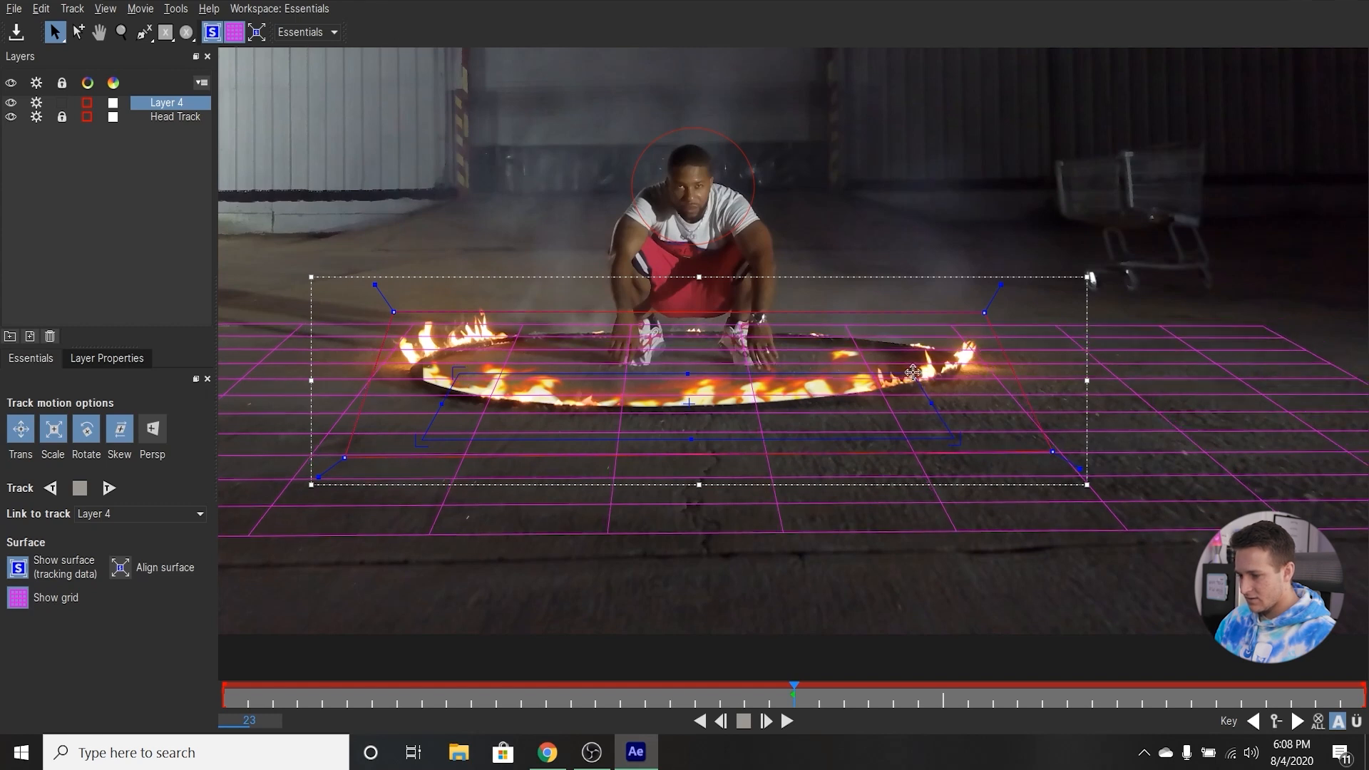
{"action": "left_click_drag", "start_coordinate": [461, 377], "coordinate": [464, 378]}
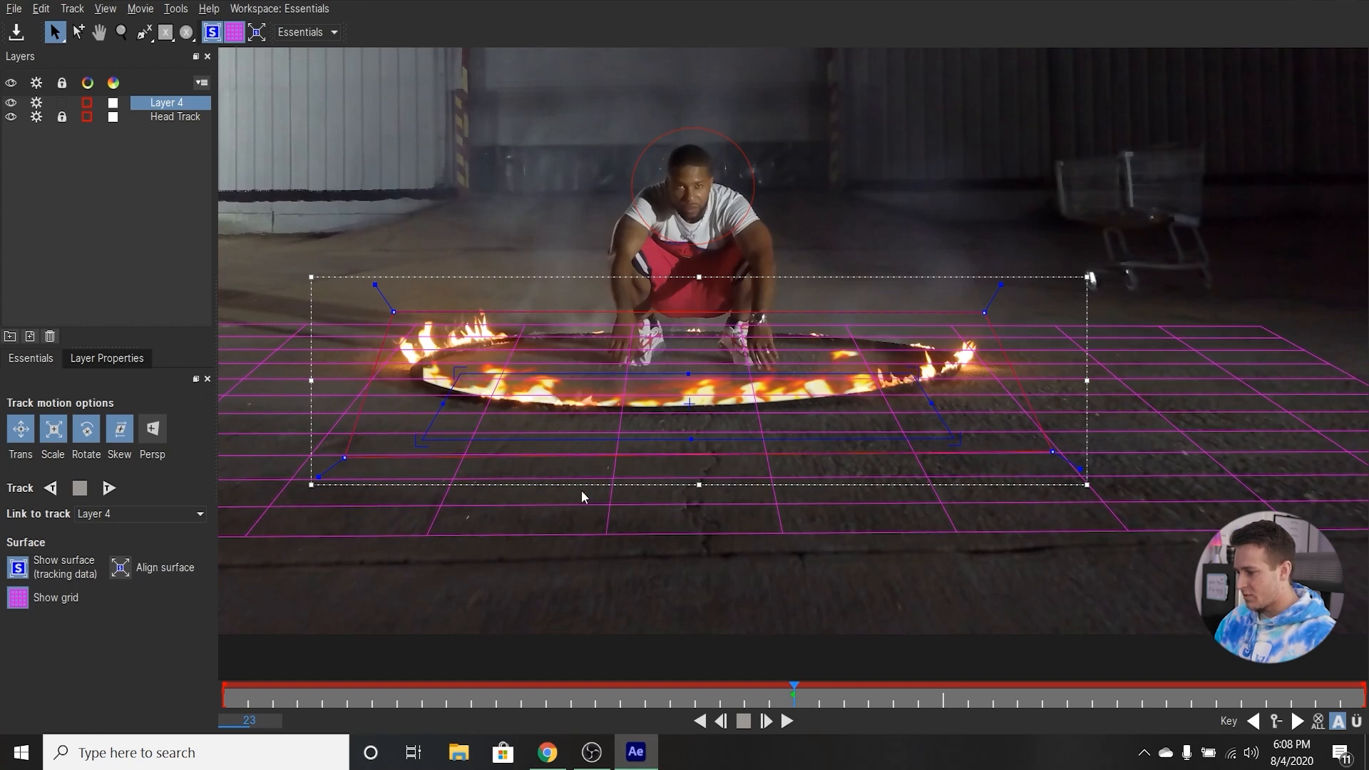
Include perspective in the tracked motion and track the ground shape forward from frame 23.
{"action": "left_click", "coordinate": [152, 438]}
{"action": "key", "text": "z"}
{"action": "left_click_drag", "start_coordinate": [782, 382], "coordinate": [813, 538]}
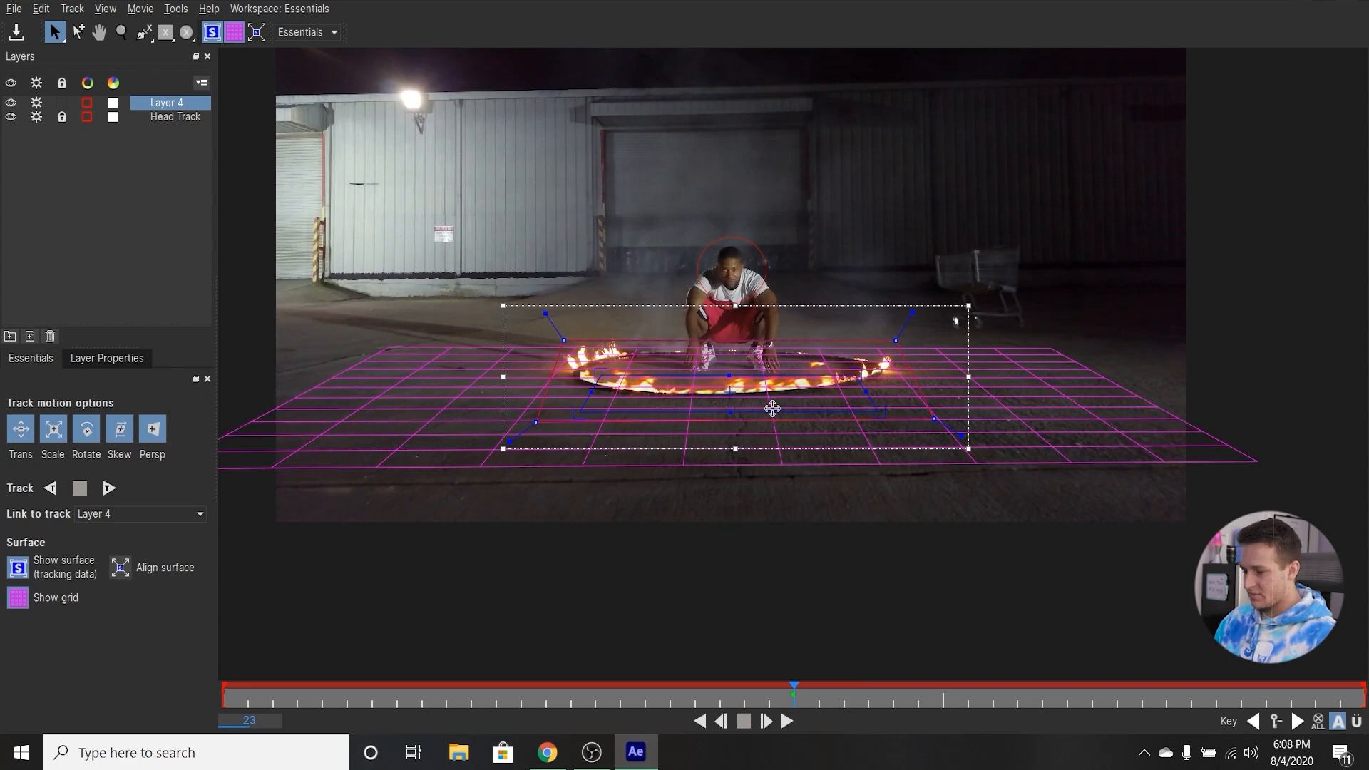
{"action": "mouse_move", "coordinate": [795, 696]}
{"action": "left_mouse_down"}
{"action": "mouse_move", "coordinate": [316, 701]}
{"action": "mouse_move", "coordinate": [793, 702]}
{"action": "left_mouse_up"}
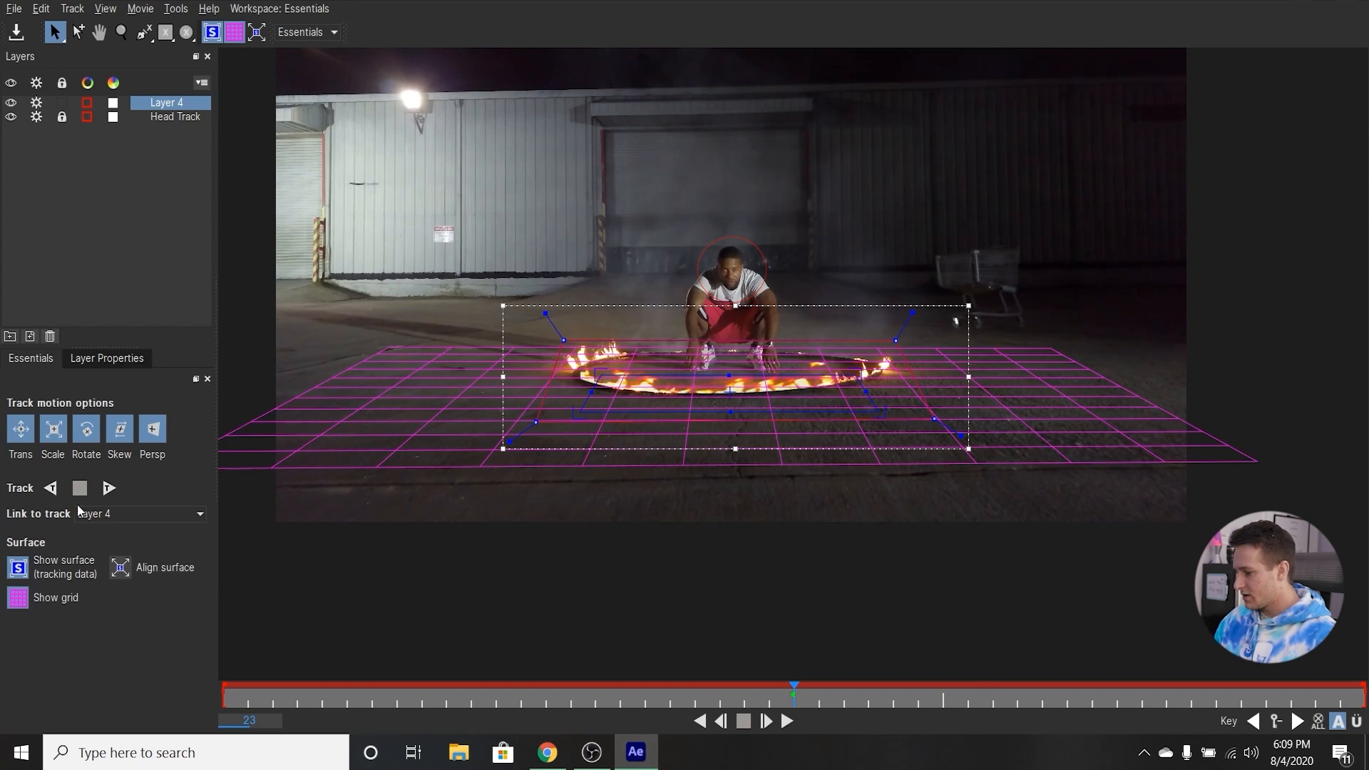
{"action": "left_click", "coordinate": [109, 490]}
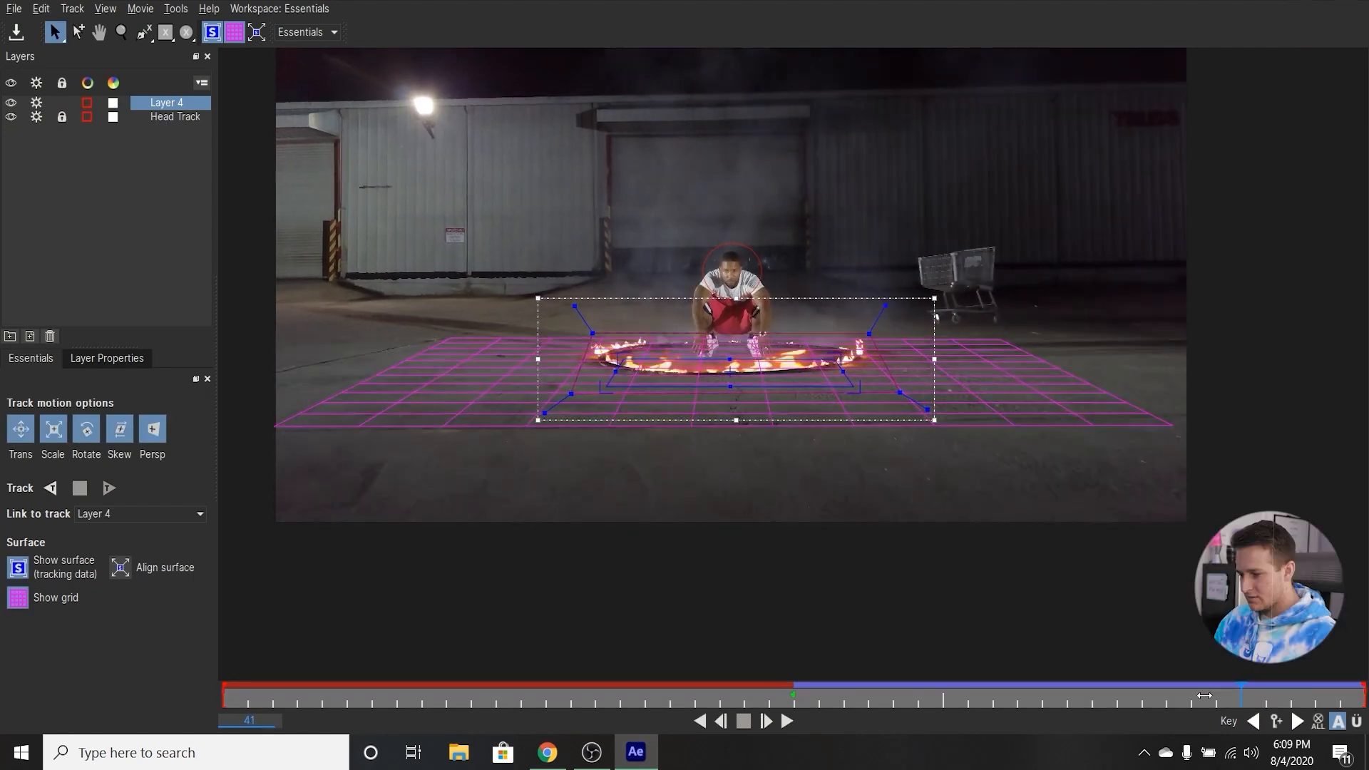
Review the forward track, return to frame 23 and track the ground shape backward.
{"action": "left_click_drag", "start_coordinate": [1364, 686], "coordinate": [1232, 704]}
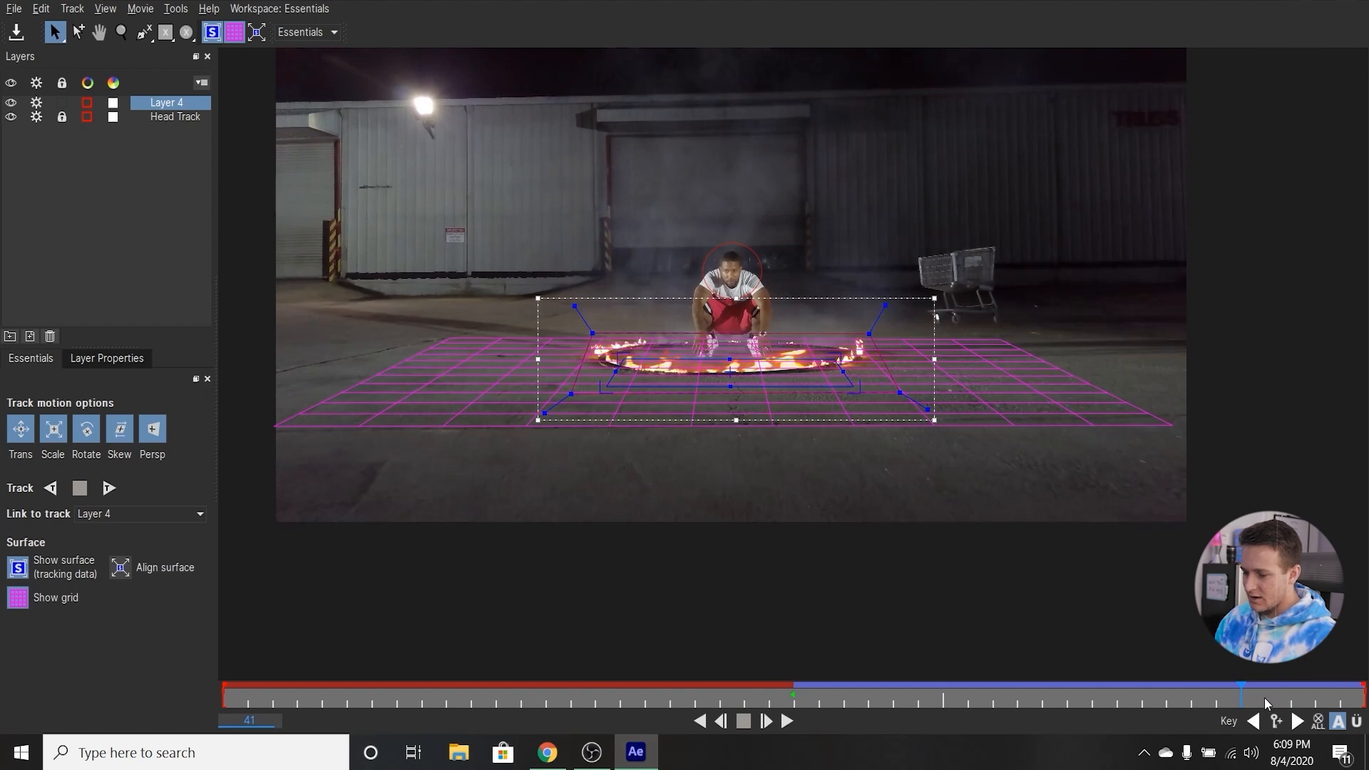
{"action": "left_click_drag", "start_coordinate": [1243, 694], "coordinate": [794, 693]}
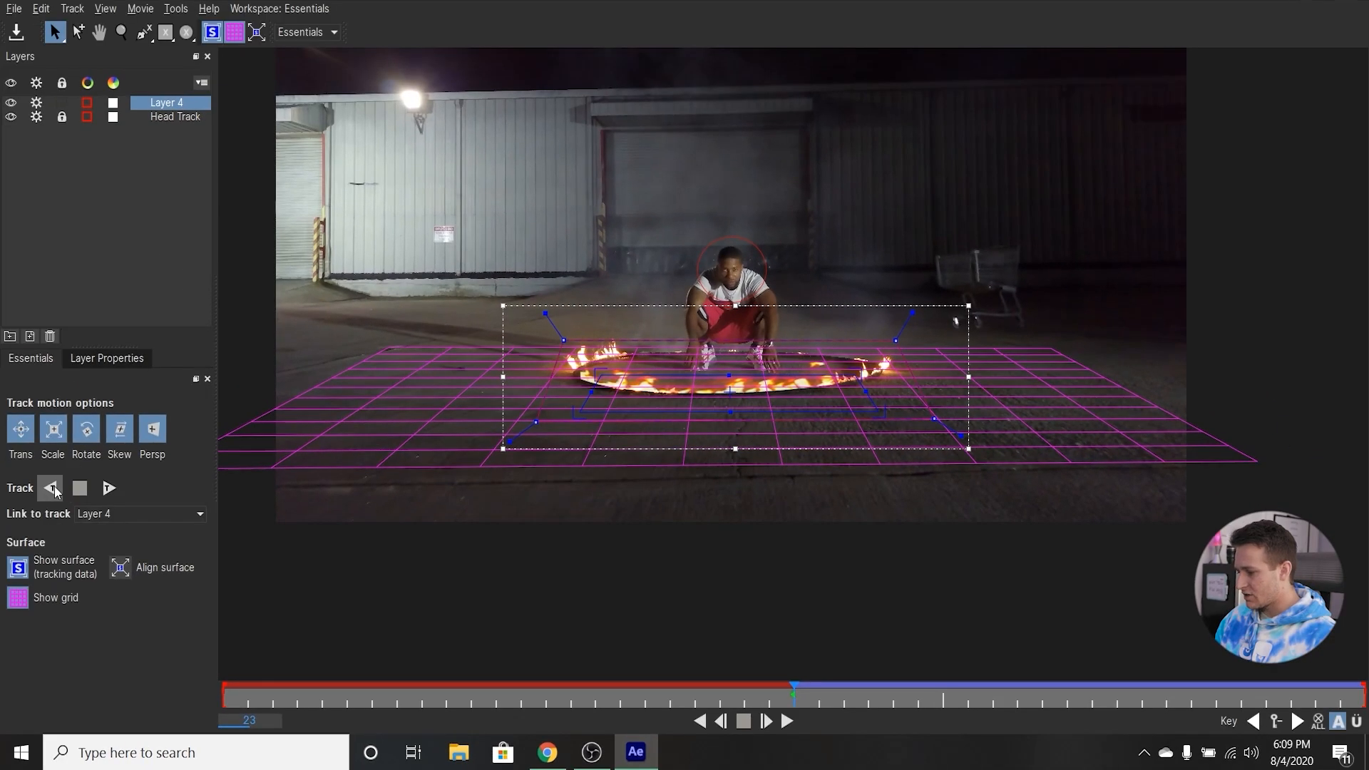
{"action": "left_click", "coordinate": [51, 488]}
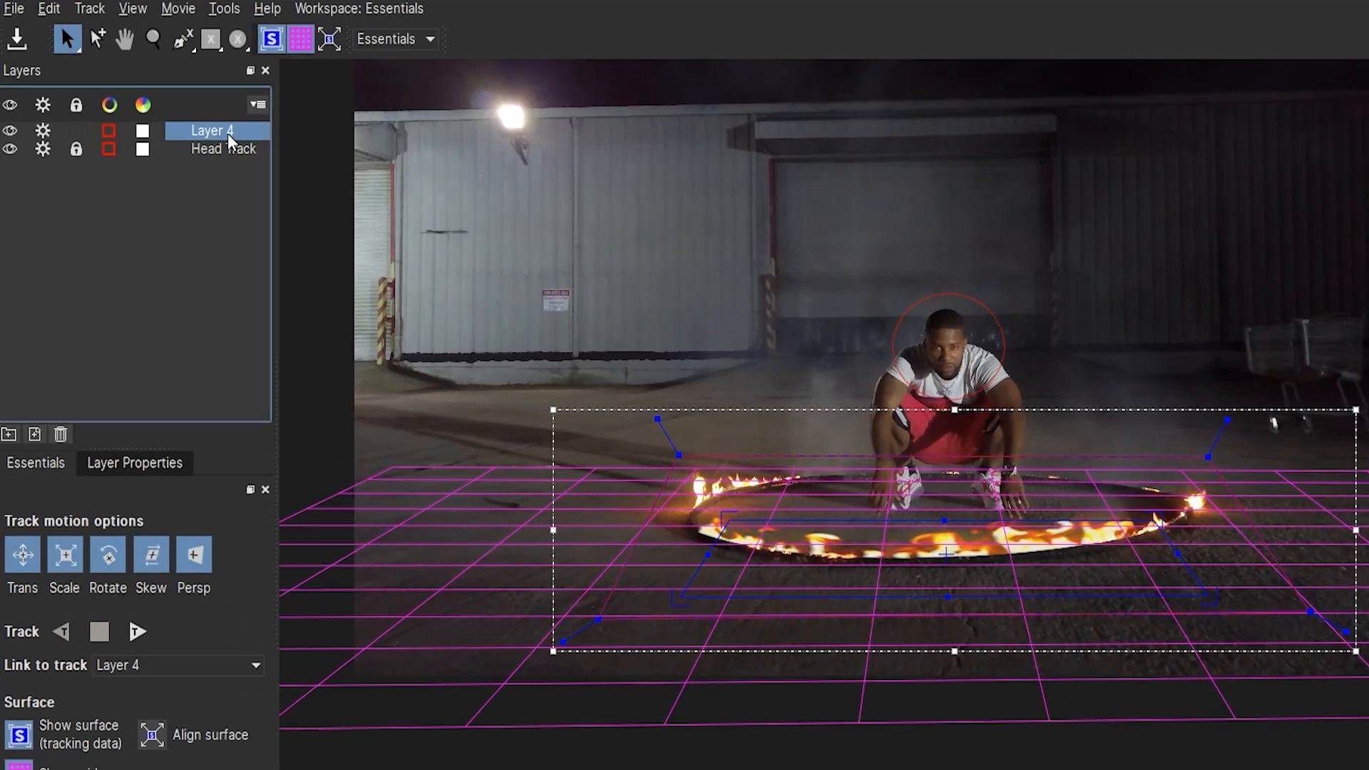
Rename Layer 4 as "Ground Track" and lock it.
{"action": "double_click", "coordinate": [220, 125]}
{"action": "key", "text": "ctrl+a"}
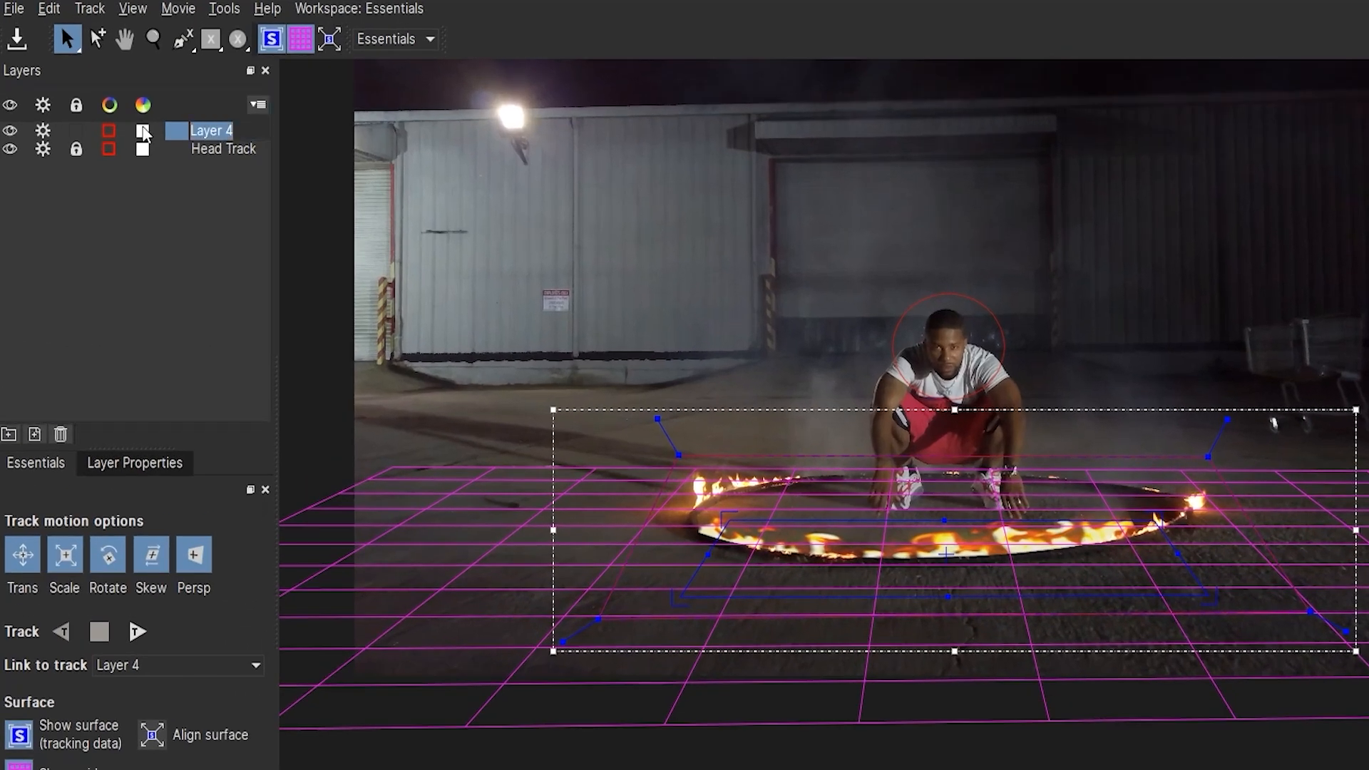
{"action": "type", "text": "Ground Track"}
{"action": "left_click", "coordinate": [167, 214]}
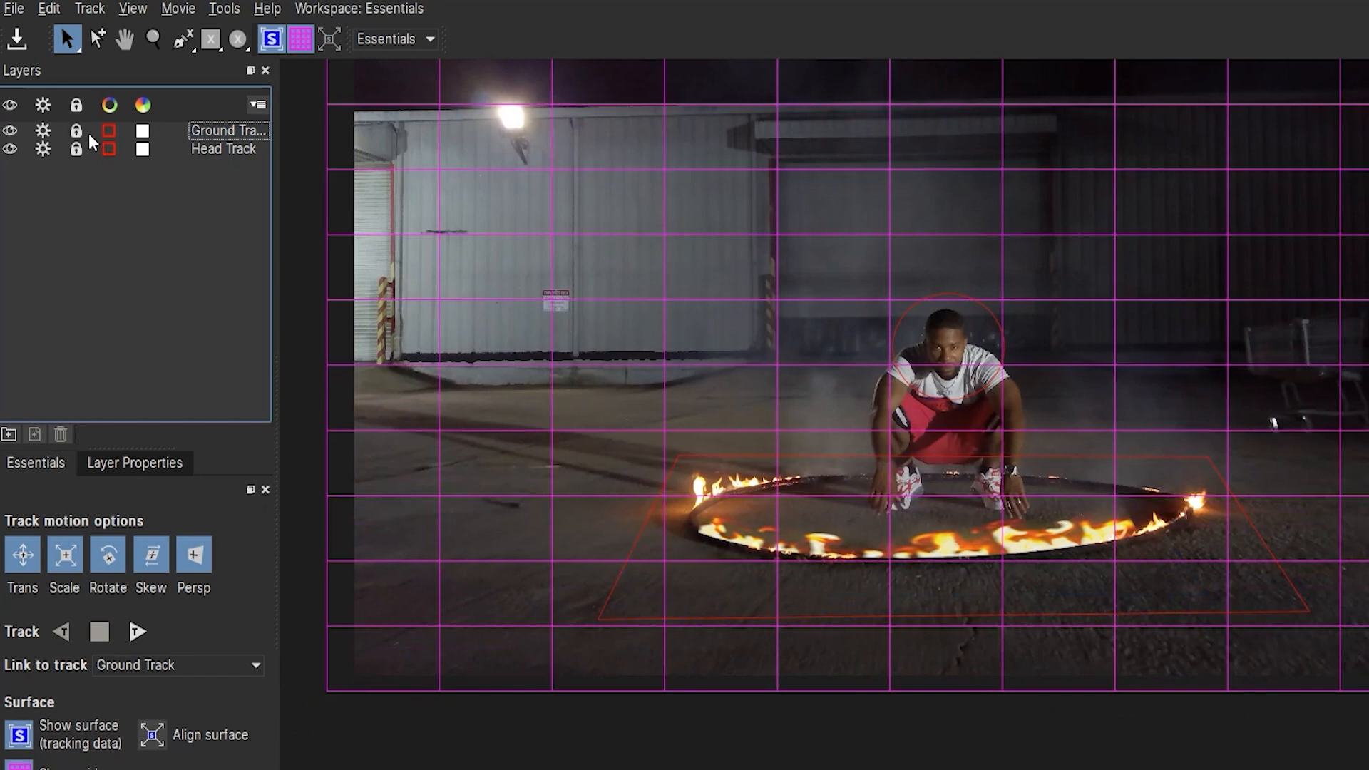
{"action": "left_click", "coordinate": [214, 148]}
{"action": "left_click", "coordinate": [221, 134]}
{"action": "left_click", "coordinate": [223, 148]}
{"action": "left_click", "coordinate": [224, 135]}
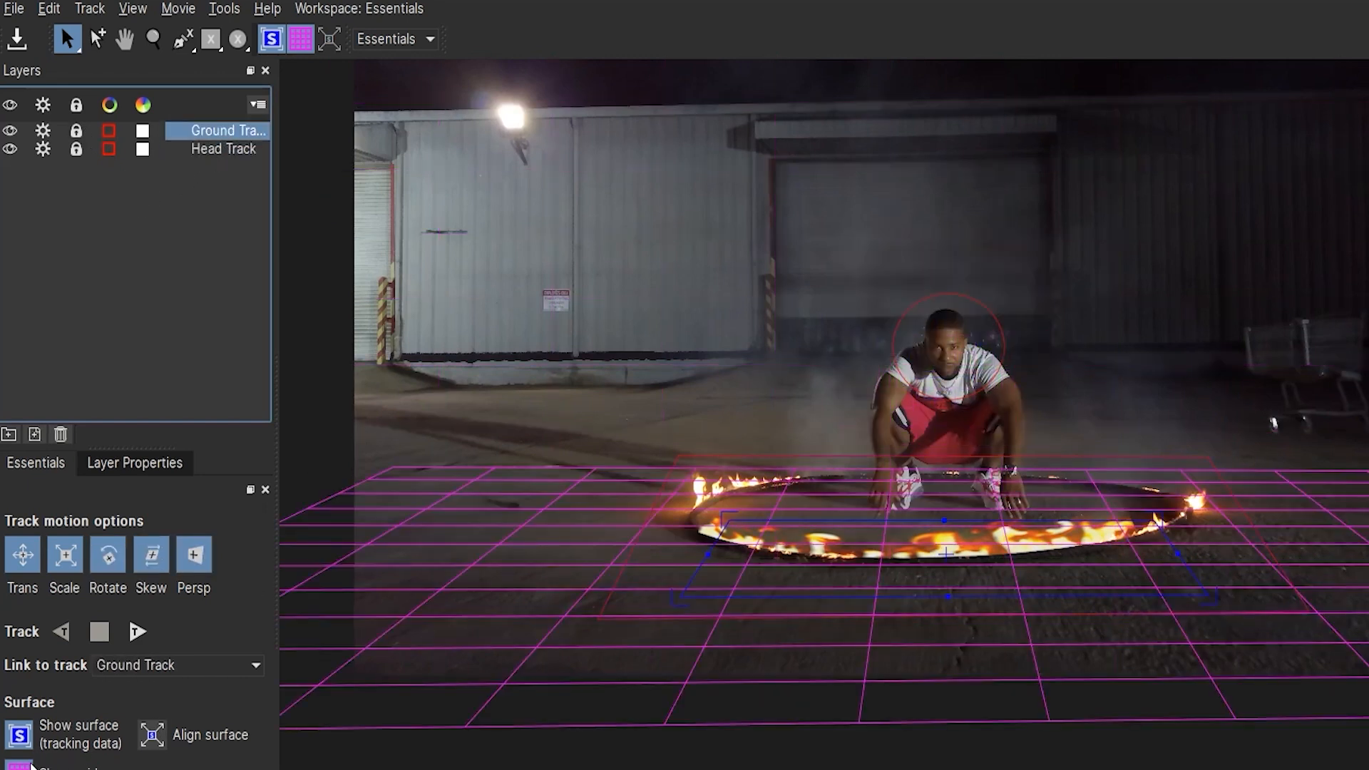
Hide the grid and planar surface overlays, and exit Mocha AE to return to the After Effects composition.
{"action": "left_click", "coordinate": [30, 765]}
{"action": "left_click", "coordinate": [33, 734]}
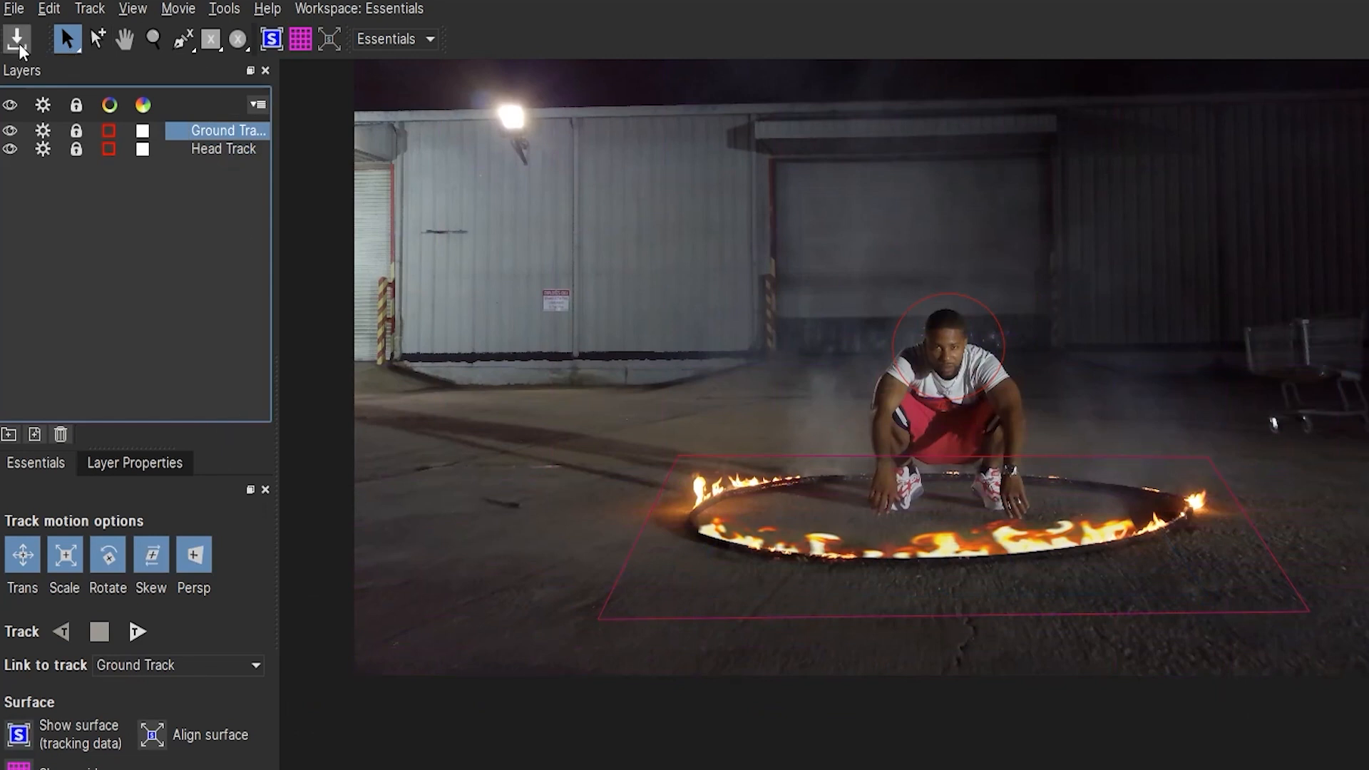
{"action": "left_click", "coordinate": [14, 8]}
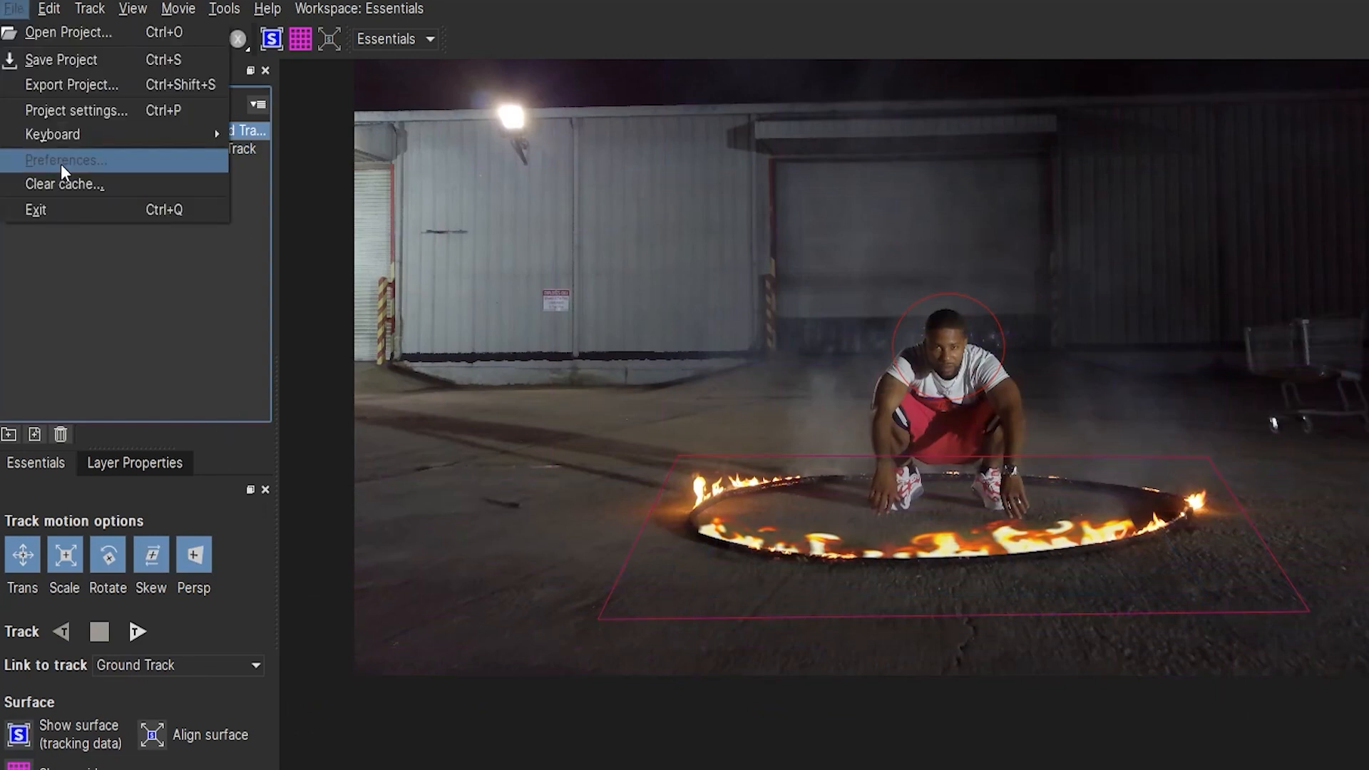
{"action": "left_click", "coordinate": [54, 204]}
{"action": "left_click", "coordinate": [343, 660]}
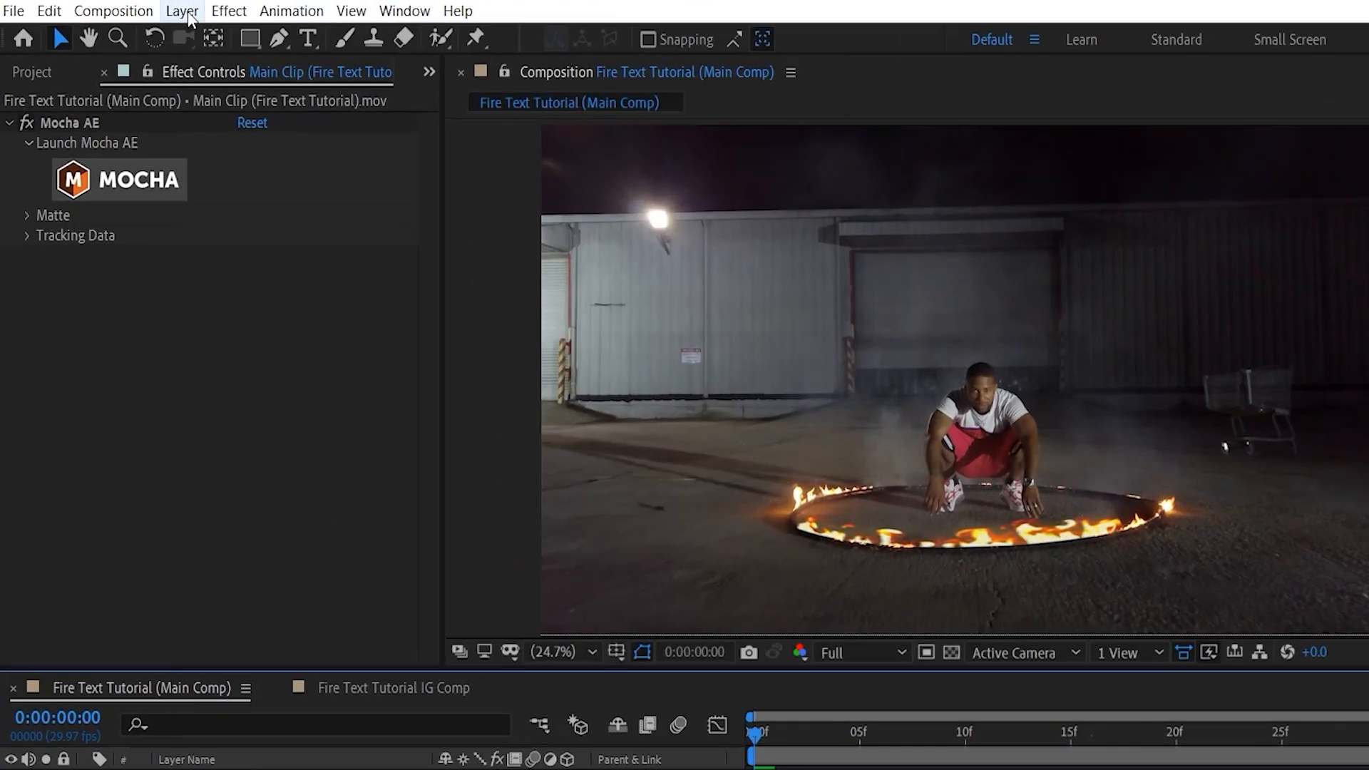
Create a null object in the main comp and rename it "Ground Track".
{"action": "left_click", "coordinate": [142, 8]}
{"action": "mouse_move", "coordinate": [343, 25]}
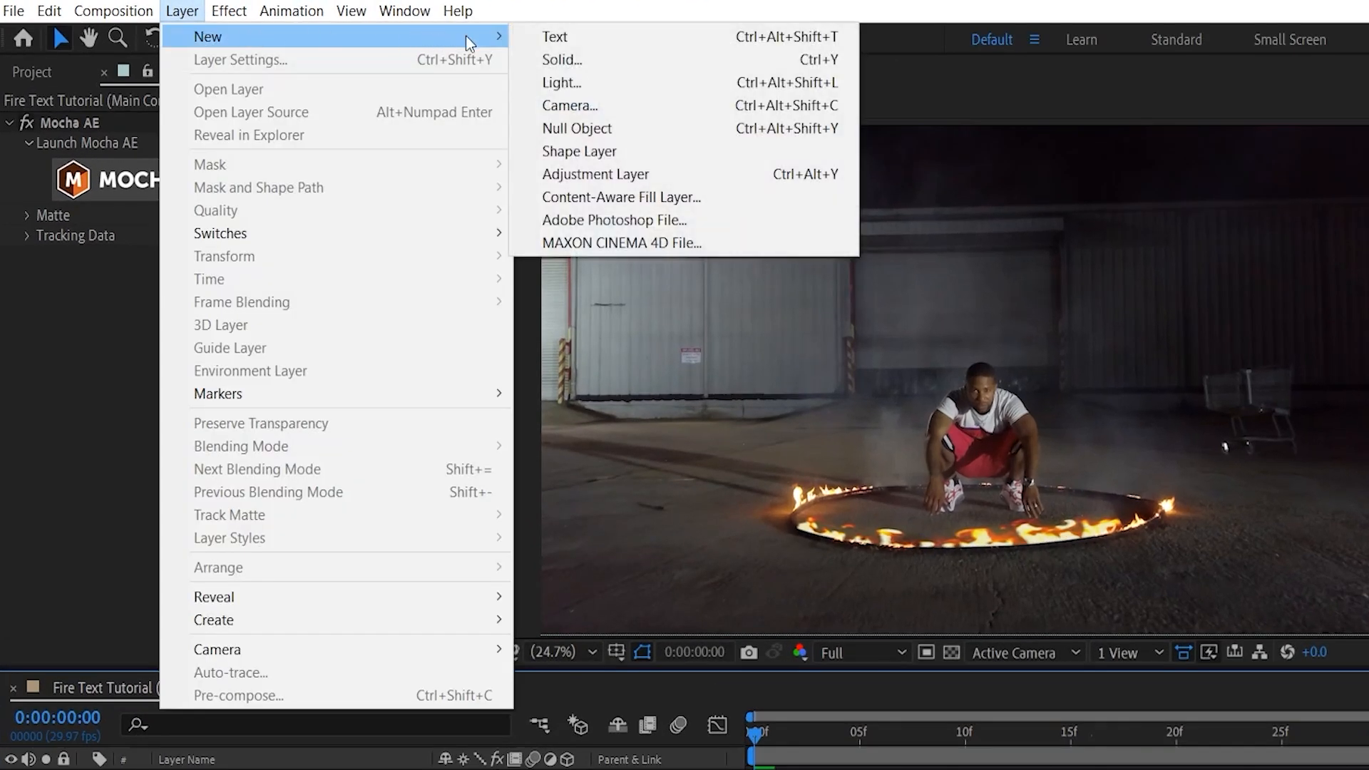
{"action": "left_click", "coordinate": [595, 128]}
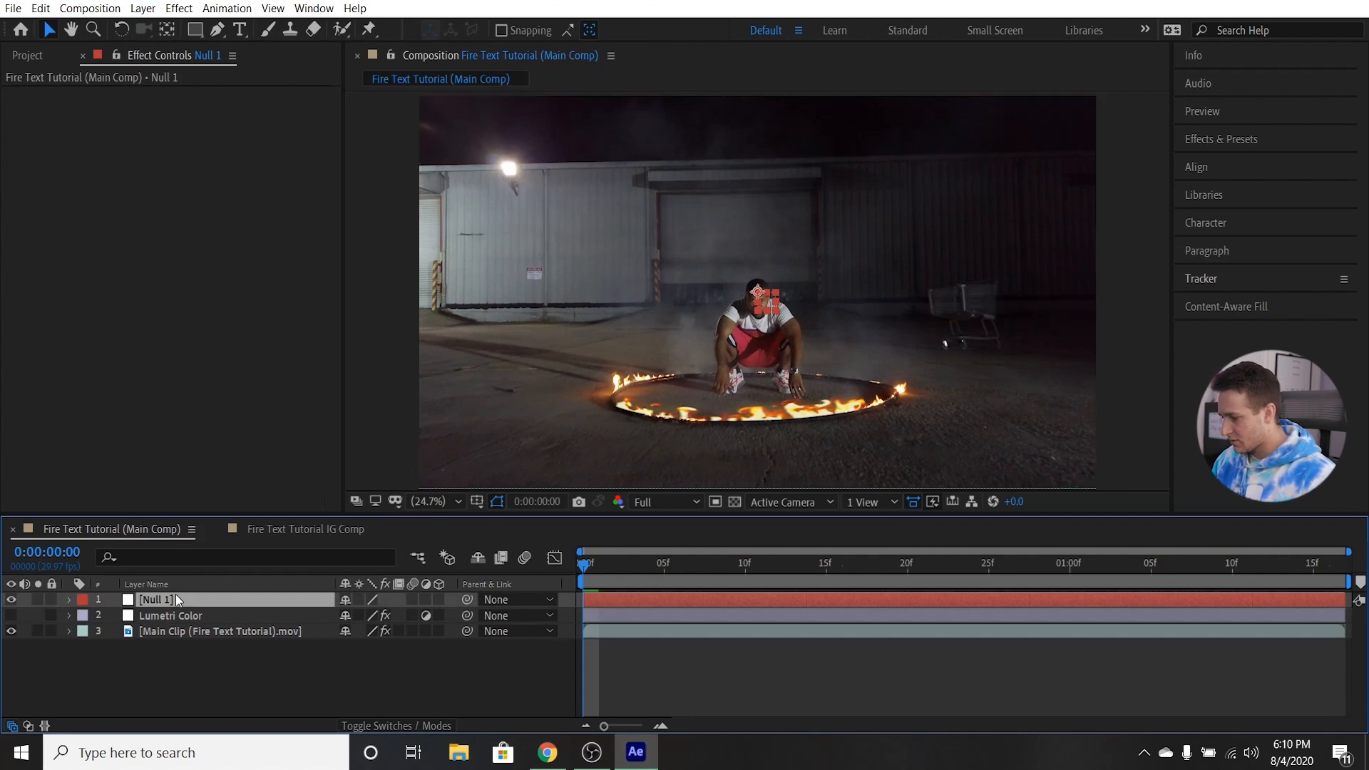
{"action": "right_click", "coordinate": [176, 595]}
{"action": "left_click", "coordinate": [225, 571]}
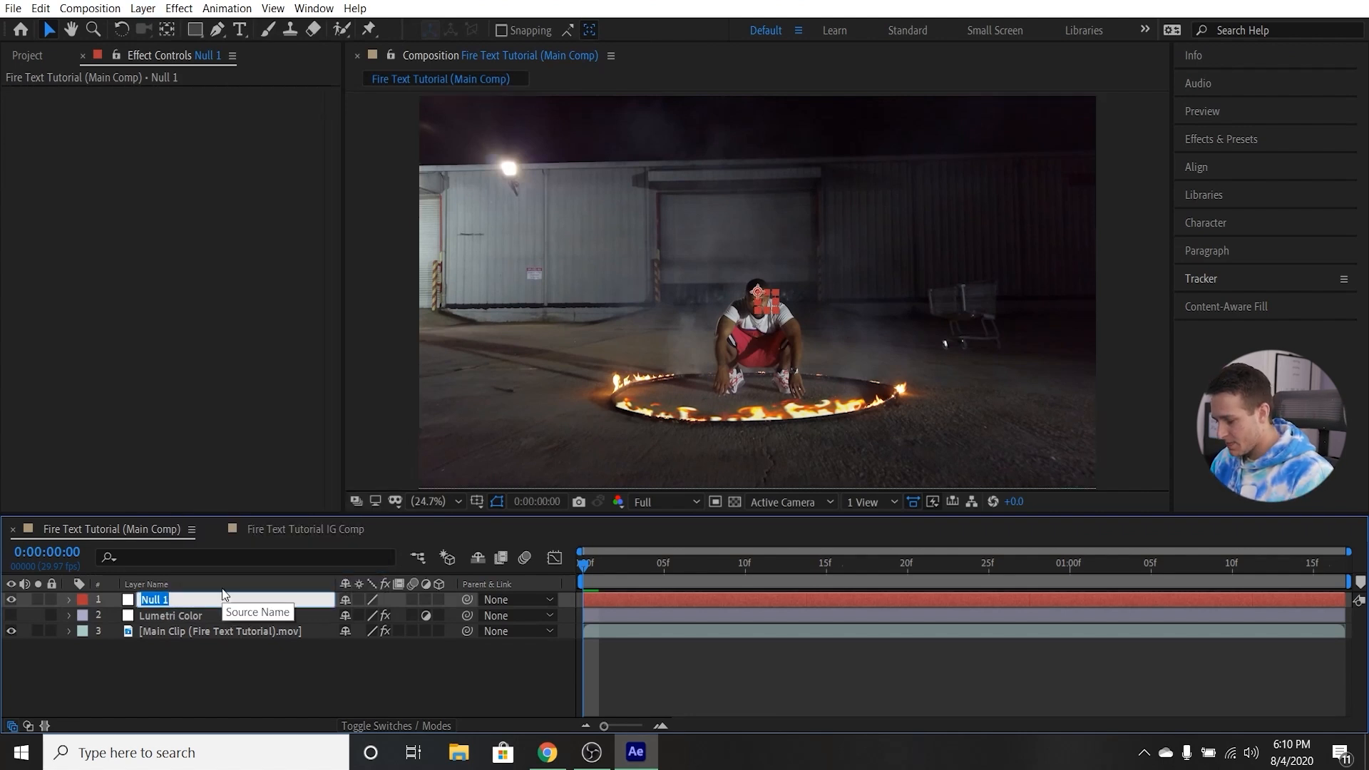
{"action": "type", "text": "Ground Track"}
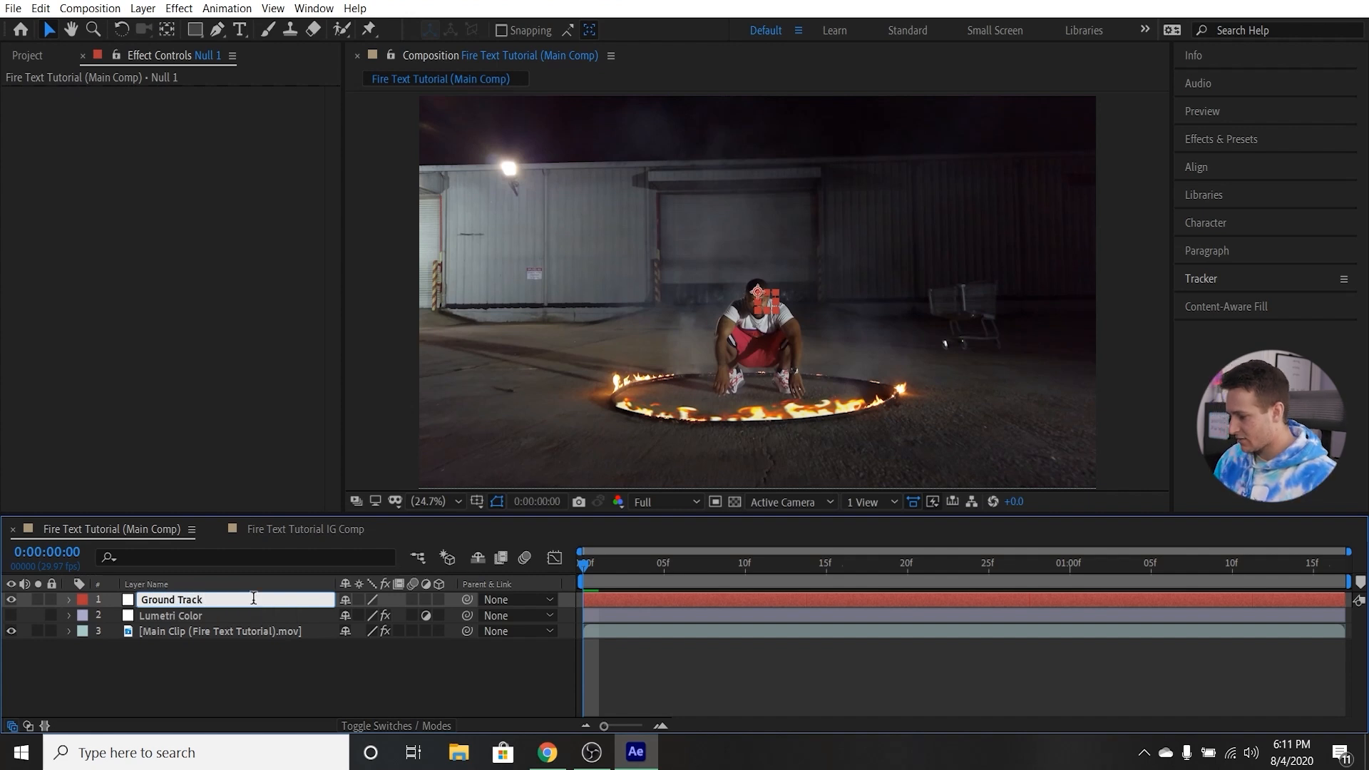
Create track data in the main clip's Mocha AE effect from the Ground Track layer.
{"action": "left_click", "coordinate": [222, 633]}
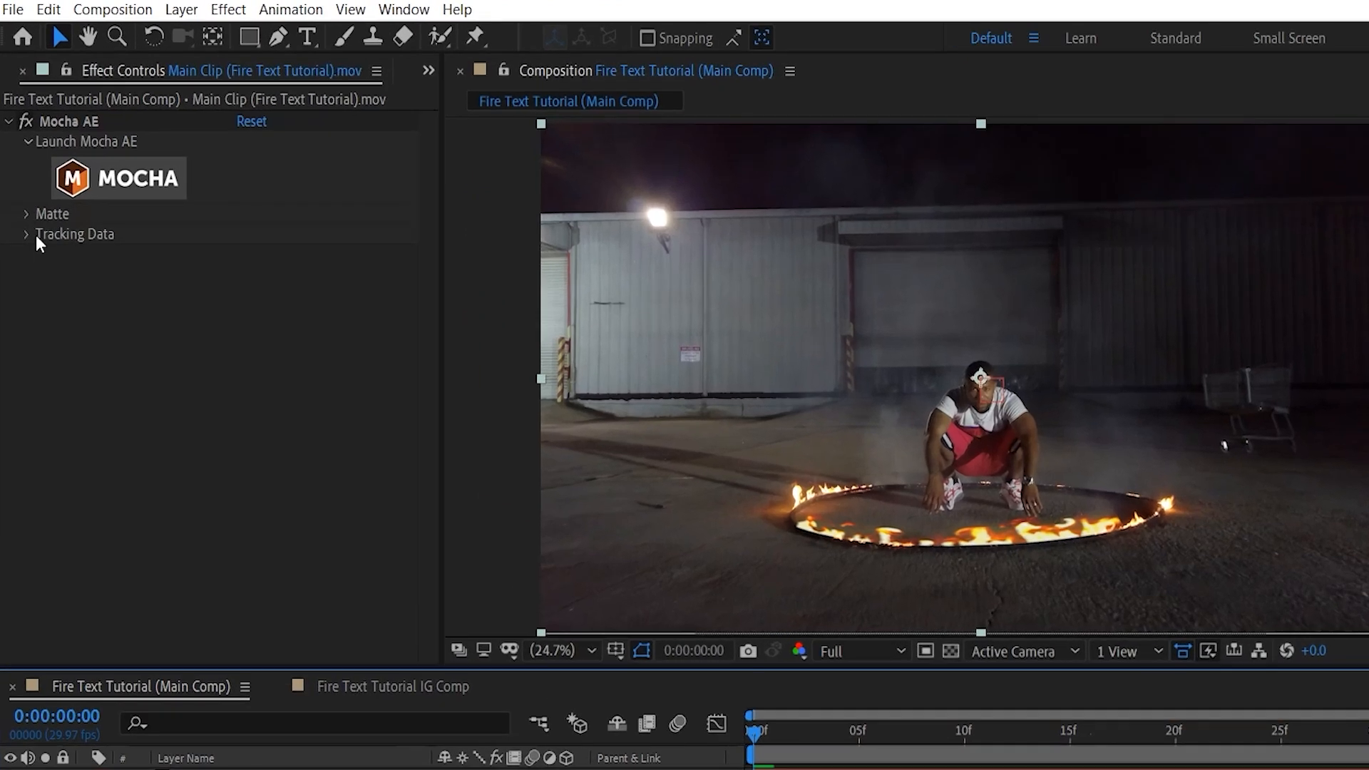
{"action": "left_click", "coordinate": [27, 183]}
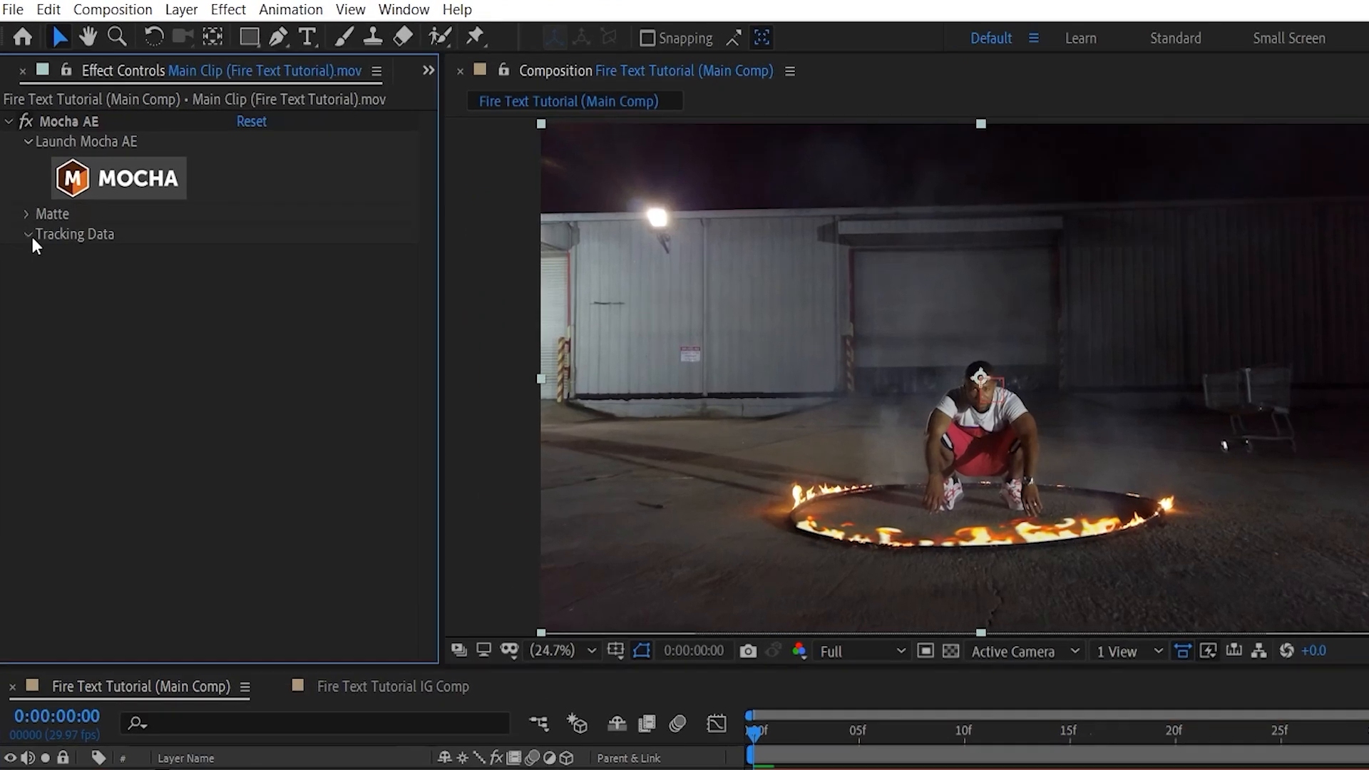
{"action": "left_click", "coordinate": [321, 257]}
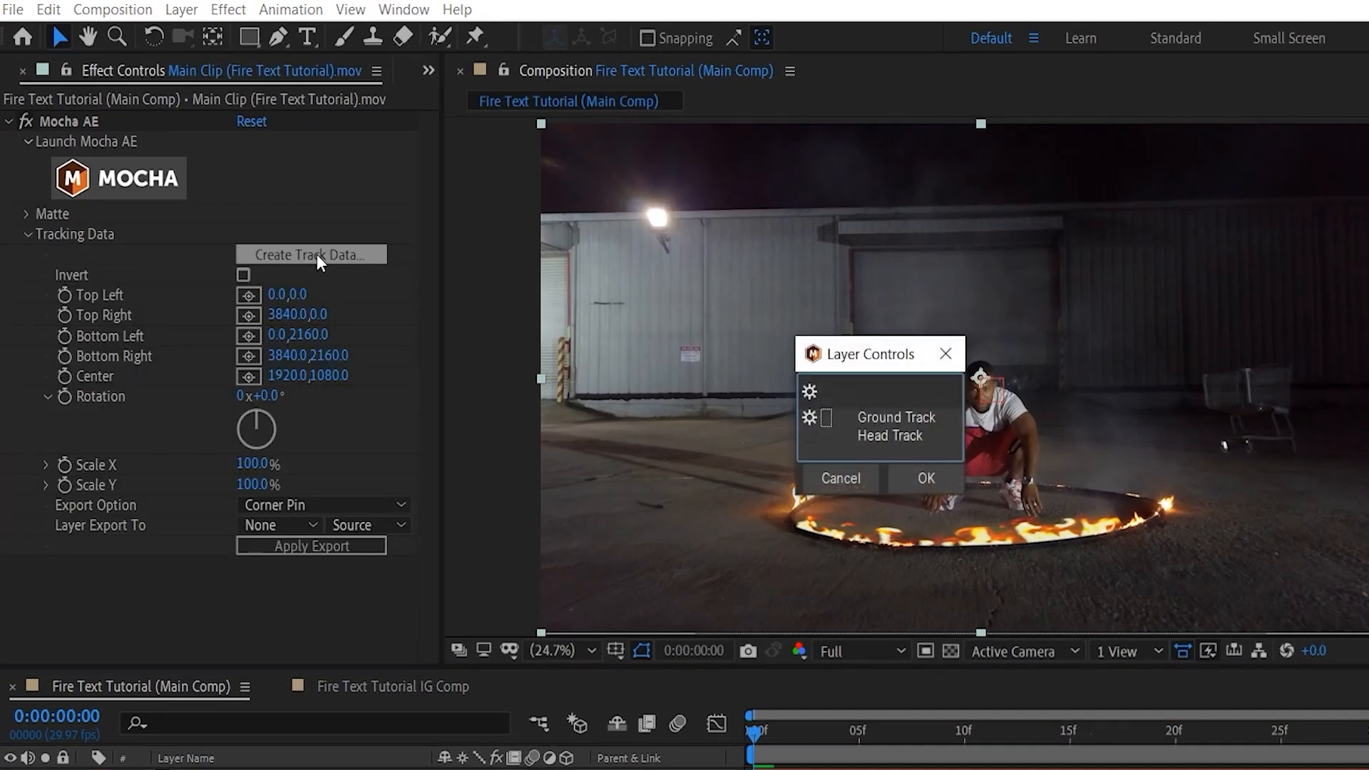
{"action": "left_click", "coordinate": [906, 418]}
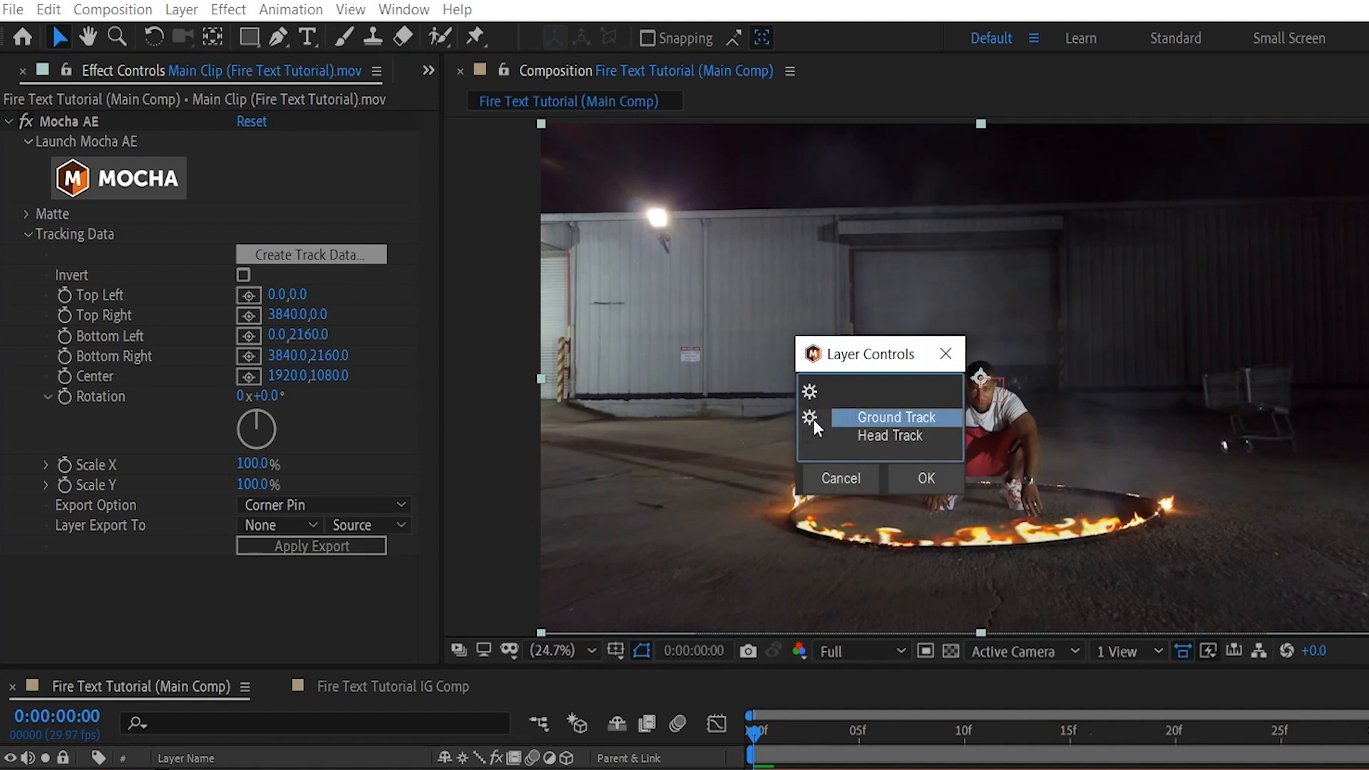
{"action": "left_click", "coordinate": [927, 479]}
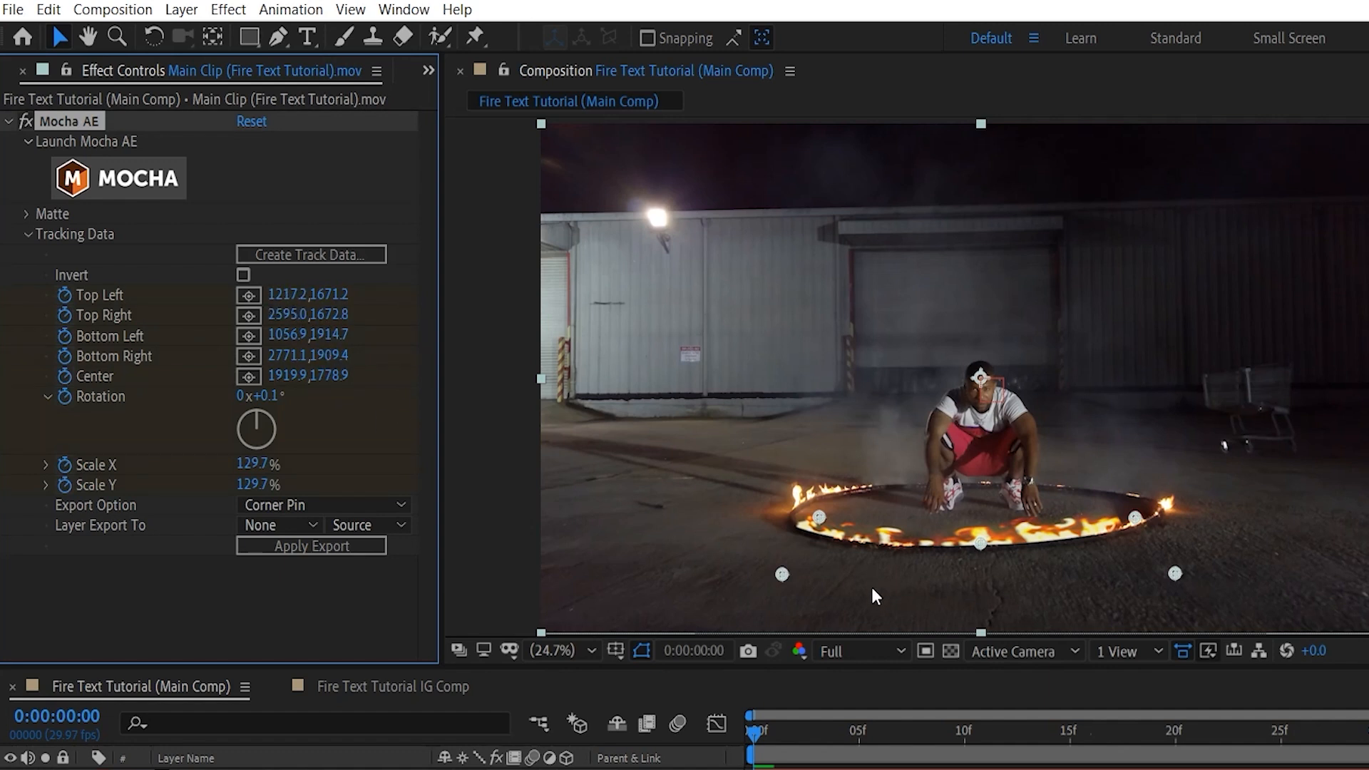
Export the tracking data as Transform to the Ground Track null and check its transform keyframes.
{"action": "left_click", "coordinate": [285, 505]}
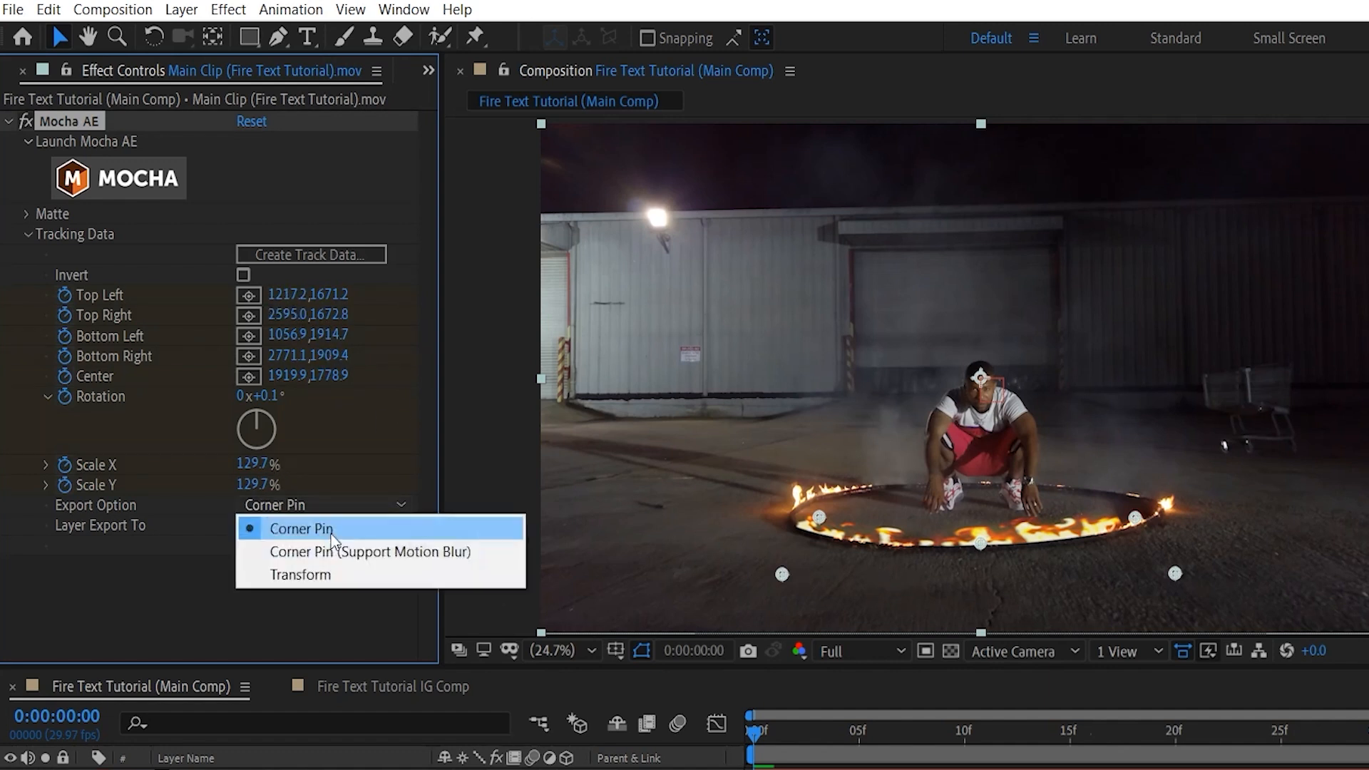
{"action": "left_click", "coordinate": [323, 575]}
{"action": "left_click", "coordinate": [300, 525]}
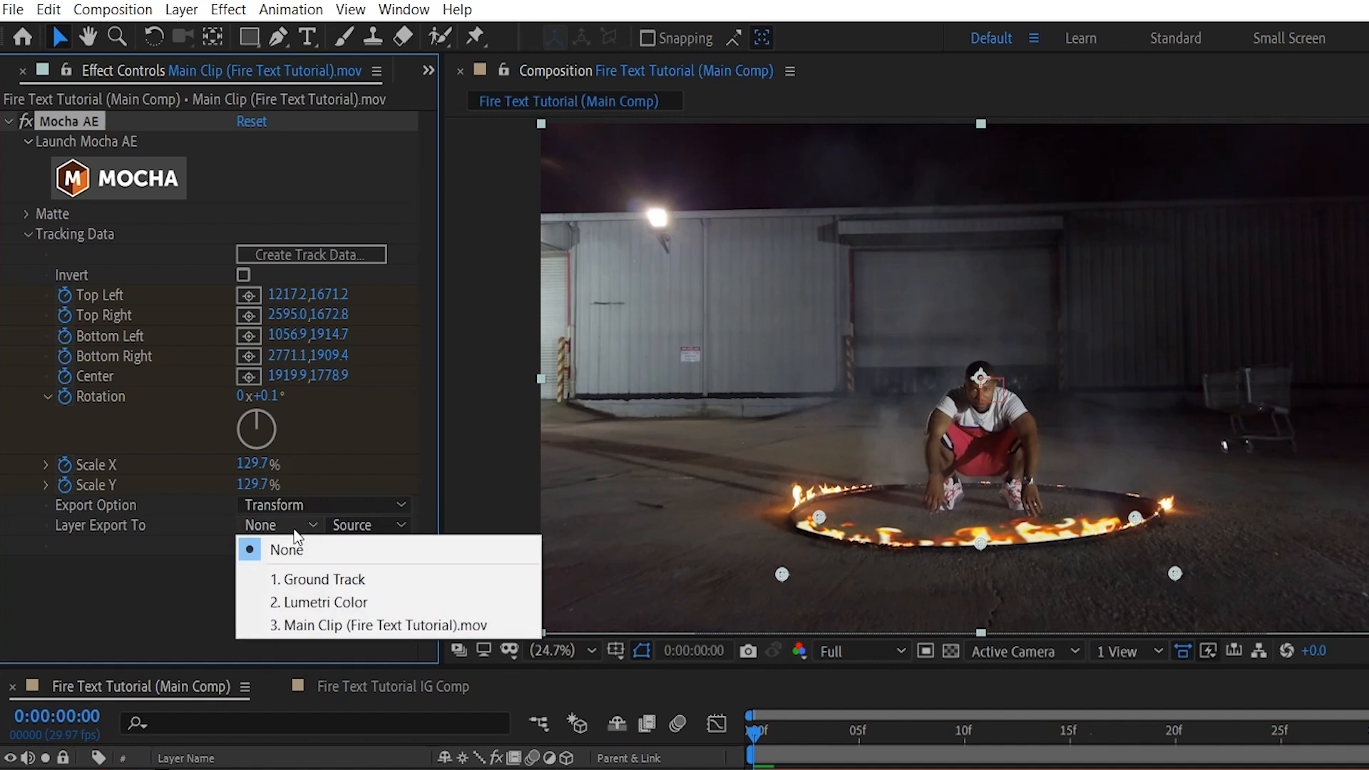
{"action": "left_click", "coordinate": [333, 580]}
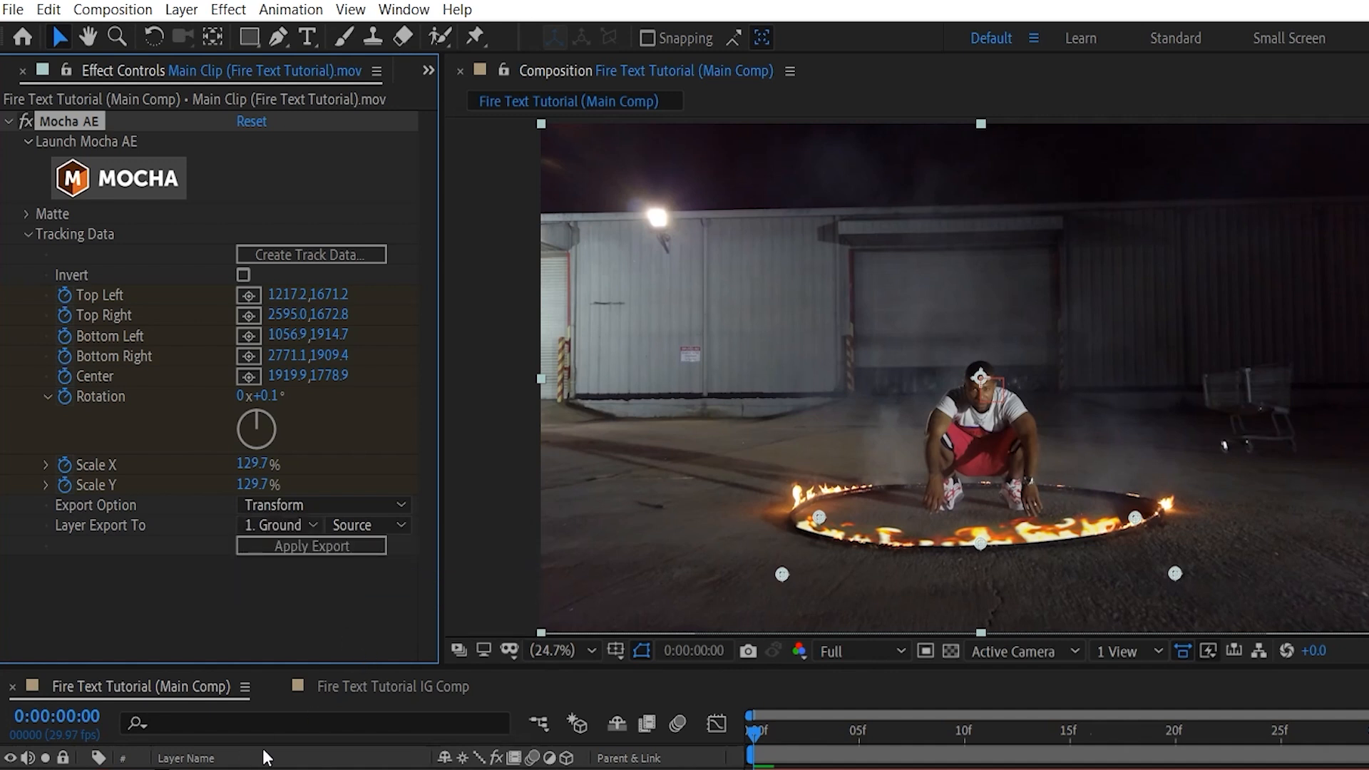
{"action": "left_click", "coordinate": [315, 545]}
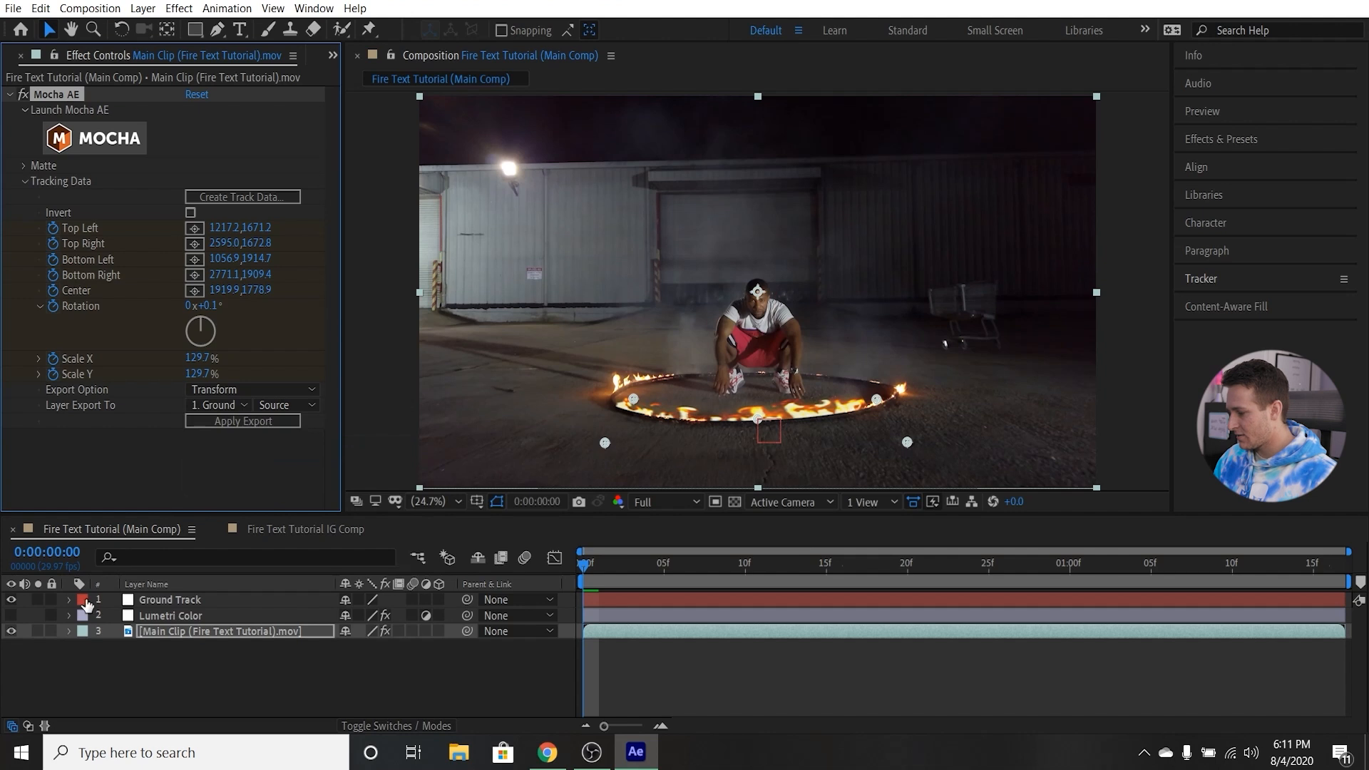
{"action": "left_click", "coordinate": [69, 601]}
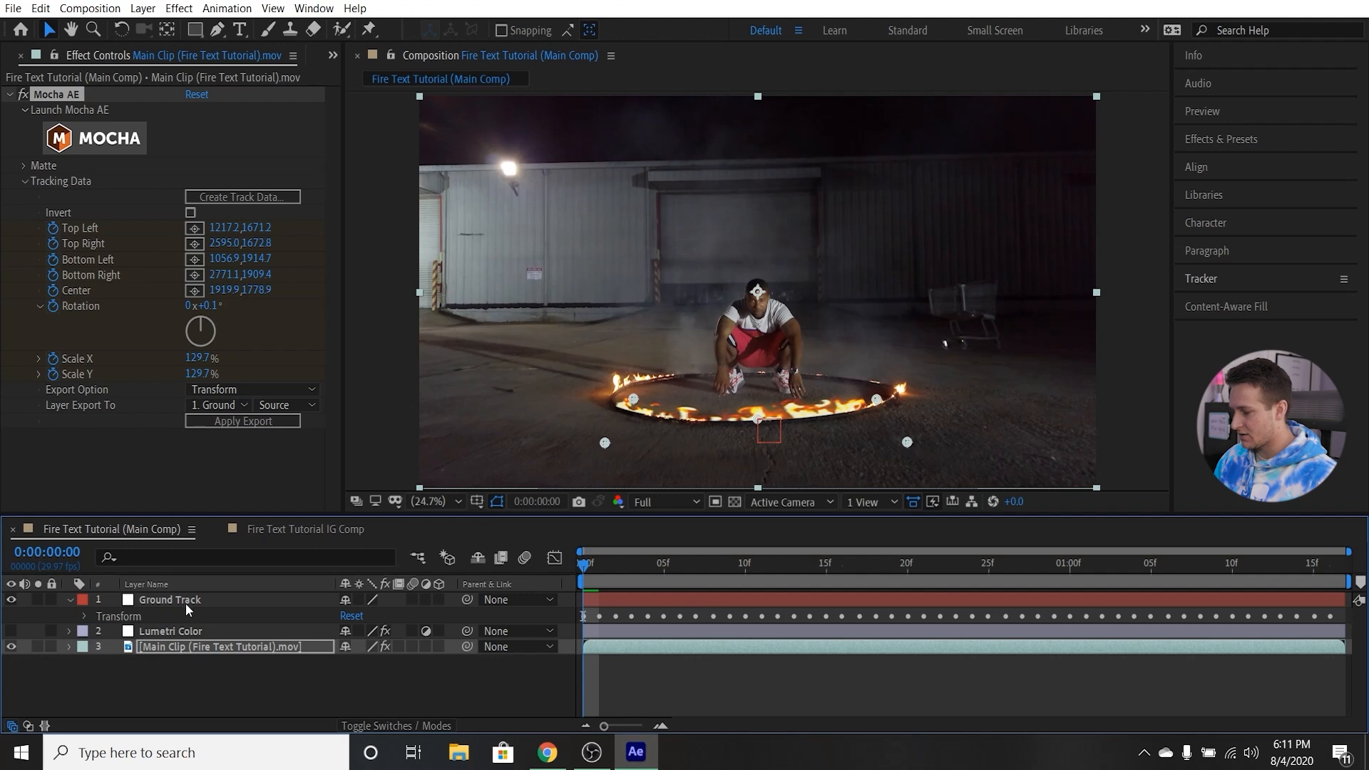
{"action": "left_click", "coordinate": [70, 600]}
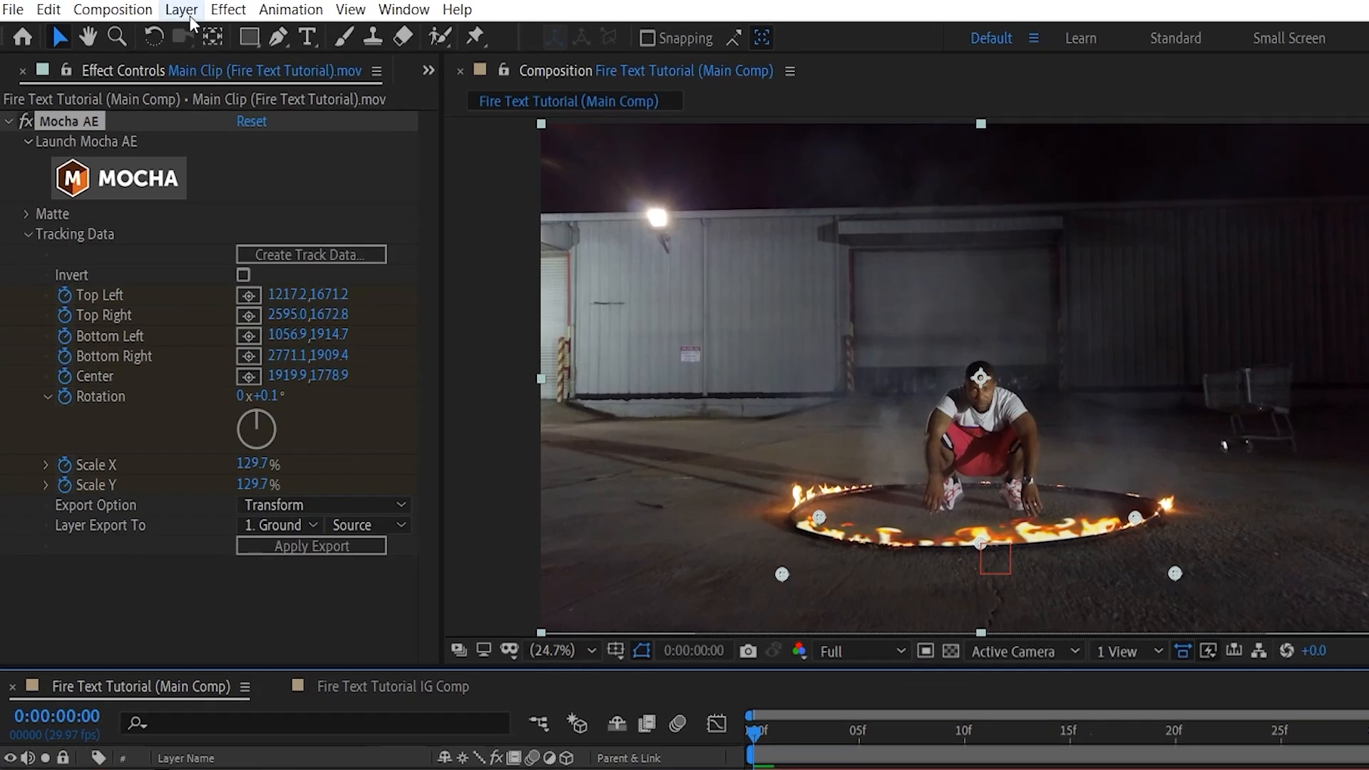
Add a second null object to the main comp, directly above the main clip.
{"action": "left_click", "coordinate": [143, 8]}
{"action": "mouse_move", "coordinate": [162, 28]}
{"action": "left_click", "coordinate": [577, 127]}
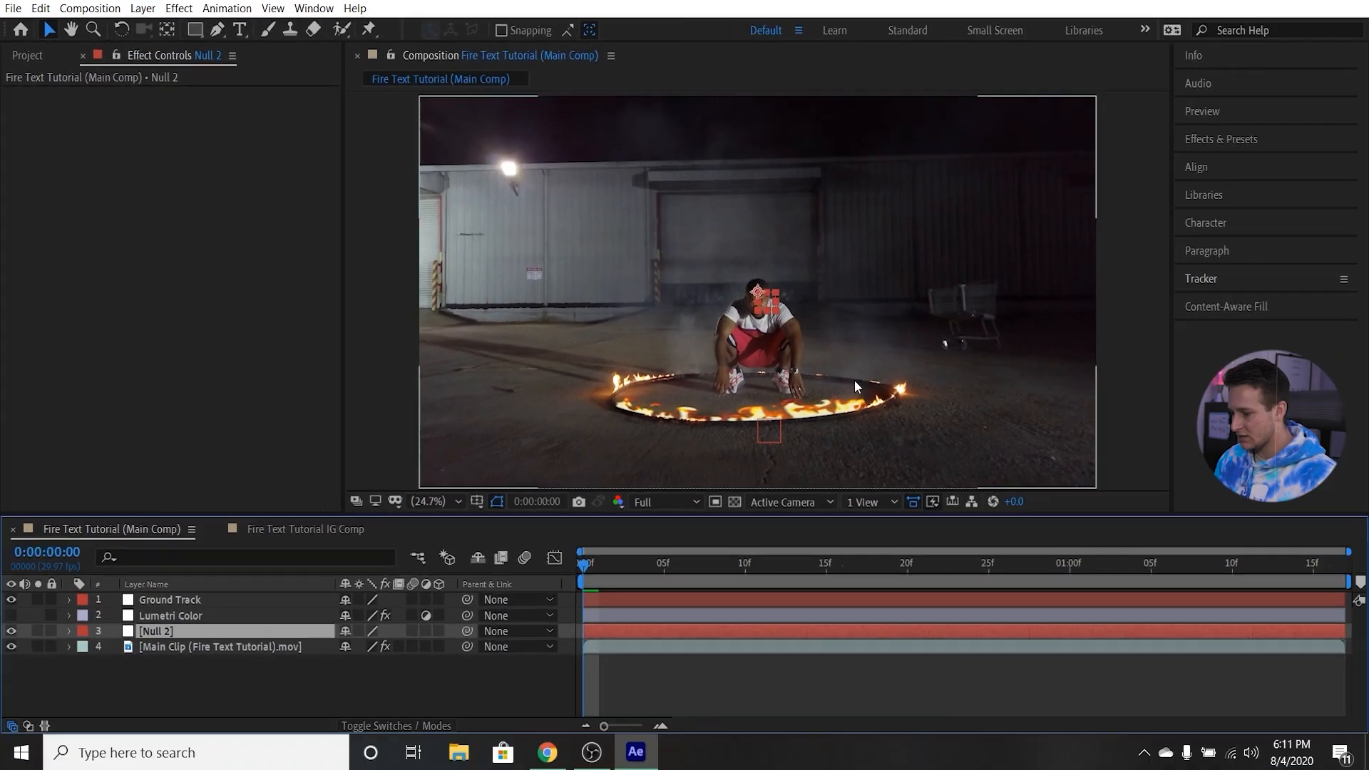
Rename the second null object directly above the main clip as "Head Track".
{"action": "right_click", "coordinate": [174, 632]}
{"action": "left_click", "coordinate": [248, 601]}
{"action": "type", "text": "Head Track"}
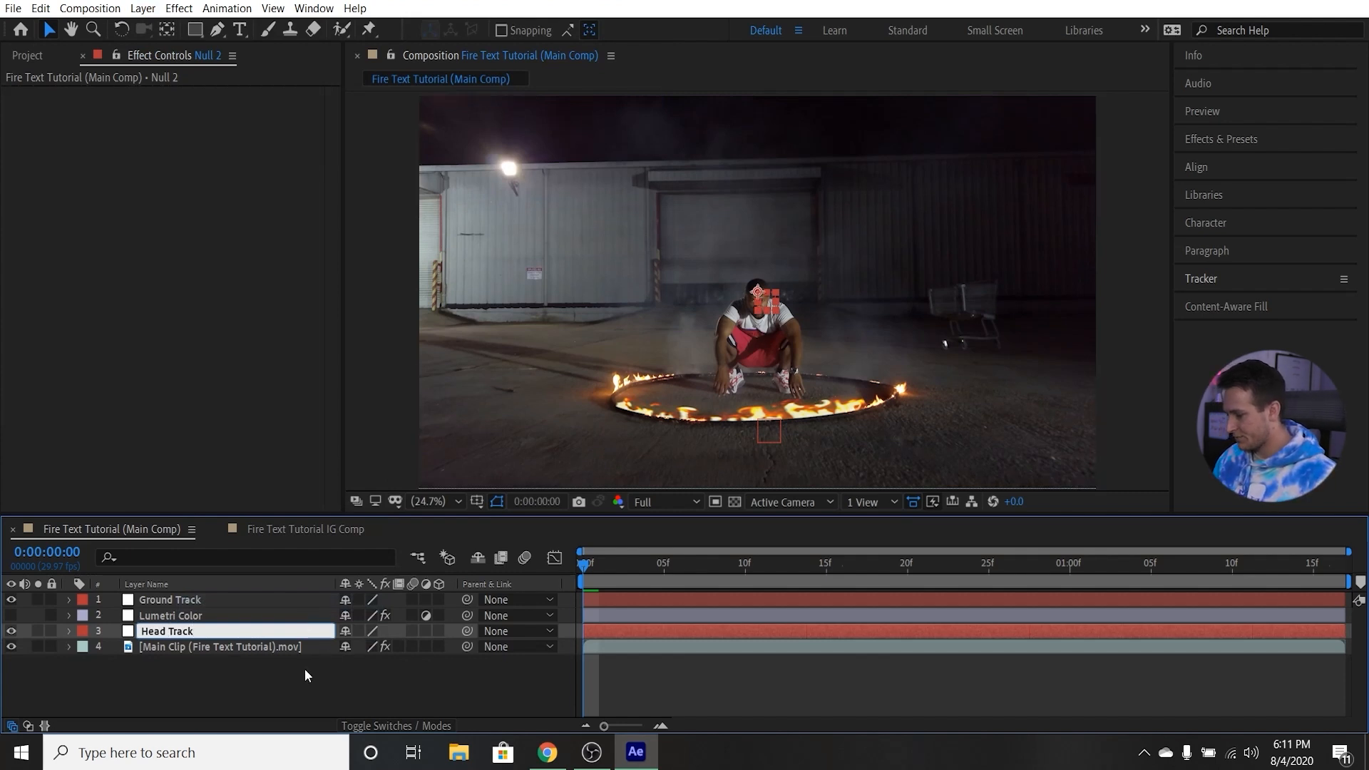
{"action": "key", "text": "Return"}
Create track data in the main clip's Mocha AE effect from the Head Track layer.
{"action": "left_click", "coordinate": [166, 647]}
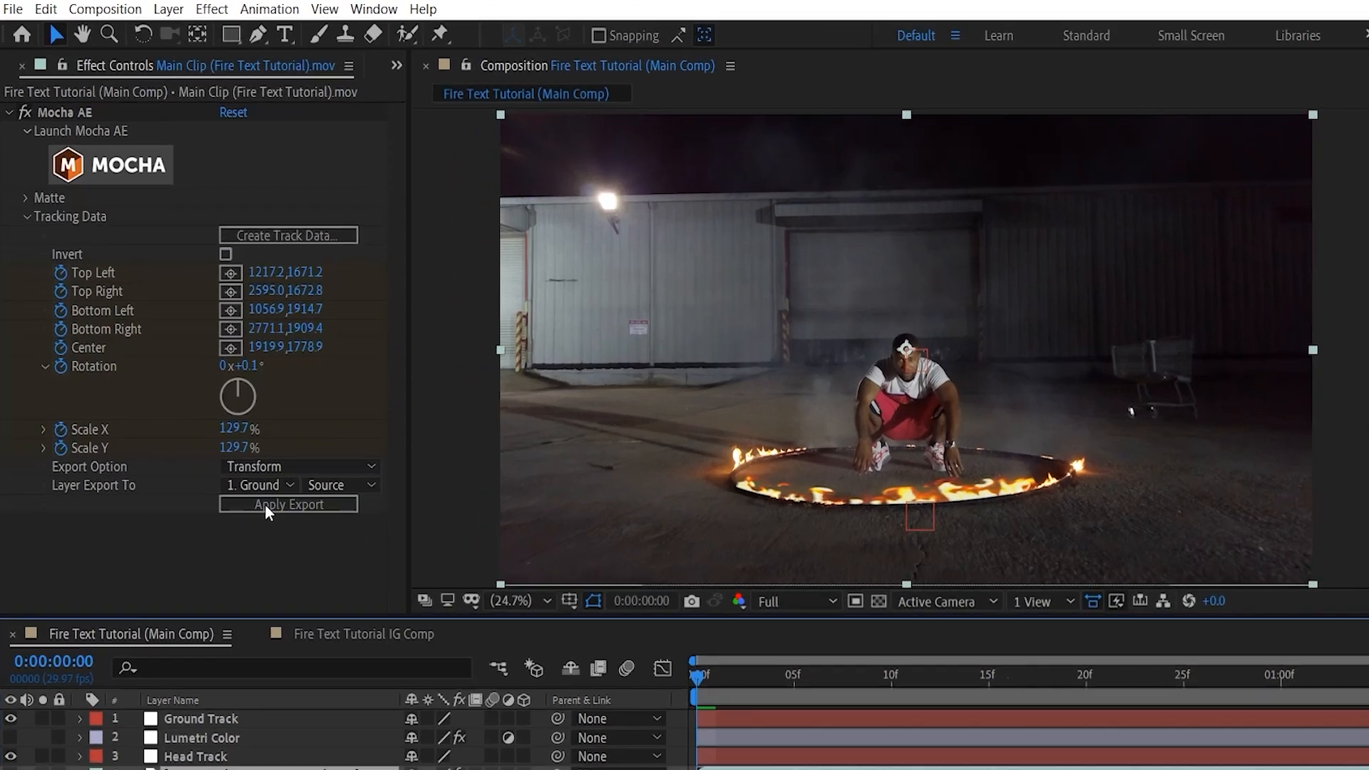
{"action": "left_click", "coordinate": [240, 197]}
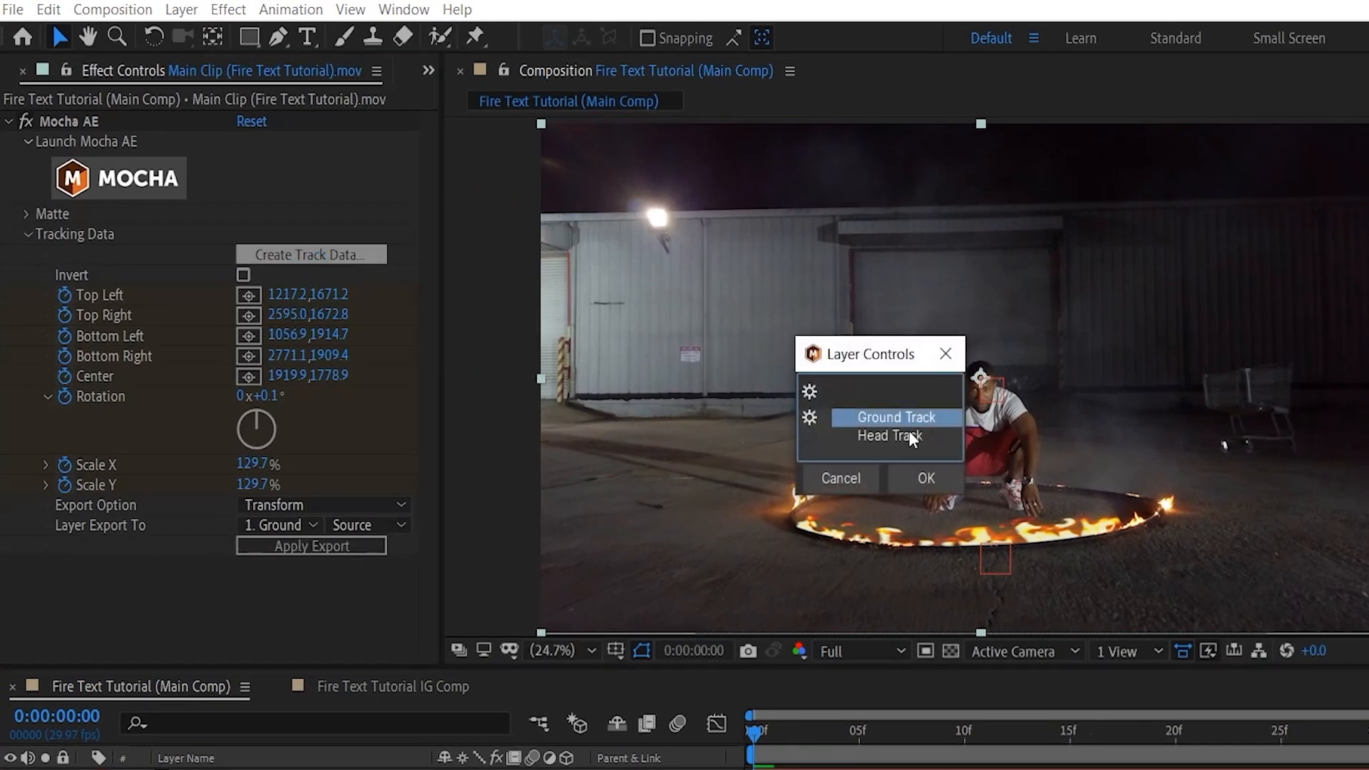
{"action": "left_click", "coordinate": [836, 438]}
{"action": "left_click", "coordinate": [924, 478]}
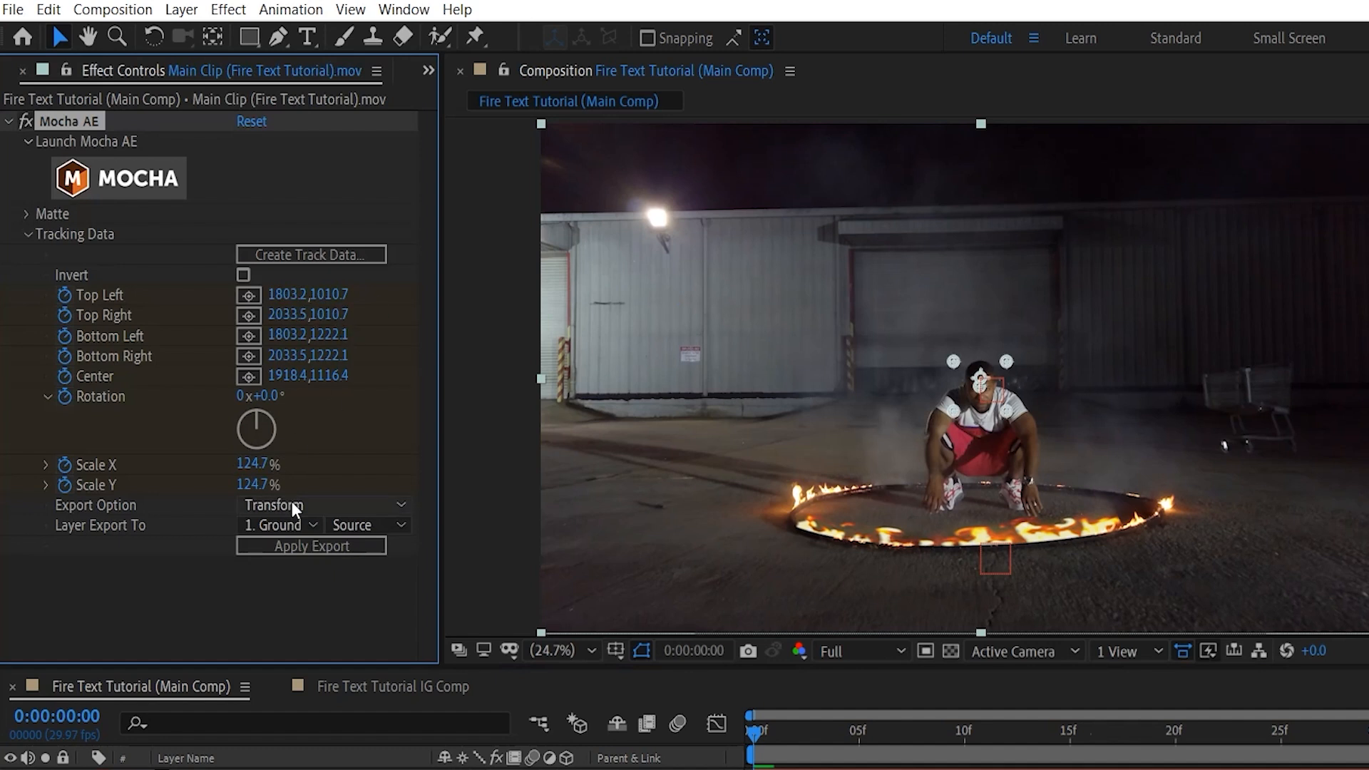
Export the tracking data as Transform to the Head Track null and check its transform keyframes.
{"action": "left_click", "coordinate": [297, 528]}
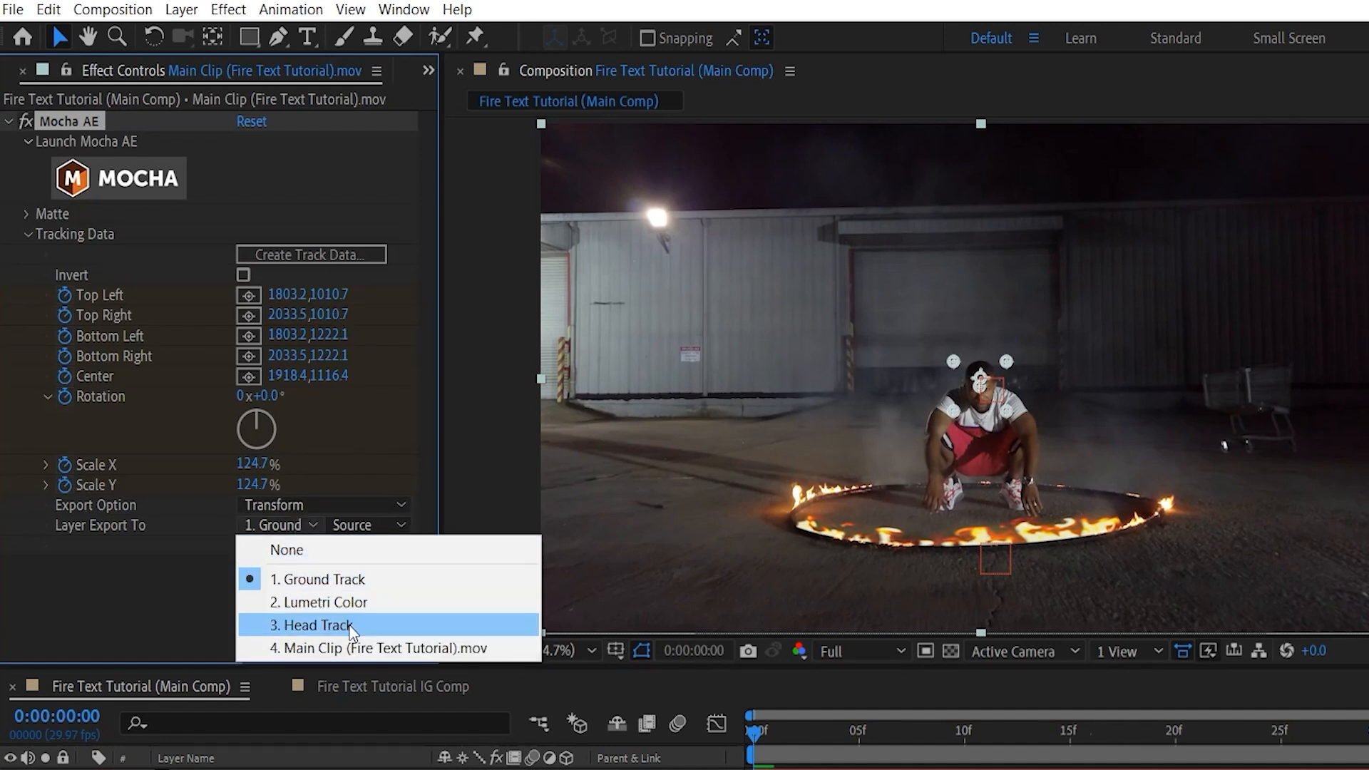
{"action": "left_click", "coordinate": [350, 627]}
{"action": "left_click", "coordinate": [321, 547]}
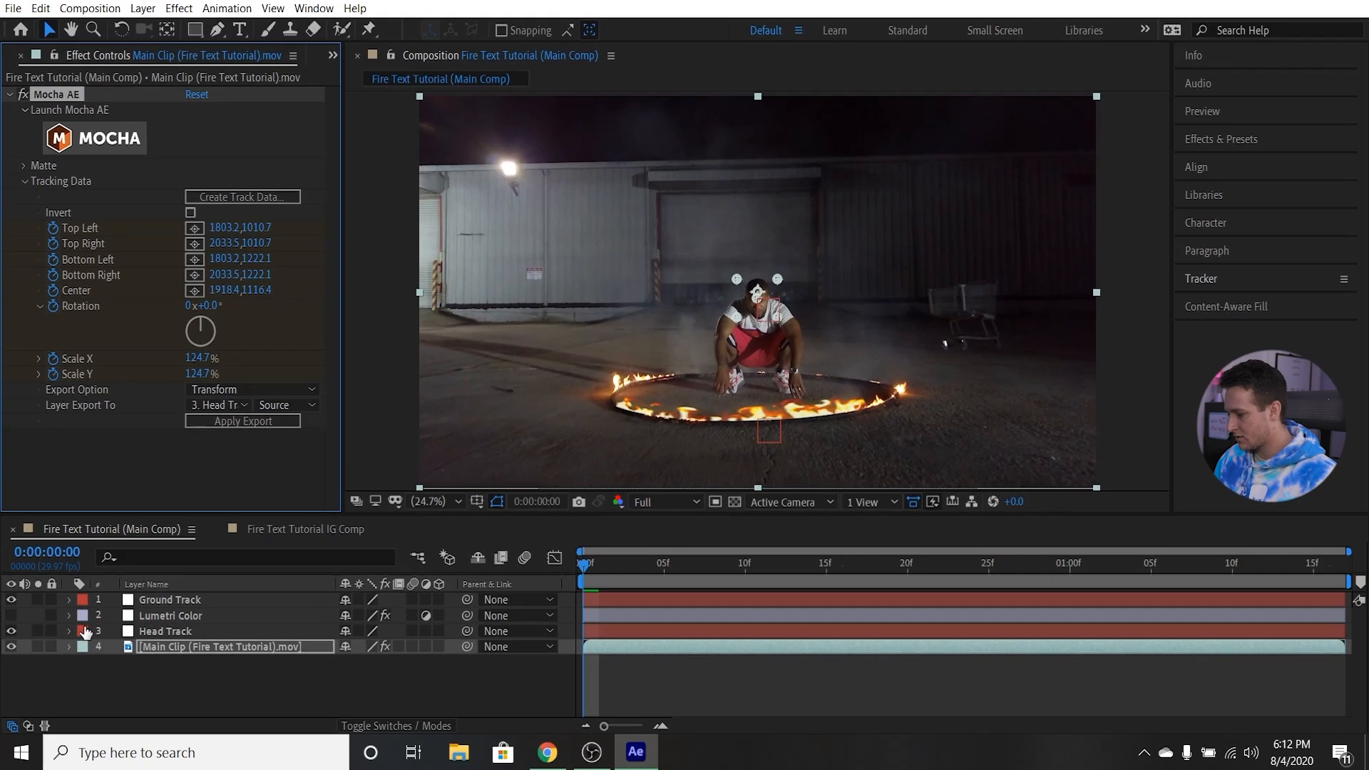
{"action": "left_click", "coordinate": [69, 631]}
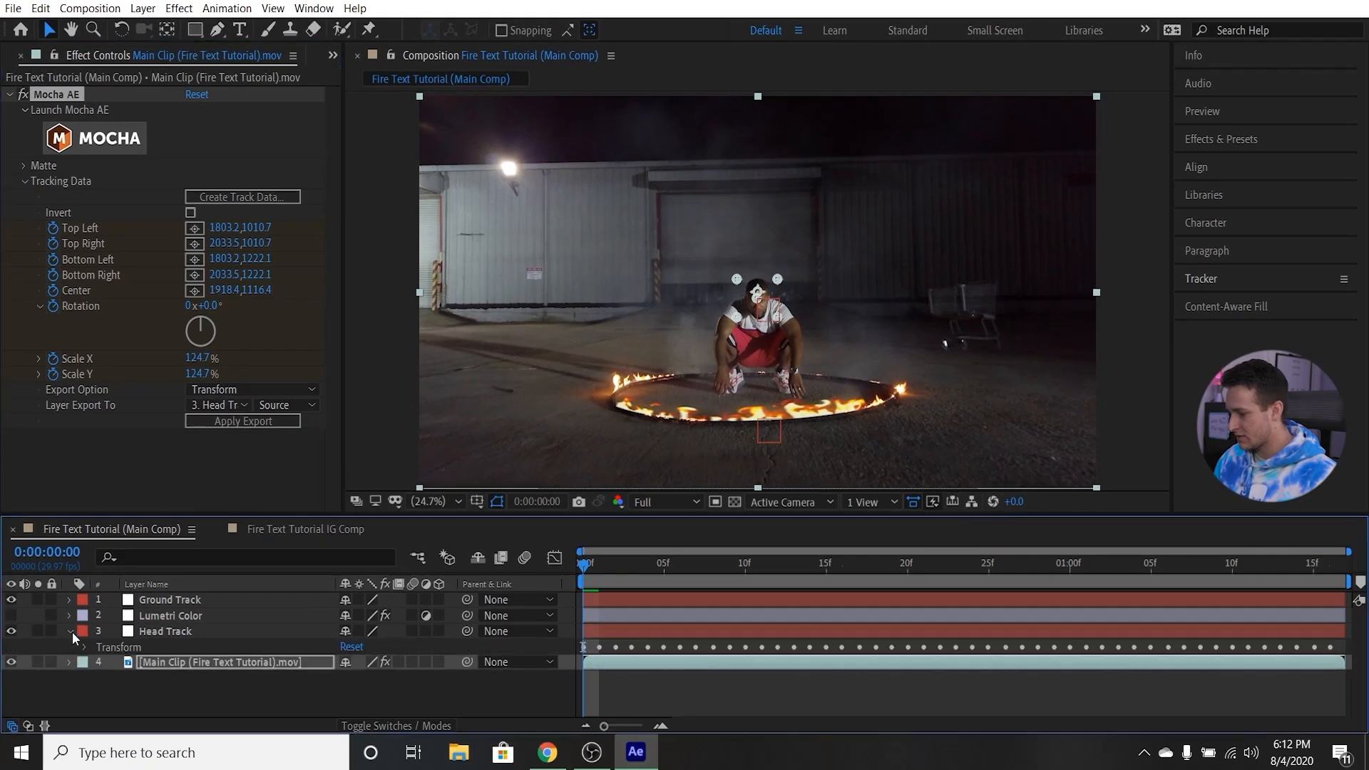
{"action": "left_click", "coordinate": [71, 631]}
Reorder the Lumetri Color layer above both track nulls and collapse the main clip's Mocha AE effect.
{"action": "left_click_drag", "start_coordinate": [165, 615], "coordinate": [169, 595]}
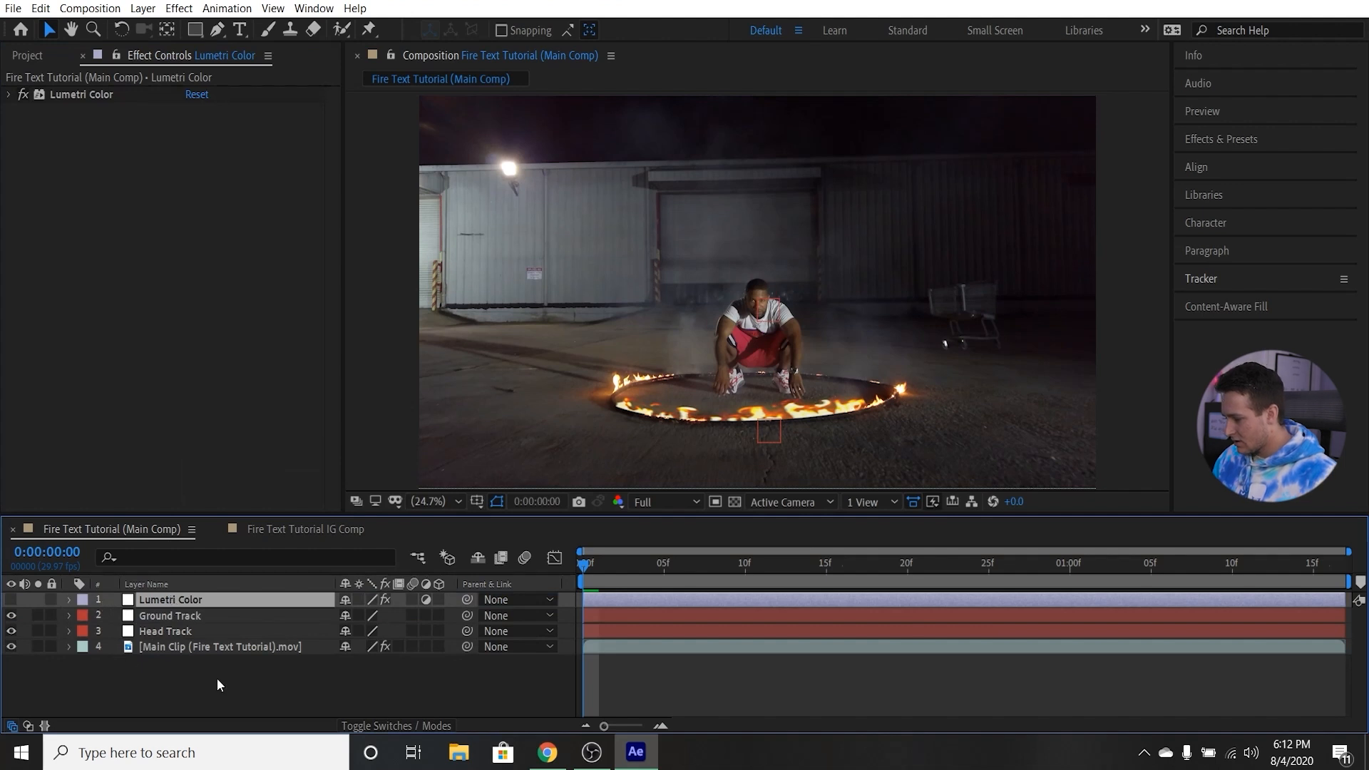
{"action": "left_click", "coordinate": [214, 647]}
{"action": "left_click", "coordinate": [9, 96]}
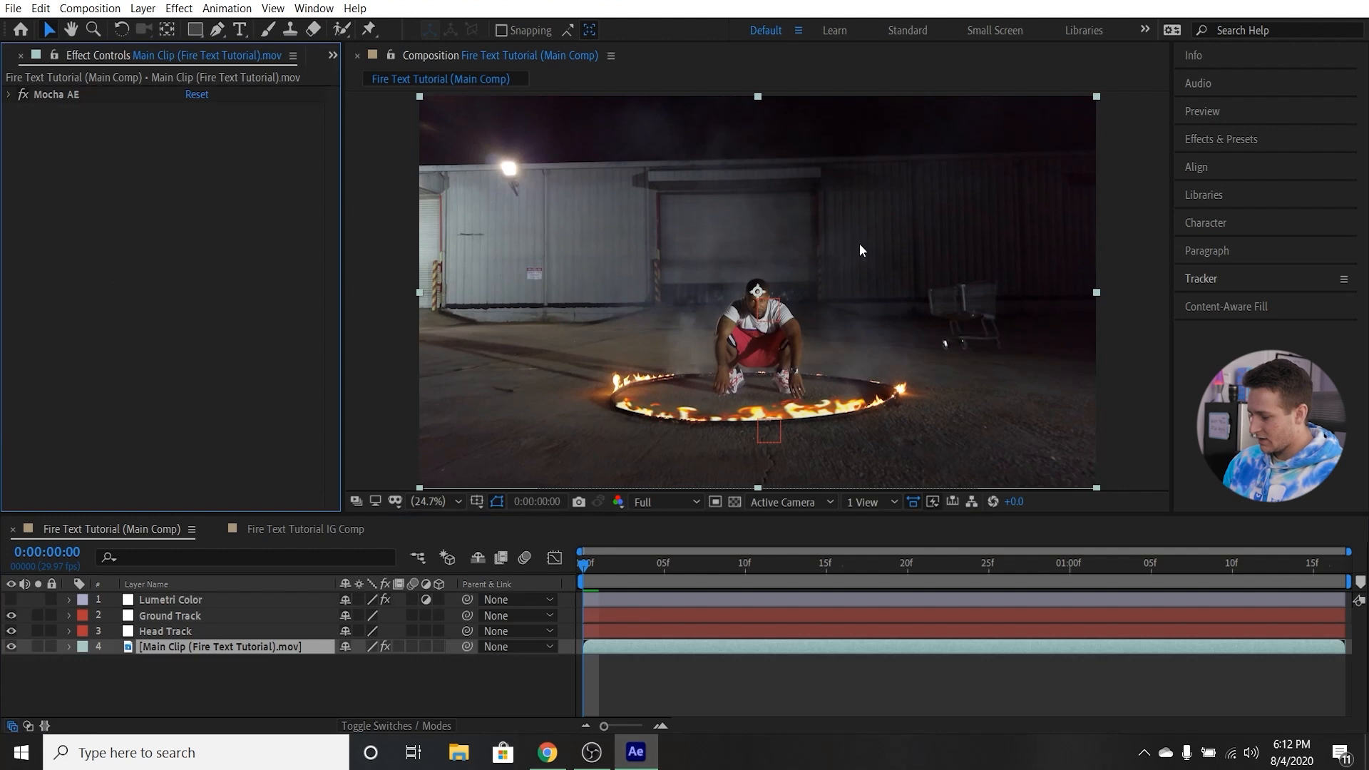
Add a text layer directly above the main clip reading "ZOO ATLANTA" on two lines.
{"action": "key", "text": "ctrl+t"}
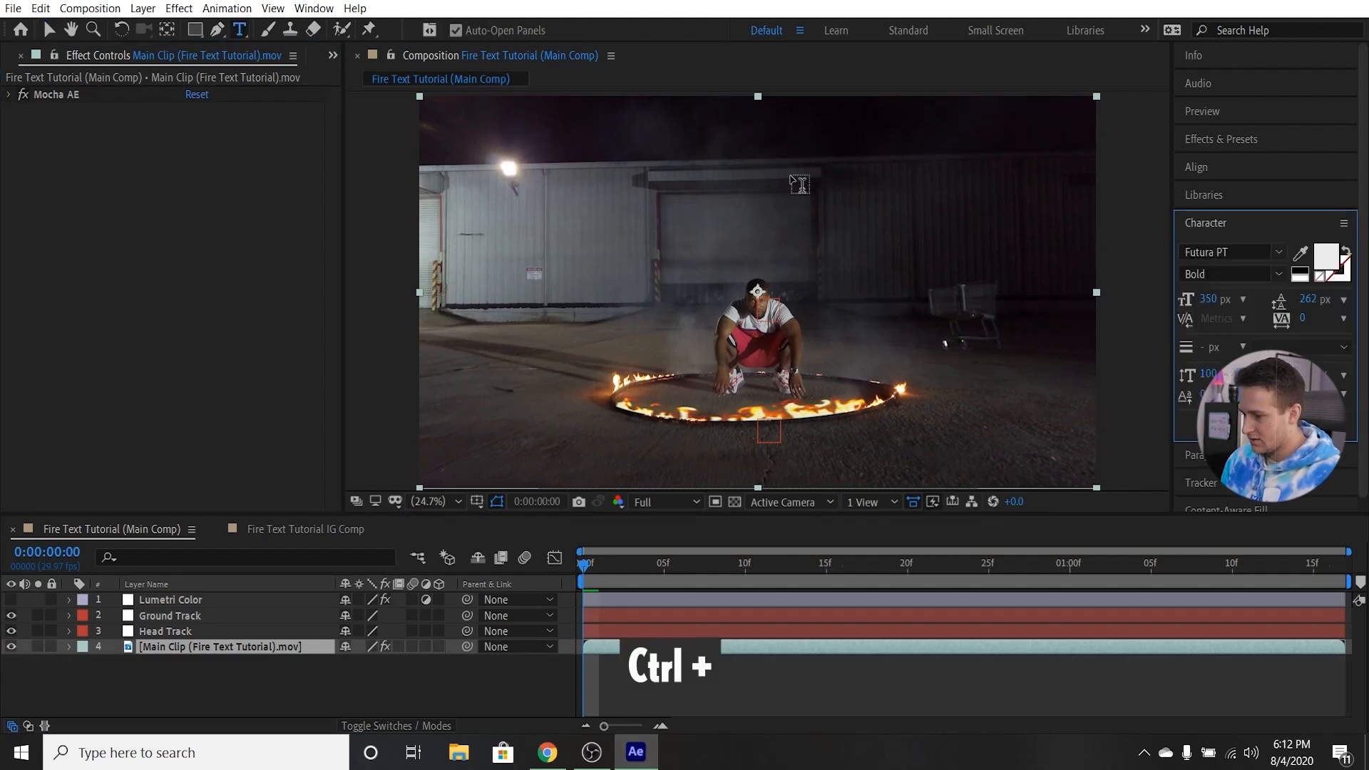
{"action": "left_click", "coordinate": [674, 184]}
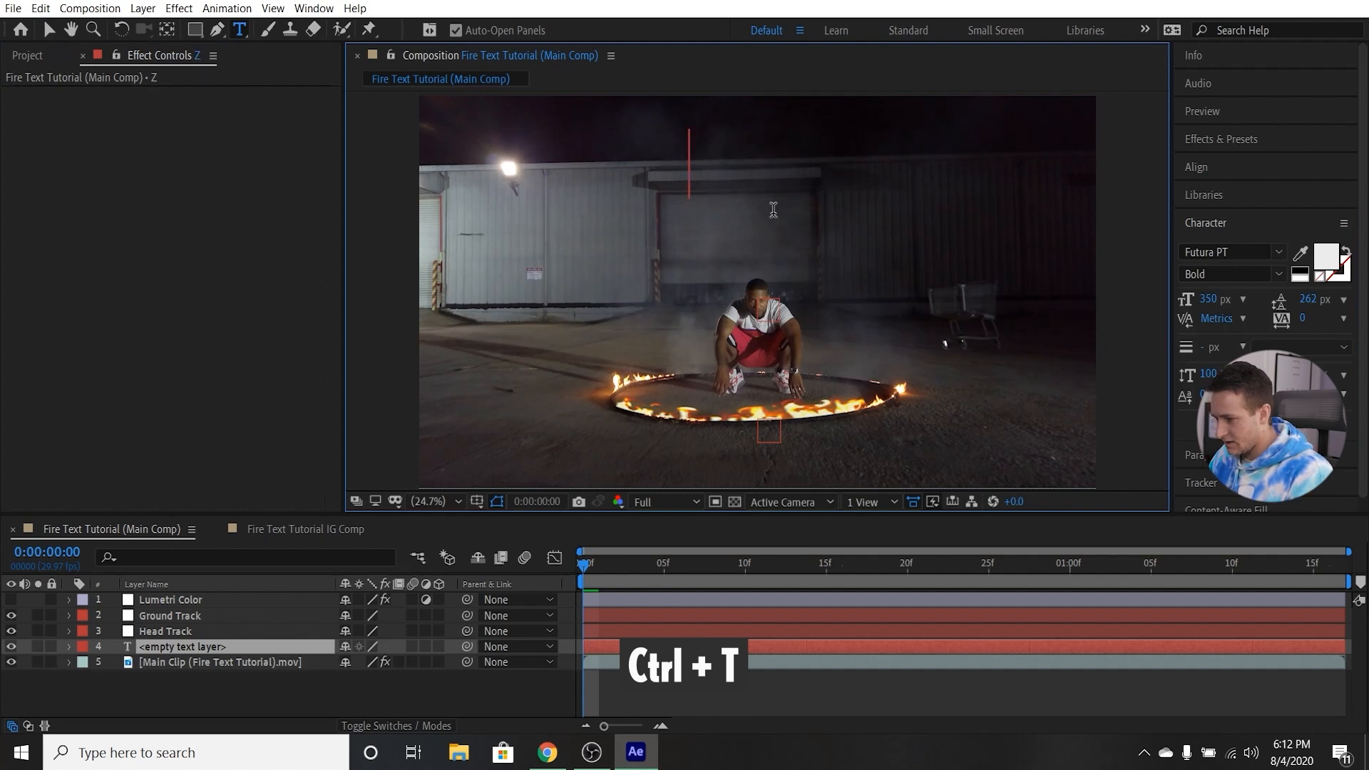
{"action": "type", "text": "ZOO"}
{"action": "key", "text": "Return"}
{"action": "type", "text": "ATLAMTA"}
{"action": "key", "text": "BackSpace"}
{"action": "key", "text": "BackSpace"}
{"action": "key", "text": "BackSpace"}
{"action": "type", "text": "NTA"}
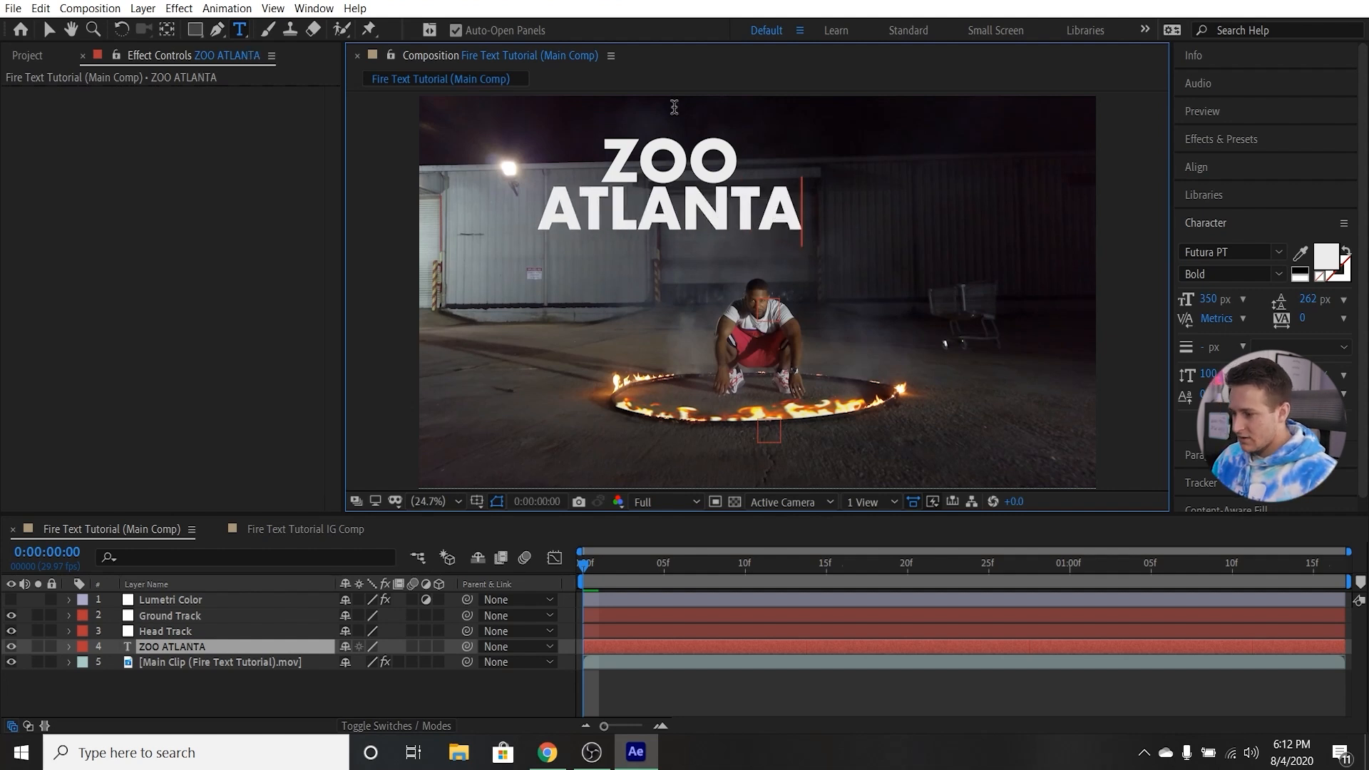
Move the ZOO ATLANTA text from the upper wall to the middle of the frame over the man's head and reveal its opacity.
{"action": "left_click_drag", "start_coordinate": [608, 156], "coordinate": [808, 207]}
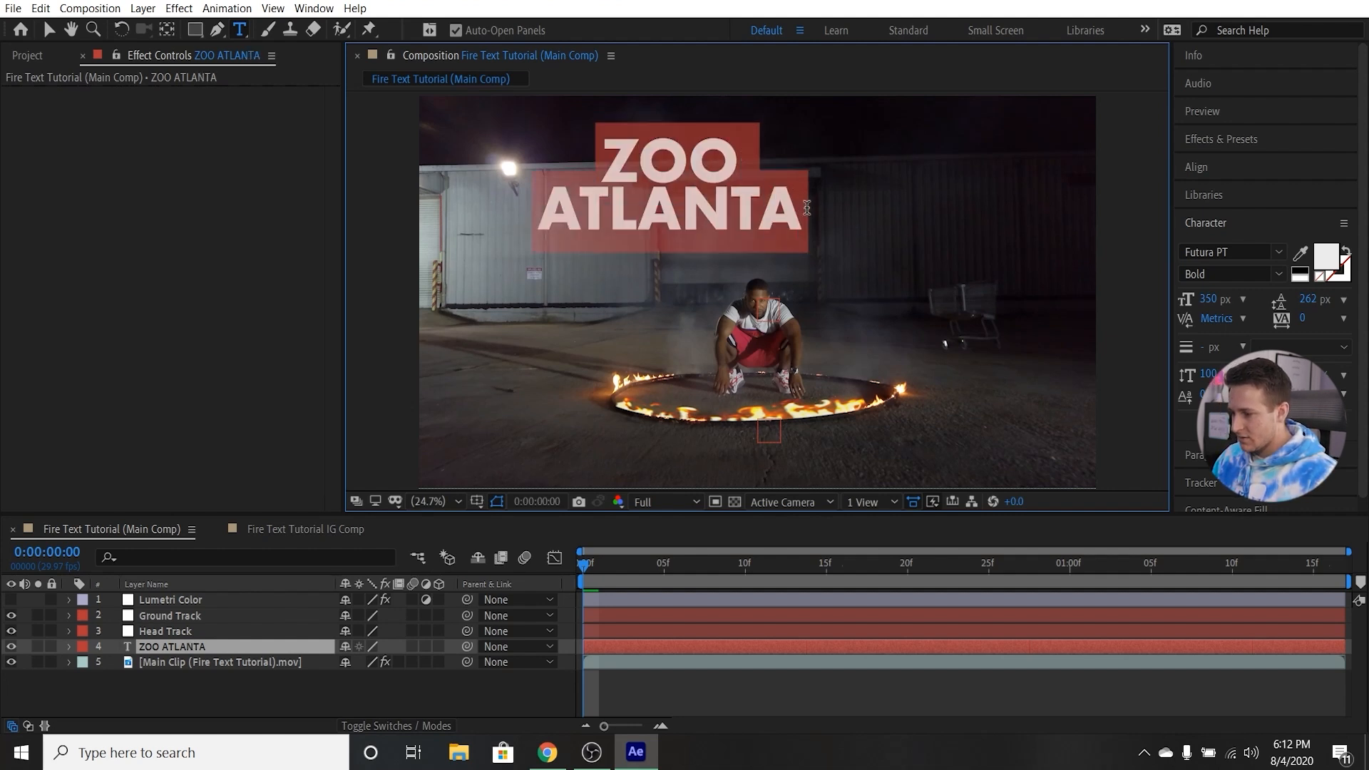
{"action": "left_click", "coordinate": [731, 210]}
{"action": "left_click", "coordinate": [49, 29]}
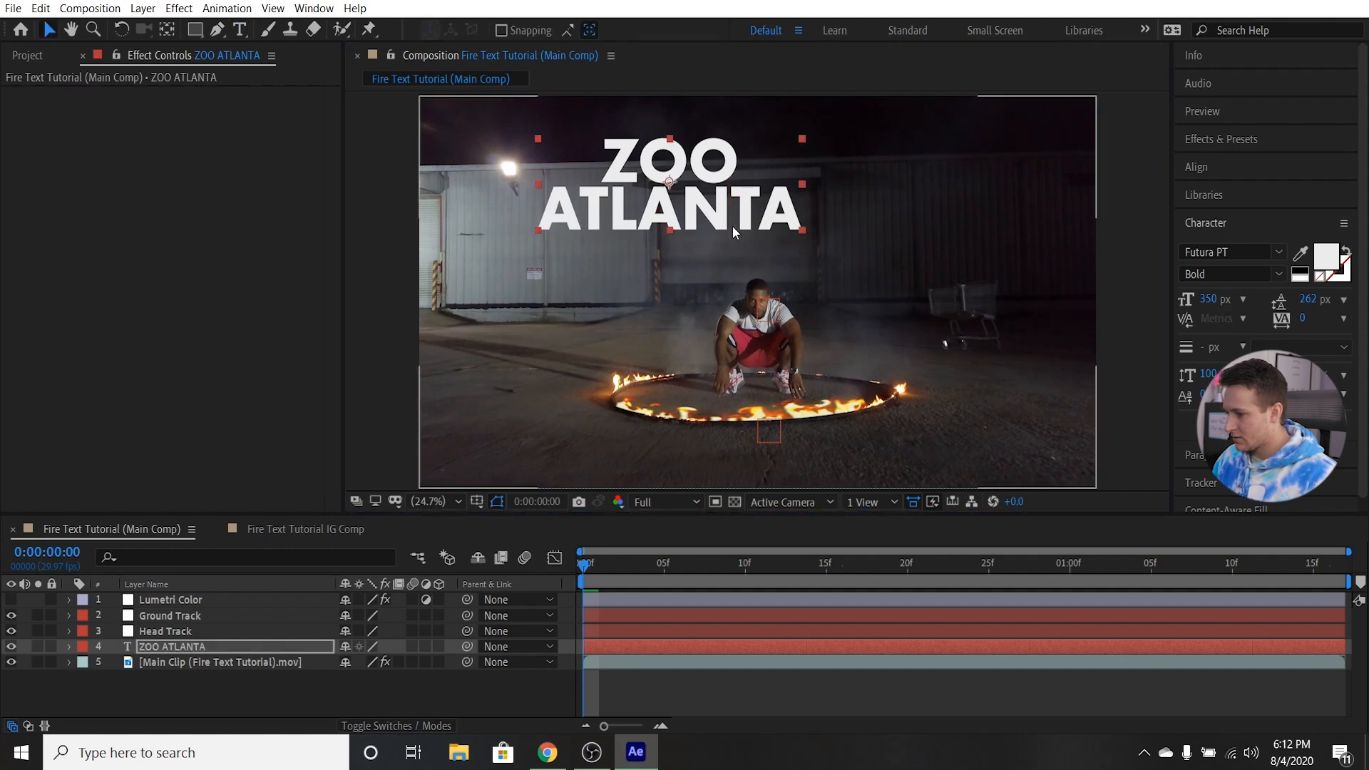
{"action": "left_click_drag", "start_coordinate": [679, 171], "coordinate": [754, 246]}
{"action": "key", "text": "t"}
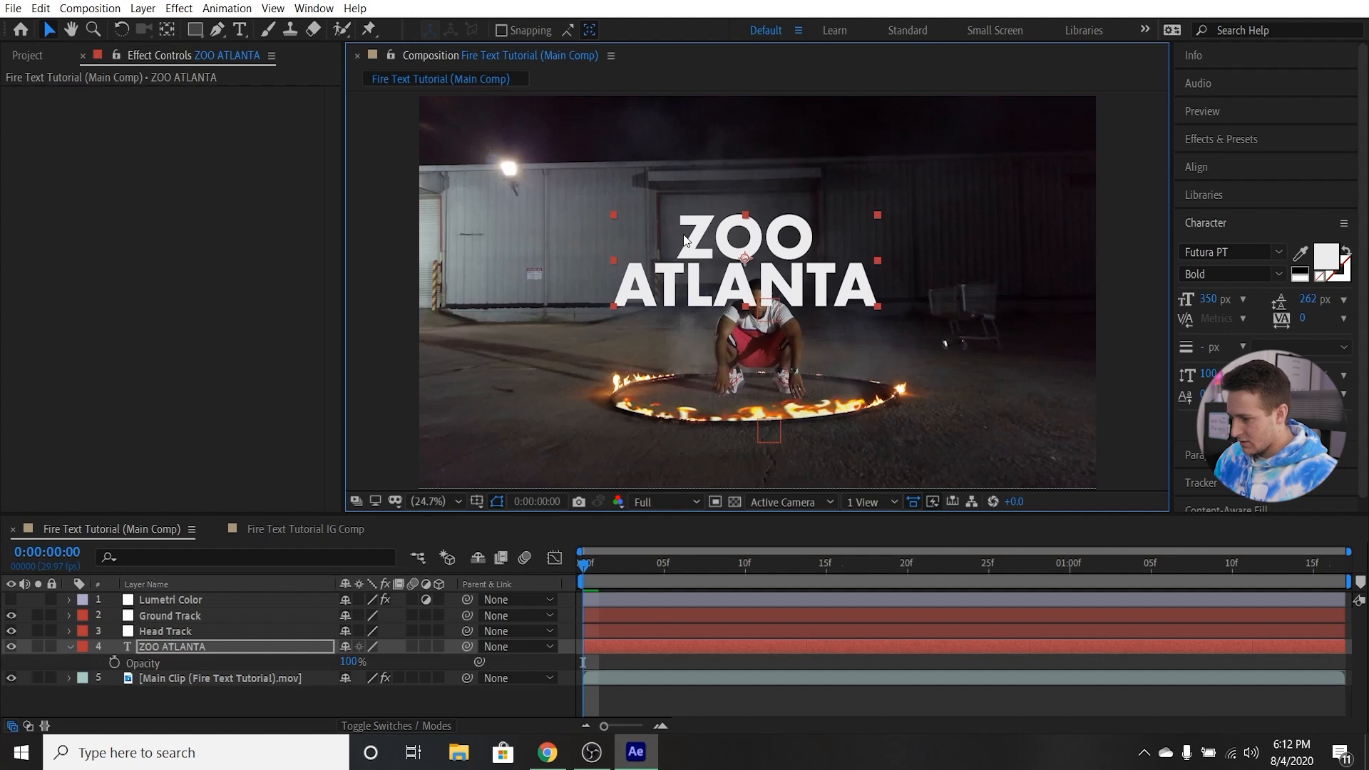
Set the ZOO ATLANTA text's font size to 400 px and its leading to 297 px.
{"action": "double_click", "coordinate": [684, 246]}
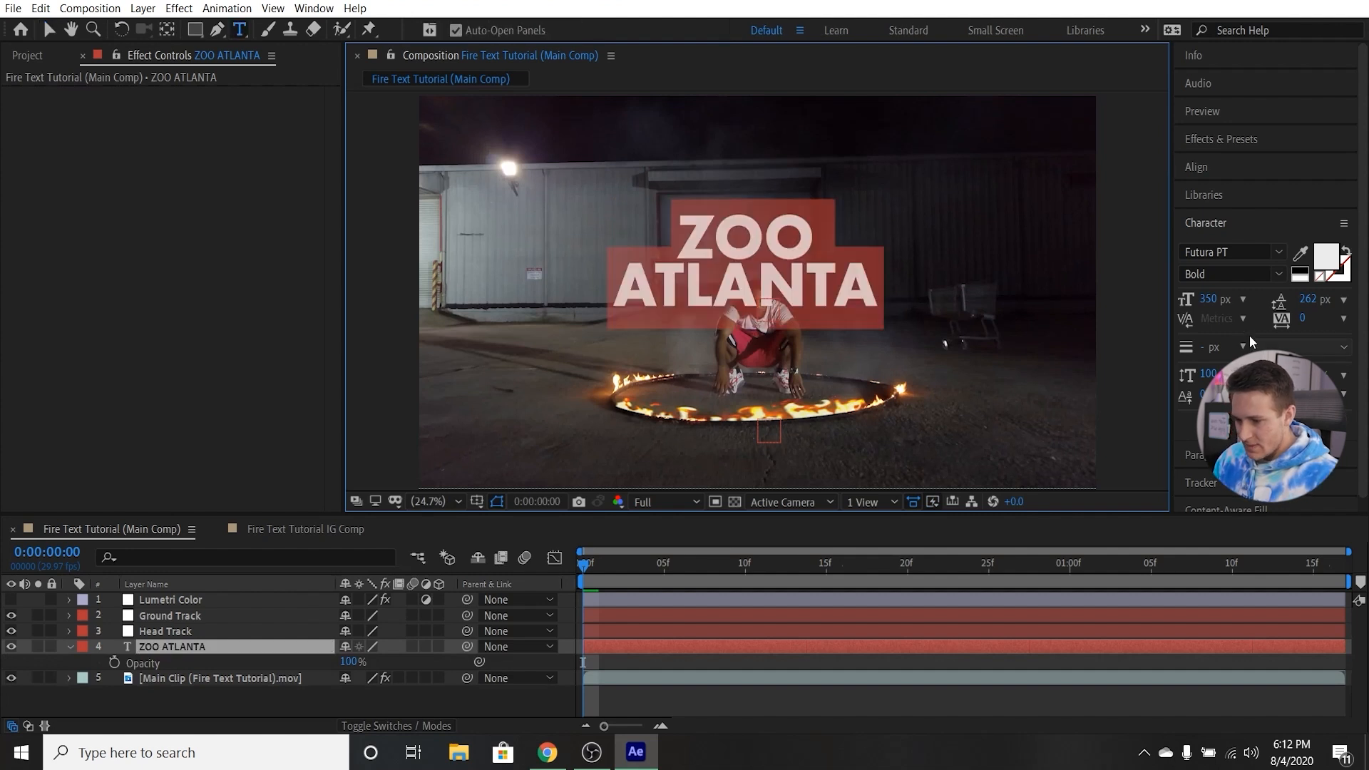
{"action": "left_click", "coordinate": [1209, 299]}
{"action": "type", "text": "400"}
{"action": "key", "text": "Return"}
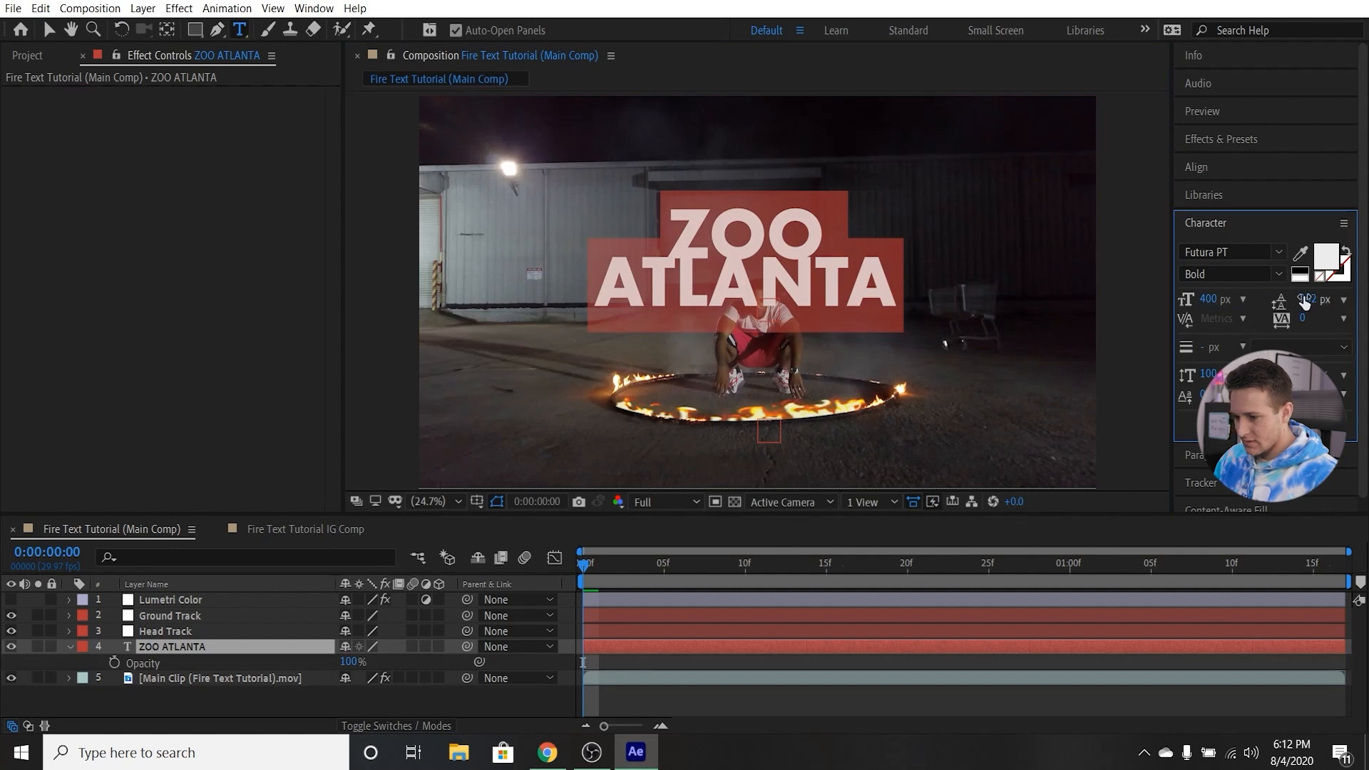
{"action": "left_click_drag", "start_coordinate": [1309, 299], "coordinate": [1335, 297]}
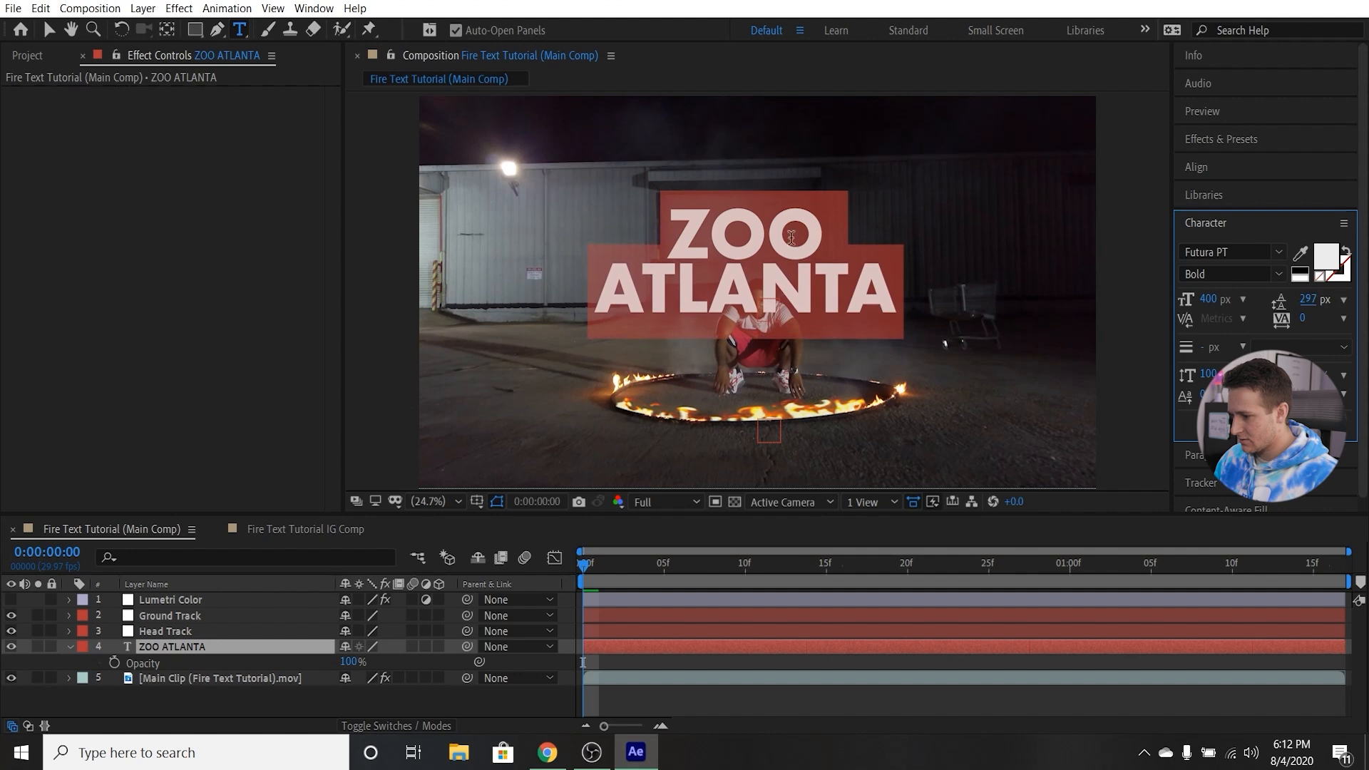
Reposition the enlarged ZOO ATLANTA text so it is centred just above the man, and collapse its layer properties.
{"action": "left_click", "coordinate": [48, 29]}
{"action": "left_click_drag", "start_coordinate": [784, 259], "coordinate": [768, 237]}
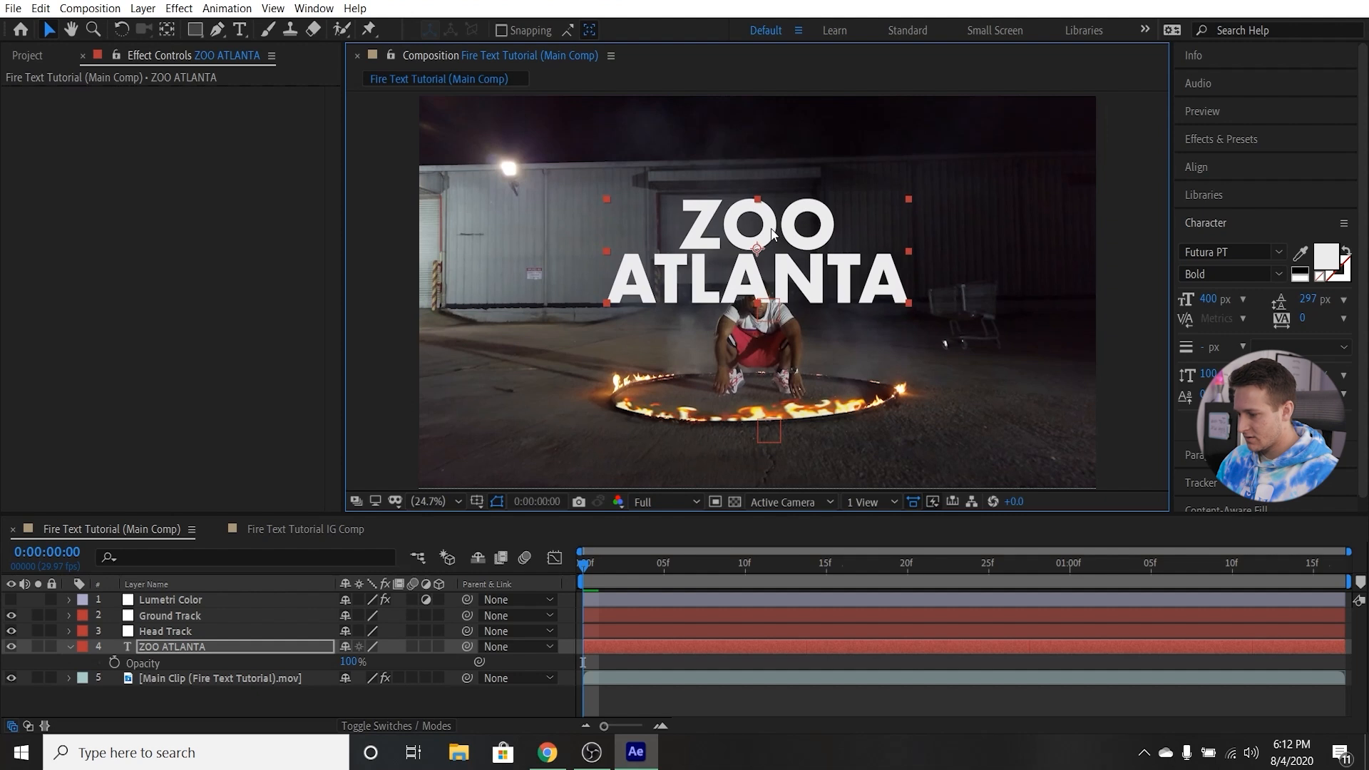
{"action": "left_click", "coordinate": [143, 706]}
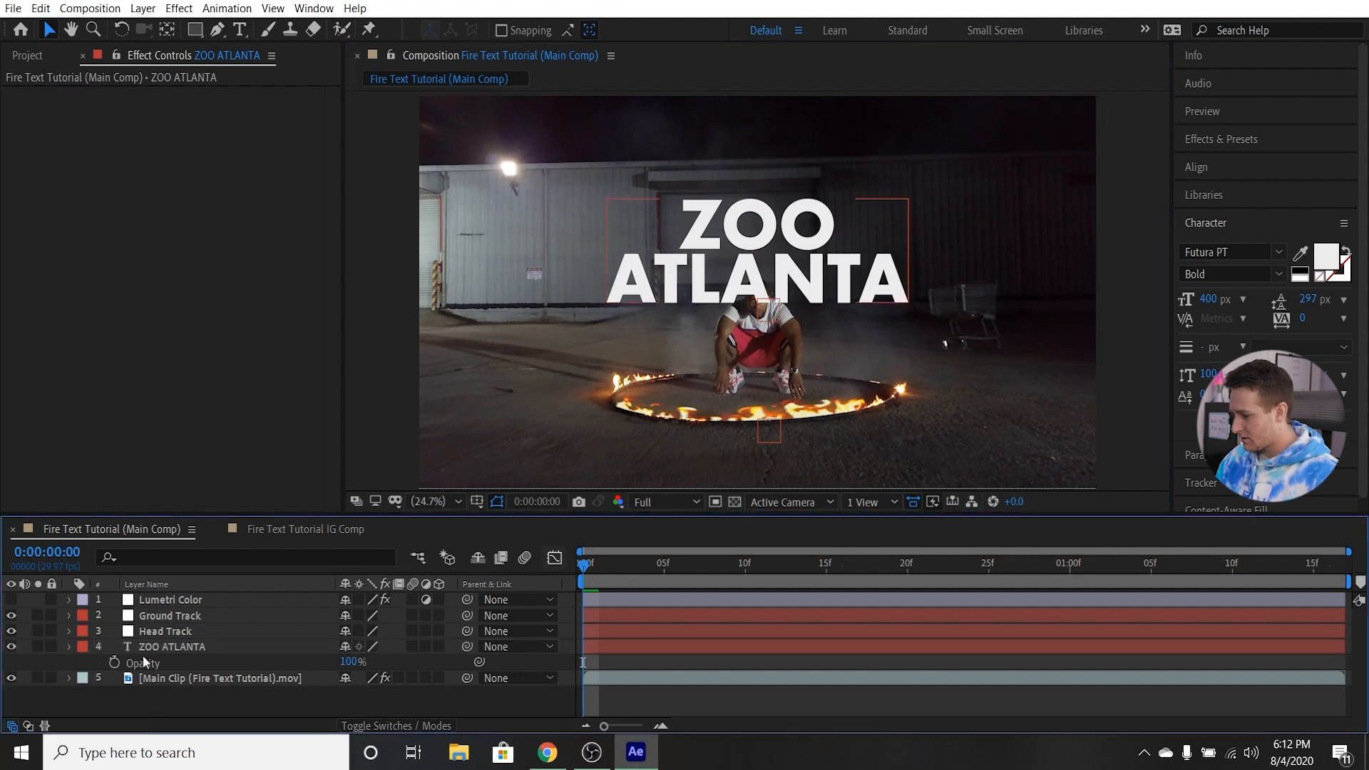
{"action": "left_click", "coordinate": [69, 647]}
Parent the ZOO ATLANTA text layer to the Head Track null.
{"action": "left_click", "coordinate": [185, 648]}
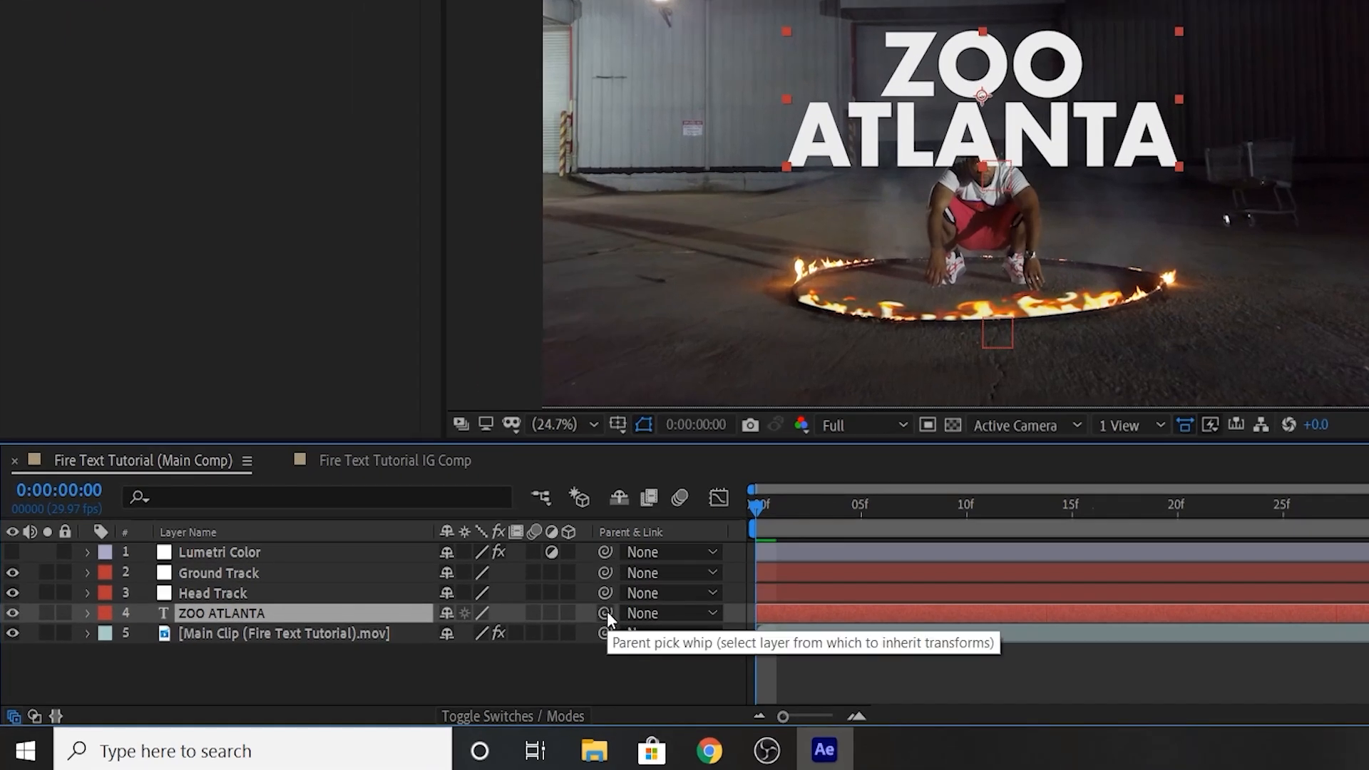
{"action": "left_click_drag", "start_coordinate": [608, 613], "coordinate": [236, 593]}
{"action": "mouse_move", "coordinate": [759, 510]}
{"action": "left_mouse_down"}
{"action": "mouse_move", "coordinate": [784, 512]}
{"action": "mouse_move", "coordinate": [760, 515]}
{"action": "left_mouse_up"}
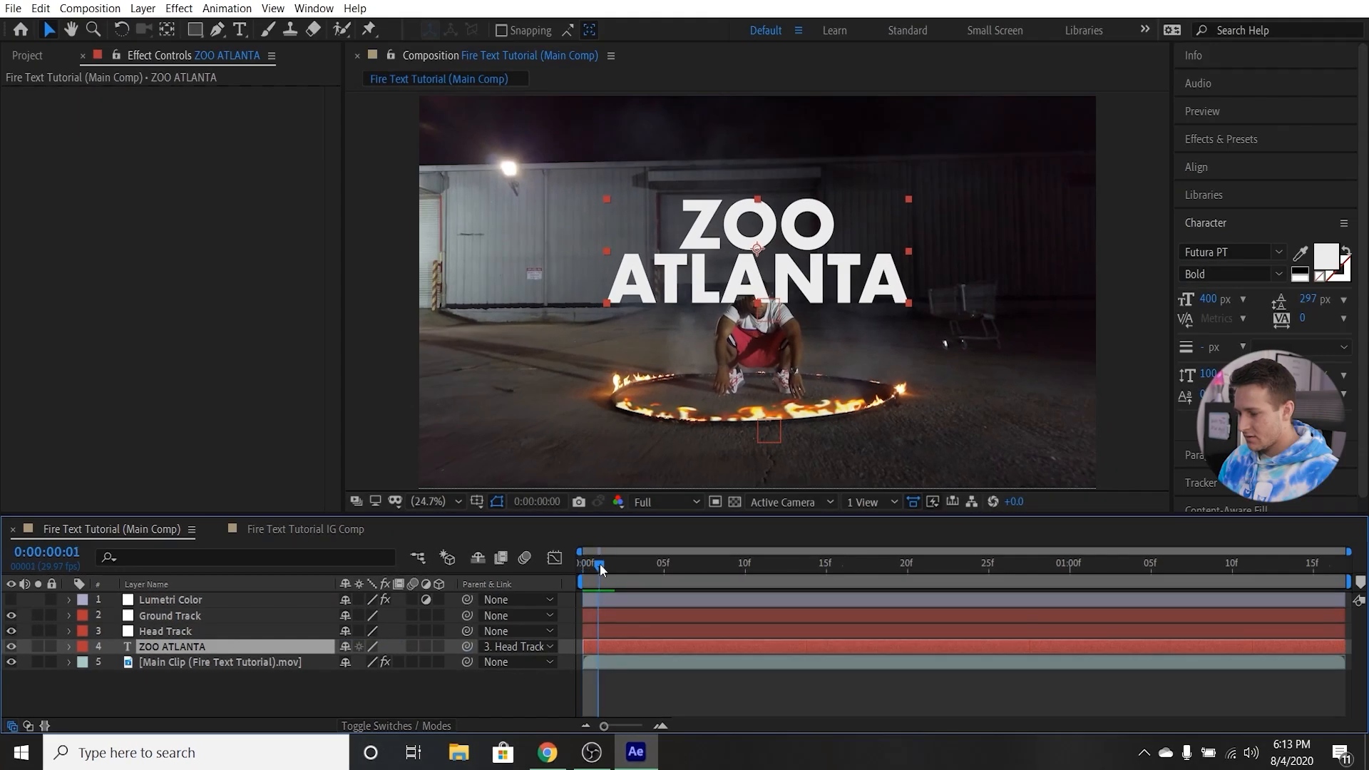
Play through the comp to check how the title follows the head track, and return to the first frame.
{"action": "left_click_drag", "start_coordinate": [600, 564], "coordinate": [745, 584]}
{"action": "key", "text": "space"}
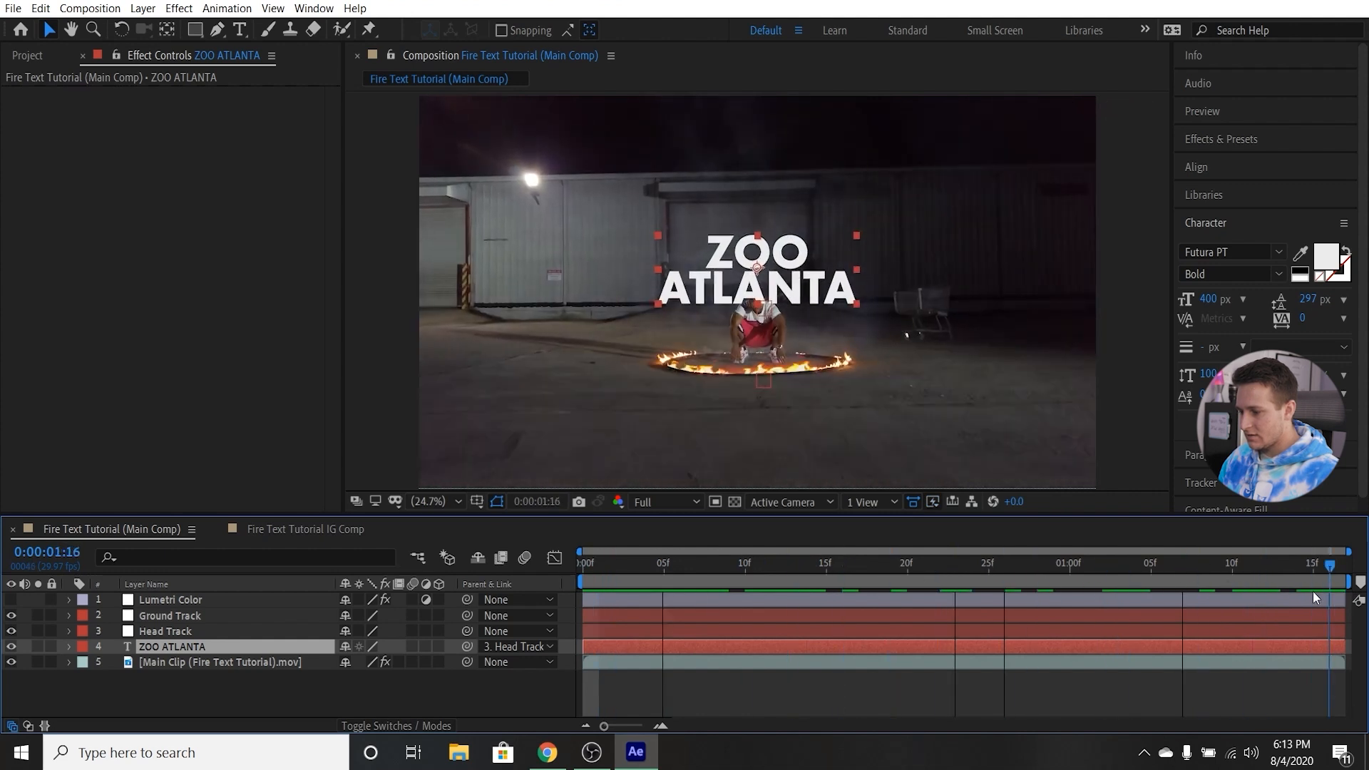
{"action": "left_click", "coordinate": [584, 580]}
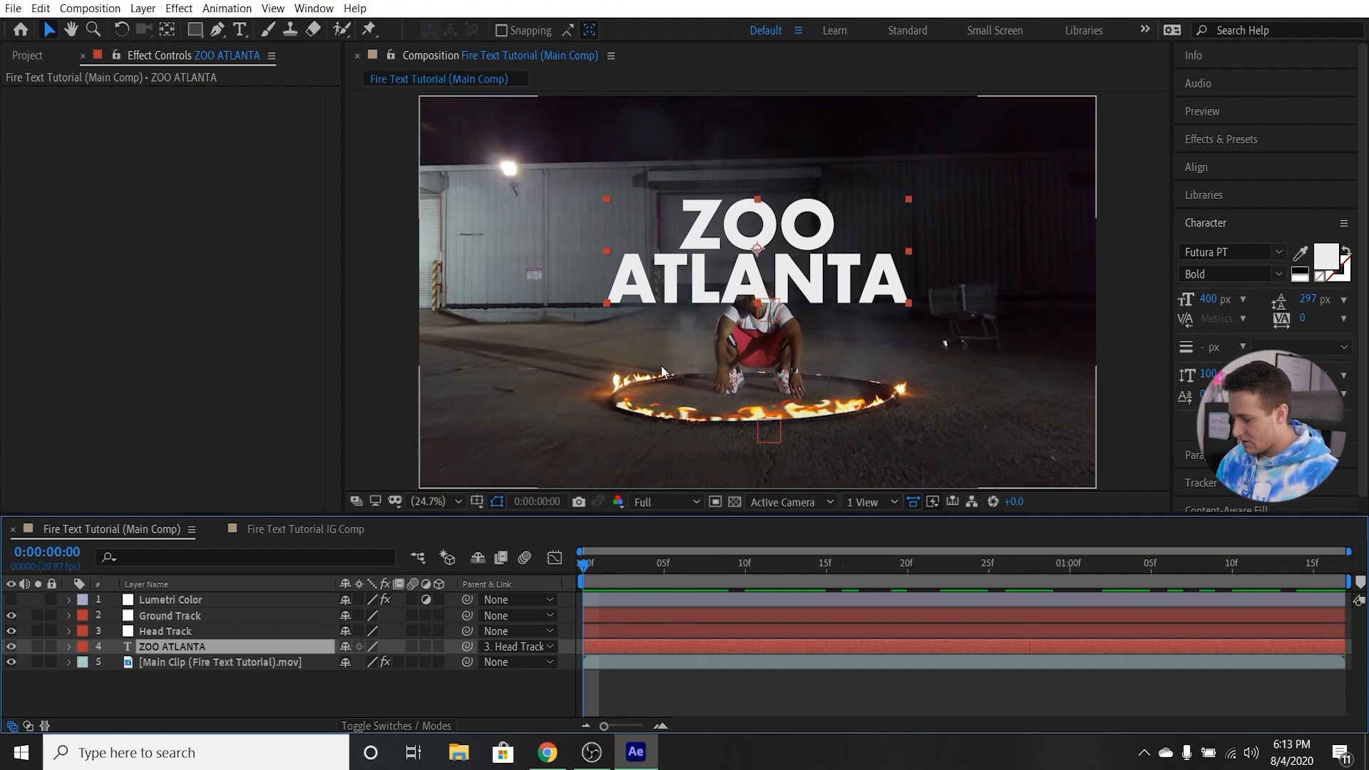
Add a second text layer reading "YUDAGO MERCY" over the fire ring, below the ZOO ATLANTA title.
{"action": "key", "text": "ctrl+t"}
{"action": "left_click", "coordinate": [757, 407]}
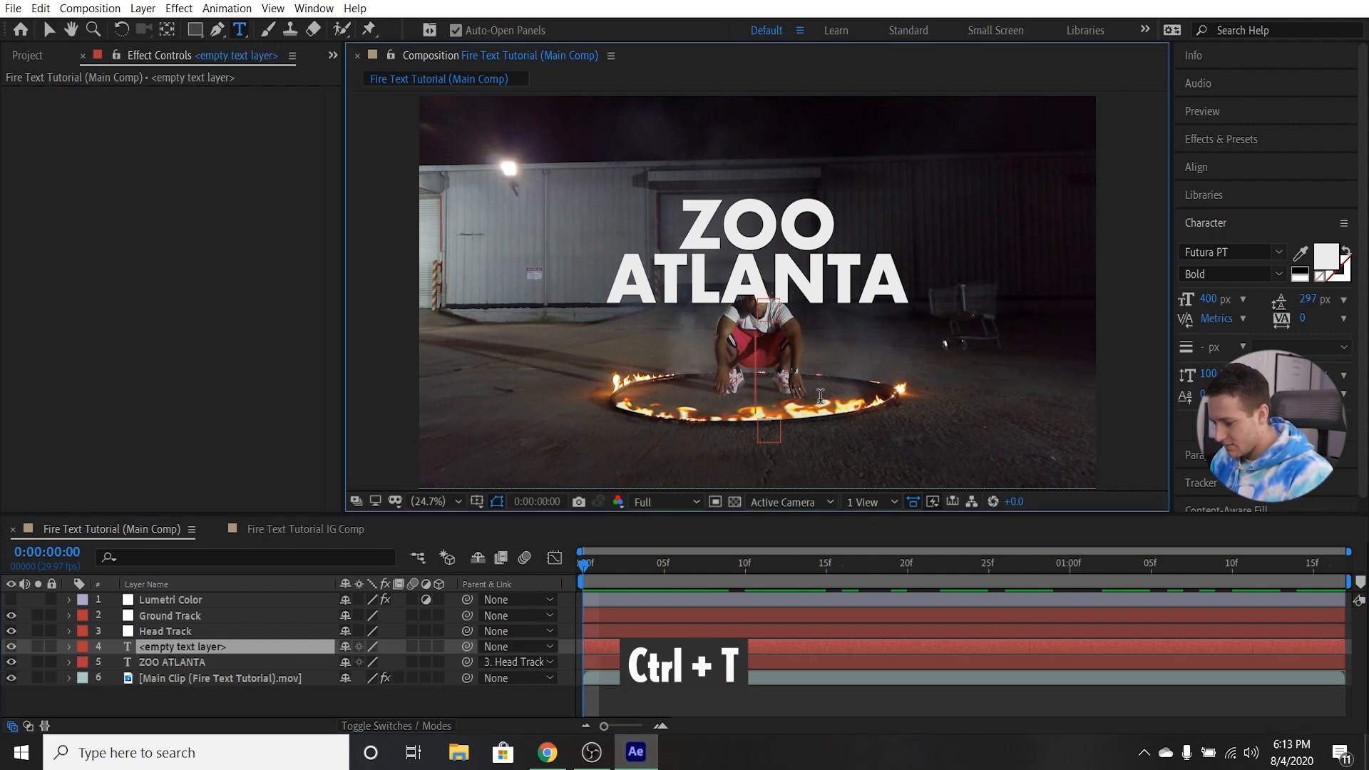
{"action": "type", "text": "YUDAGO M"}
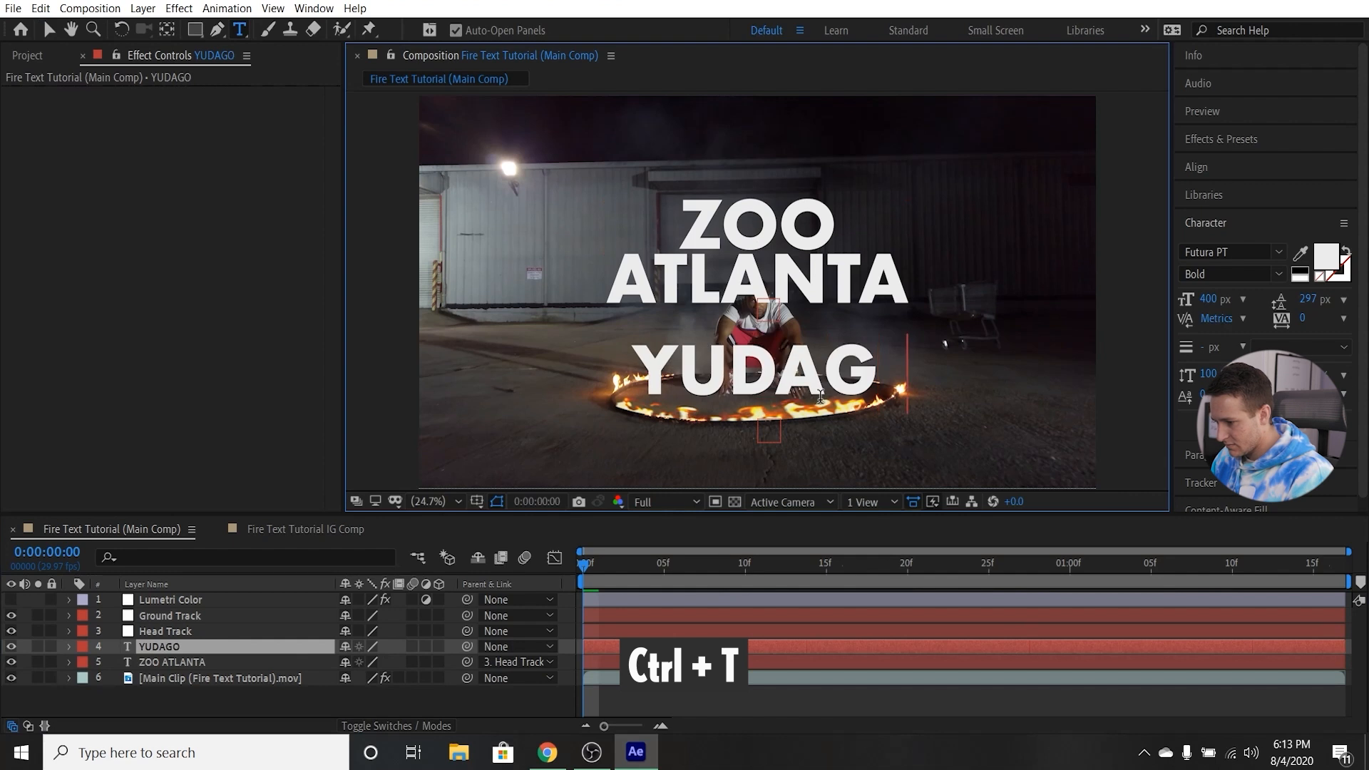
{"action": "type", "text": "ERCY"}
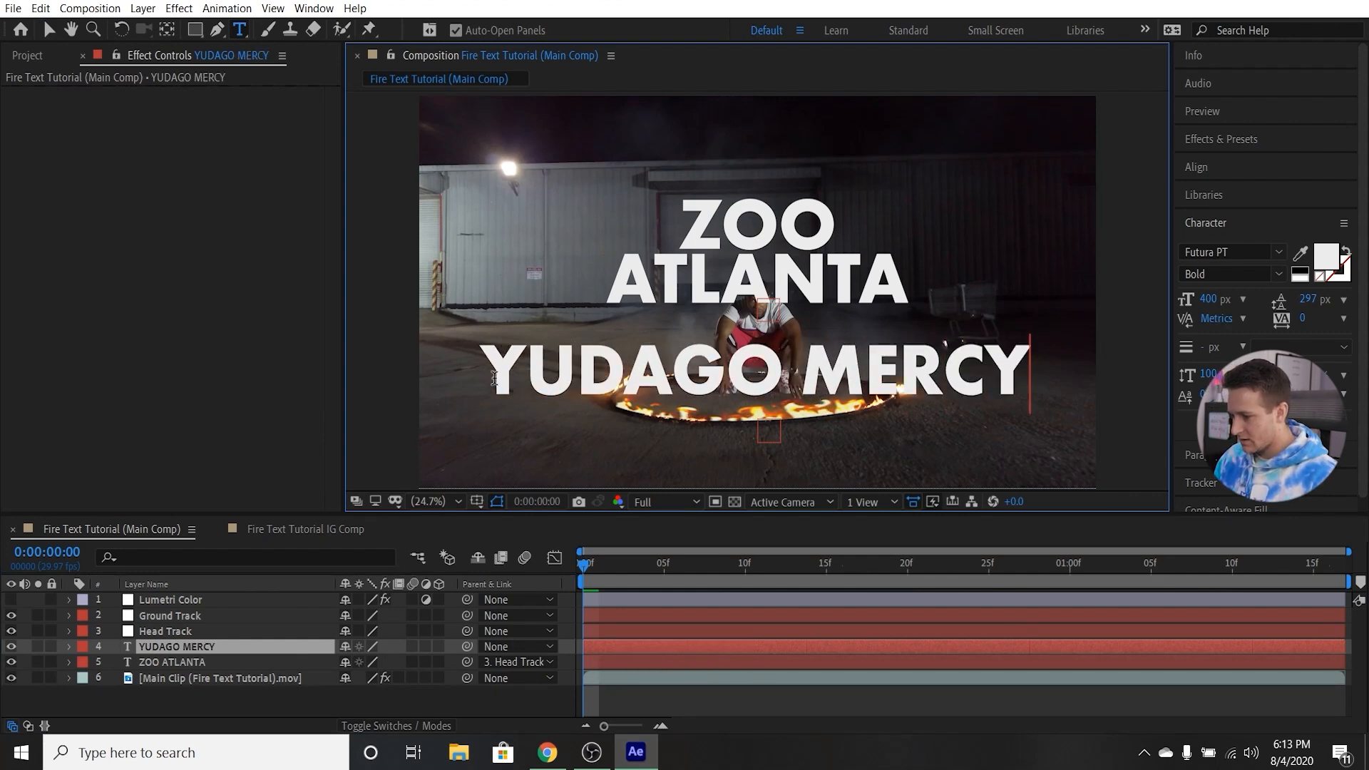
Try font sizes of 250 px and 150 px on the YUDAGO MERCY text.
{"action": "left_click_drag", "start_coordinate": [494, 378], "coordinate": [1031, 378]}
{"action": "left_click", "coordinate": [1211, 299]}
{"action": "type", "text": "250"}
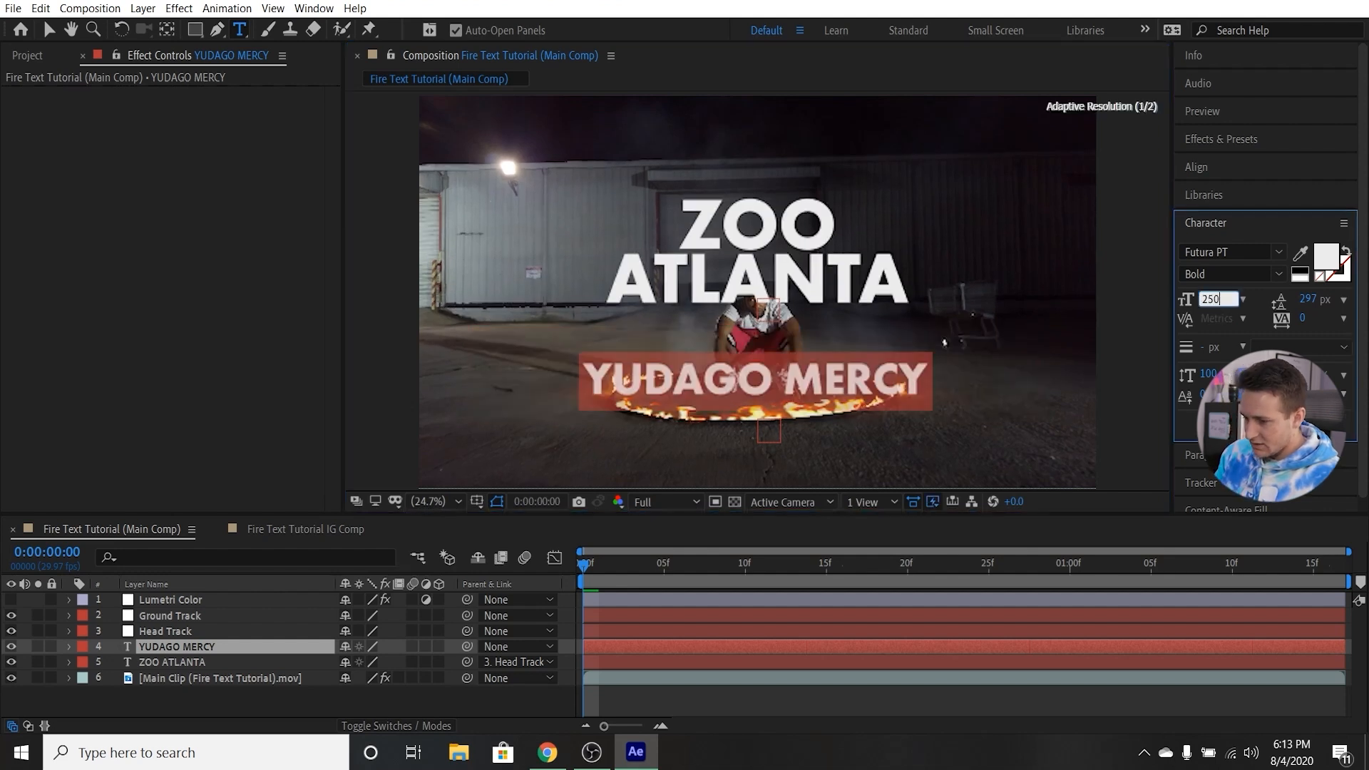
{"action": "key", "text": "Return"}
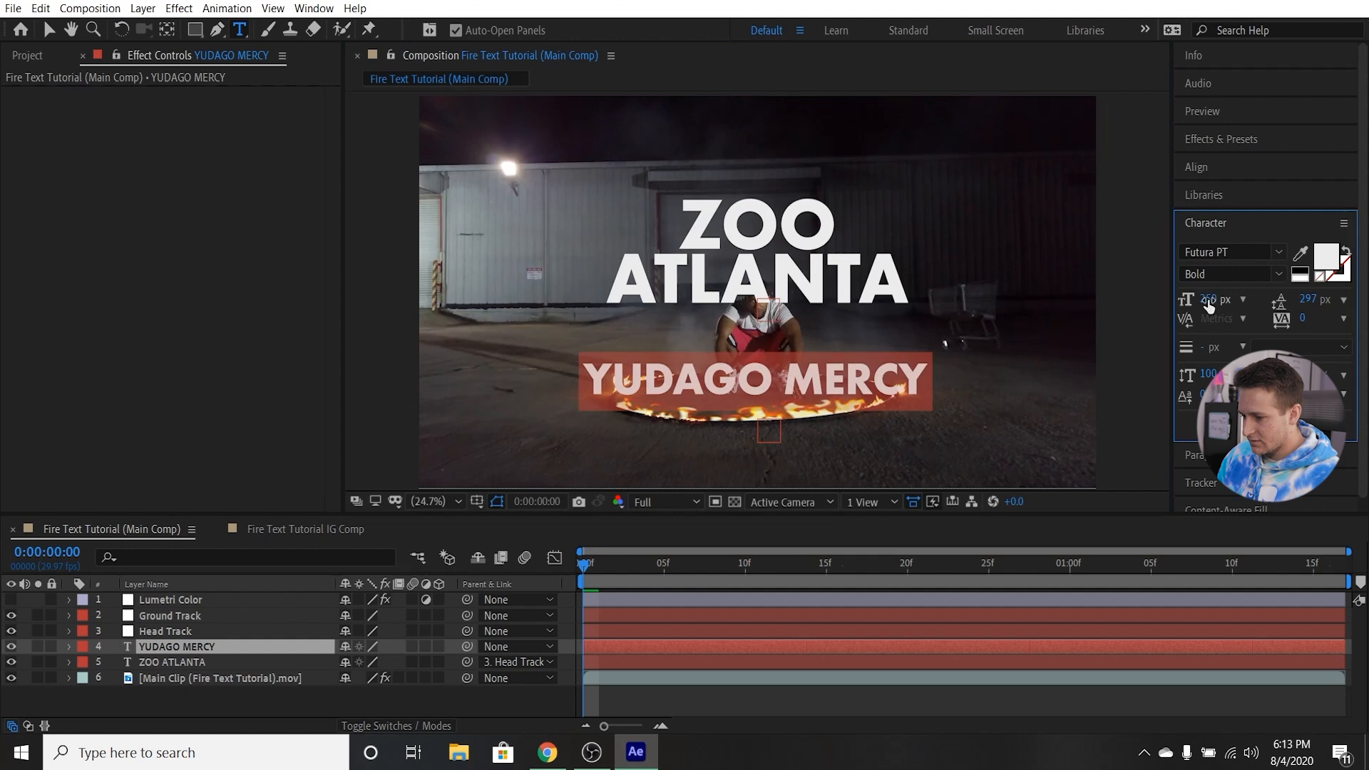
{"action": "type", "text": "150"}
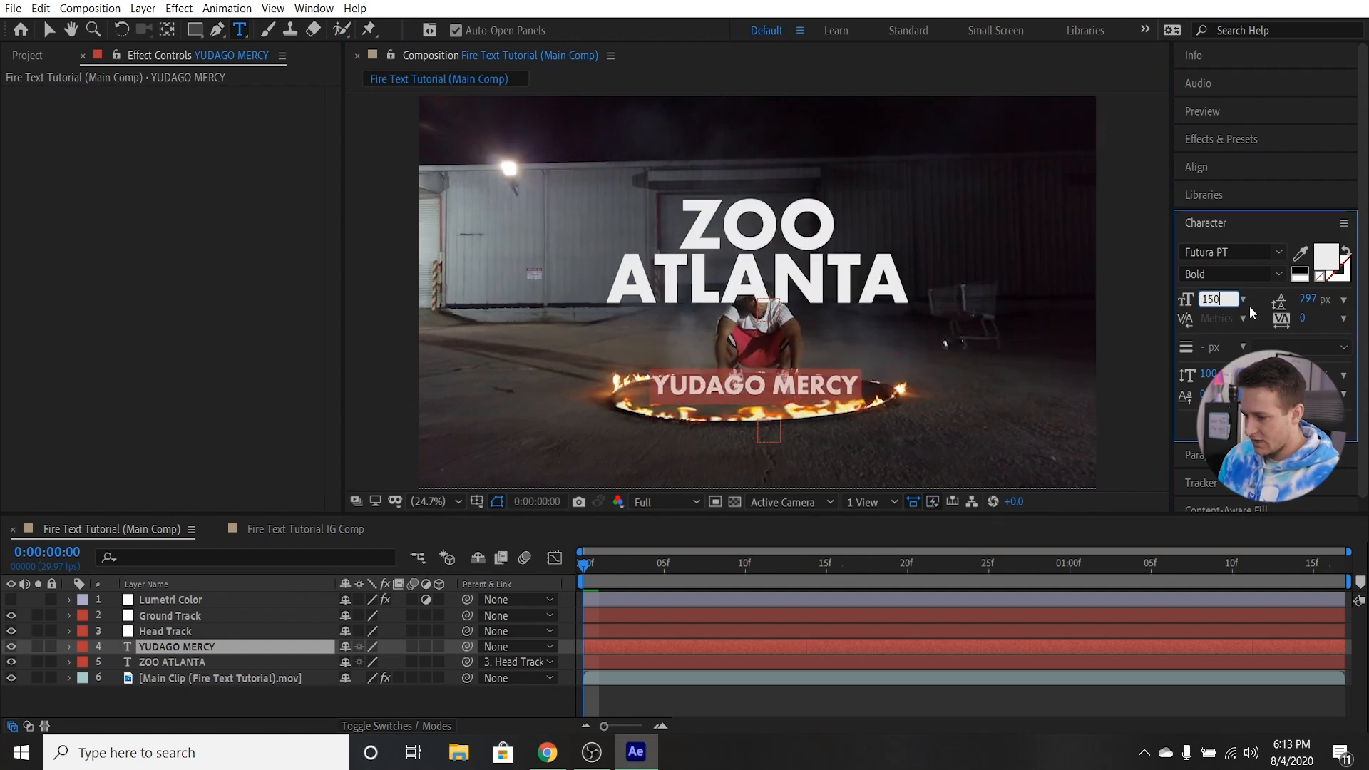
{"action": "left_click", "coordinate": [775, 385]}
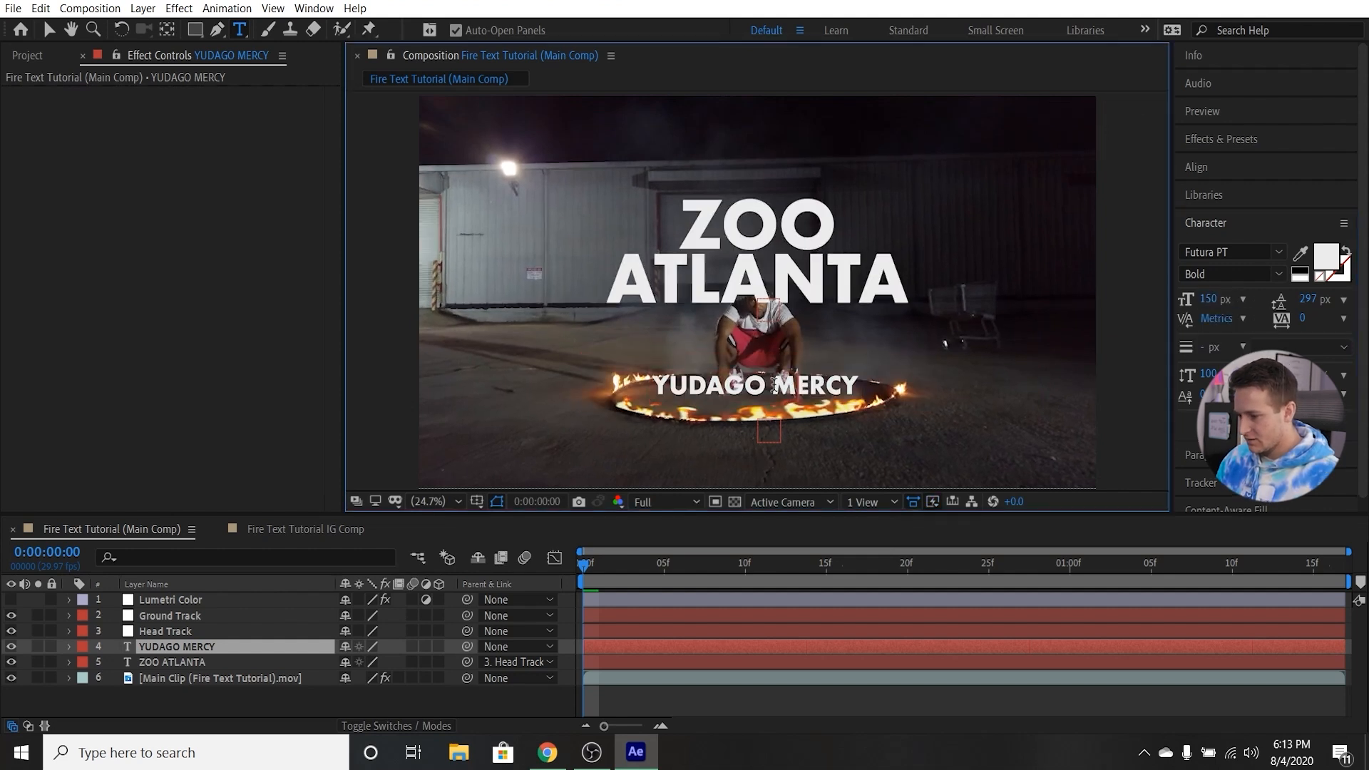
Set the YUDAGO MERCY text's font size to 125 px.
{"action": "left_click_drag", "start_coordinate": [658, 387], "coordinate": [864, 386]}
{"action": "left_click", "coordinate": [1216, 299]}
{"action": "type", "text": "125"}
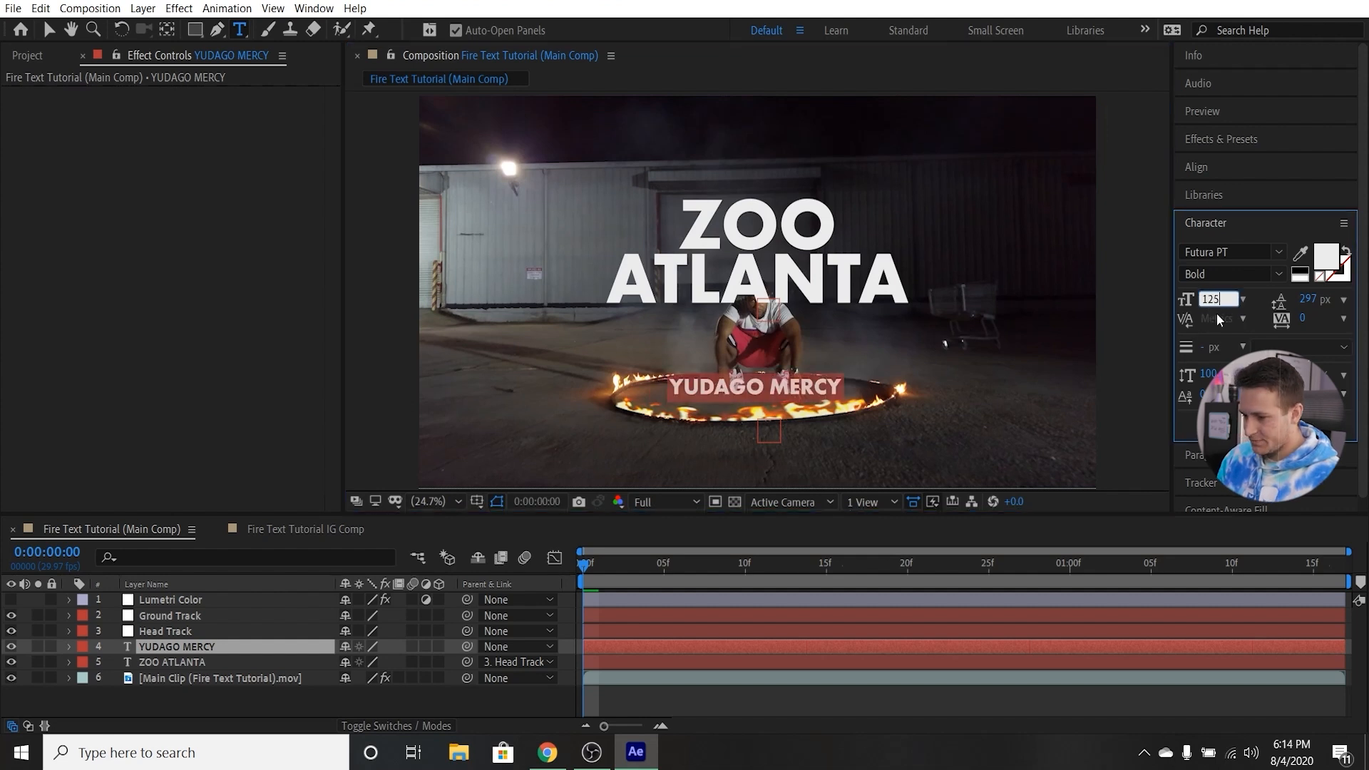
{"action": "key", "text": "Return"}
Move the YUDAGO MERCY text up over the man's torso, centred beneath the ZOO ATLANTA title.
{"action": "left_click", "coordinate": [50, 30]}
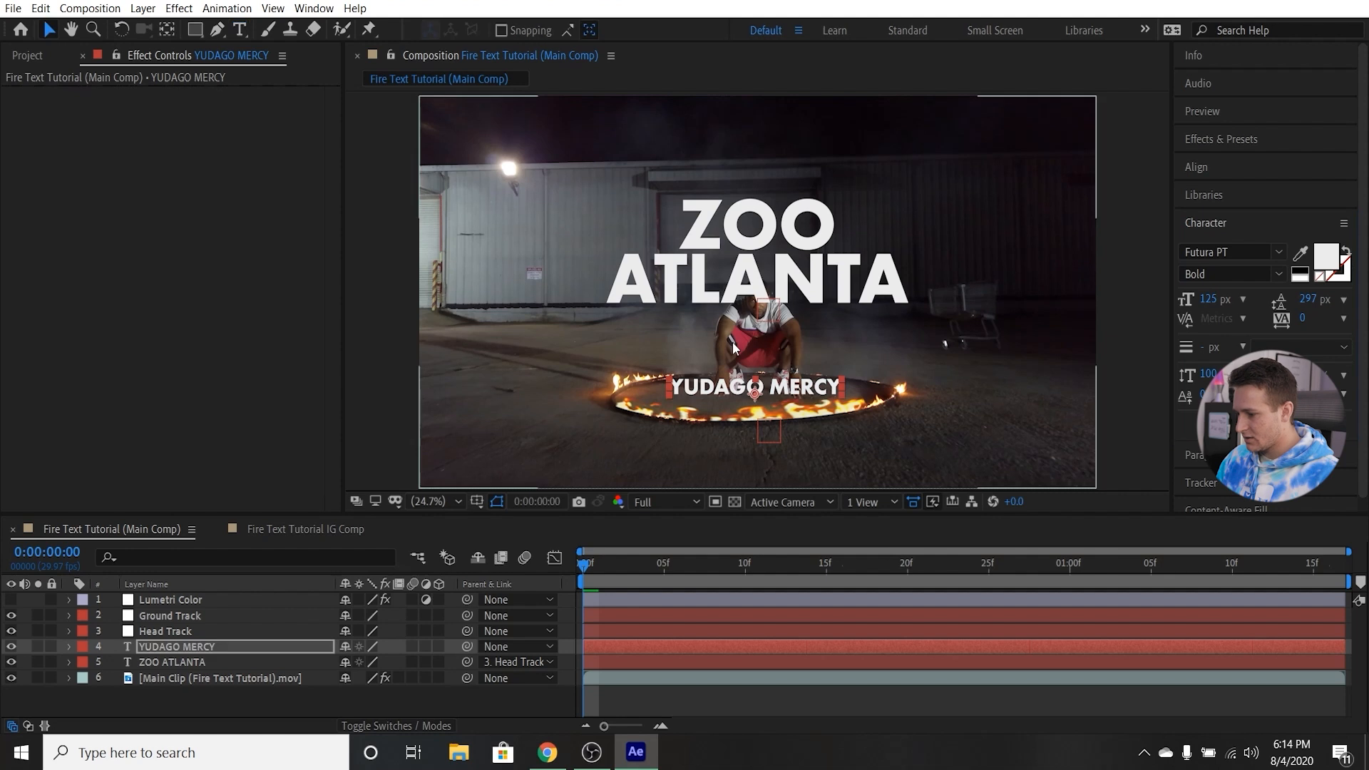
{"action": "scroll", "coordinate": [747, 386], "scroll_direction": "up", "scroll_amount": 1}
{"action": "left_click_drag", "start_coordinate": [747, 386], "coordinate": [757, 345]}
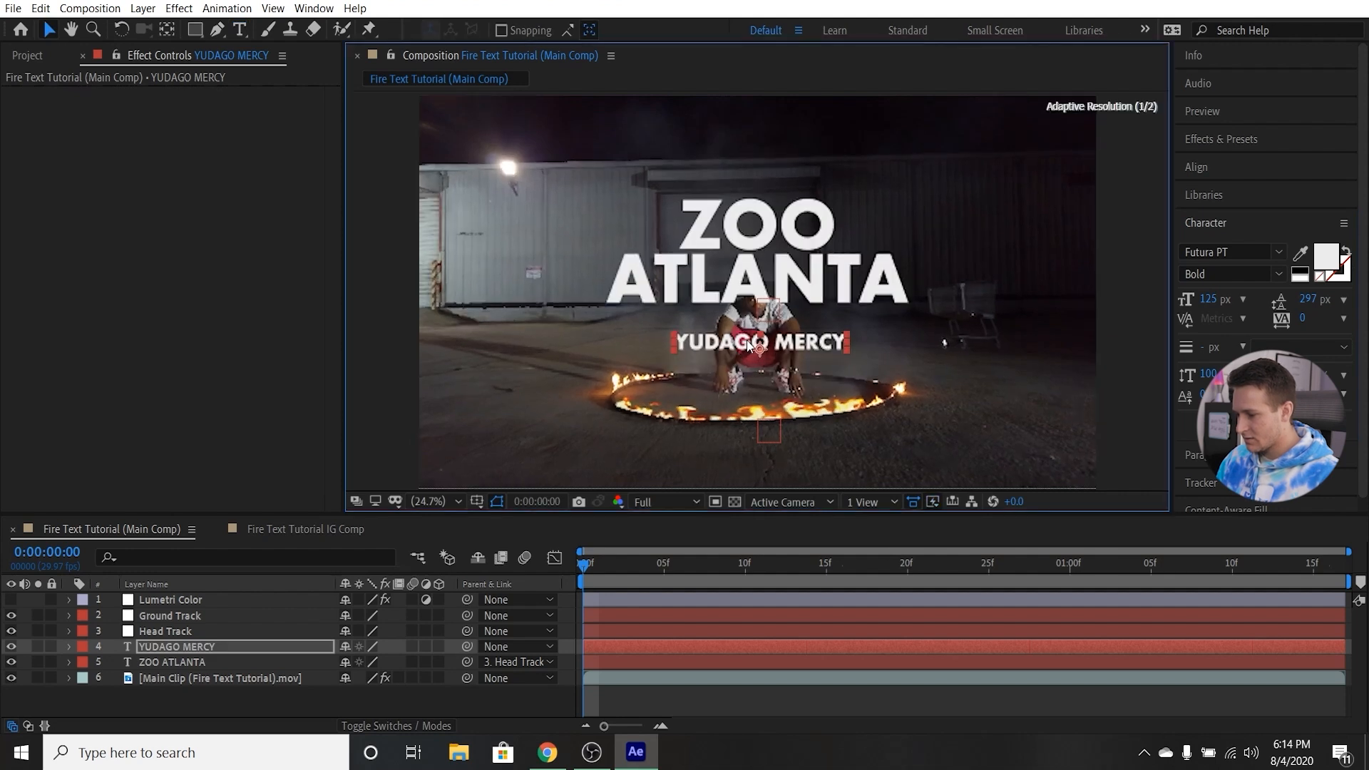
{"action": "key", "text": "period"}
{"action": "key", "text": "period"}
{"action": "left_click_drag", "start_coordinate": [712, 391], "coordinate": [713, 390]}
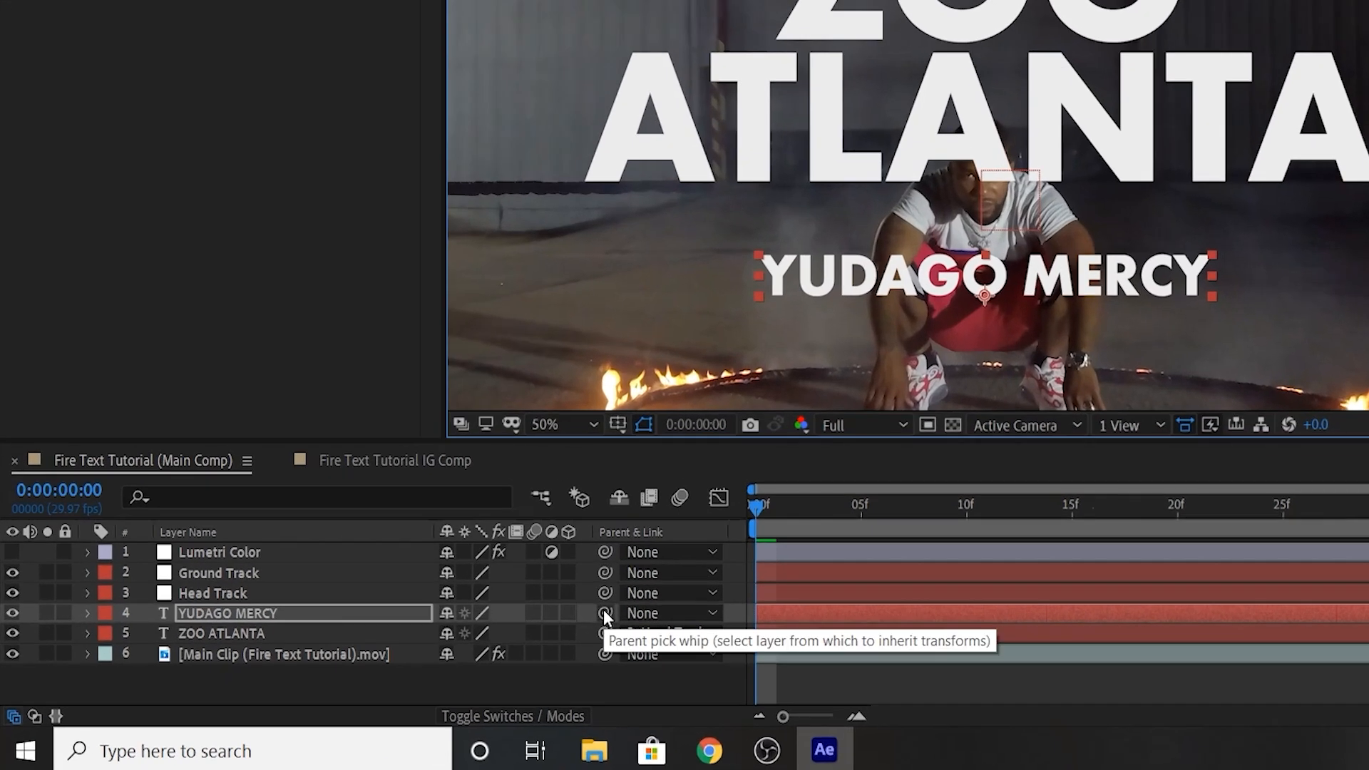
Parent the YUDAGO MERCY text layer to the Head Track null and play back the composition to check its motion.
{"action": "left_click_drag", "start_coordinate": [605, 615], "coordinate": [229, 592]}
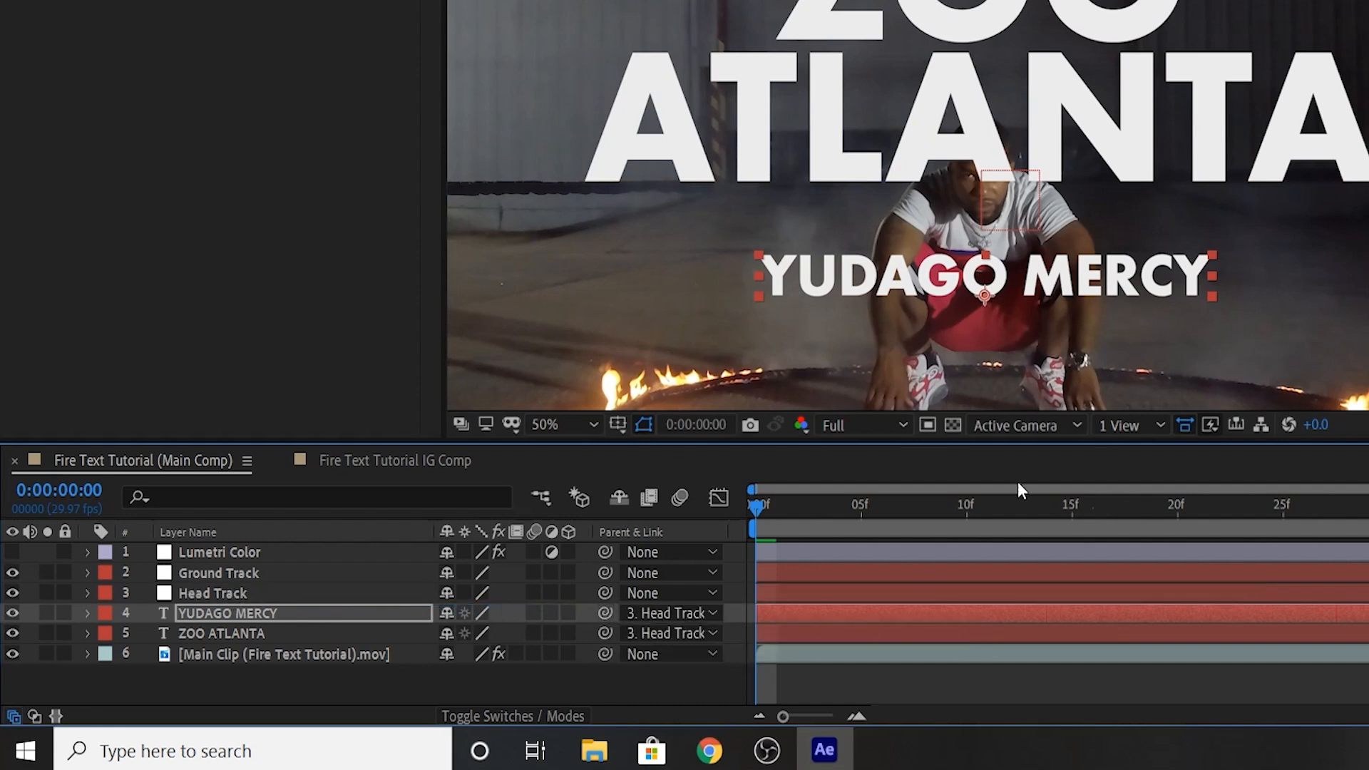
{"action": "left_click", "coordinate": [1010, 512]}
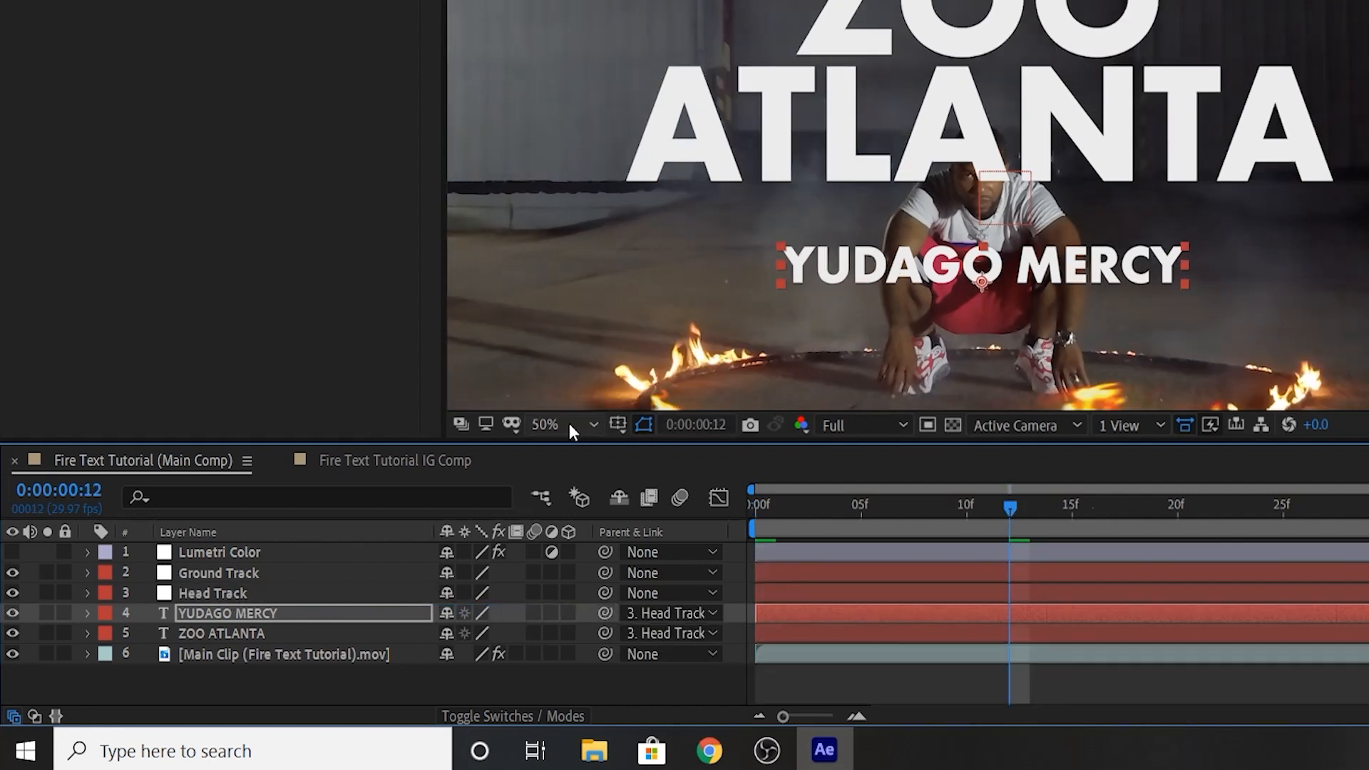
{"action": "left_click", "coordinate": [563, 425]}
{"action": "left_click", "coordinate": [558, 2]}
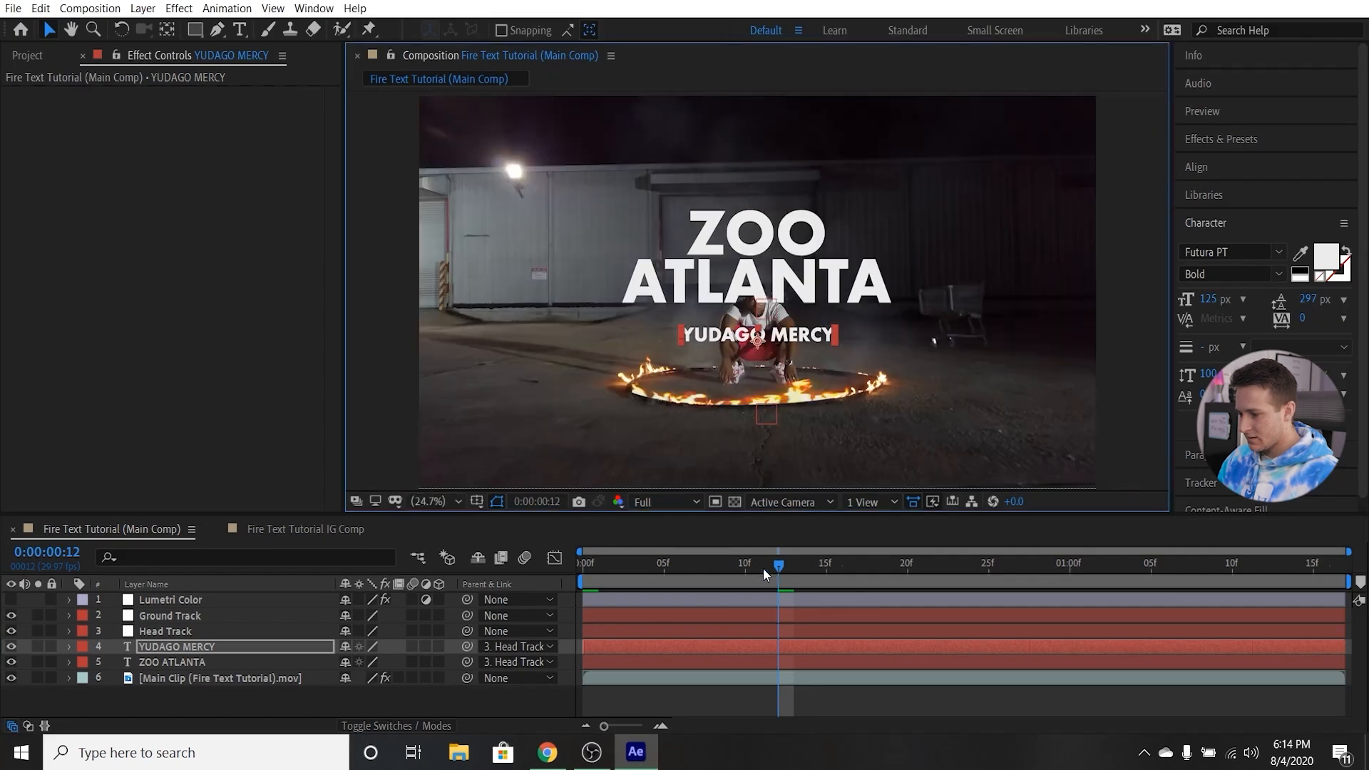
{"action": "left_click", "coordinate": [614, 570]}
{"action": "key", "text": "space"}
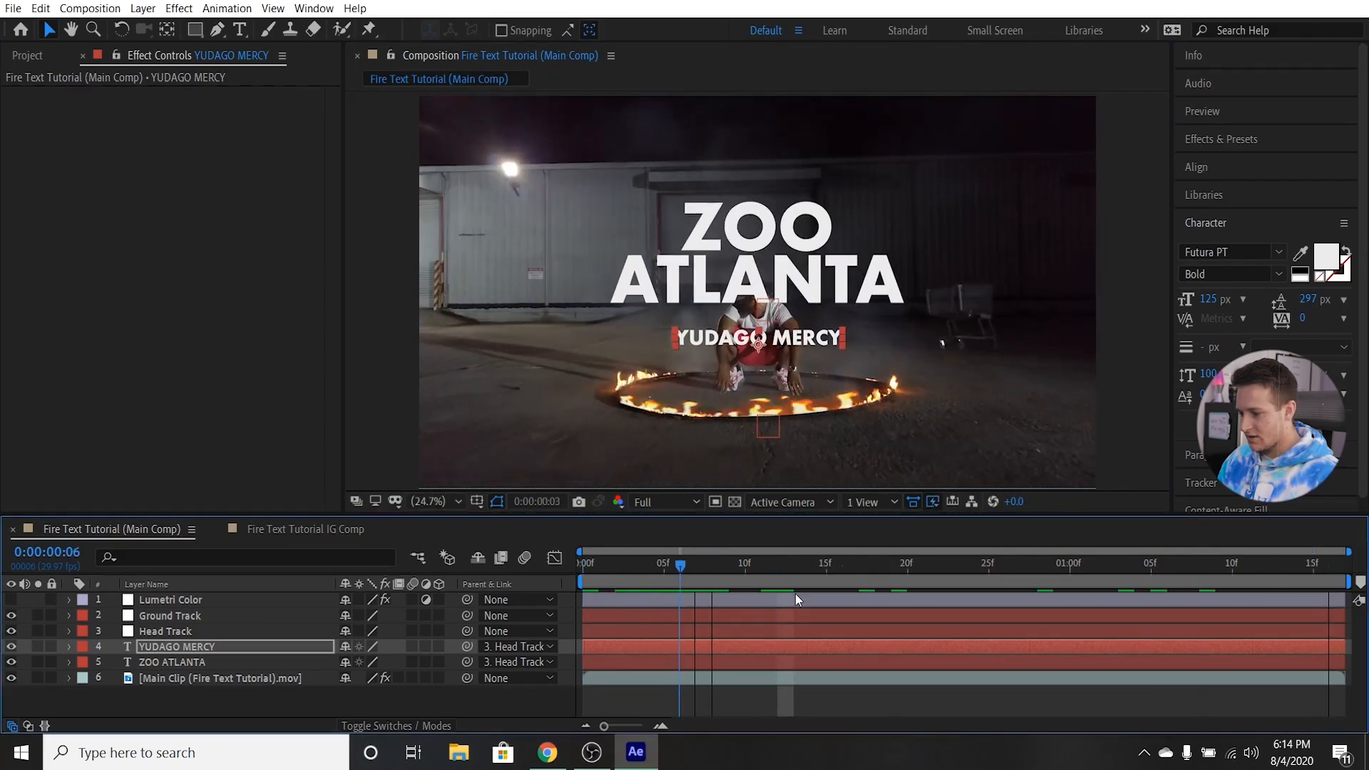
{"action": "key", "text": "space"}
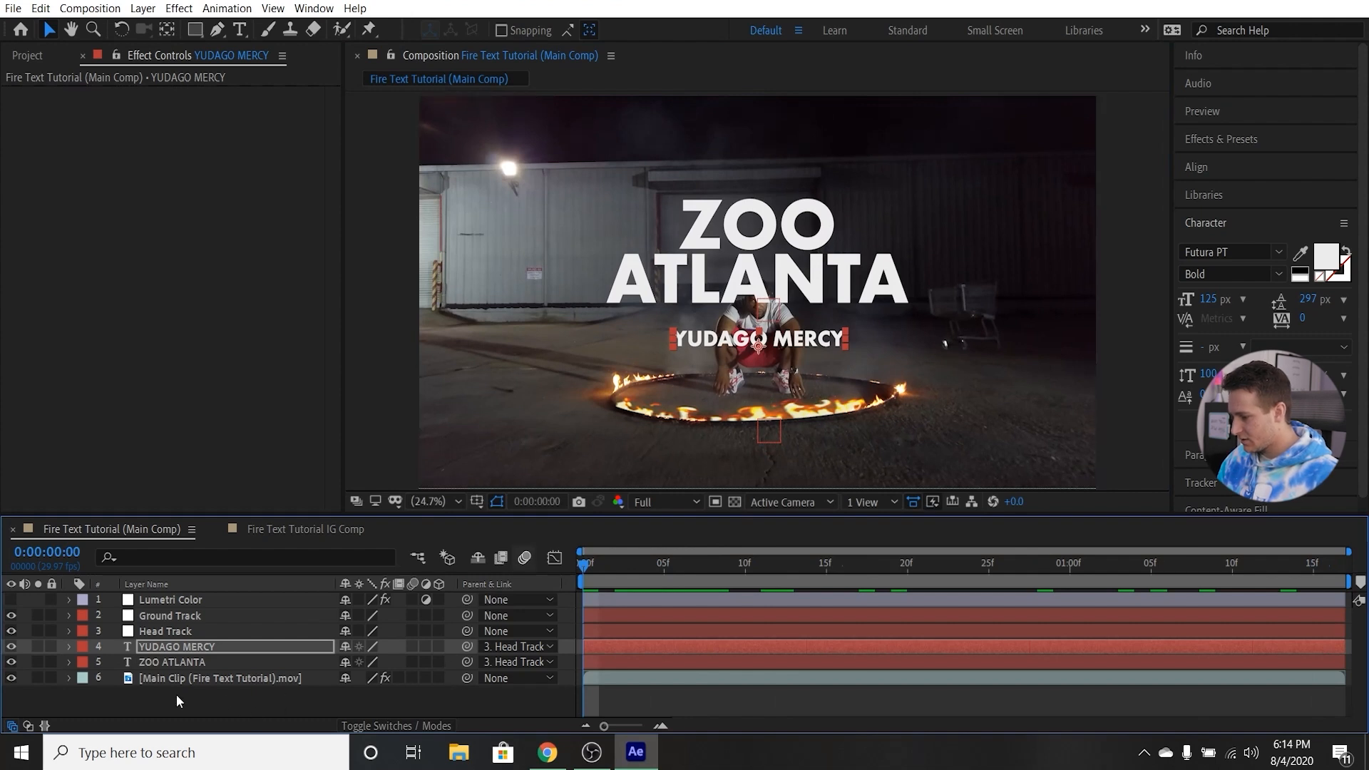
At frame 27, add a two-line text layer reading "OUT NOW" over the front of the fire ring.
{"action": "left_click", "coordinate": [196, 698]}
{"action": "left_click_drag", "start_coordinate": [619, 576], "coordinate": [1023, 565]}
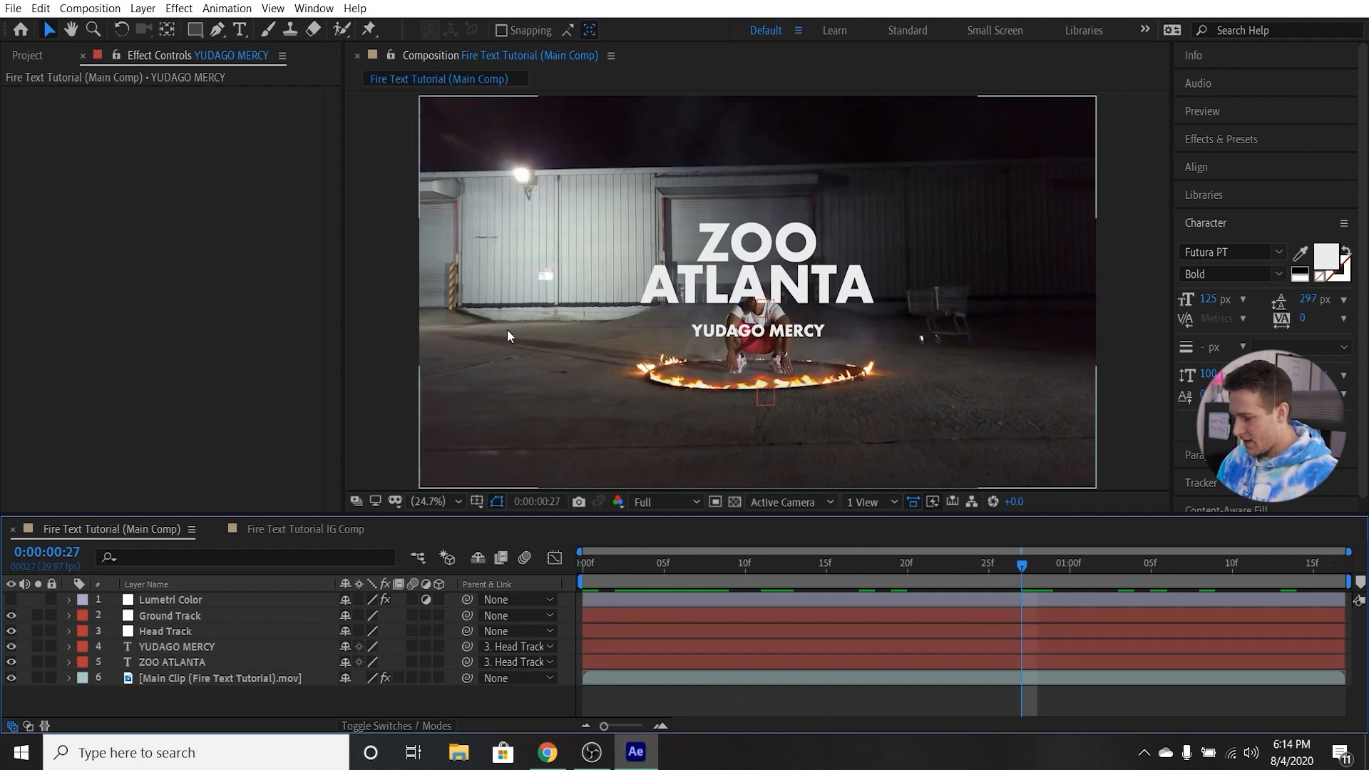
{"action": "key", "text": "ctrl+t"}
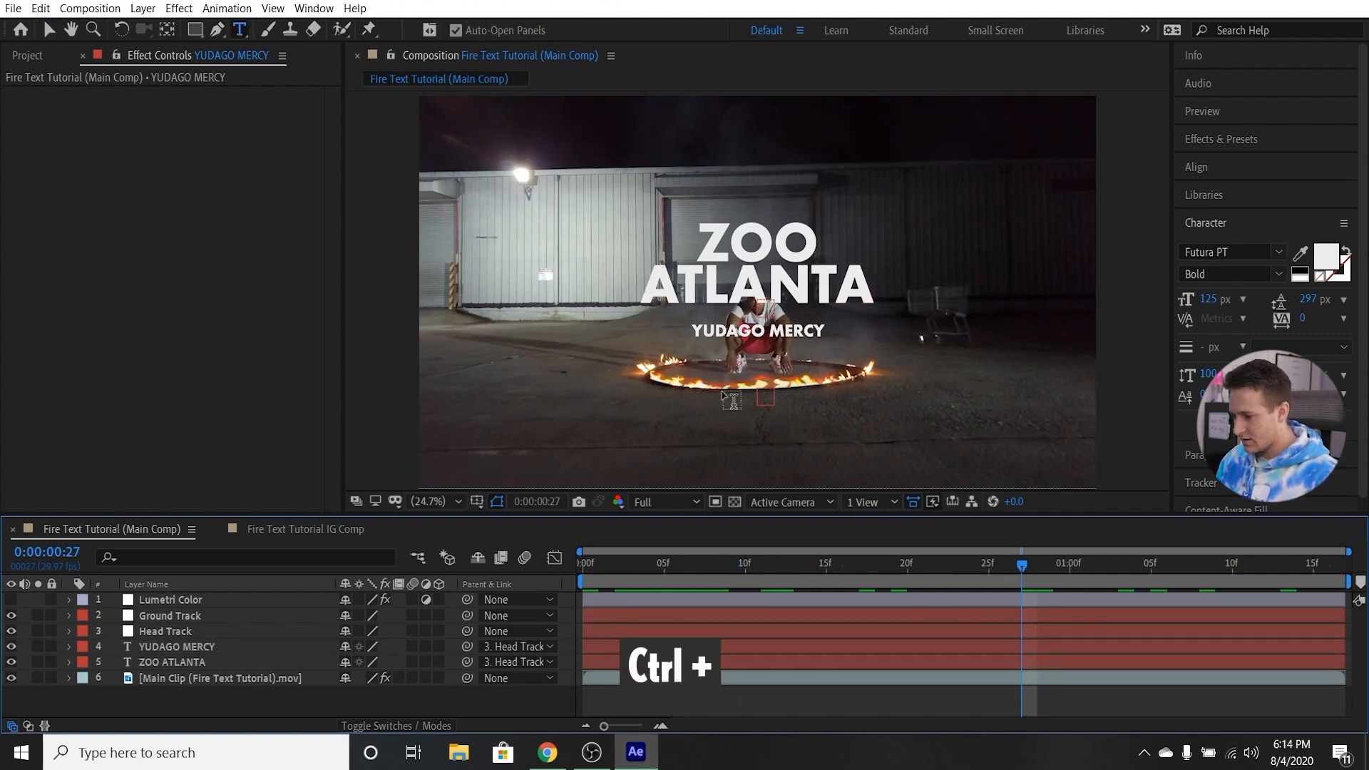
{"action": "left_click", "coordinate": [723, 390]}
{"action": "type", "text": "OUT"}
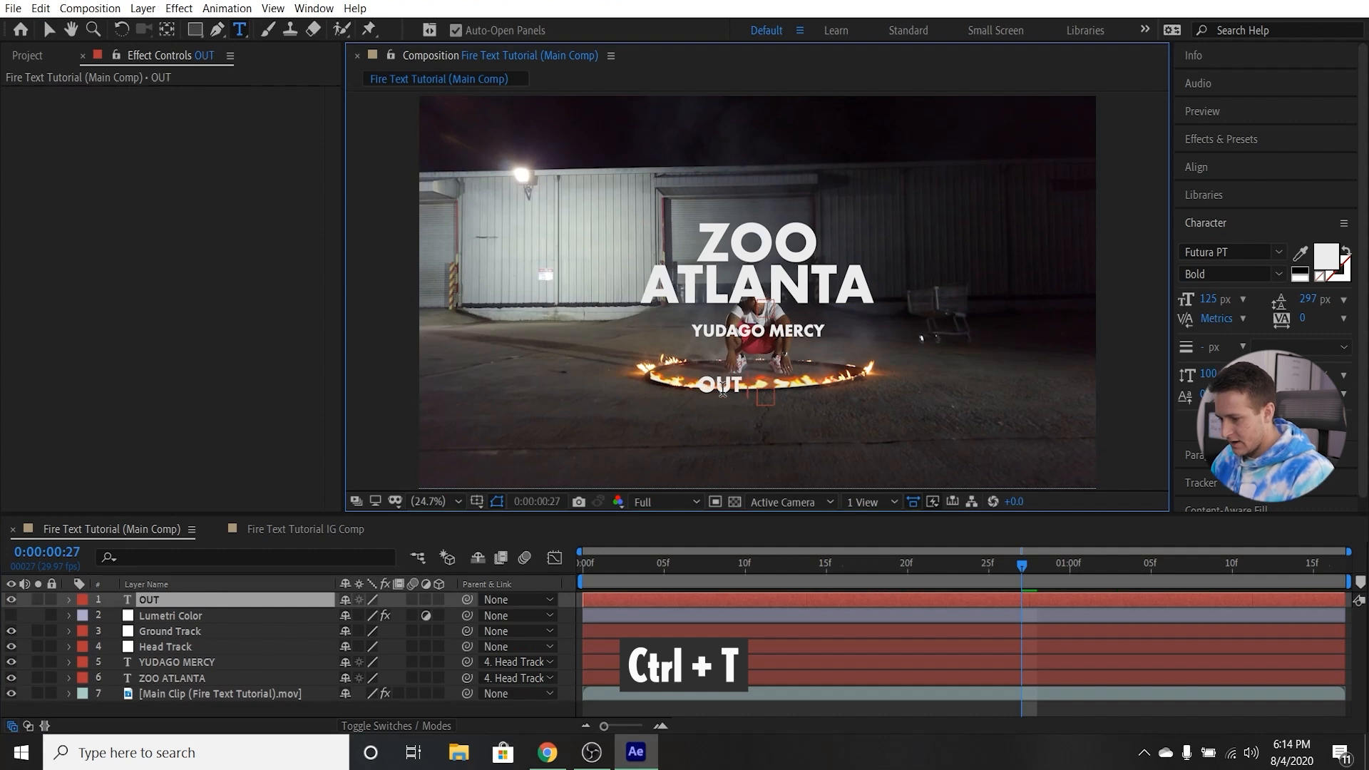
{"action": "key", "text": "Return"}
{"action": "type", "text": "NOW"}
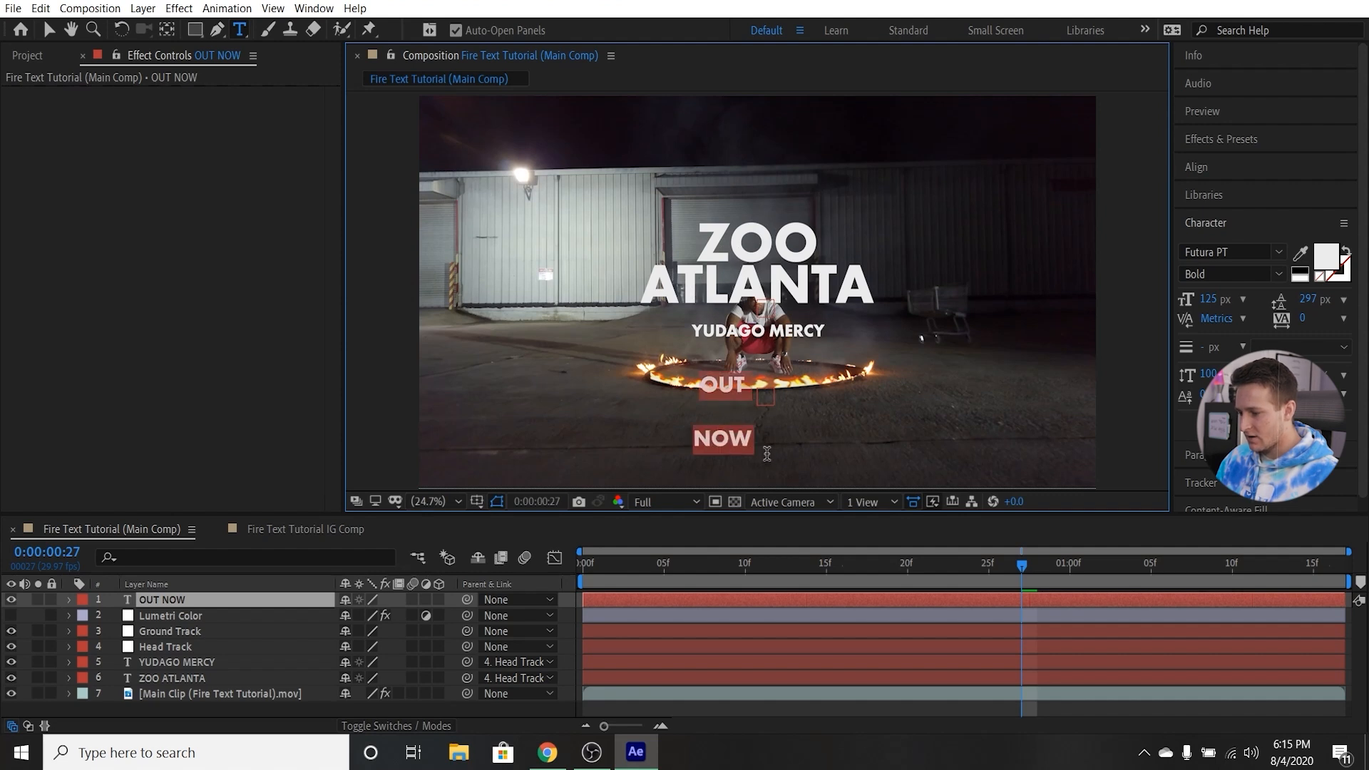
Set the OUT NOW text's font size to 250 px and its line spacing to 180 px.
{"action": "left_click", "coordinate": [1250, 226]}
{"action": "left_click", "coordinate": [1251, 251]}
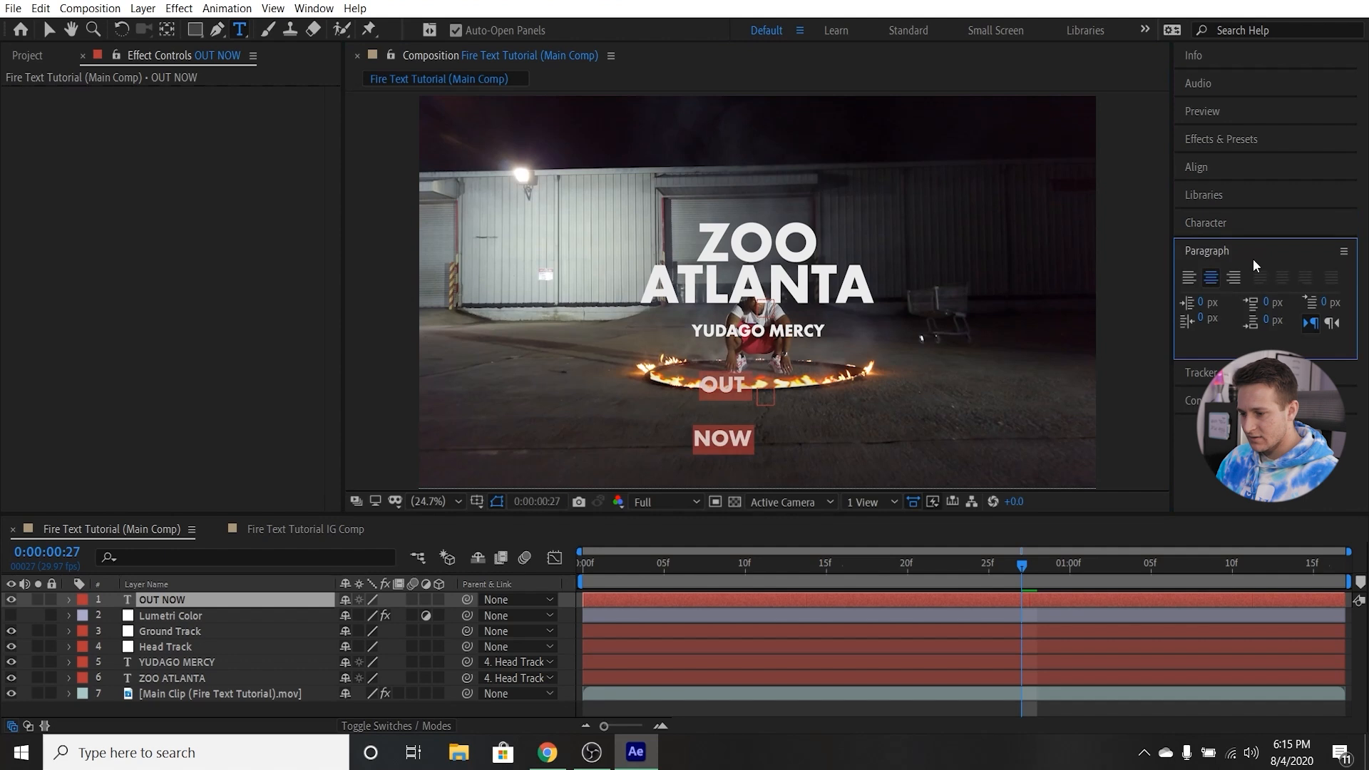
{"action": "left_click", "coordinate": [1234, 253]}
{"action": "left_click", "coordinate": [1251, 223]}
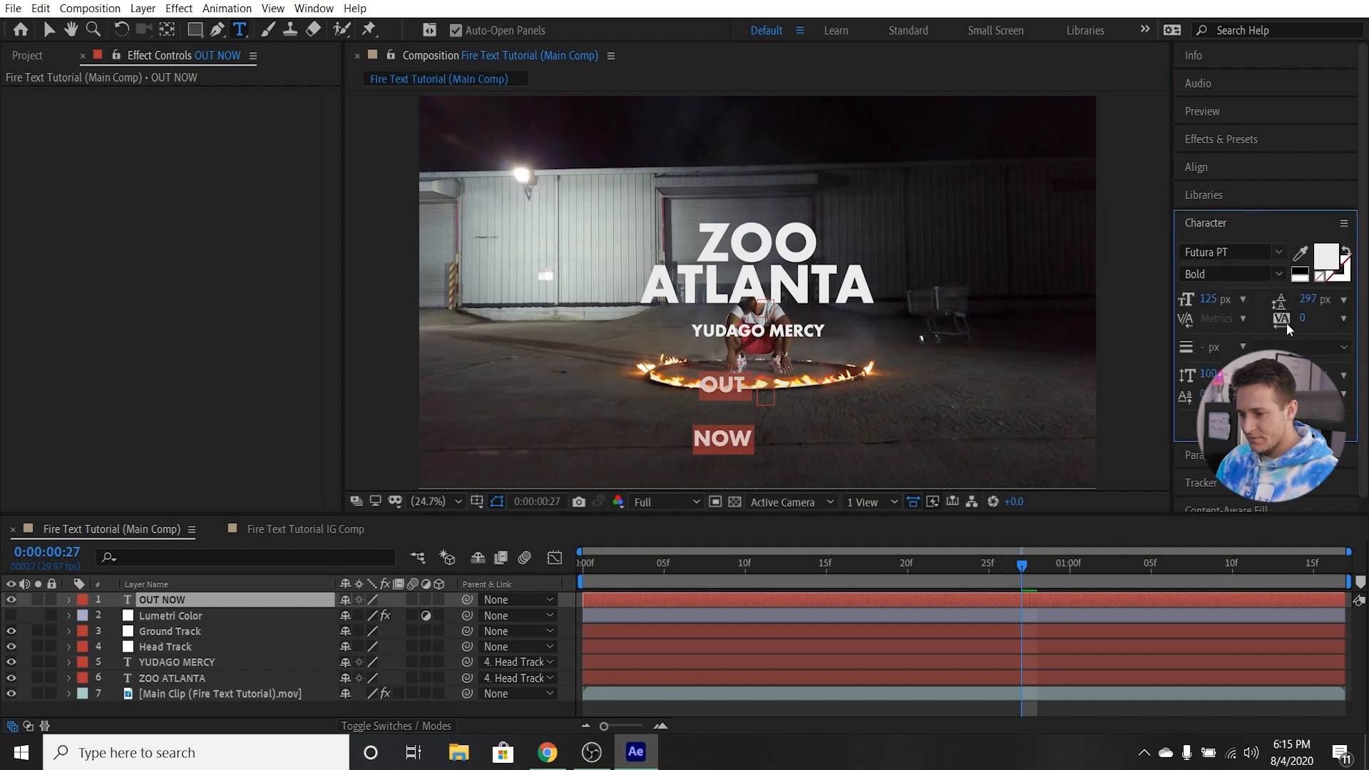
{"action": "left_click_drag", "start_coordinate": [1308, 299], "coordinate": [1187, 338]}
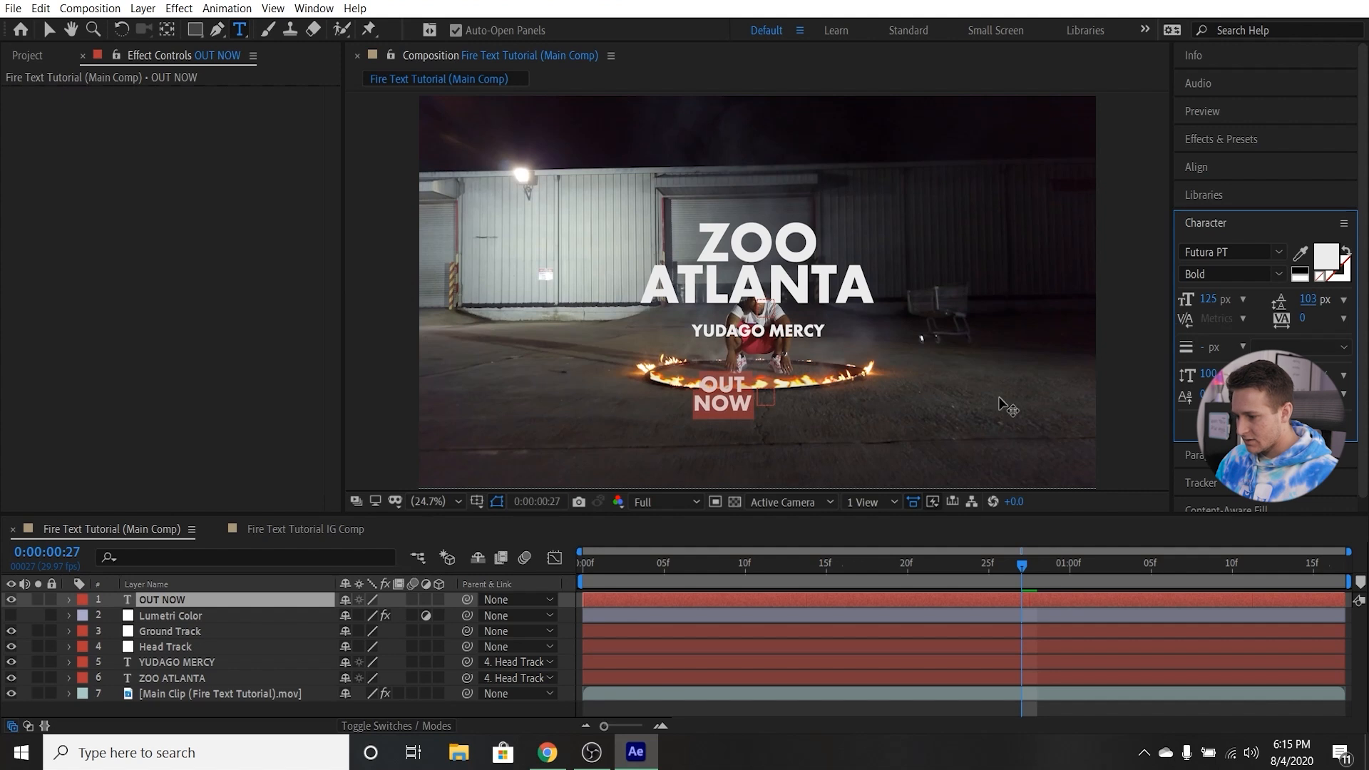
{"action": "left_click", "coordinate": [1209, 300]}
{"action": "type", "text": "250"}
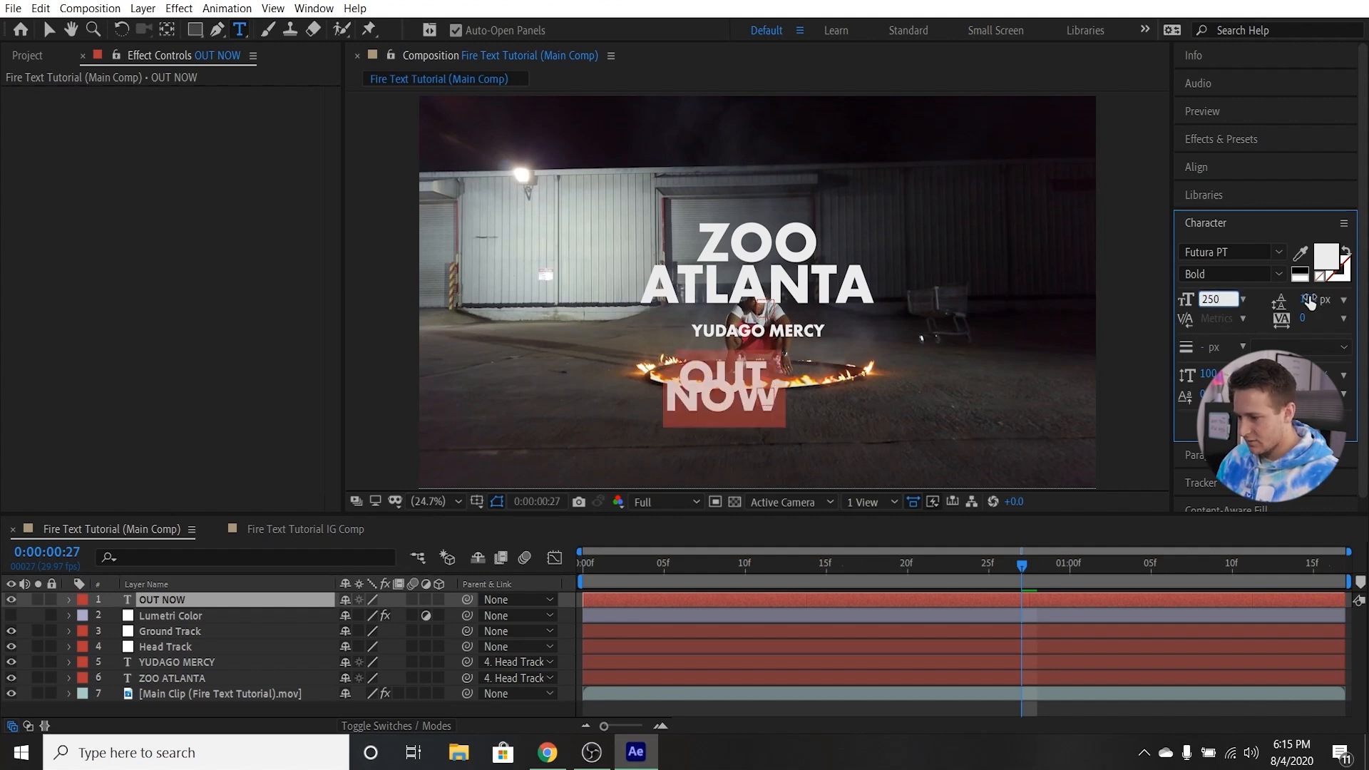
{"action": "left_click_drag", "start_coordinate": [1315, 299], "coordinate": [1353, 278]}
Move the OUT NOW text onto the ground below the fire ring, centred beneath the man.
{"action": "left_click", "coordinate": [49, 29]}
{"action": "left_click_drag", "start_coordinate": [734, 423], "coordinate": [765, 462]}
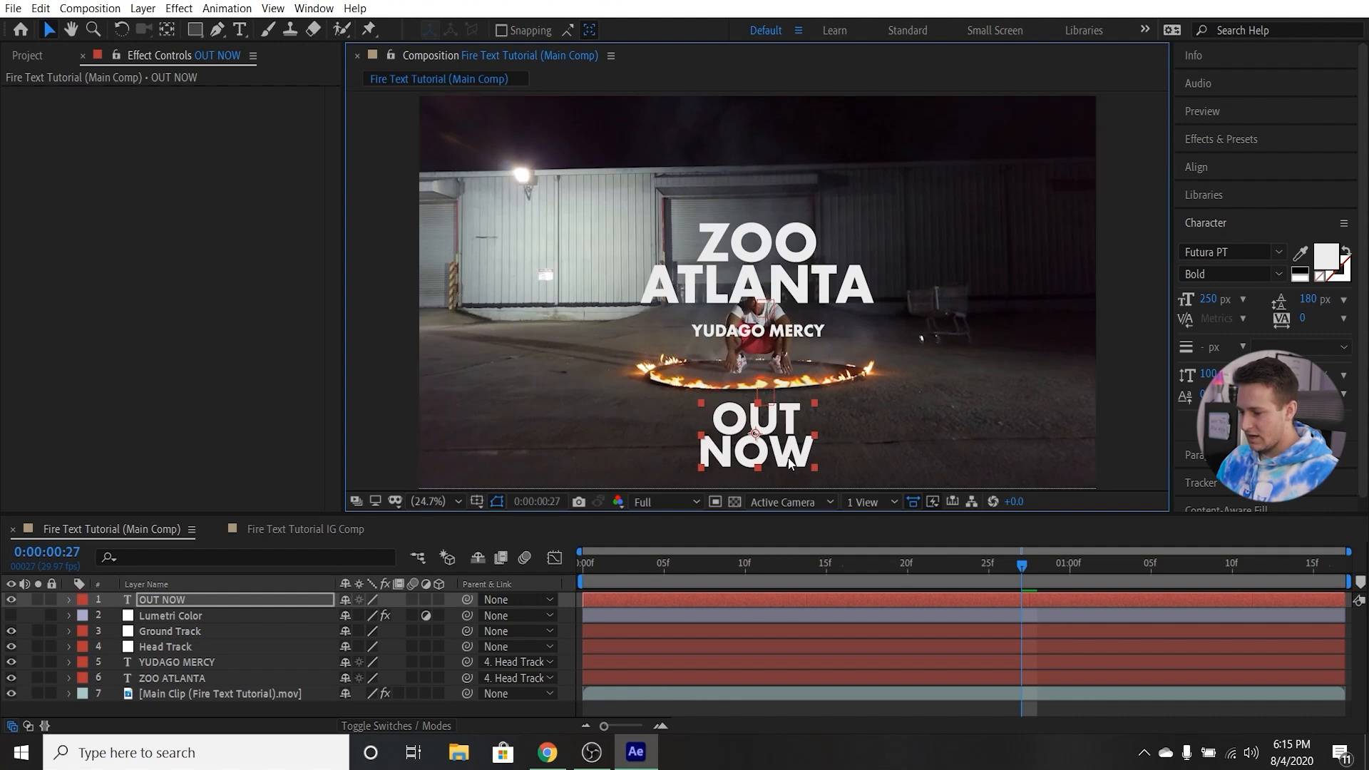
{"action": "left_click_drag", "start_coordinate": [782, 460], "coordinate": [788, 465]}
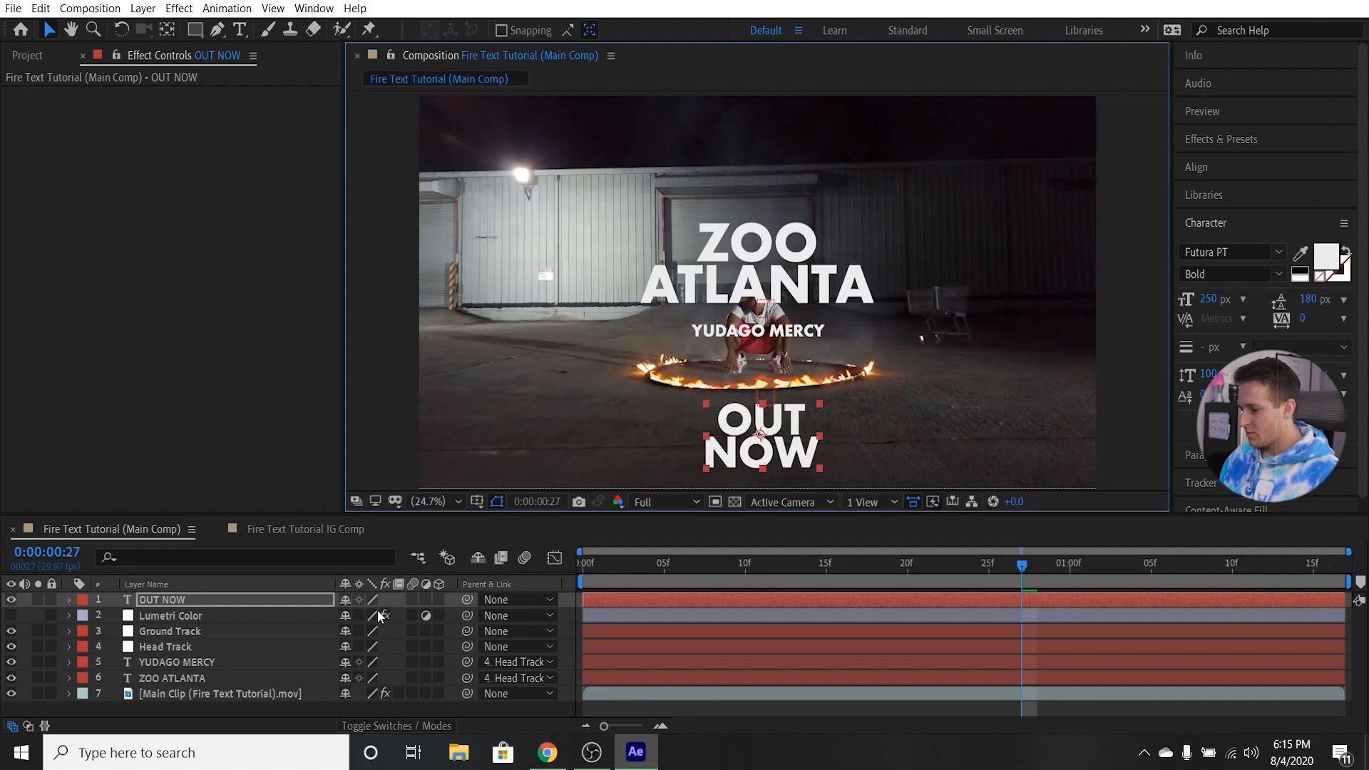
Turn off the Lumetri Color layer's adjustment switch and reset the OUT NOW layer's position to 1920, 1080.
{"action": "left_click", "coordinate": [426, 615]}
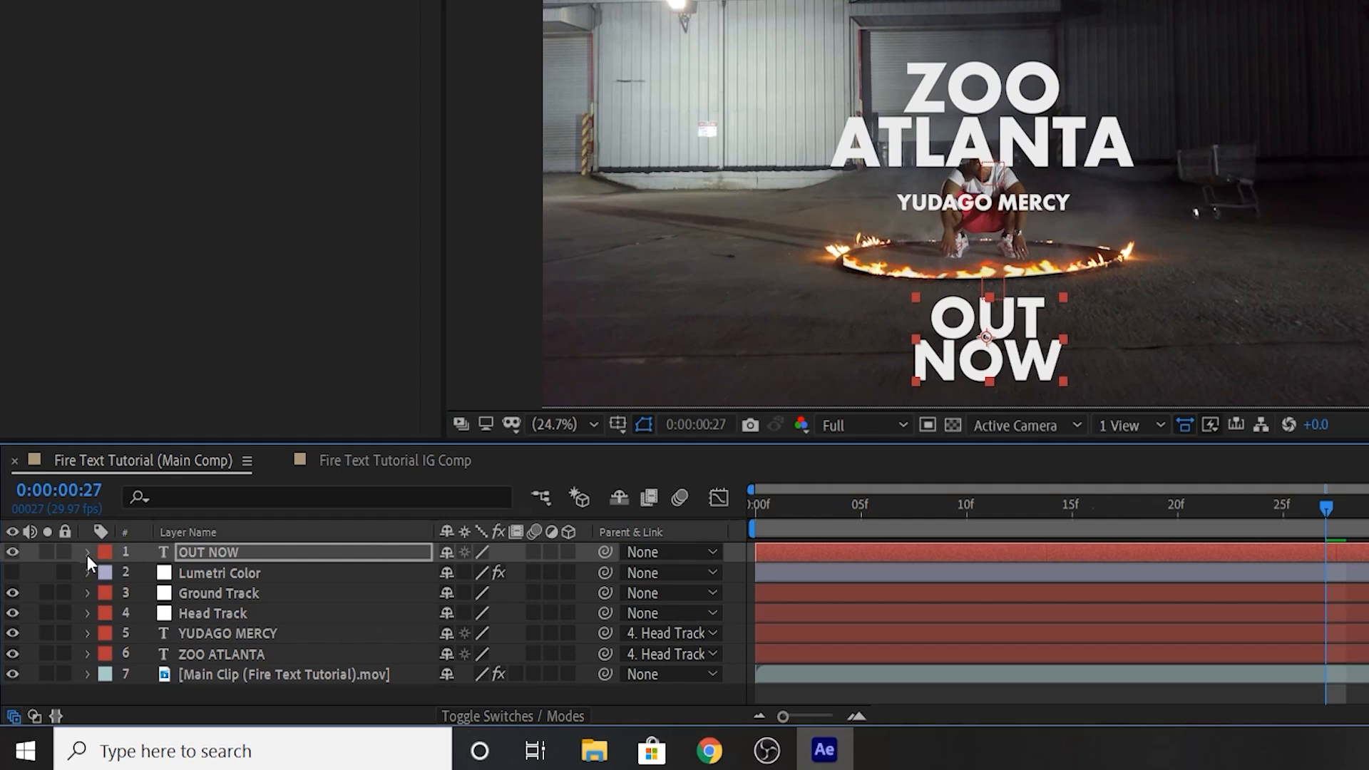
{"action": "left_click", "coordinate": [69, 600]}
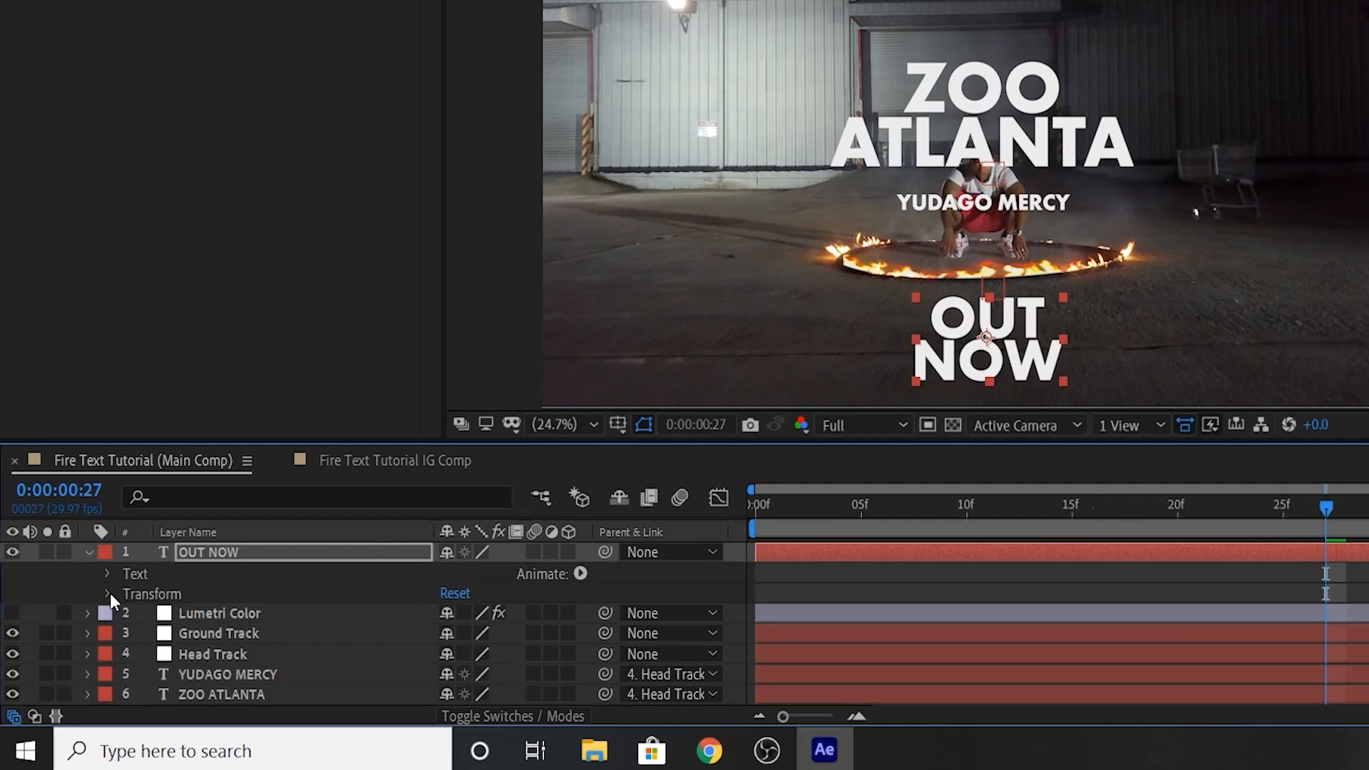
{"action": "left_click", "coordinate": [85, 632]}
{"action": "right_click", "coordinate": [189, 637]}
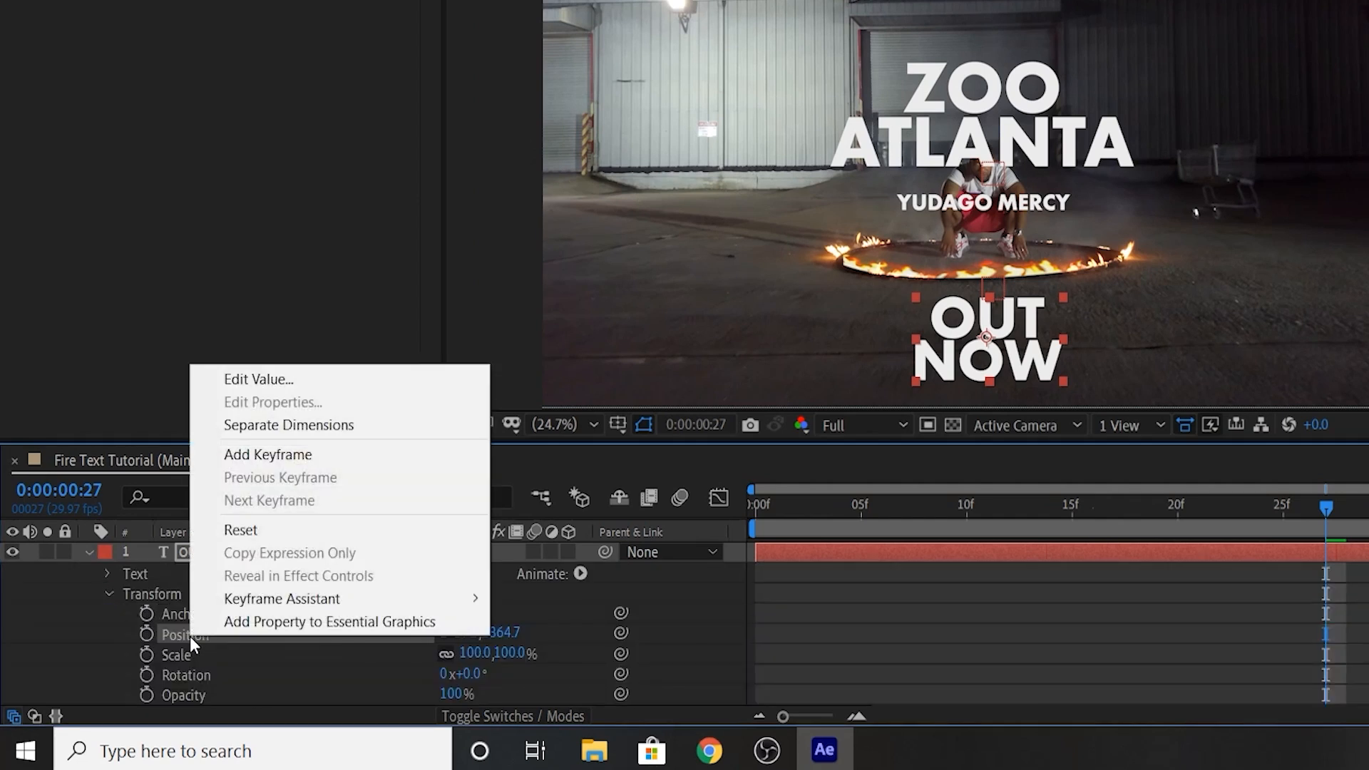
{"action": "left_click", "coordinate": [174, 635]}
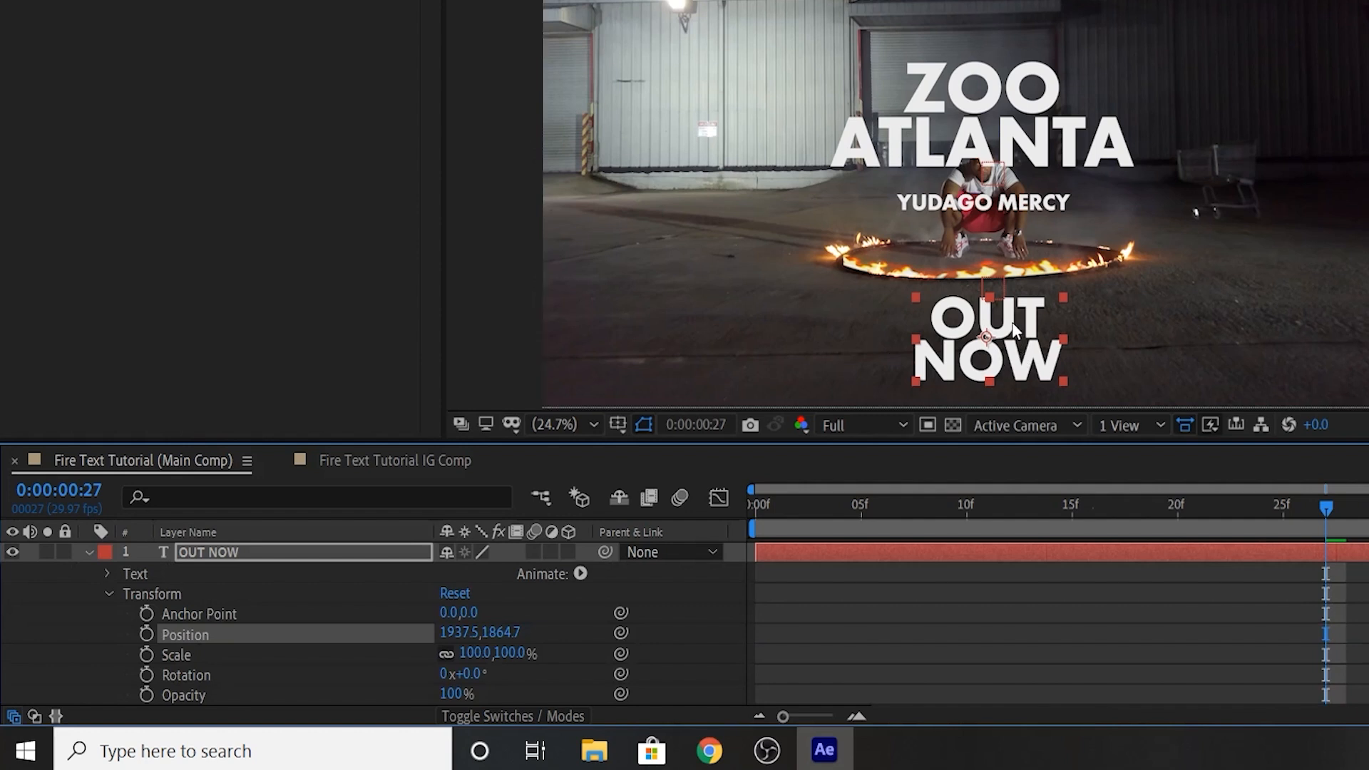
{"action": "right_click", "coordinate": [214, 631]}
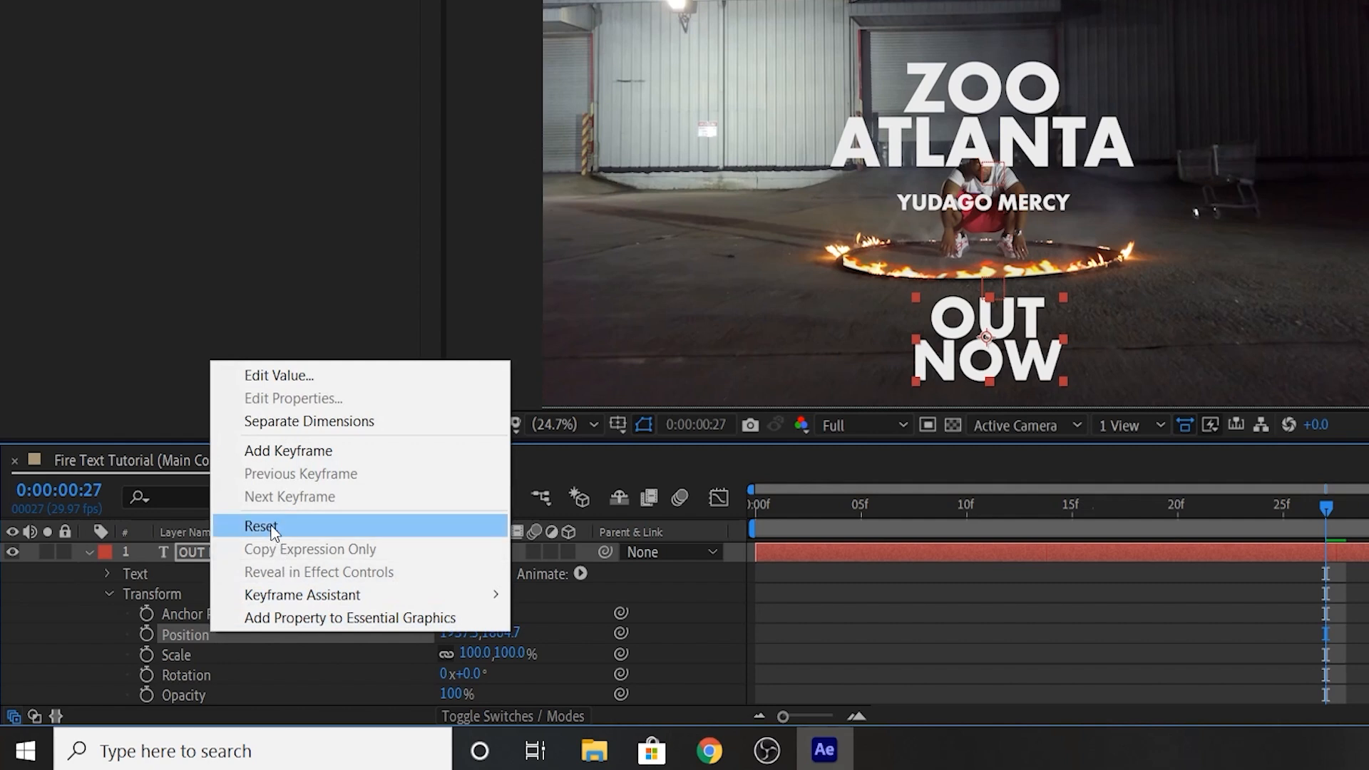
{"action": "right_click", "coordinate": [195, 632]}
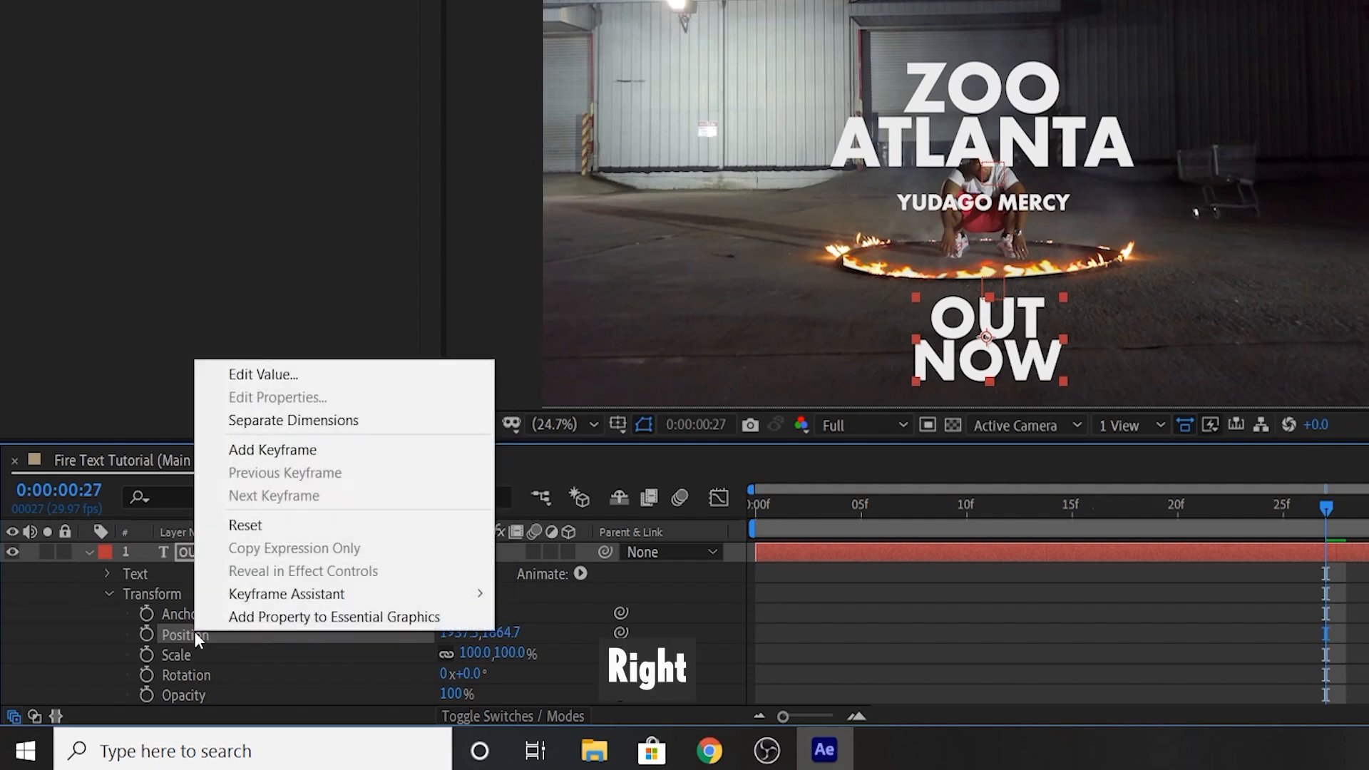
{"action": "left_click", "coordinate": [261, 528]}
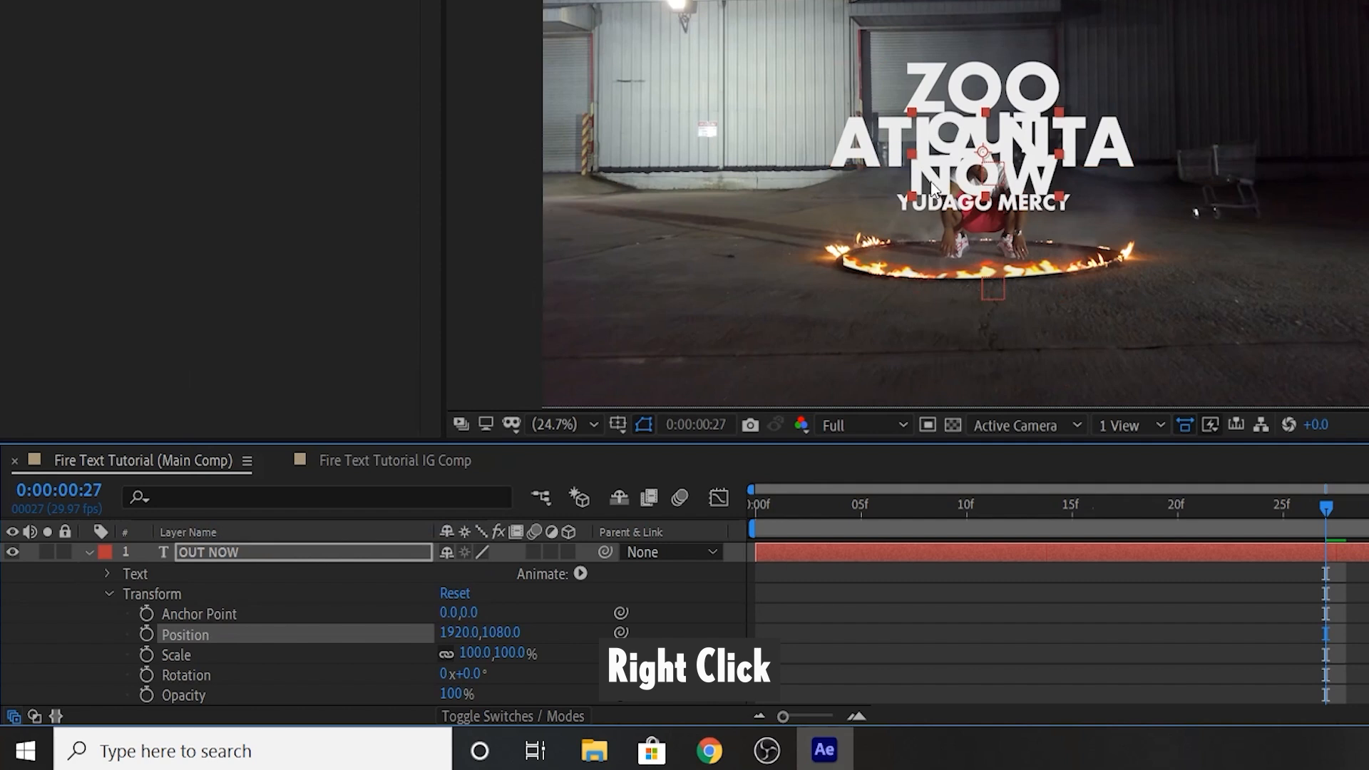
{"action": "left_click", "coordinate": [90, 552]}
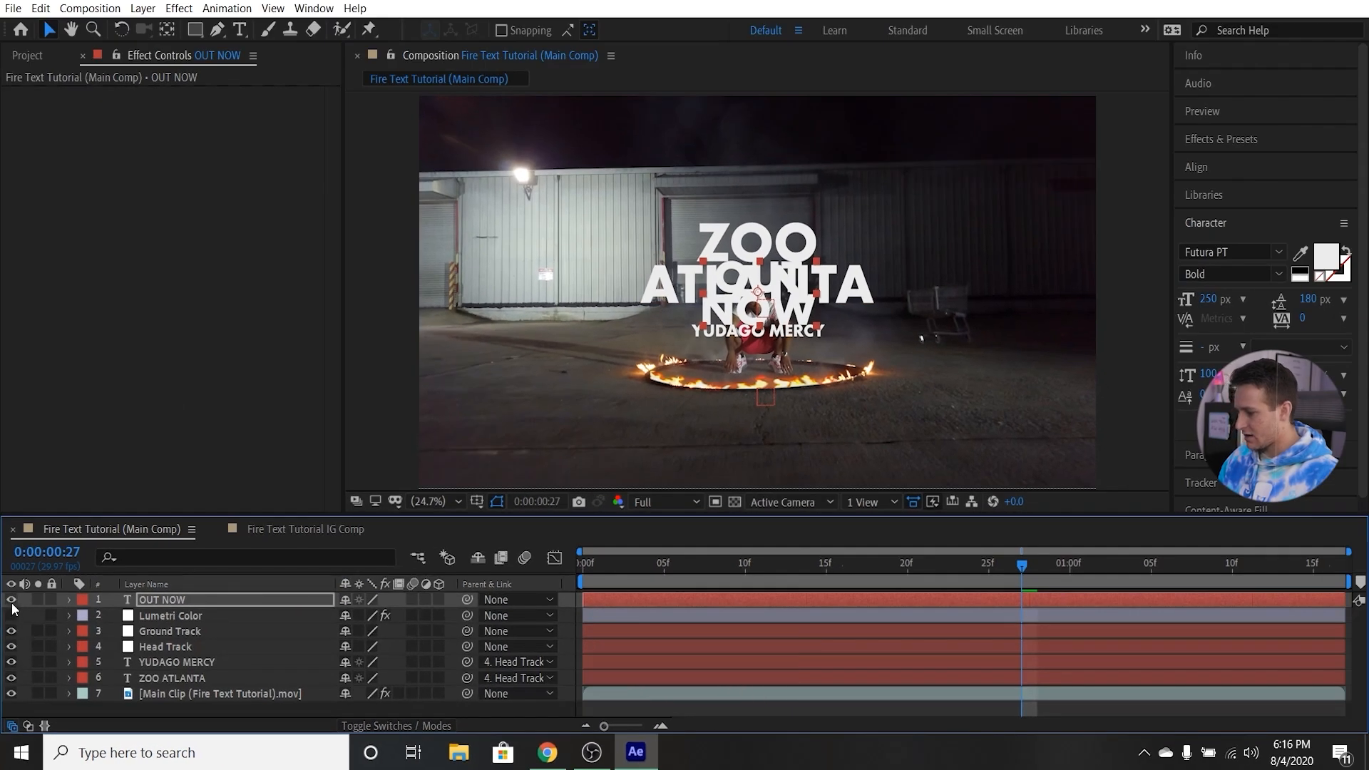
Hide all three text layers and move YUDAGO MERCY and ZOO ATLANTA above OUT NOW in the layer stack.
{"action": "left_click", "coordinate": [11, 600]}
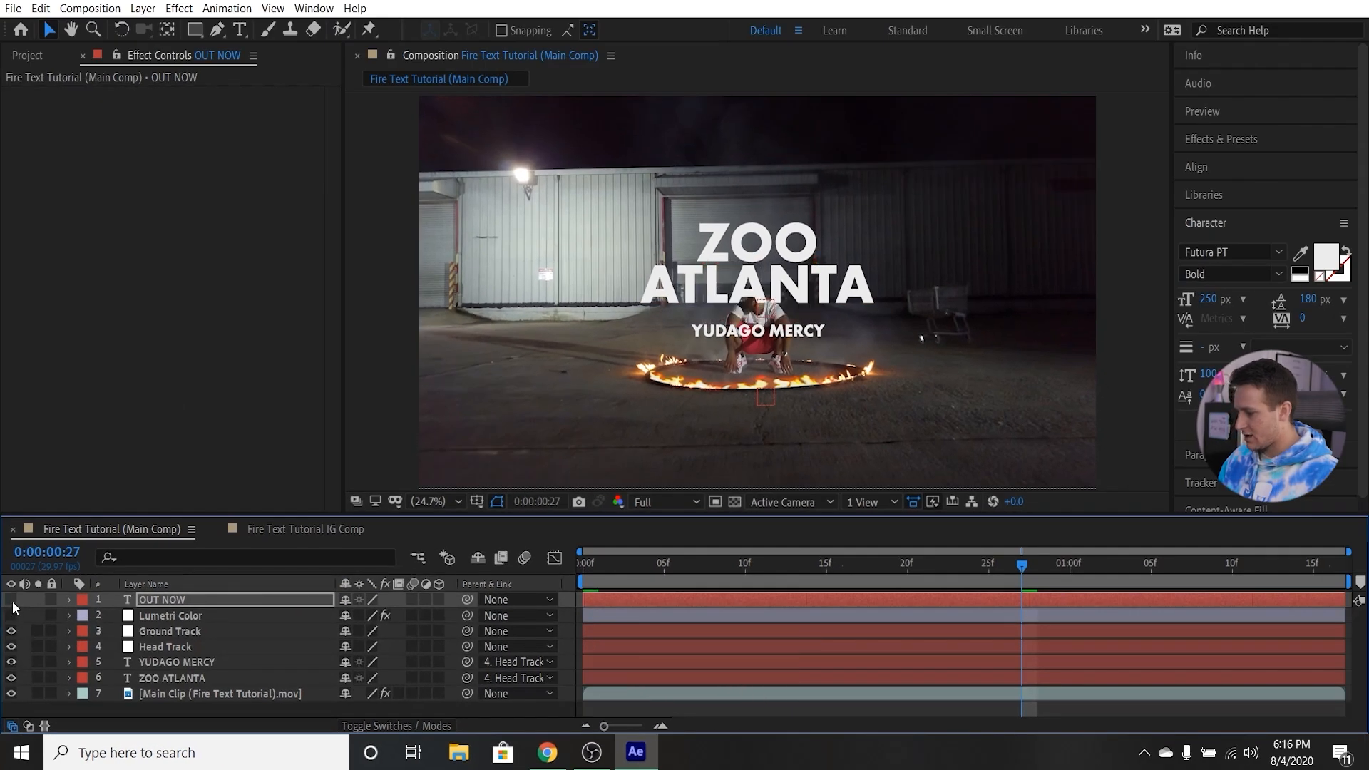
{"action": "left_click", "coordinate": [12, 662]}
{"action": "left_click", "coordinate": [11, 678]}
{"action": "left_click", "coordinate": [164, 677]}
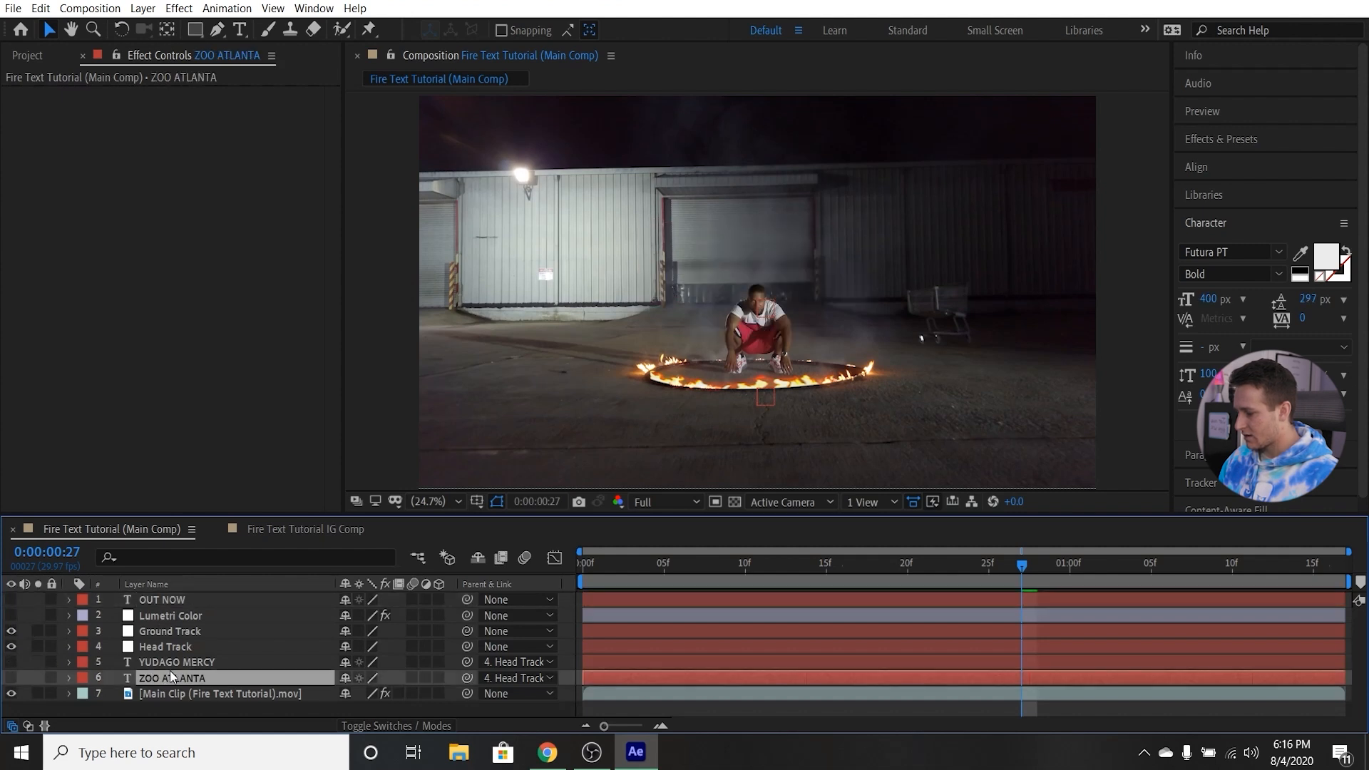
{"action": "left_click", "coordinate": [168, 660], "text": "shift"}
{"action": "left_click_drag", "start_coordinate": [166, 660], "coordinate": [173, 596]}
Change the label colour of the YUDAGO MERCY, ZOO ATLANTA and OUT NOW layers to Orange.
{"action": "left_click", "coordinate": [171, 631]}
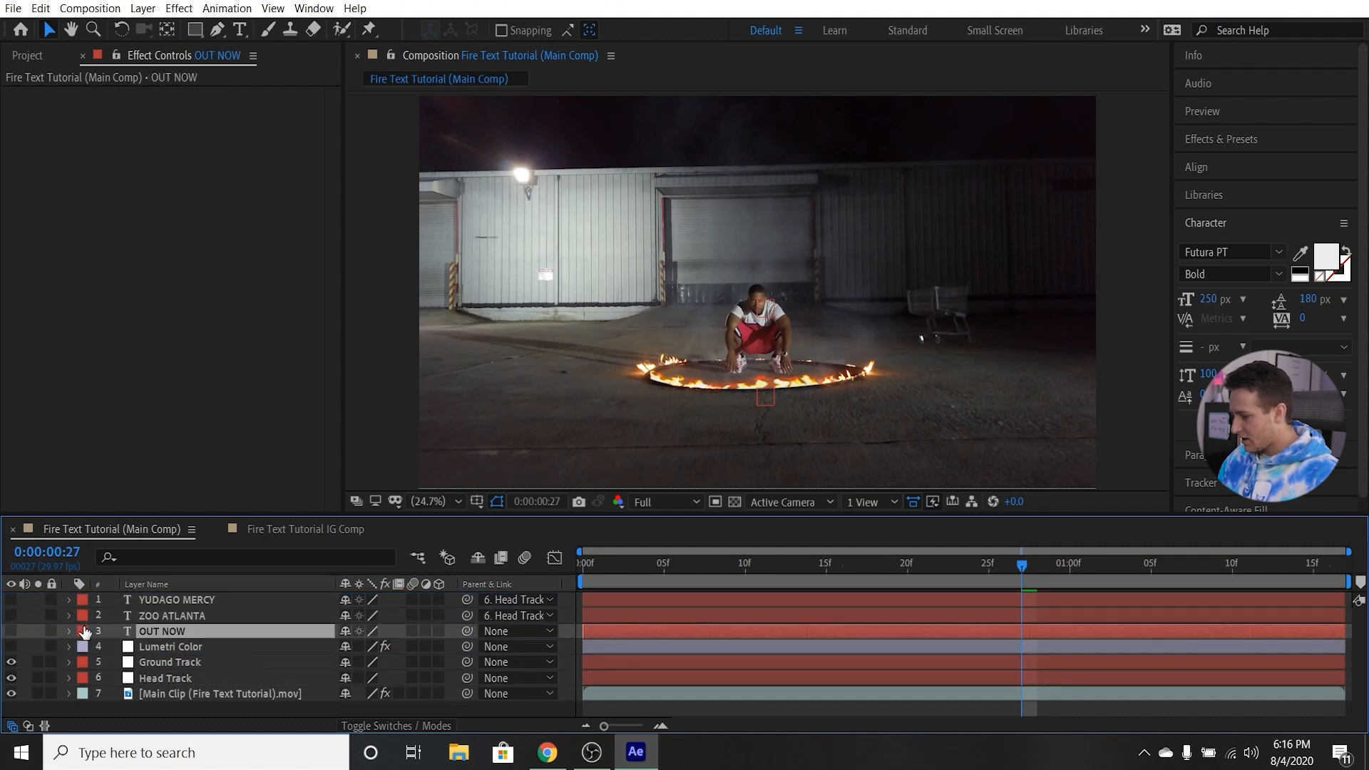
{"action": "left_click", "coordinate": [152, 604], "text": "shift"}
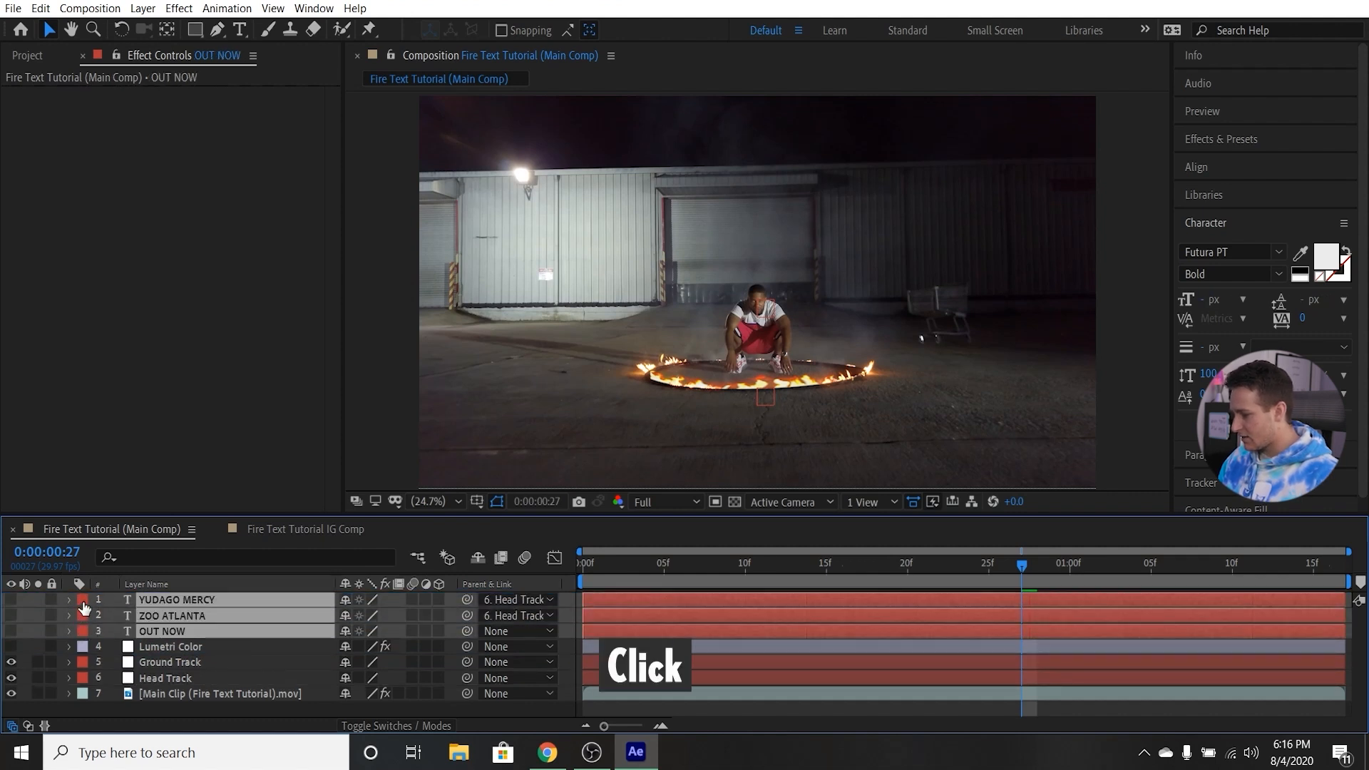
{"action": "left_click", "coordinate": [83, 615]}
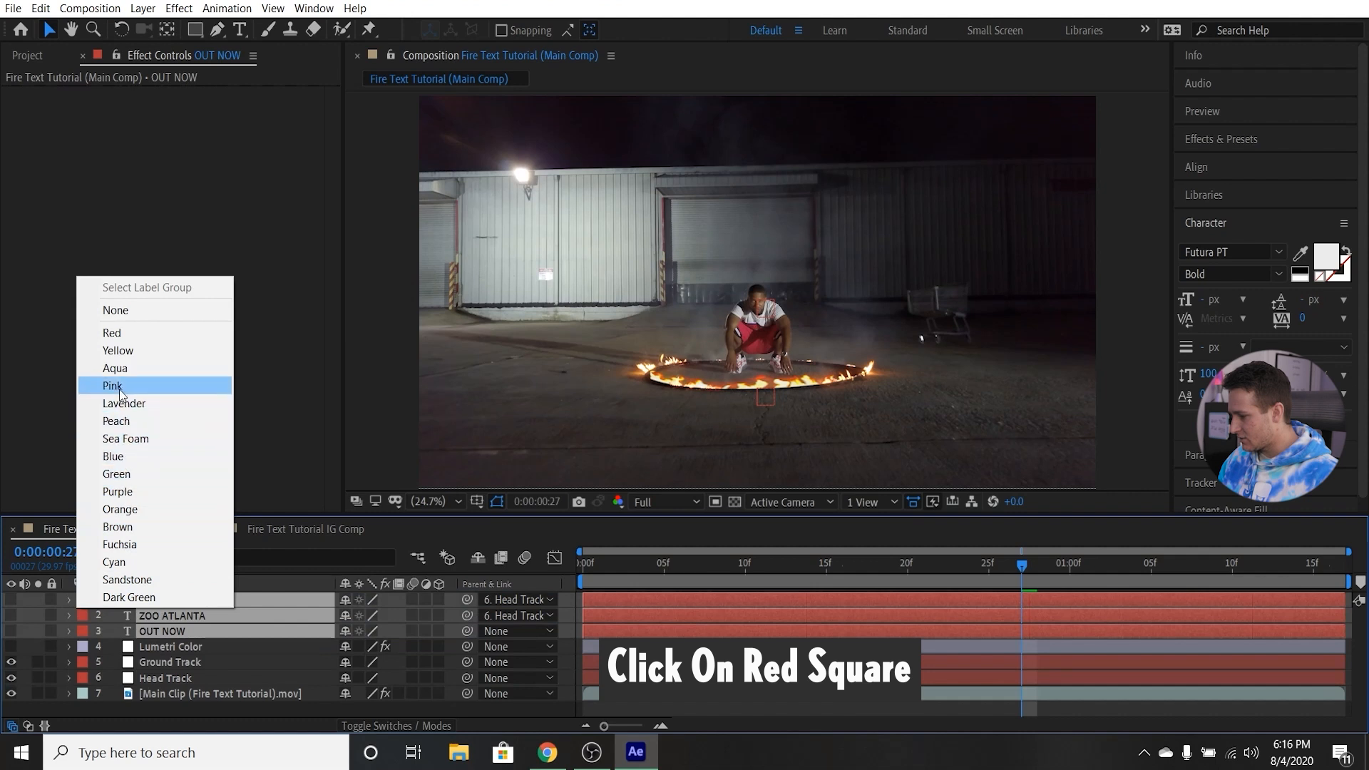
{"action": "left_click", "coordinate": [123, 510]}
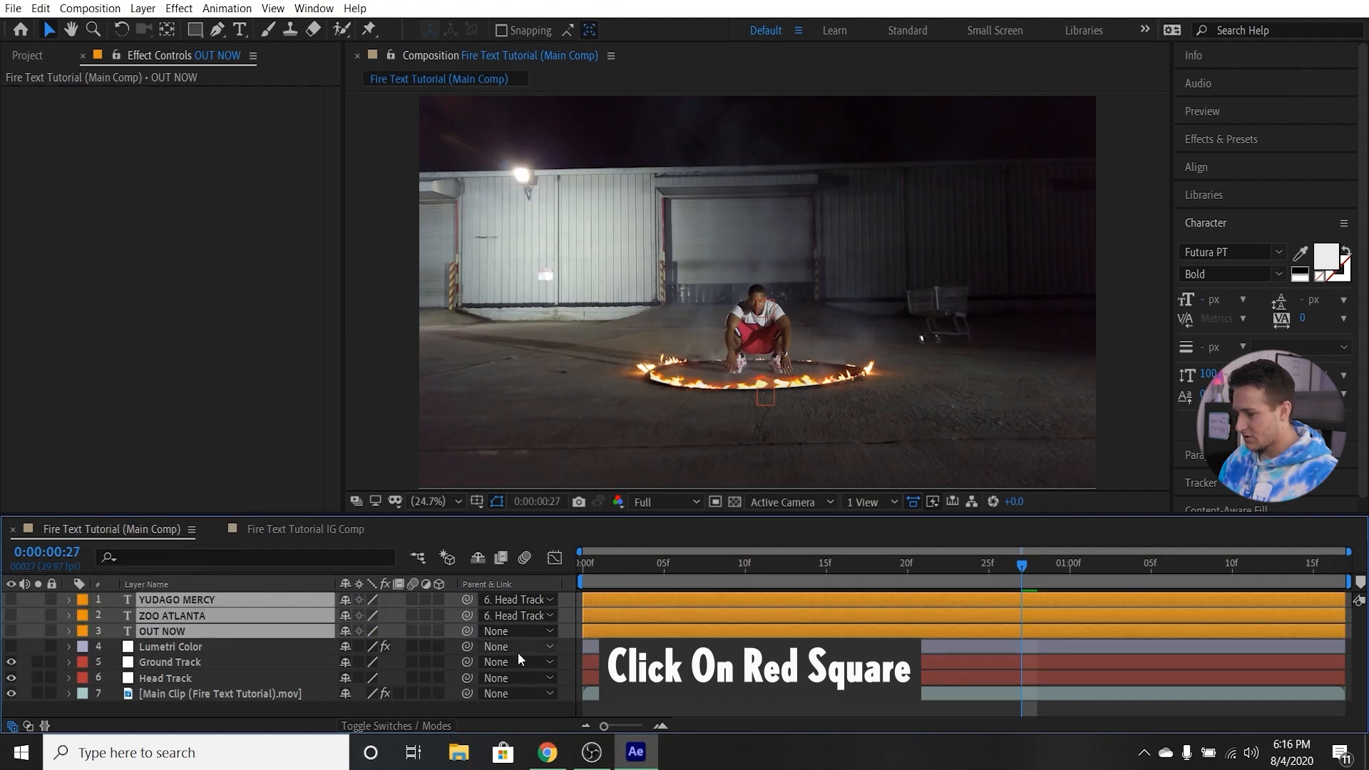
{"action": "left_click", "coordinate": [190, 662]}
{"action": "left_click", "coordinate": [185, 676]}
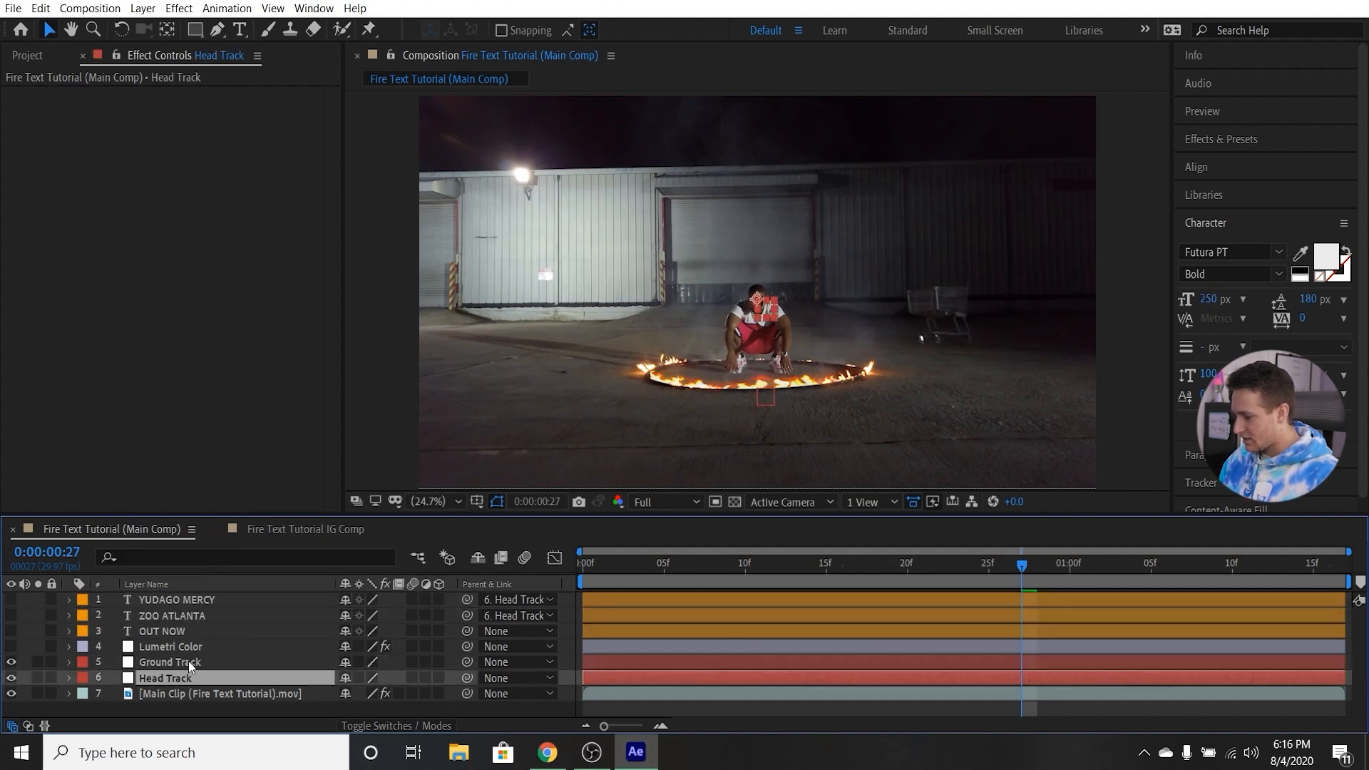
{"action": "left_click", "coordinate": [181, 645]}
Create a 3840 x 2160 px dark gray solid named "Saber ZOO ATLANTA" and move it to the top of the layer stack.
{"action": "left_click", "coordinate": [278, 693]}
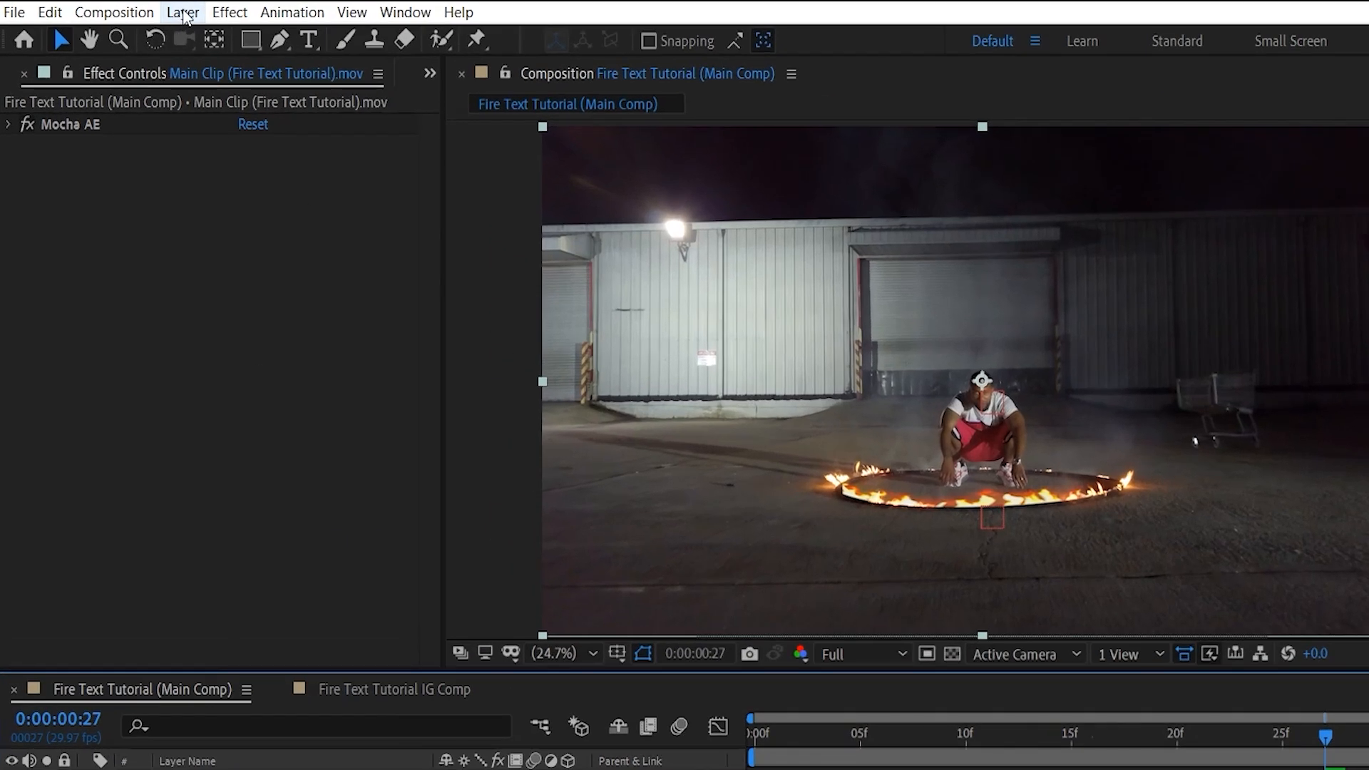
{"action": "left_click", "coordinate": [182, 13]}
{"action": "mouse_move", "coordinate": [201, 38]}
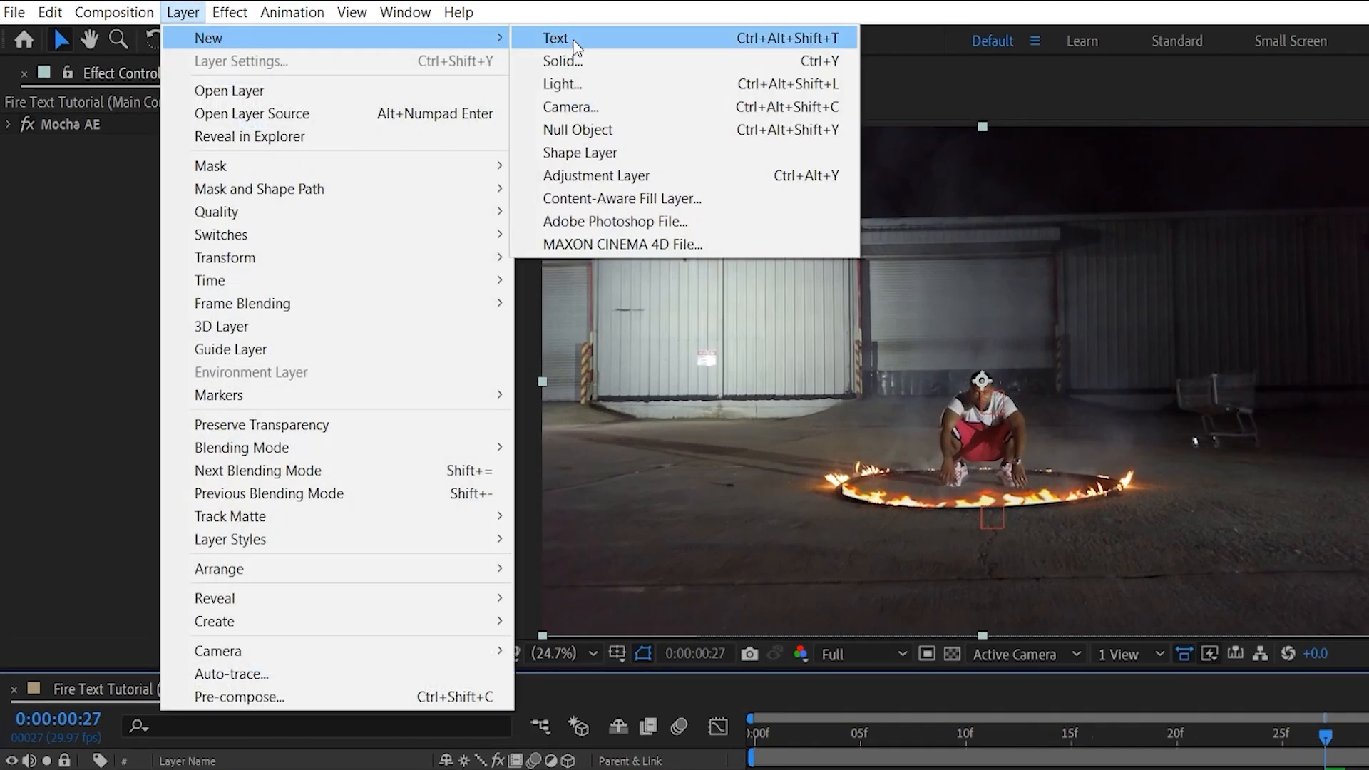
{"action": "left_click", "coordinate": [600, 63]}
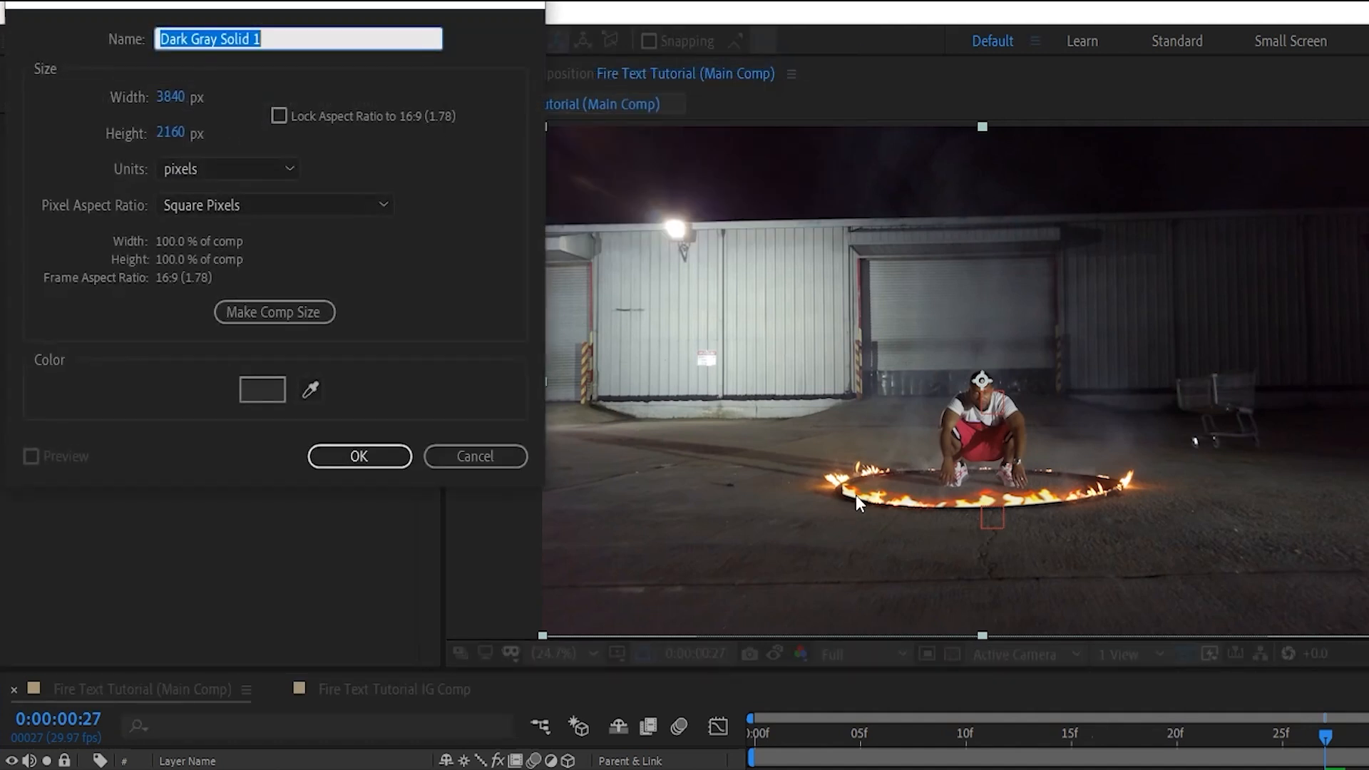
{"action": "type", "text": "Saber"}
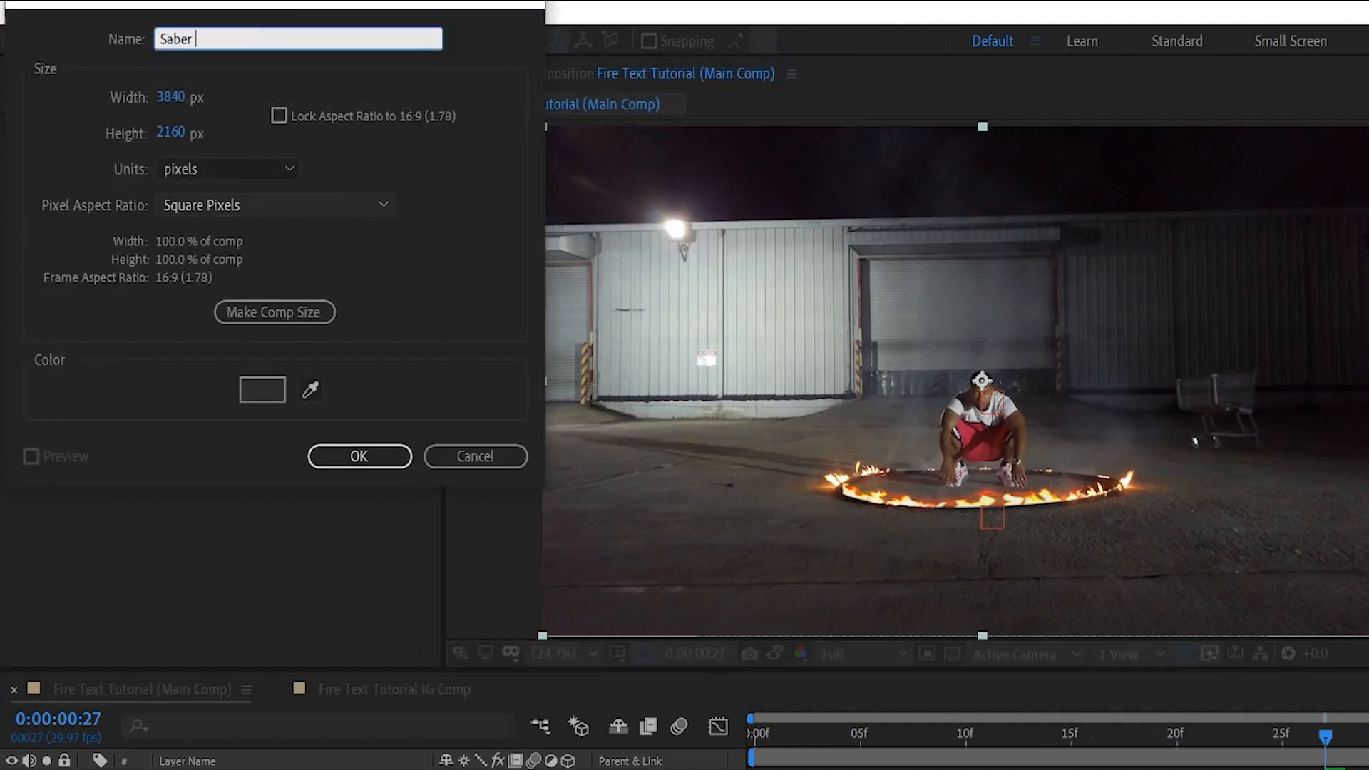
{"action": "type", "text": " X"}
{"action": "key", "text": "BackSpace"}
{"action": "type", "text": "ZOO ATLANTA"}
{"action": "left_click", "coordinate": [396, 463]}
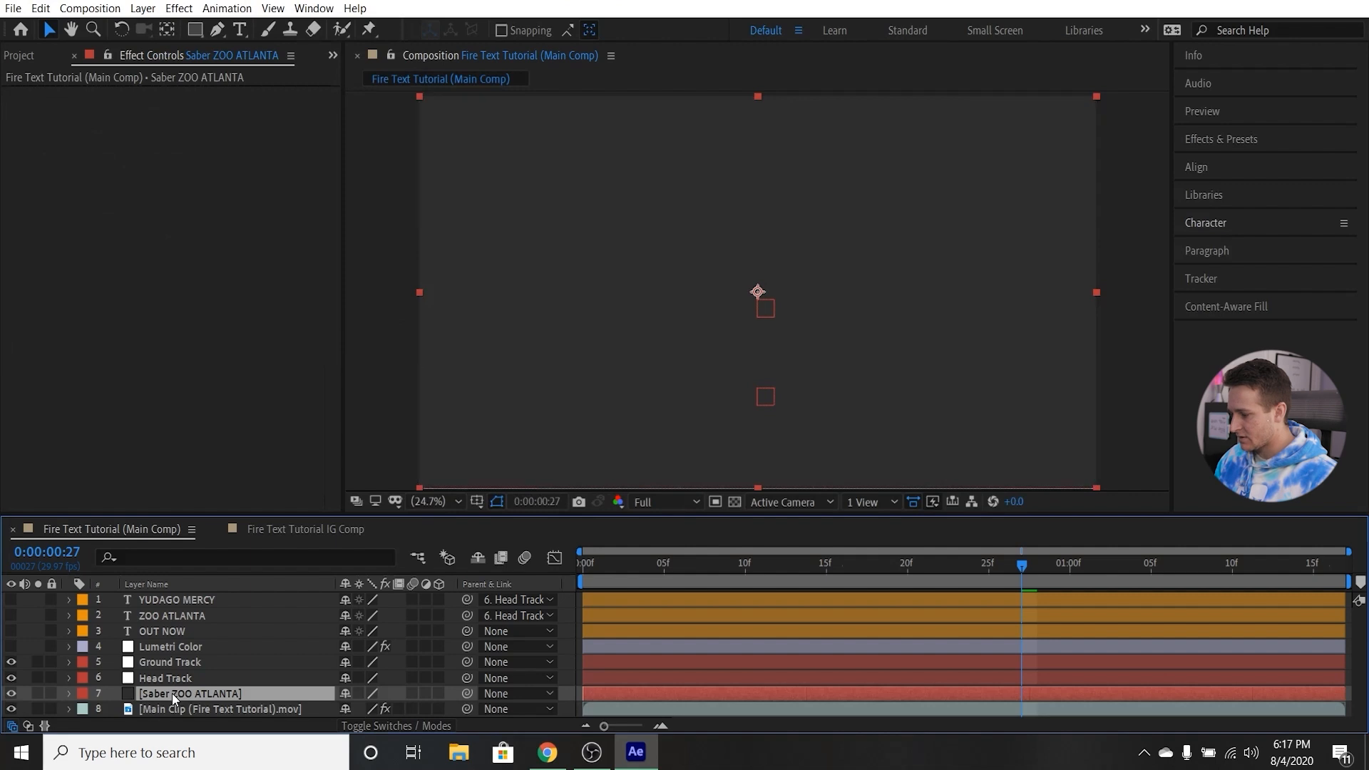
{"action": "left_click_drag", "start_coordinate": [172, 694], "coordinate": [183, 597]}
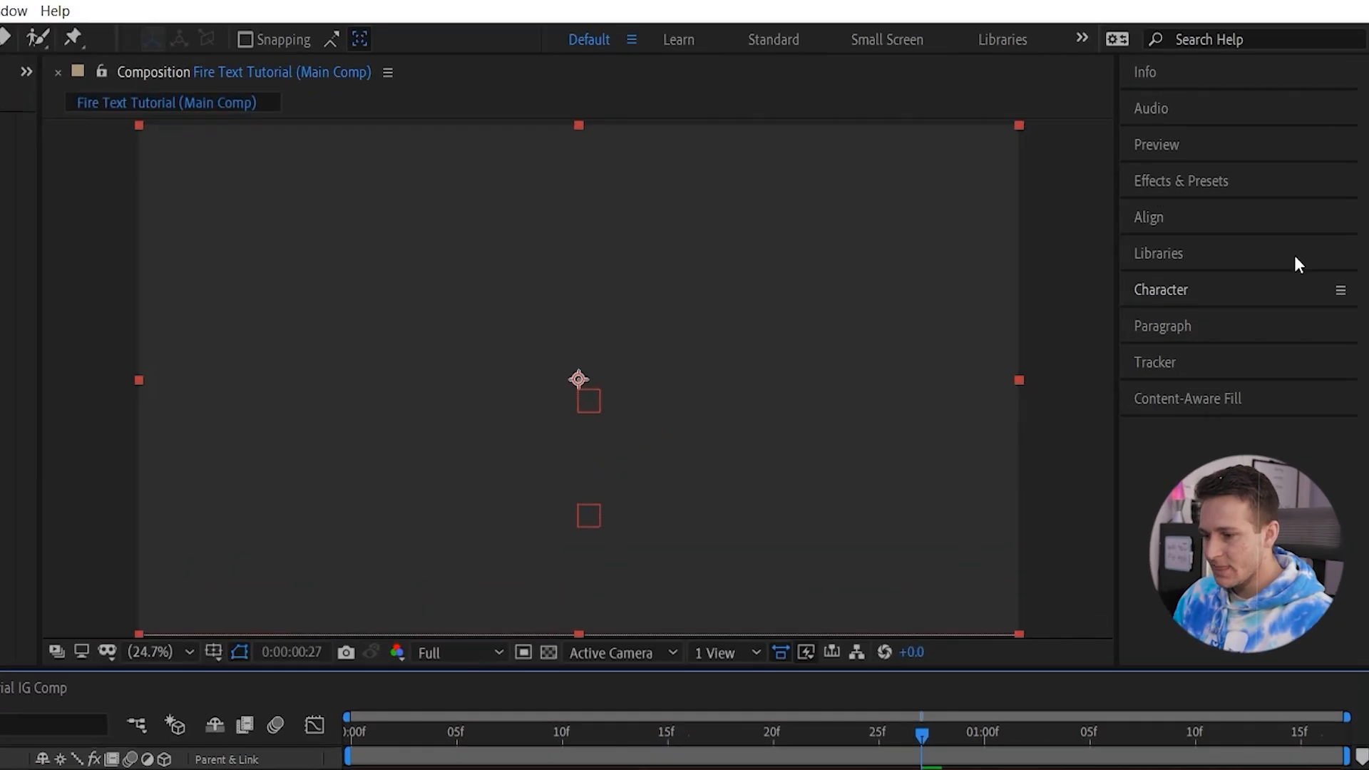
Find the Saber effect, apply it to the Saber ZOO ATLANTA solid, and return the current time to 0:00:00:00.
{"action": "left_click", "coordinate": [1263, 182]}
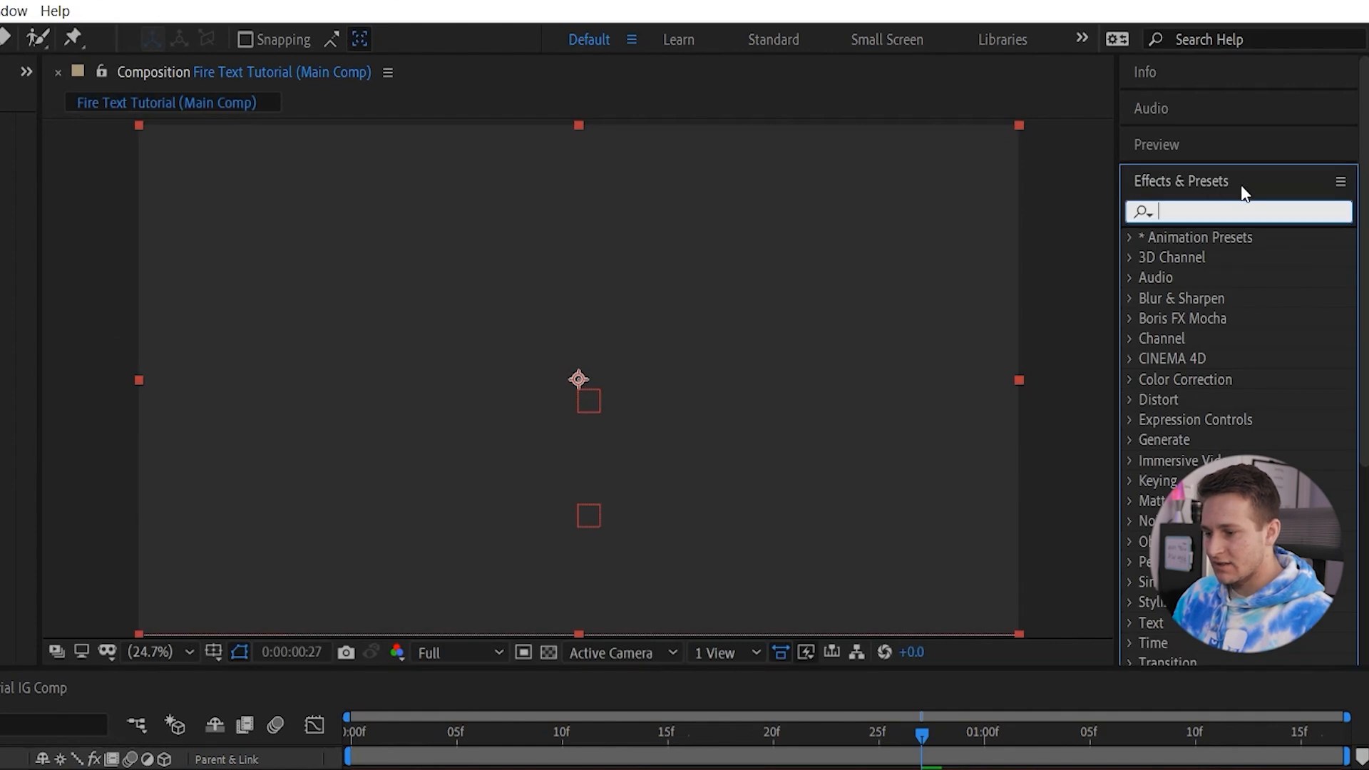
{"action": "left_click", "coordinate": [1233, 202]}
{"action": "type", "text": "saber"}
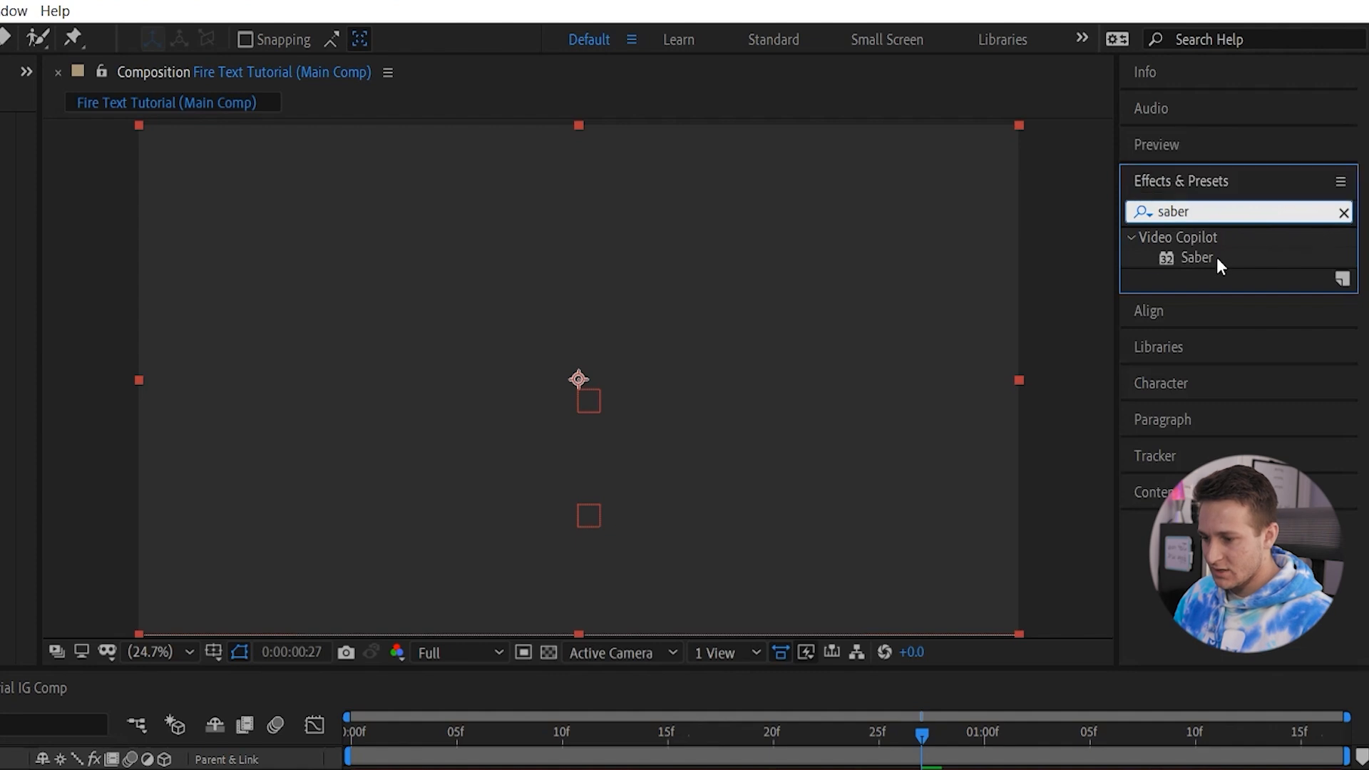
{"action": "left_click_drag", "start_coordinate": [1217, 259], "coordinate": [676, 303]}
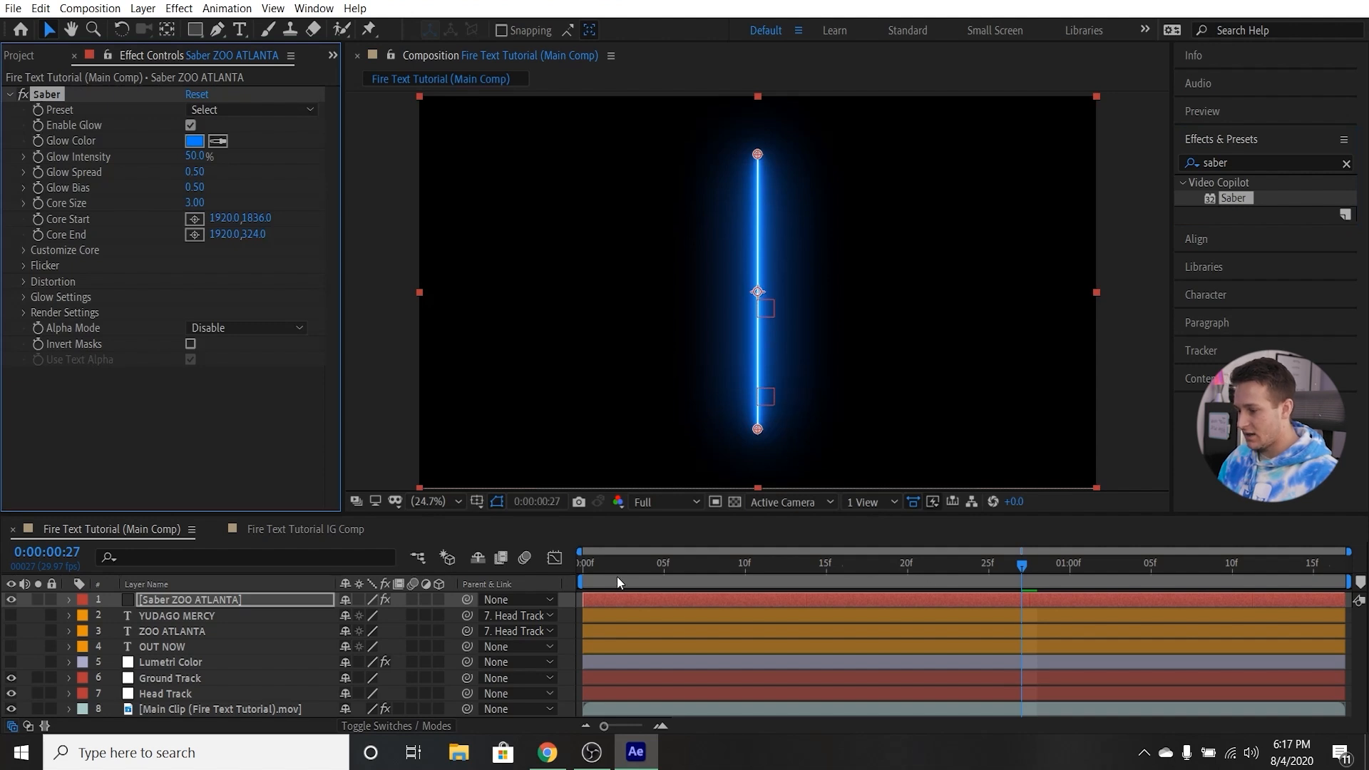
{"action": "left_click_drag", "start_coordinate": [615, 568], "coordinate": [553, 576]}
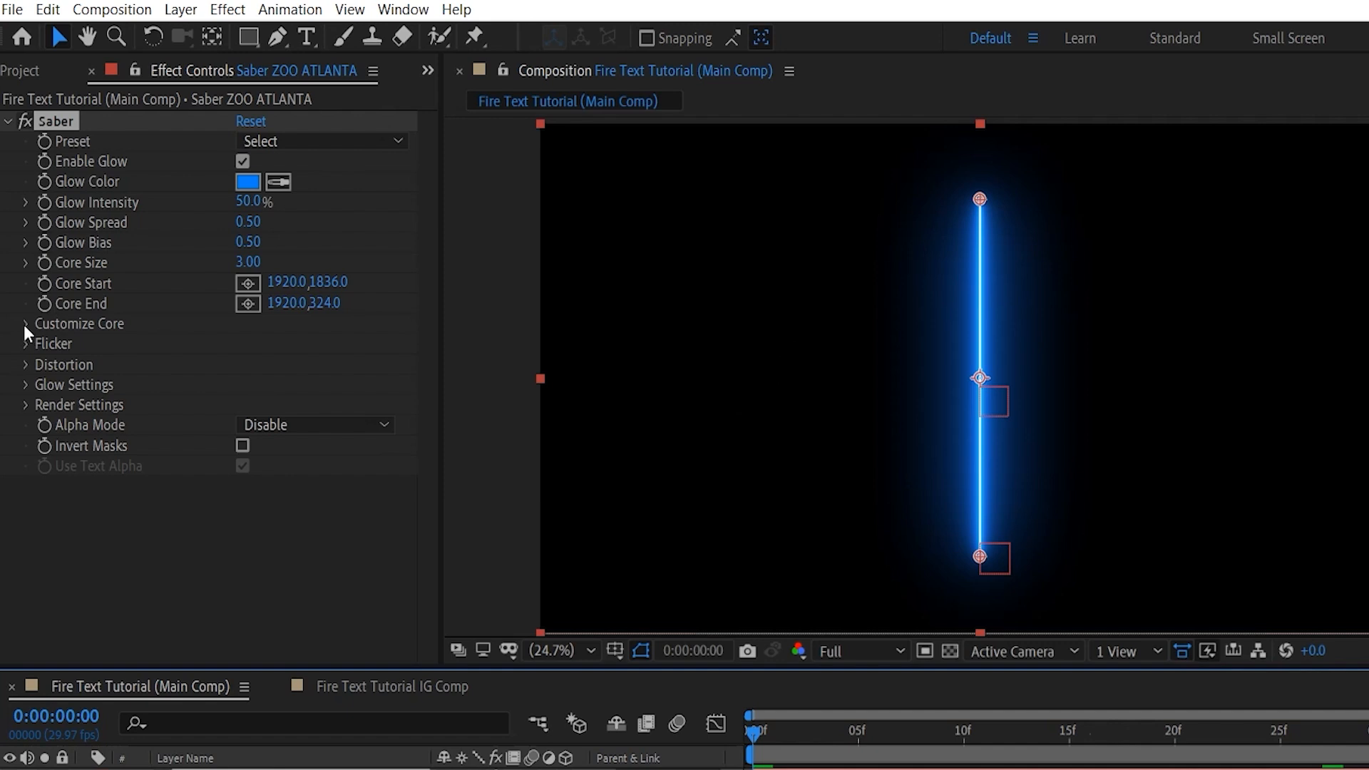
Set the Saber effect's Composite Settings to Transparent and apply its Fire preset.
{"action": "left_click", "coordinate": [25, 325]}
{"action": "left_click", "coordinate": [27, 325]}
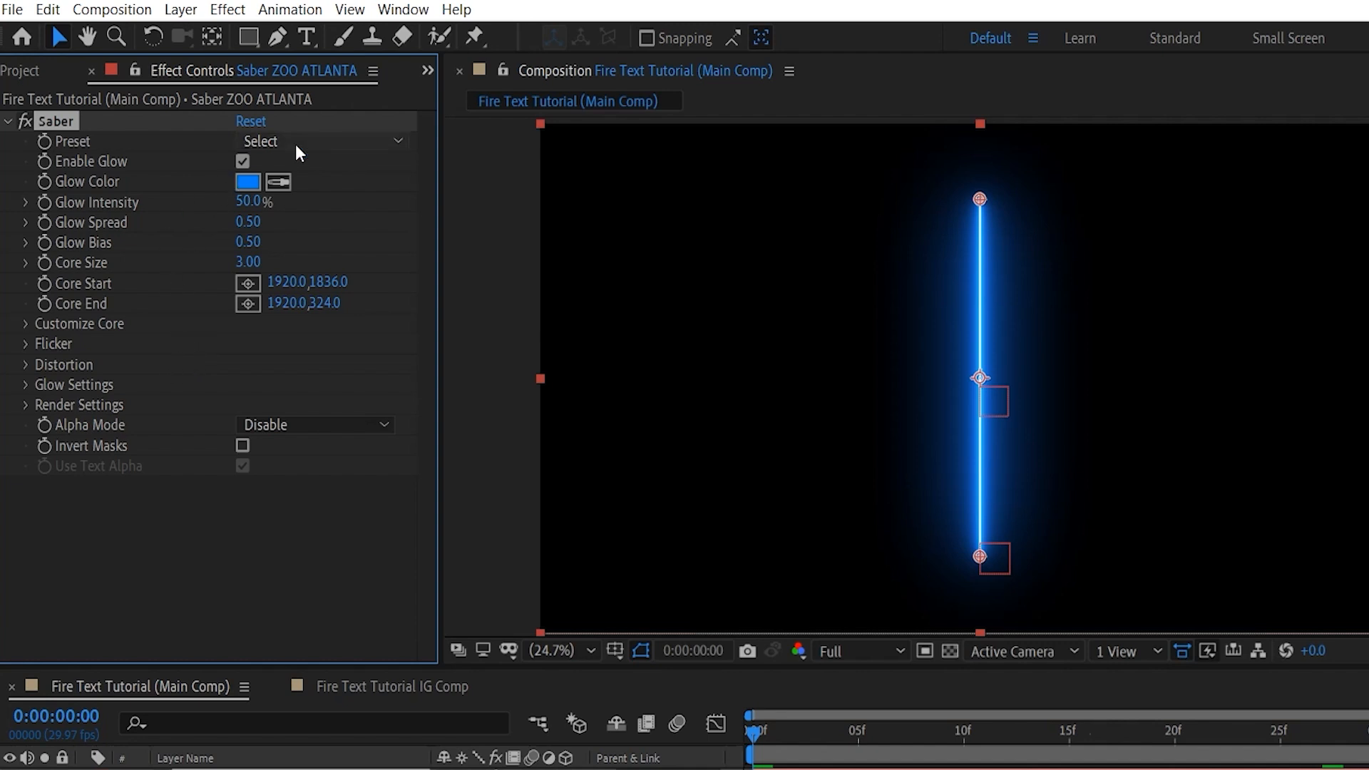
{"action": "left_click", "coordinate": [26, 406]}
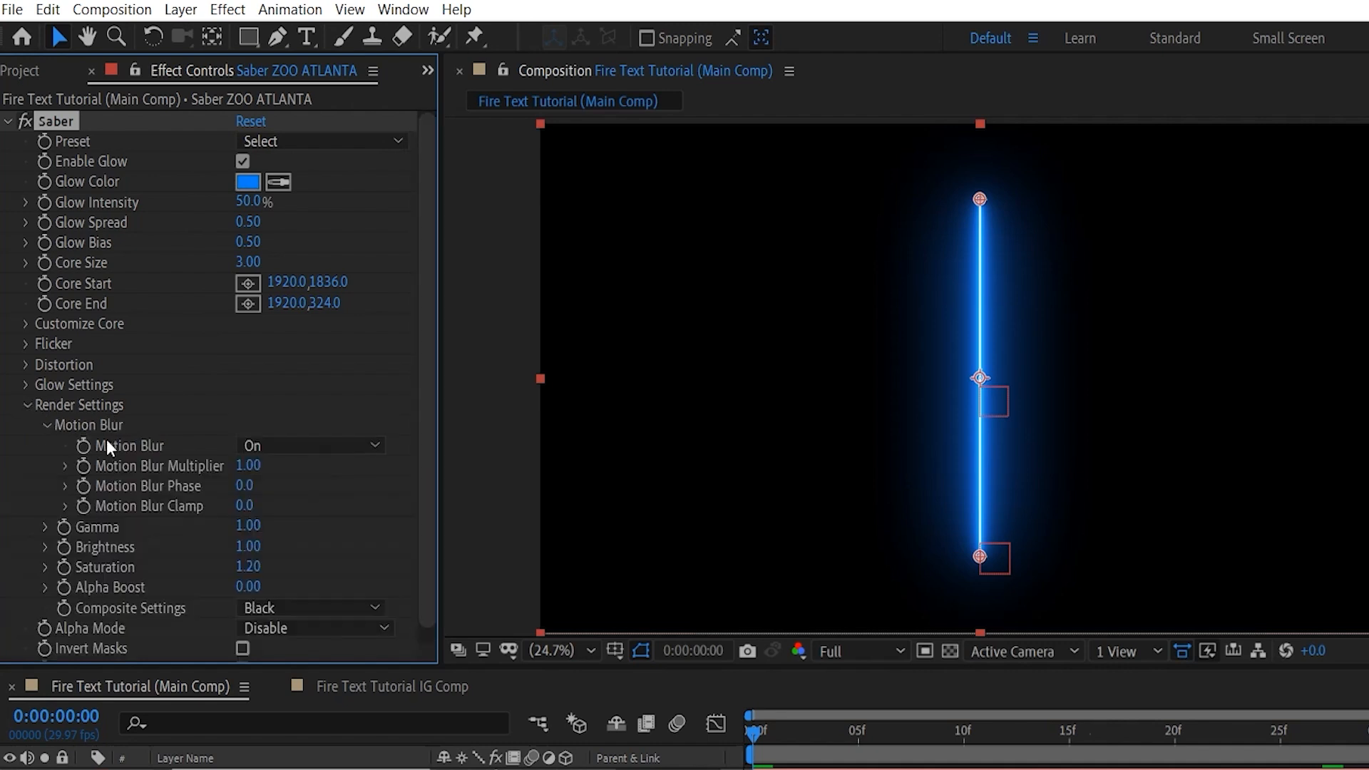
{"action": "left_click", "coordinate": [275, 608]}
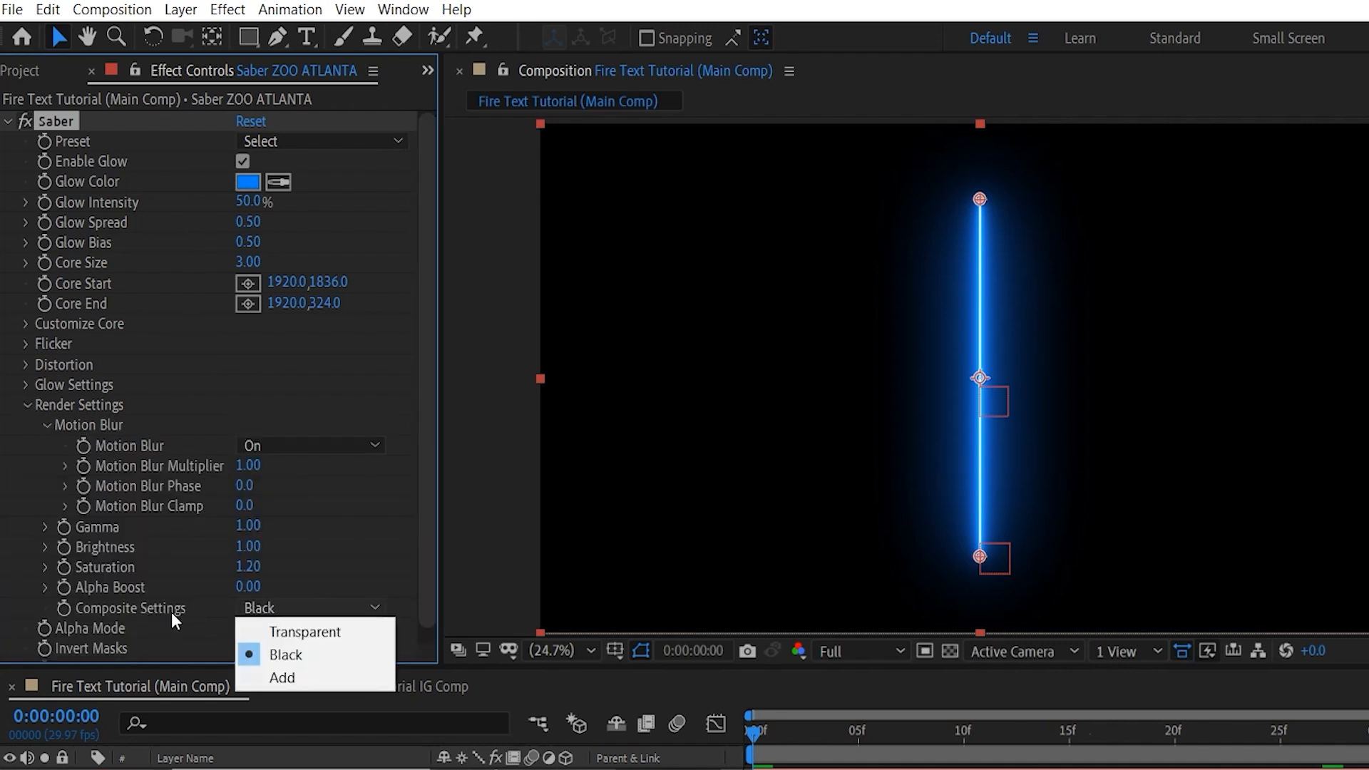
{"action": "left_click", "coordinate": [306, 632]}
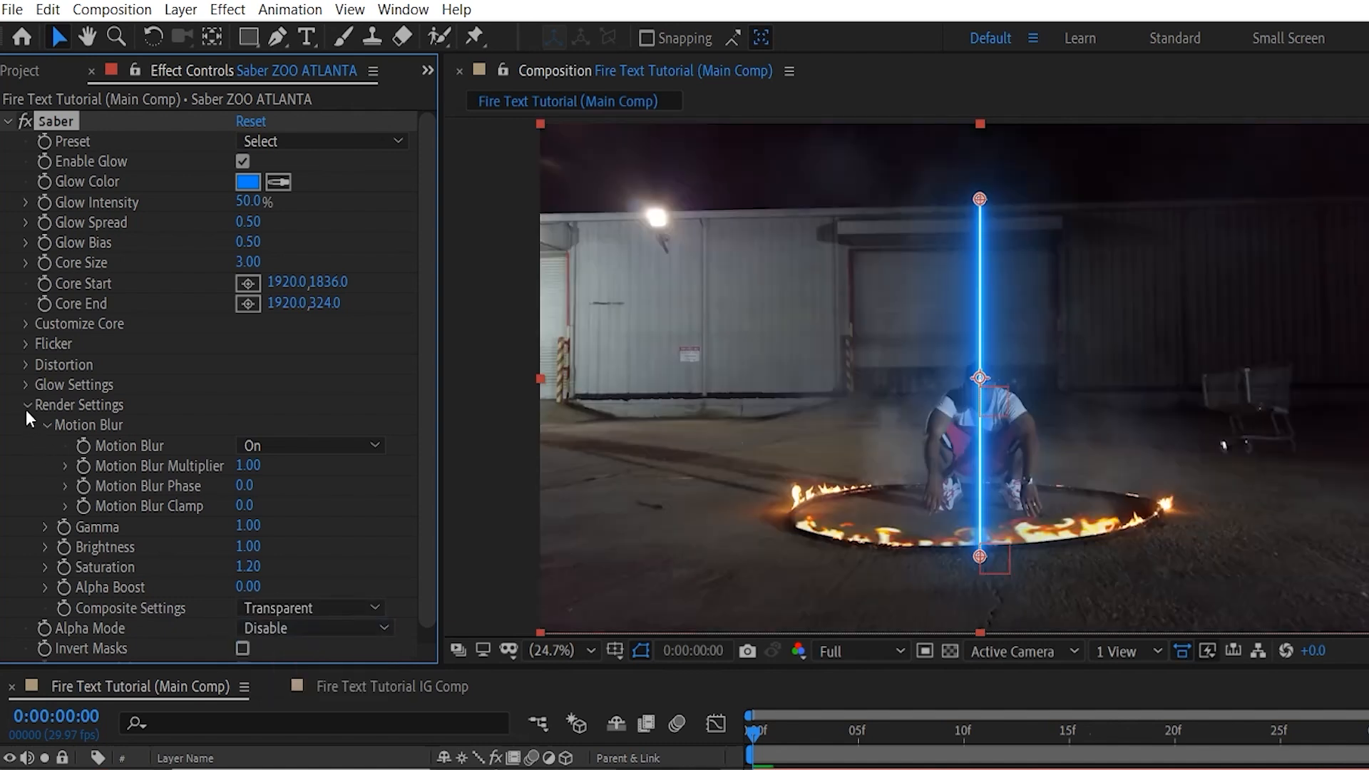
{"action": "left_click", "coordinate": [27, 405]}
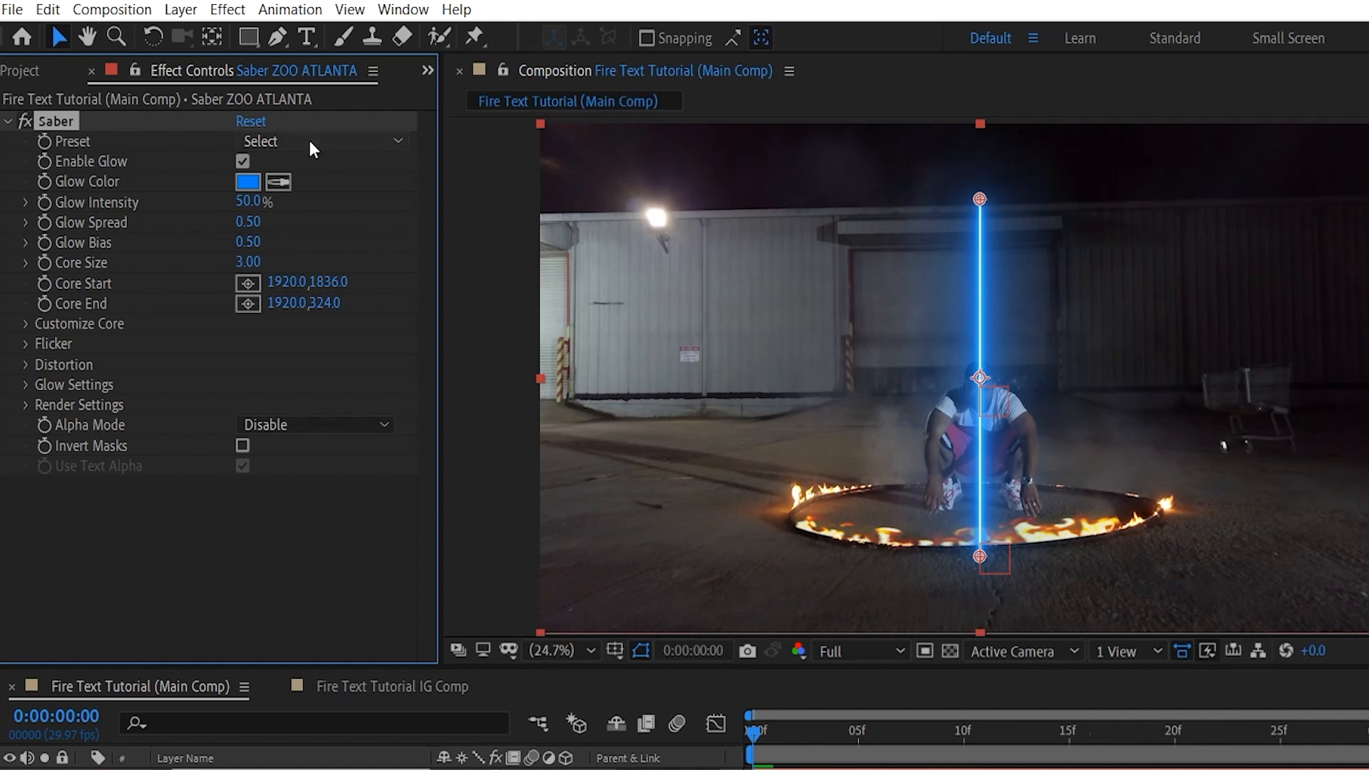
{"action": "left_click", "coordinate": [328, 140]}
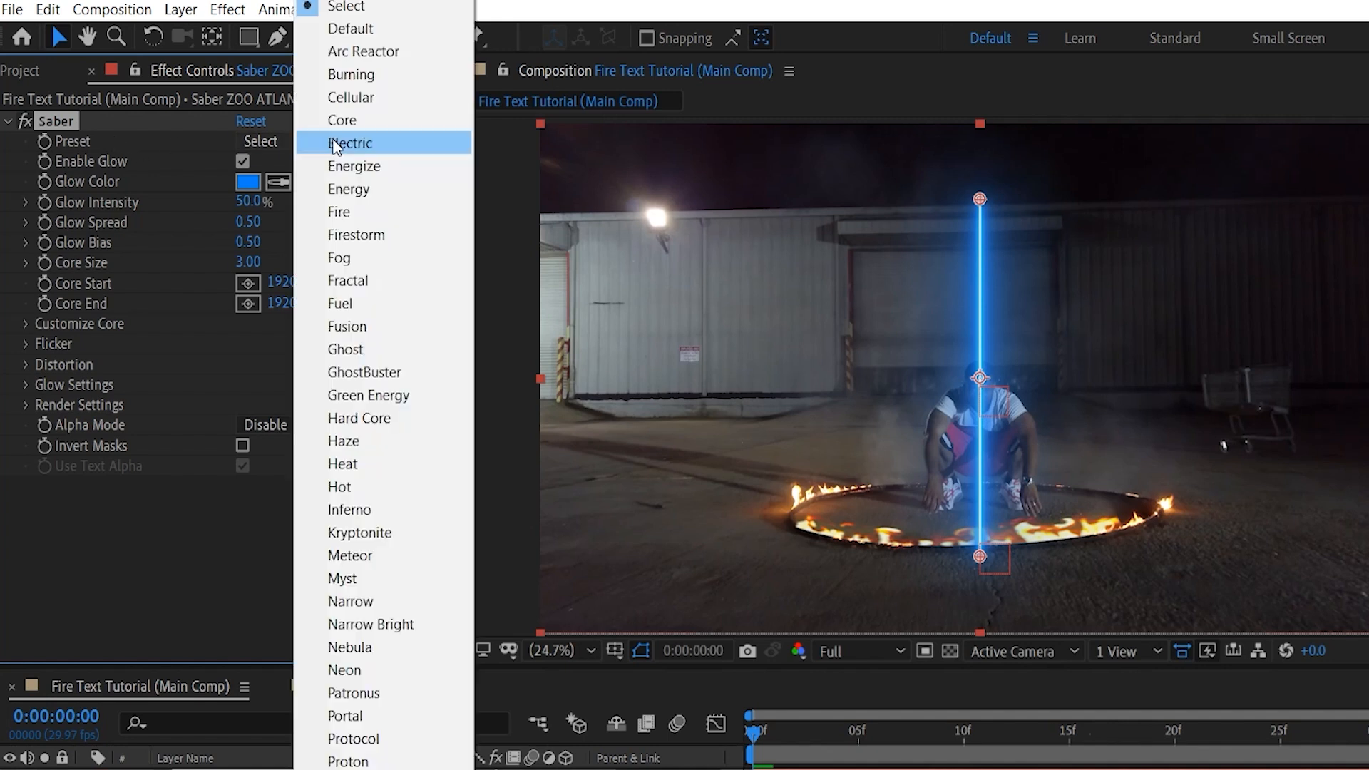
{"action": "left_click", "coordinate": [368, 218]}
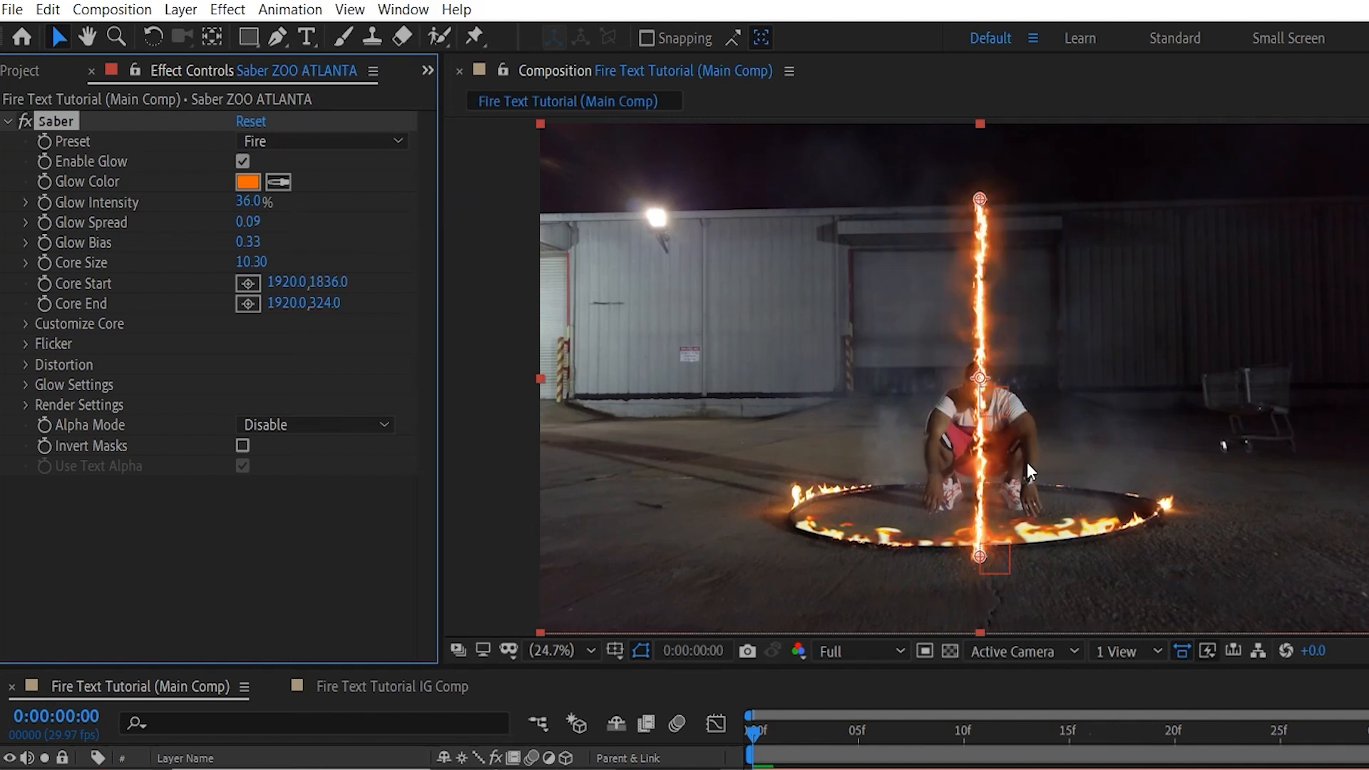
Set the Saber's Core Type to Text Layer and choose ZOO ATLANTA as its text layer.
{"action": "left_click", "coordinate": [26, 323]}
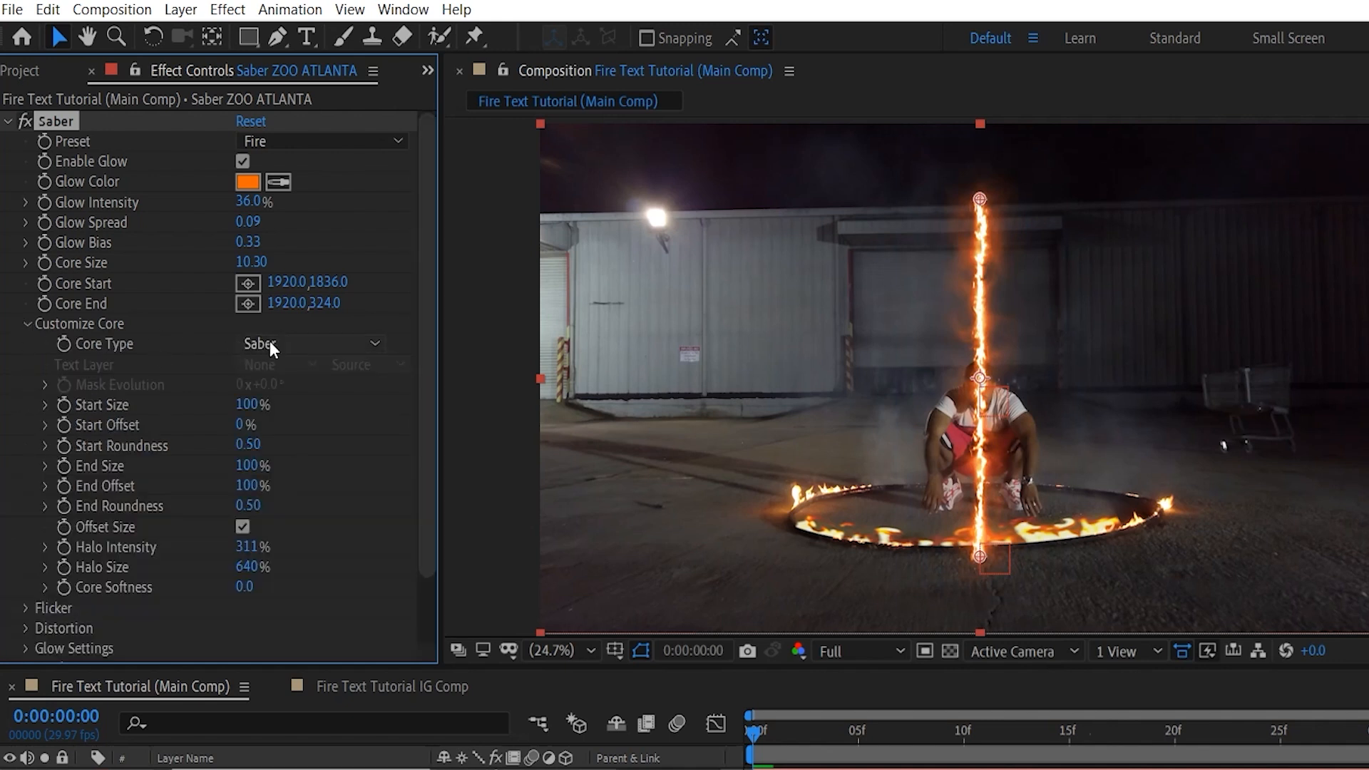
{"action": "left_click", "coordinate": [319, 346]}
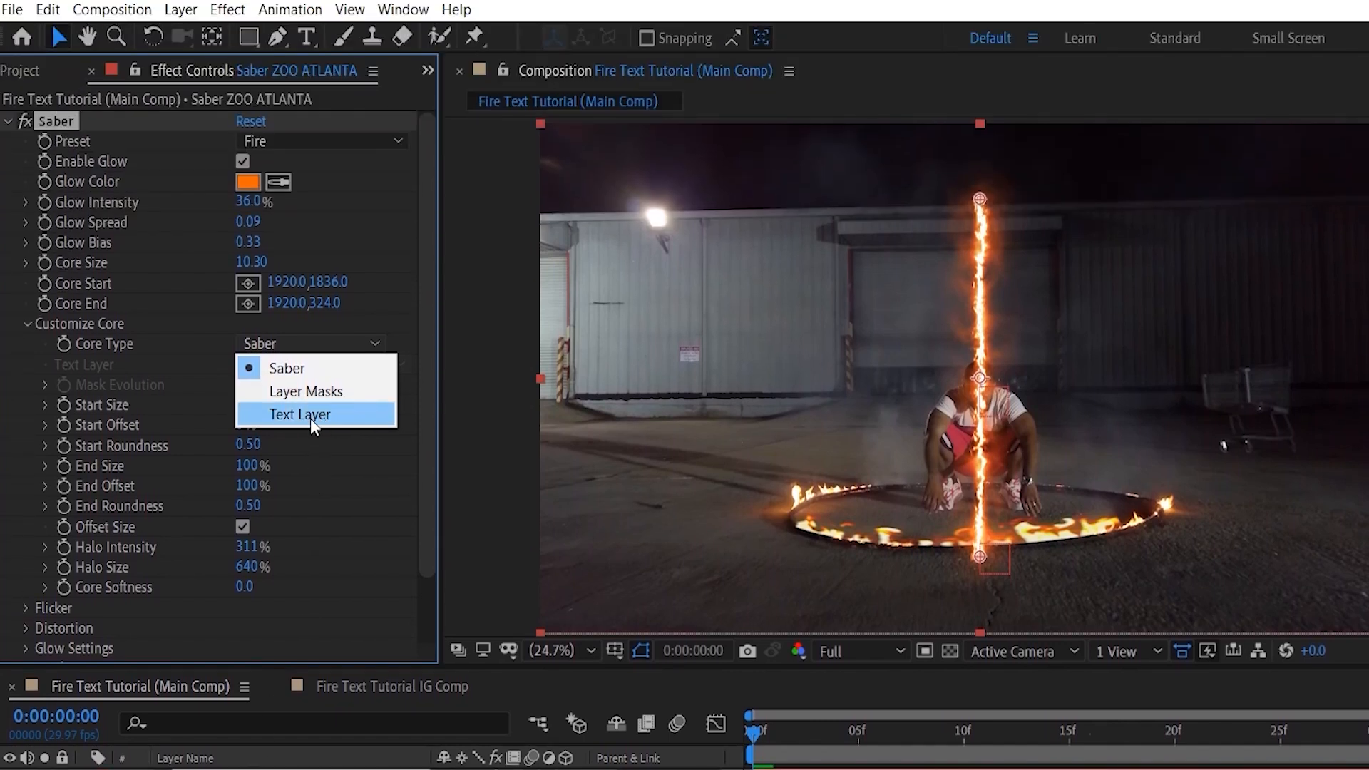
{"action": "left_click", "coordinate": [310, 189]}
{"action": "left_click", "coordinate": [293, 364]}
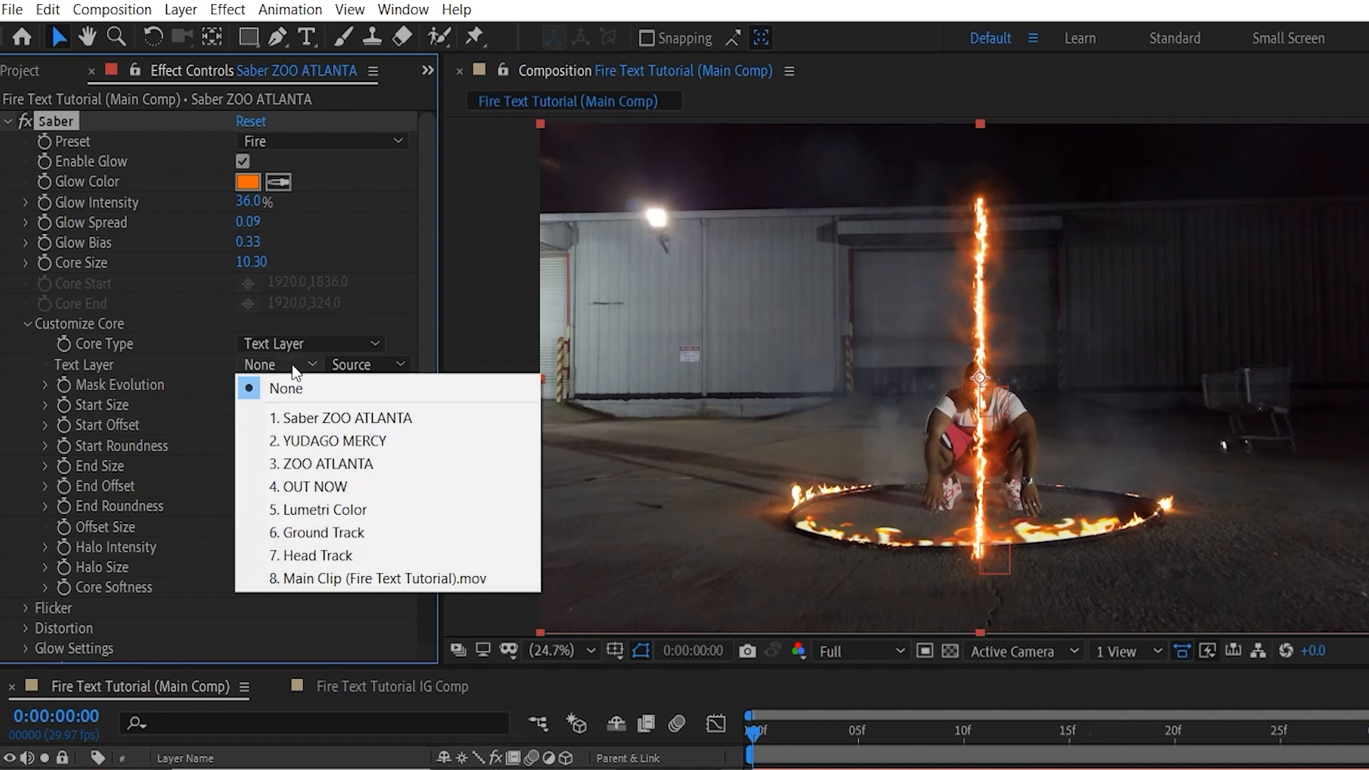
{"action": "left_click", "coordinate": [317, 463]}
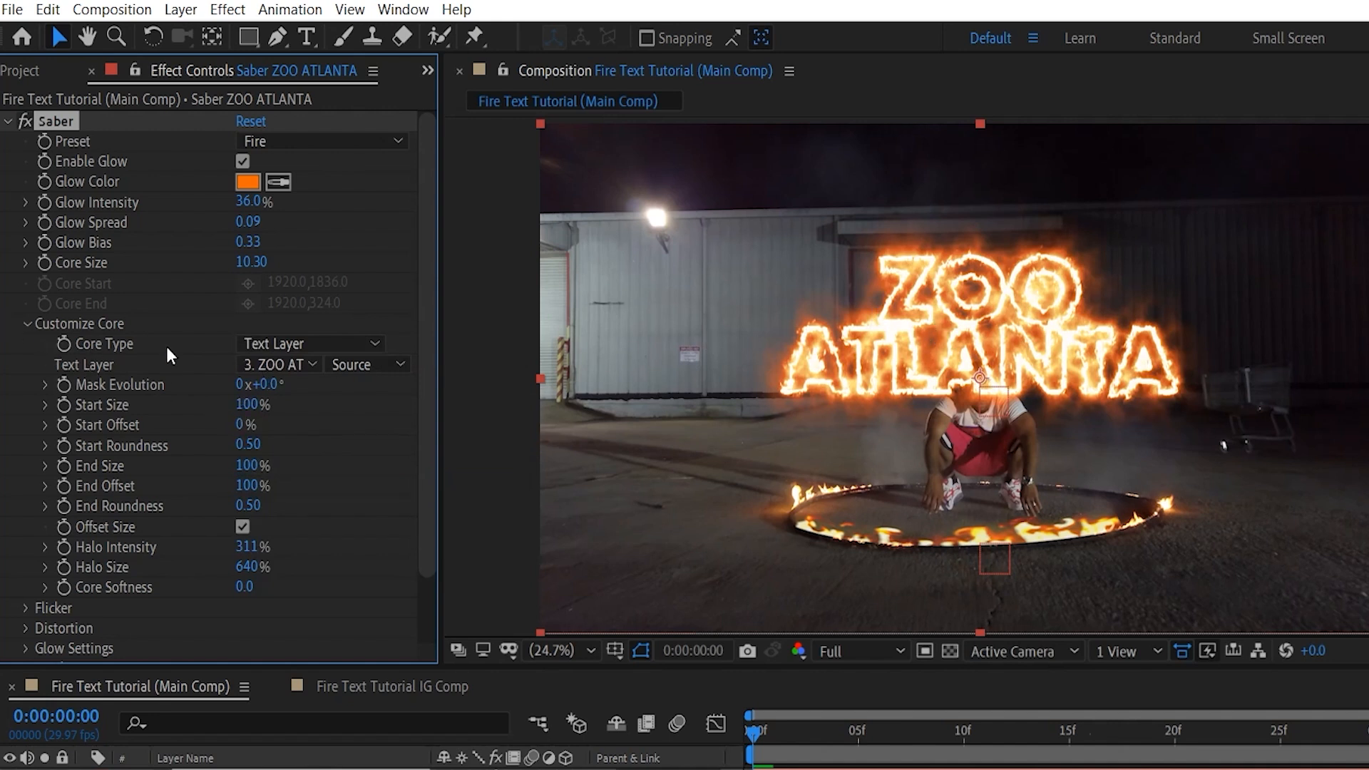
{"action": "left_click", "coordinate": [28, 324]}
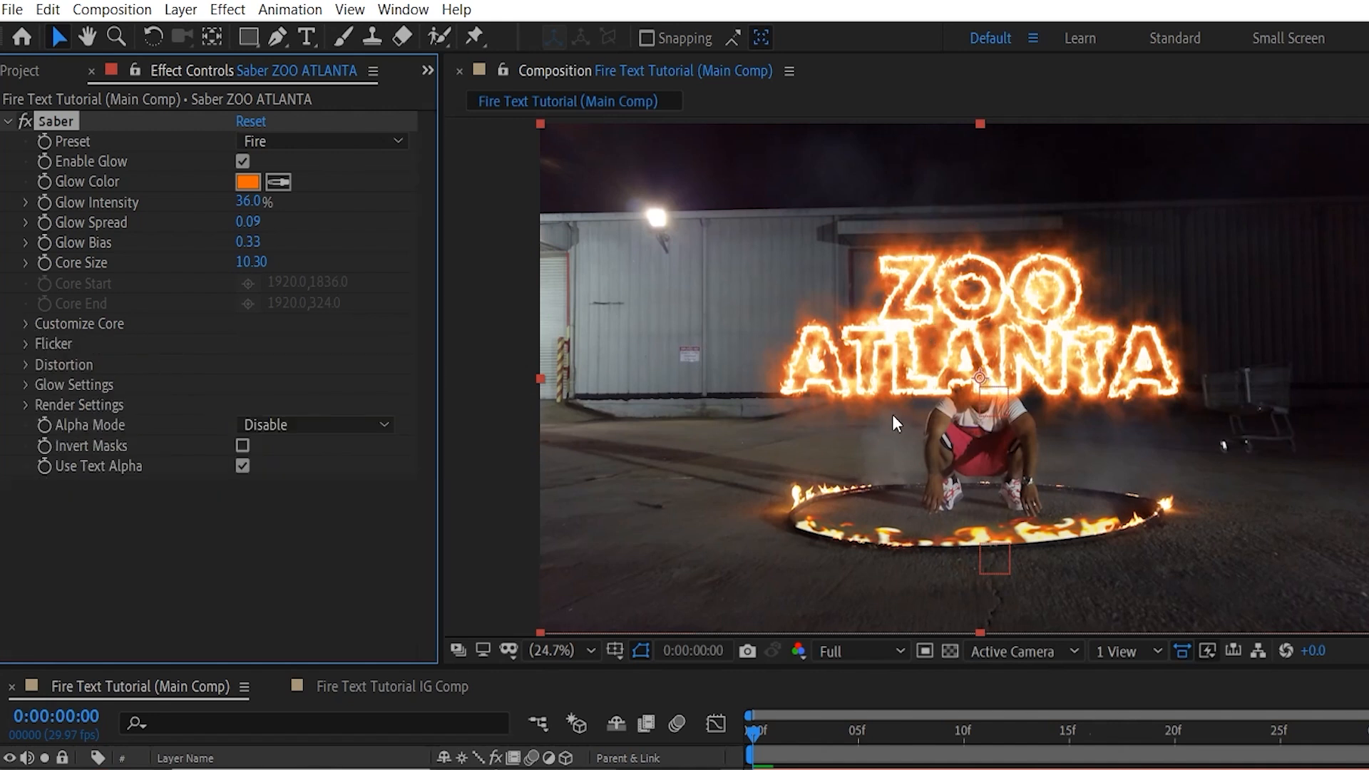
Set the ZOO ATLANTA Saber's Glow Spread to 0.19 and Glow Bias to 0.48.
{"action": "left_click", "coordinate": [254, 223]}
{"action": "key", "text": "BackSpace"}
{"action": "type", "text": ".19"}
{"action": "left_click", "coordinate": [345, 245]}
{"action": "left_click", "coordinate": [253, 239]}
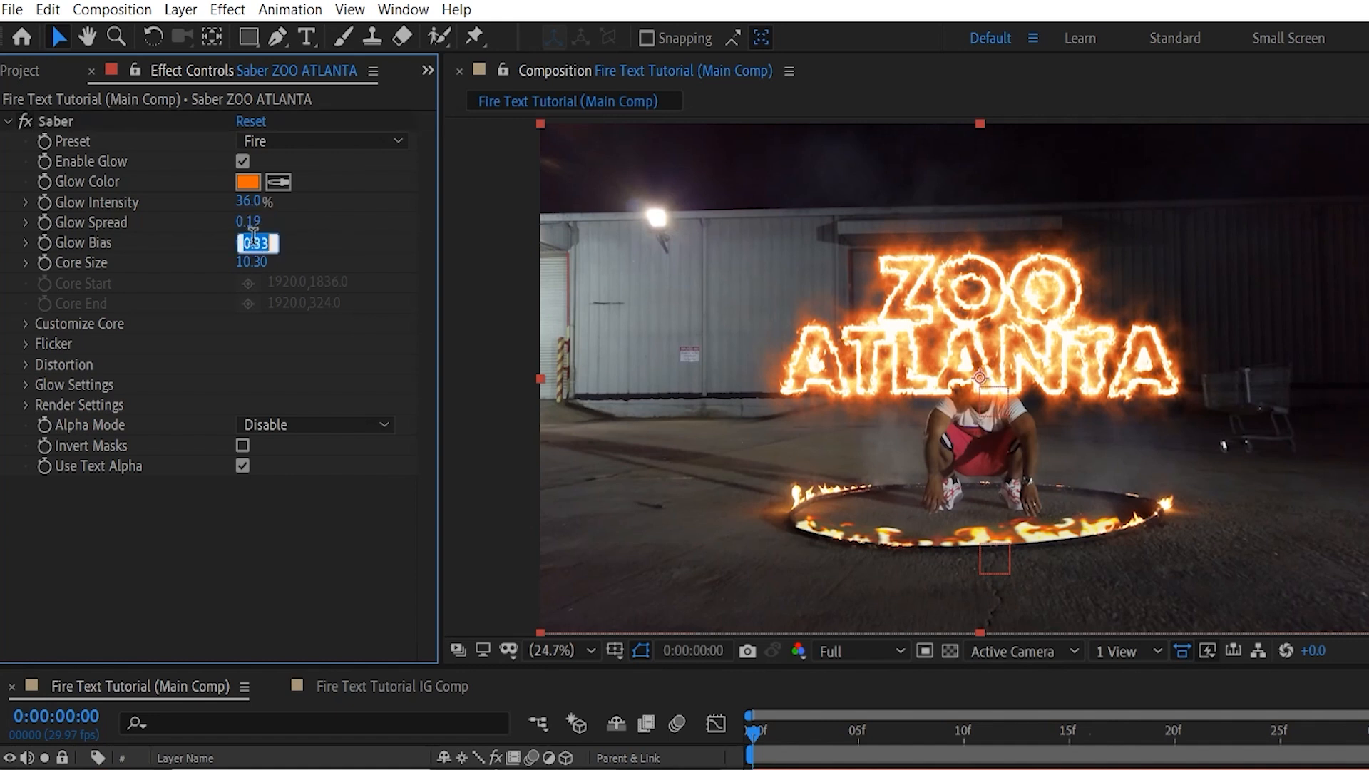
{"action": "key", "text": "BackSpace"}
{"action": "type", "text": ".48"}
{"action": "left_click", "coordinate": [316, 243]}
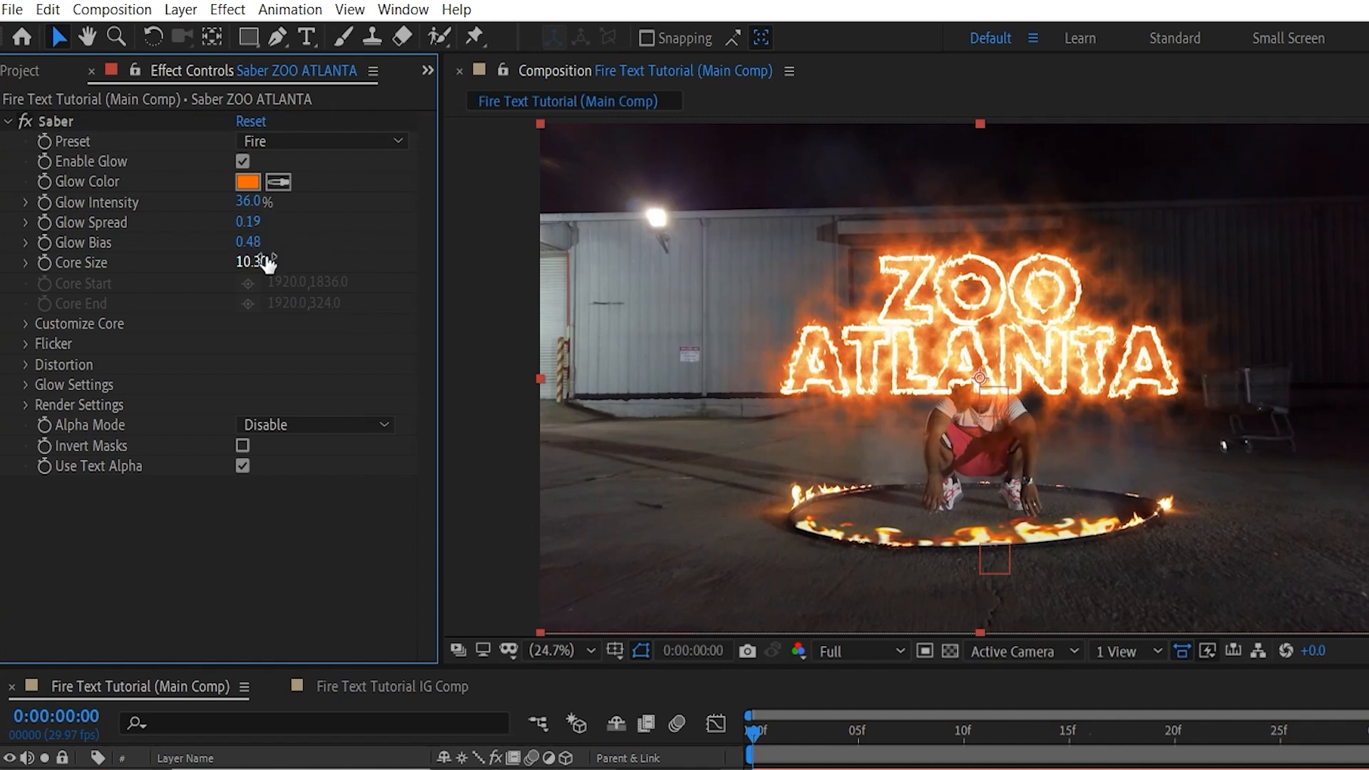
Set the ZOO ATLANTA Saber's Core Size to 5.
{"action": "left_click", "coordinate": [257, 262]}
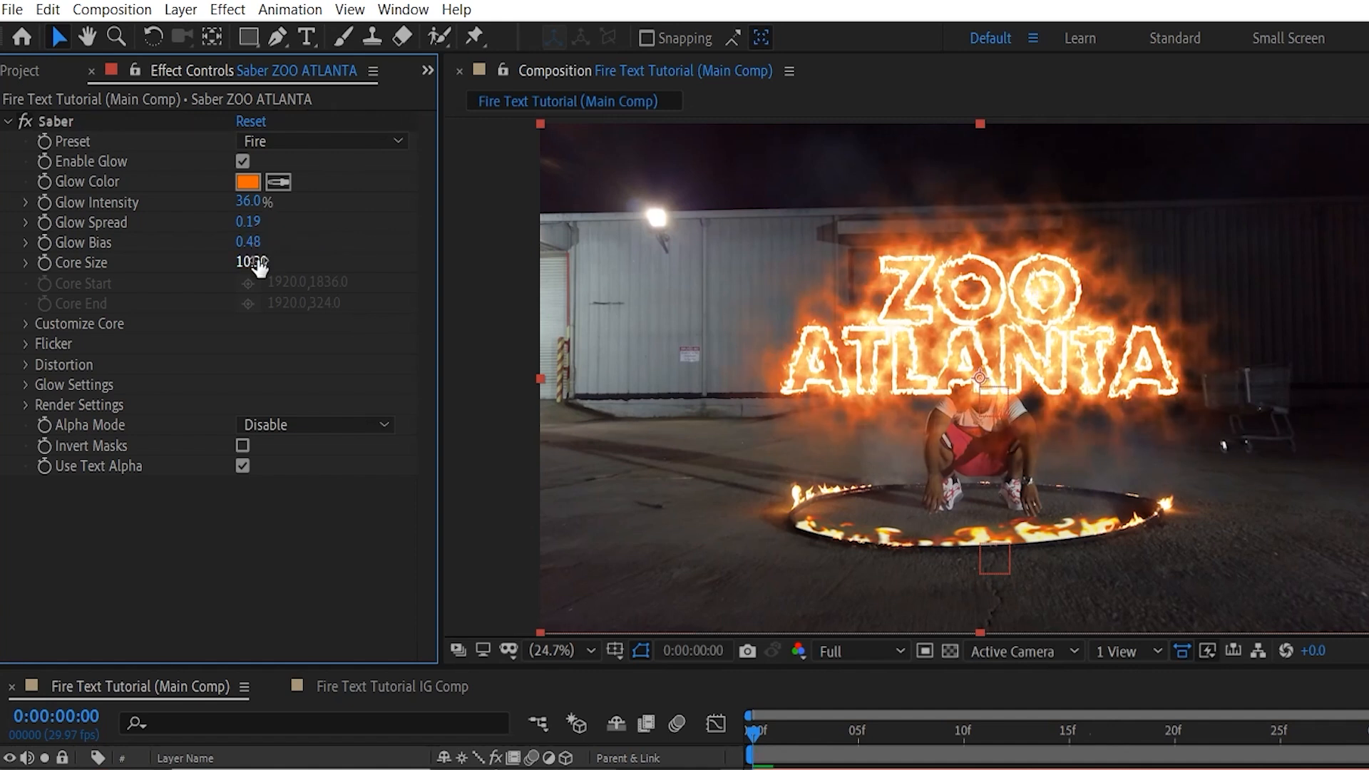
{"action": "type", "text": "5"}
{"action": "left_click", "coordinate": [323, 258]}
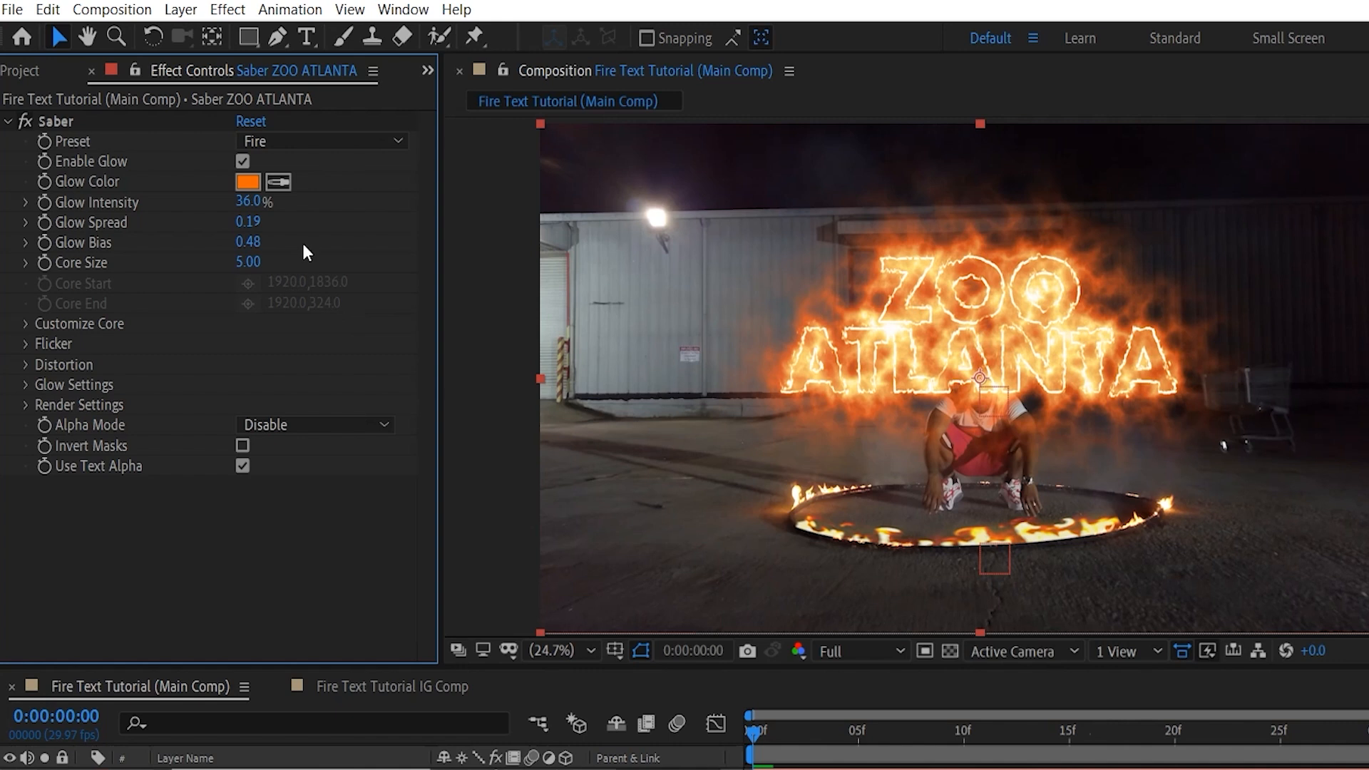
Set the ZOO ATLANTA Saber's Halo Intensity to 250% and Halo Size to 400%.
{"action": "left_click", "coordinate": [26, 324]}
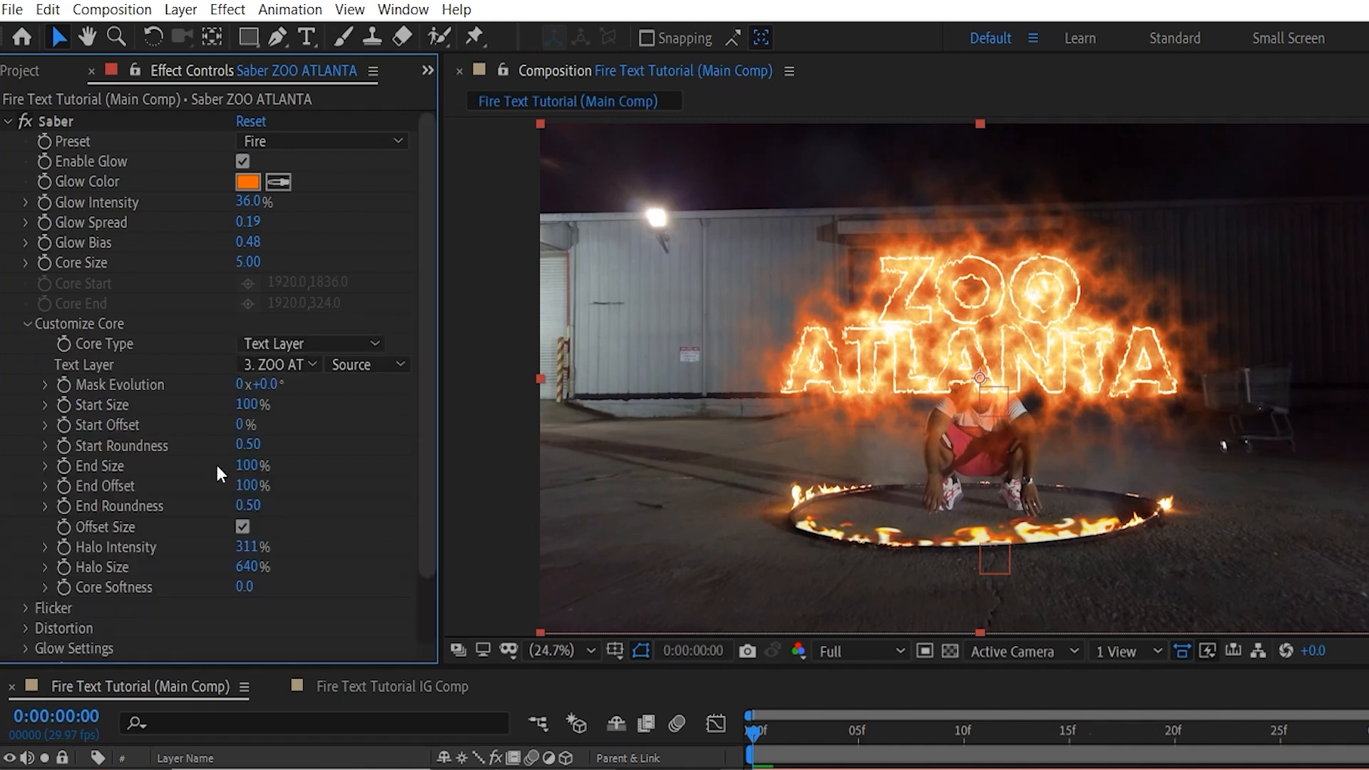
{"action": "left_click", "coordinate": [246, 547]}
{"action": "type", "text": "250"}
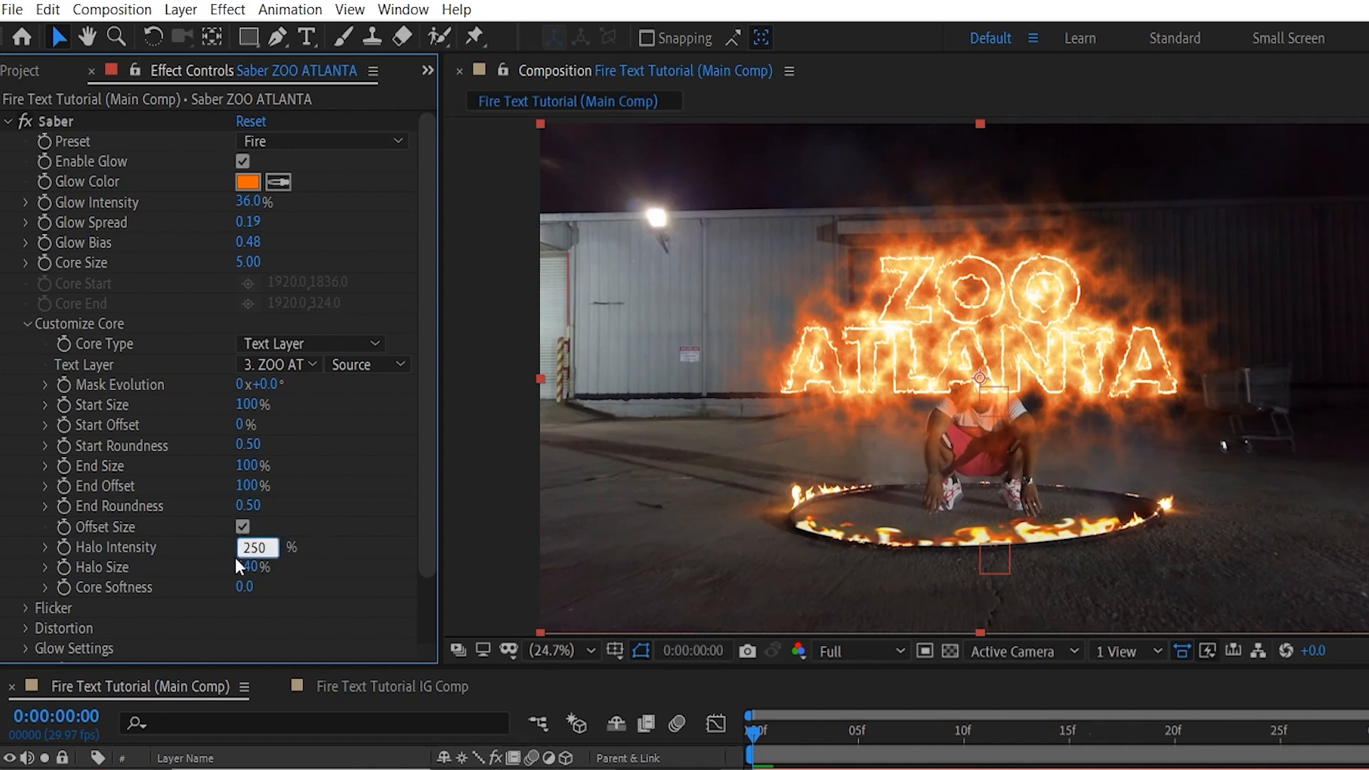
{"action": "key", "text": "Return"}
{"action": "left_click", "coordinate": [248, 568]}
{"action": "type", "text": "400"}
{"action": "key", "text": "Return"}
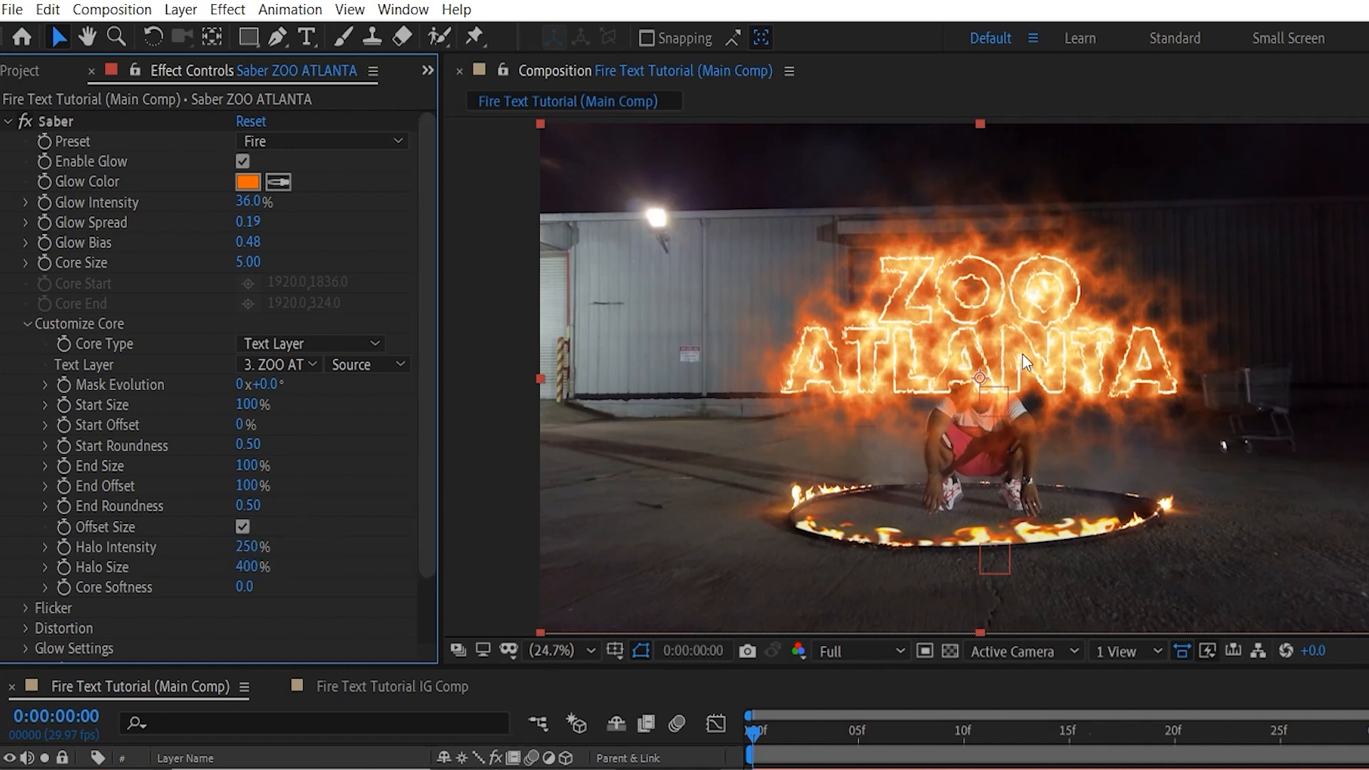
{"action": "left_click", "coordinate": [29, 324]}
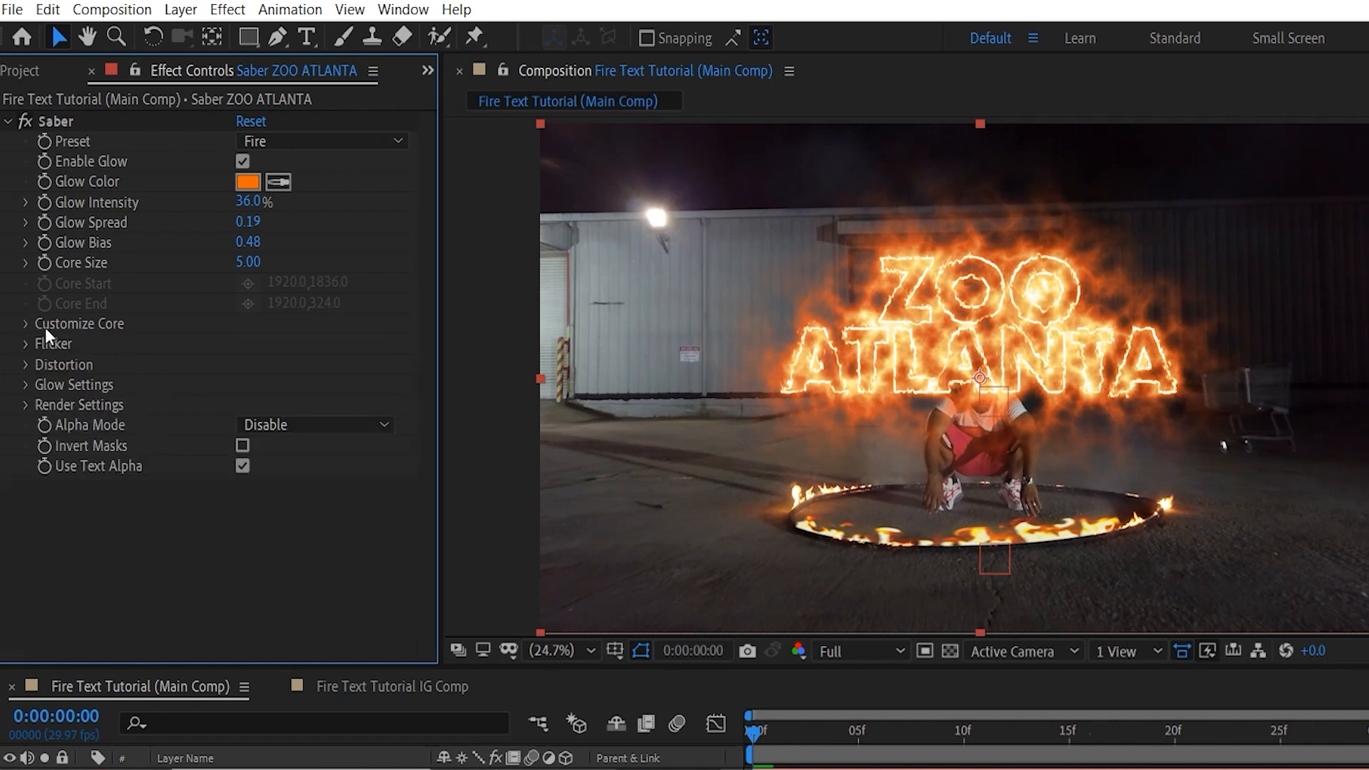
Set the ZOO ATLANTA Saber's core Distortion Amount to 10 and collapse the effect's settings.
{"action": "left_click", "coordinate": [28, 366]}
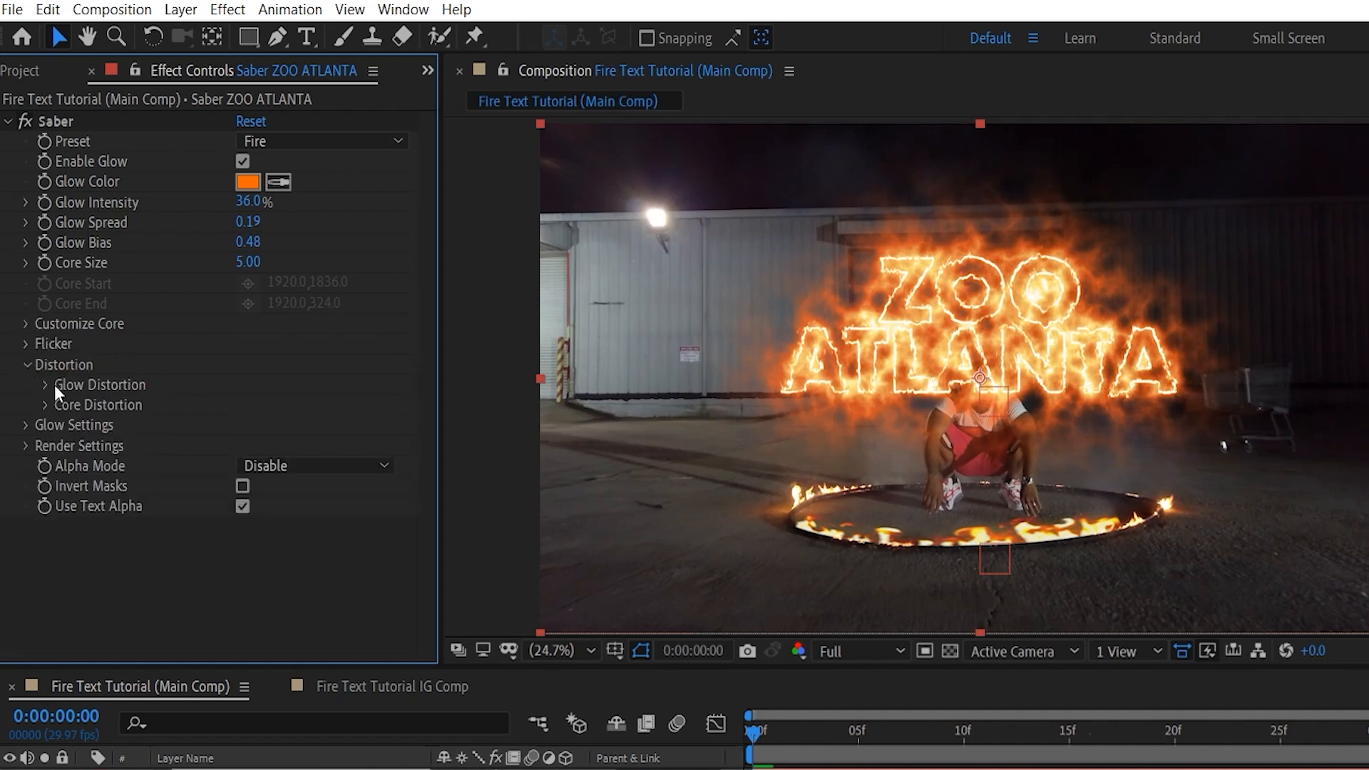
{"action": "left_click", "coordinate": [44, 404]}
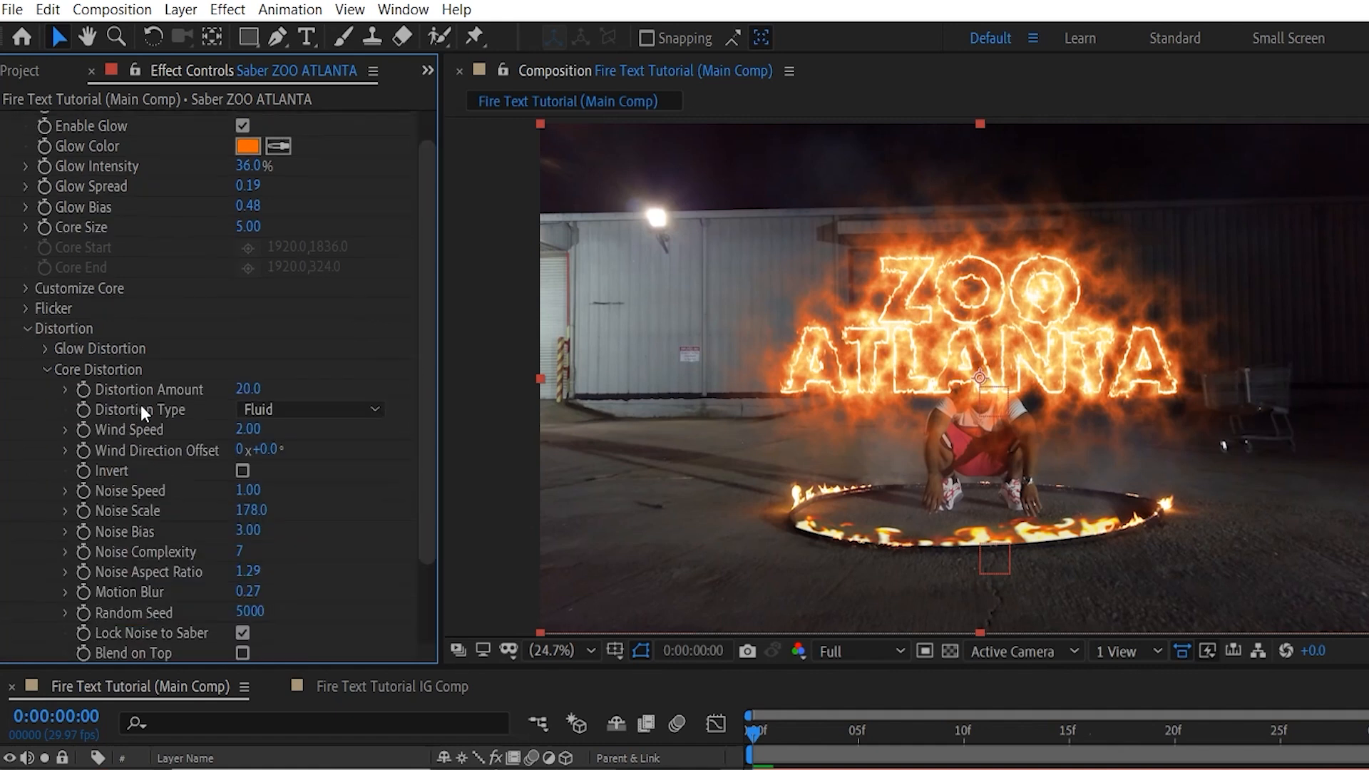
{"action": "left_click", "coordinate": [243, 385]}
{"action": "type", "text": "10"}
{"action": "key", "text": "Return"}
{"action": "left_click", "coordinate": [47, 370]}
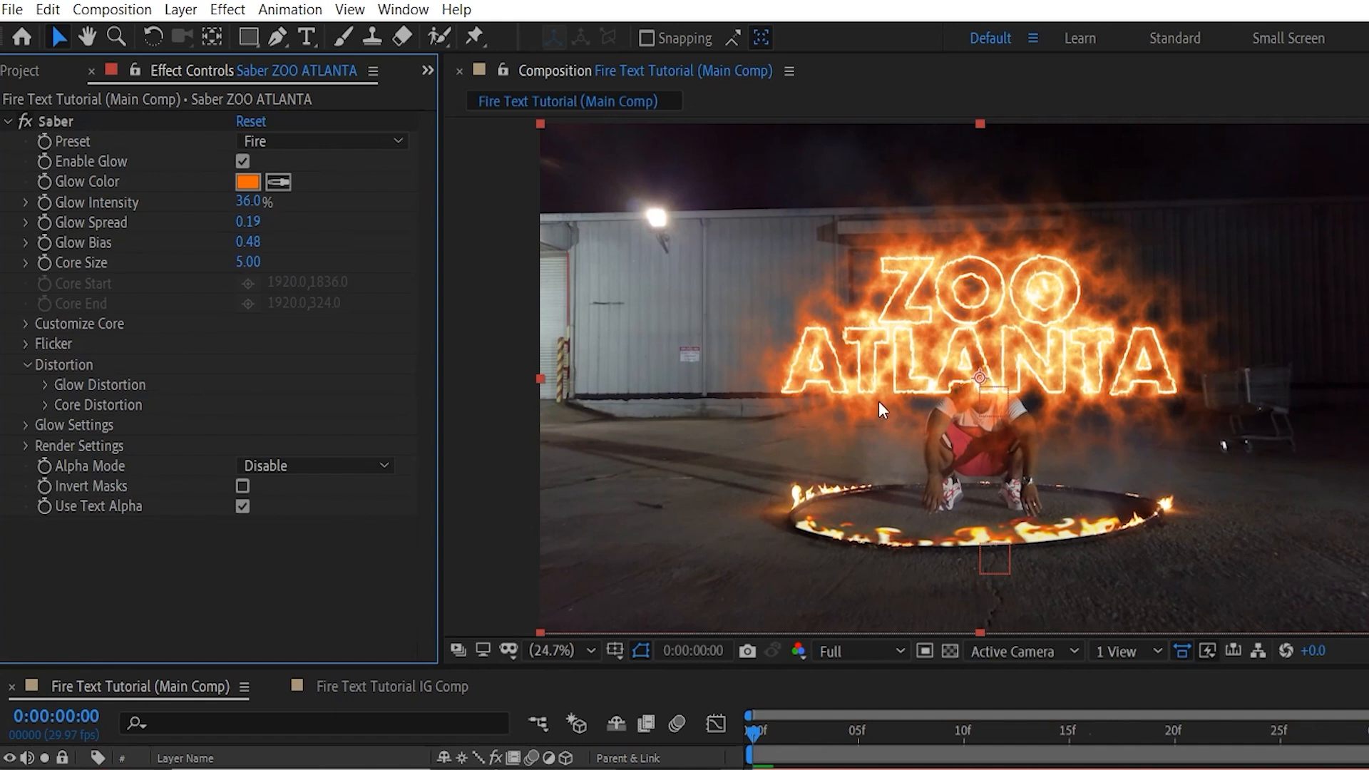
{"action": "left_click", "coordinate": [8, 122]}
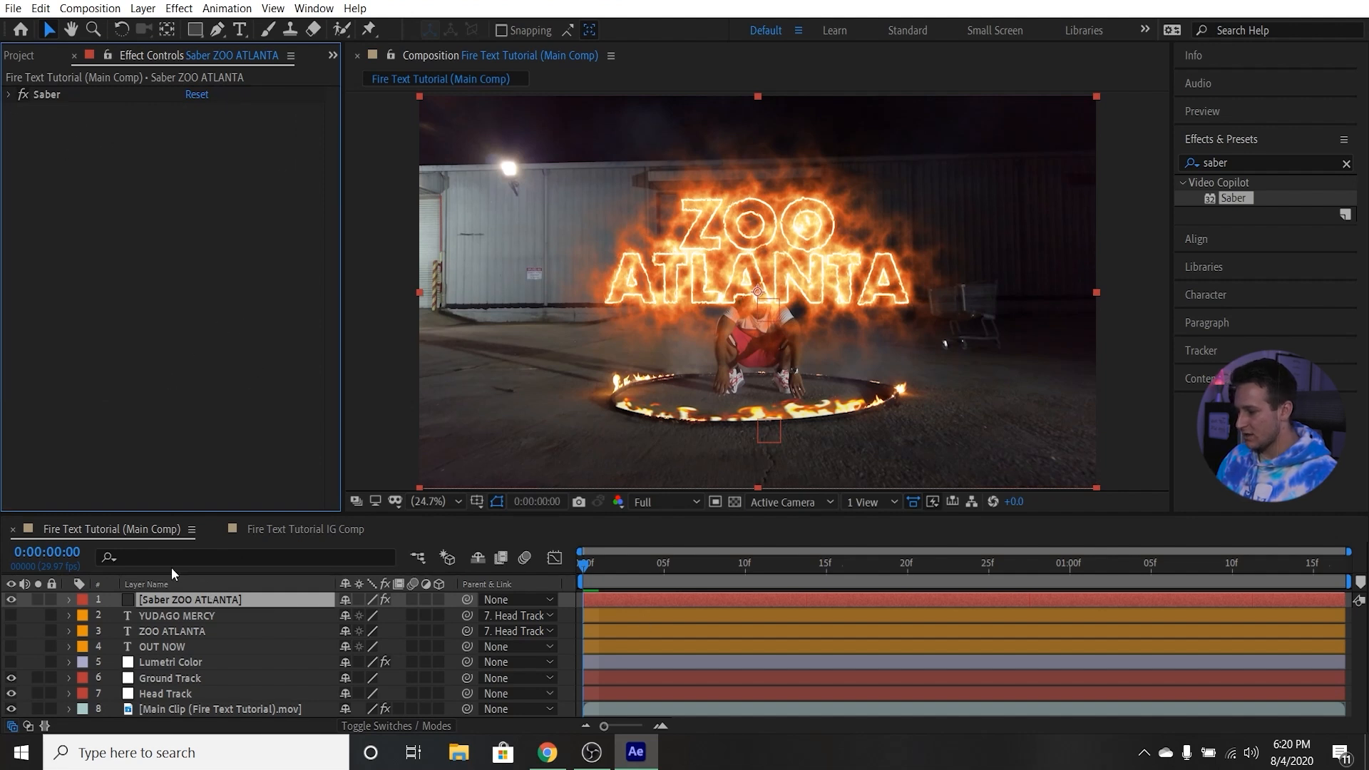
Create a 3840 x 2160 px solid named "Saber YUDAGO MERCY" and give it a Saber effect with the Fire preset and YUDAGO MERCY as core text.
{"action": "left_click", "coordinate": [182, 616]}
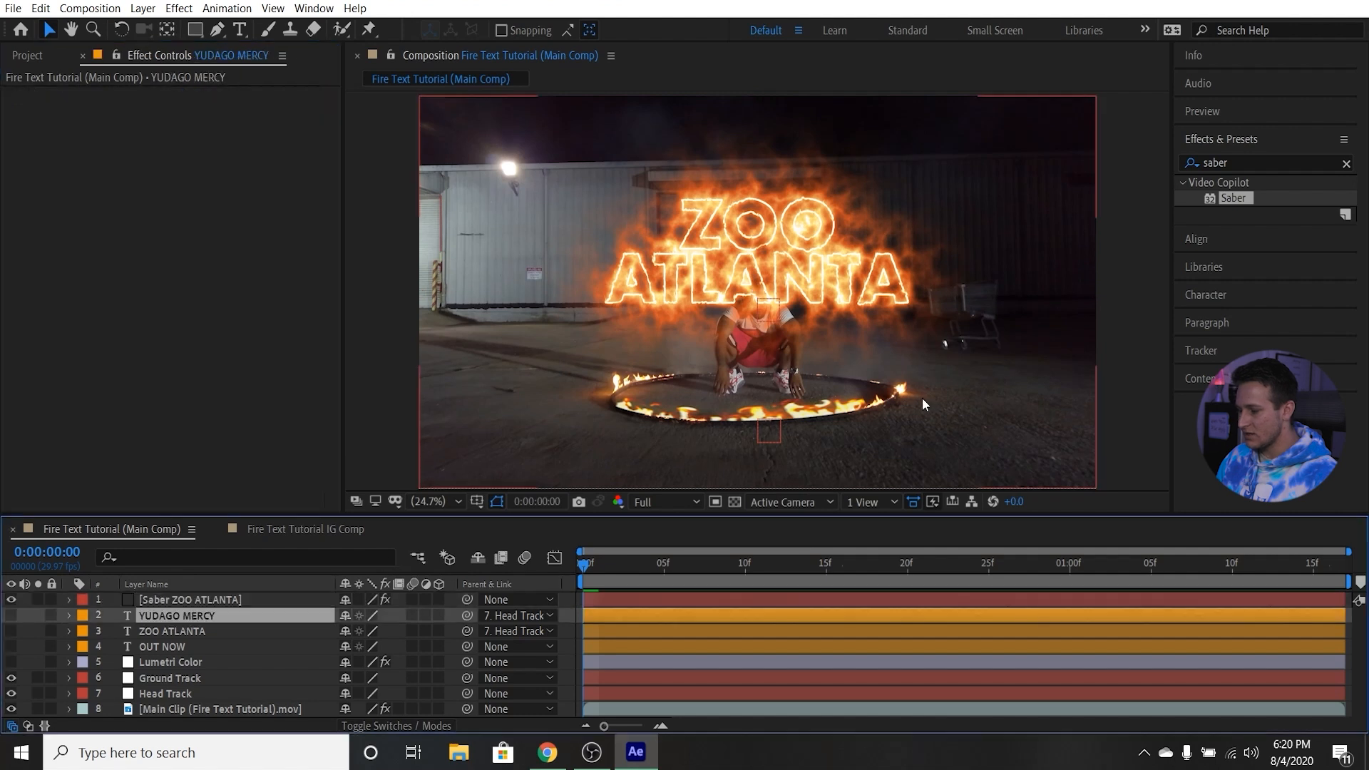
{"action": "left_click", "coordinate": [179, 644]}
{"action": "left_click", "coordinate": [179, 601]}
{"action": "key", "text": "ctrl+y"}
{"action": "type", "text": "Saber YUDAGO MERCY"}
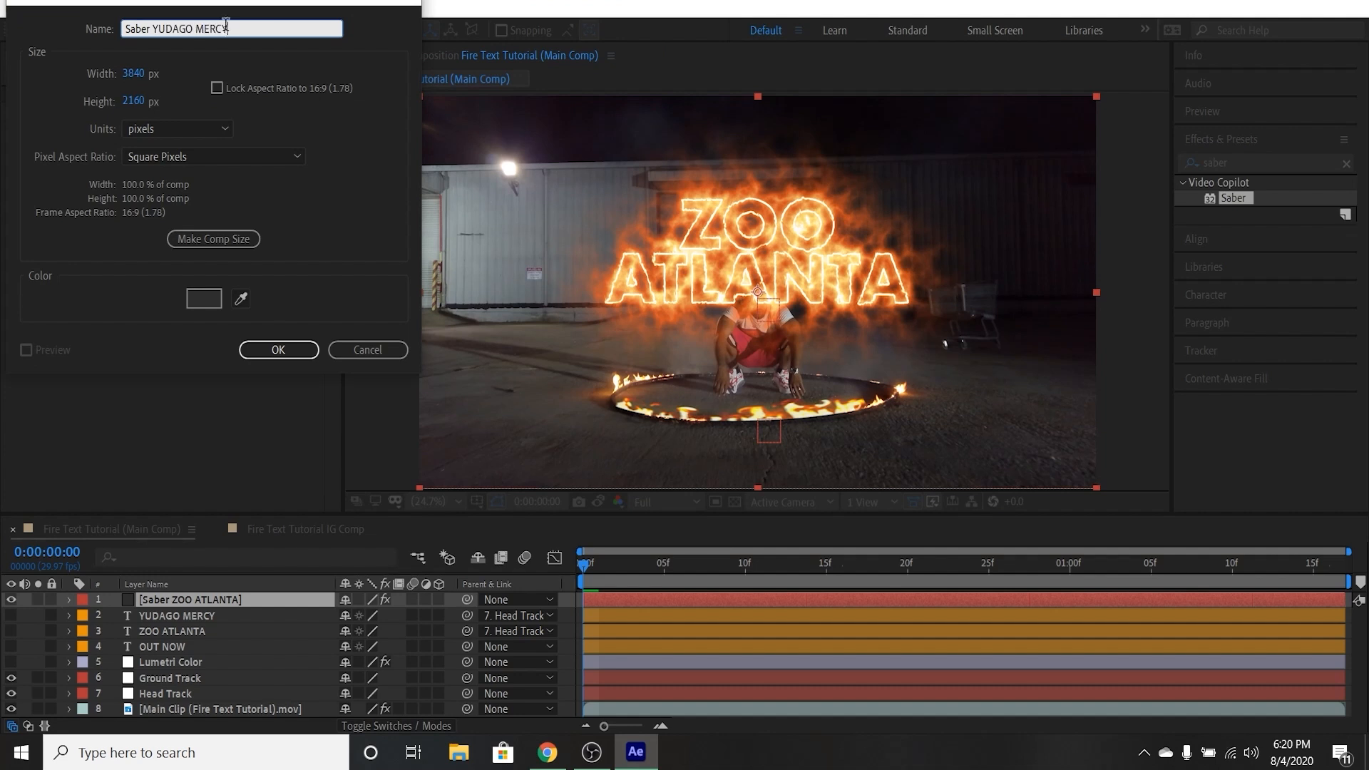
{"action": "key", "text": "Return"}
{"action": "double_click", "coordinate": [1234, 198]}
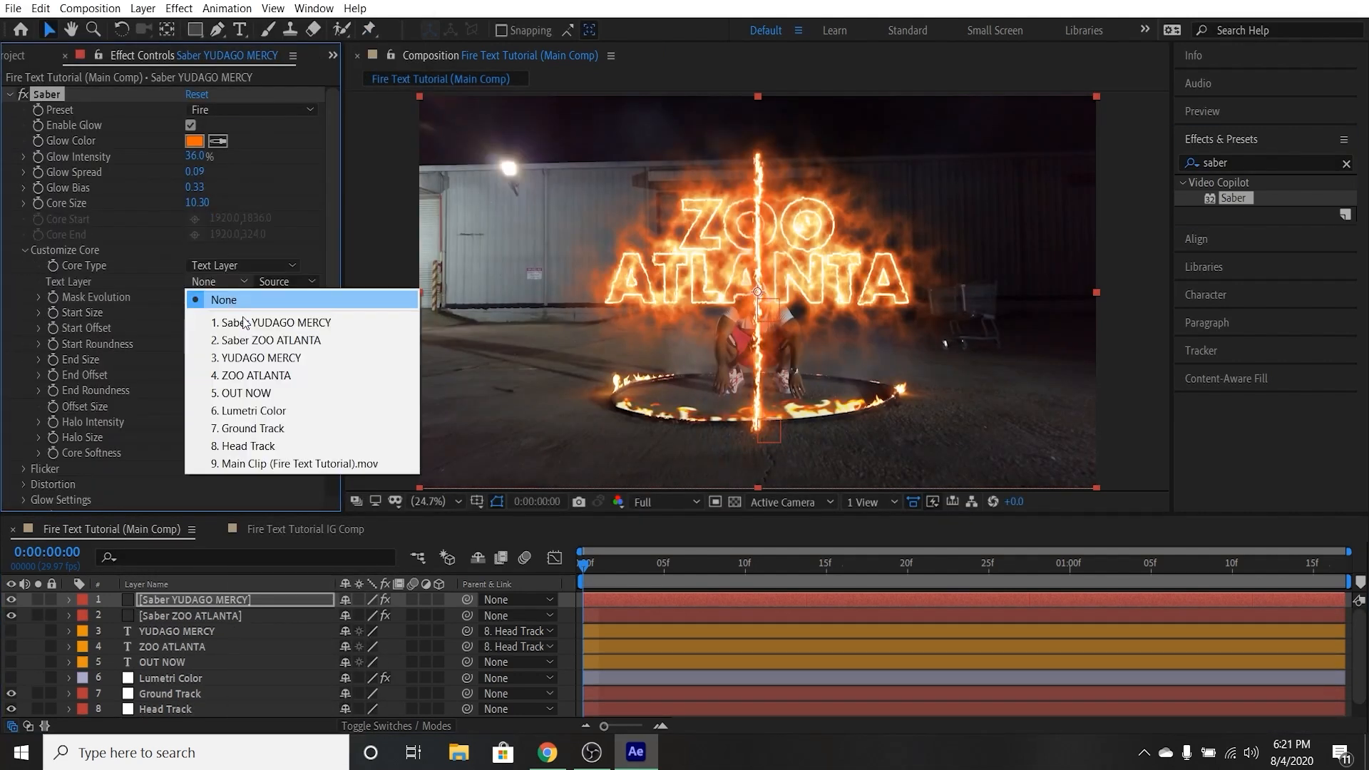
{"action": "left_click", "coordinate": [280, 358]}
Set the YUDAGO MERCY Saber's Glow Intensity to 30%, Glow Spread to 0.19, Glow Bias to 0.43 and Core Size to 2.
{"action": "left_click", "coordinate": [194, 156]}
{"action": "type", "text": "30"}
{"action": "left_click", "coordinate": [195, 172]}
{"action": "type", "text": "0.19"}
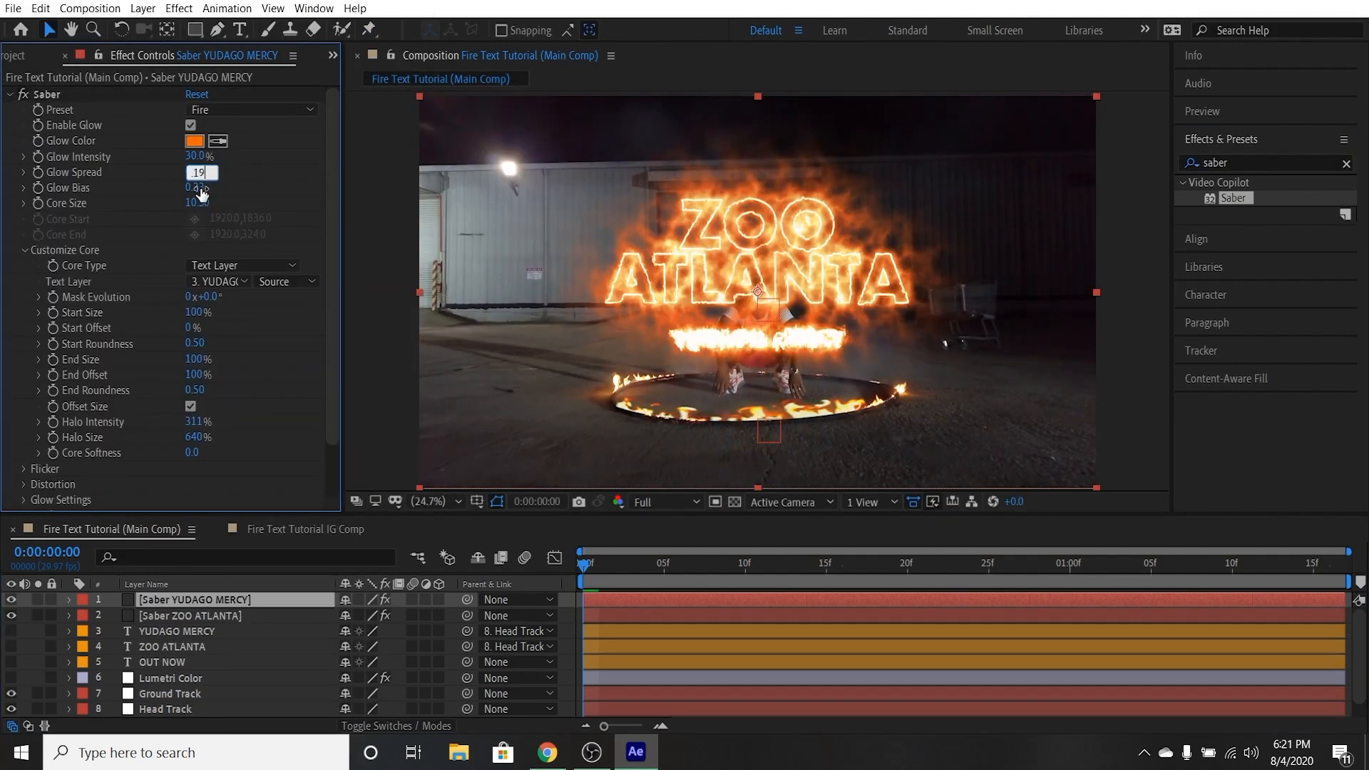
{"action": "left_click", "coordinate": [195, 188]}
{"action": "type", "text": "0.43"}
{"action": "left_click", "coordinate": [198, 203]}
{"action": "type", "text": "2"}
{"action": "key", "text": "Return"}
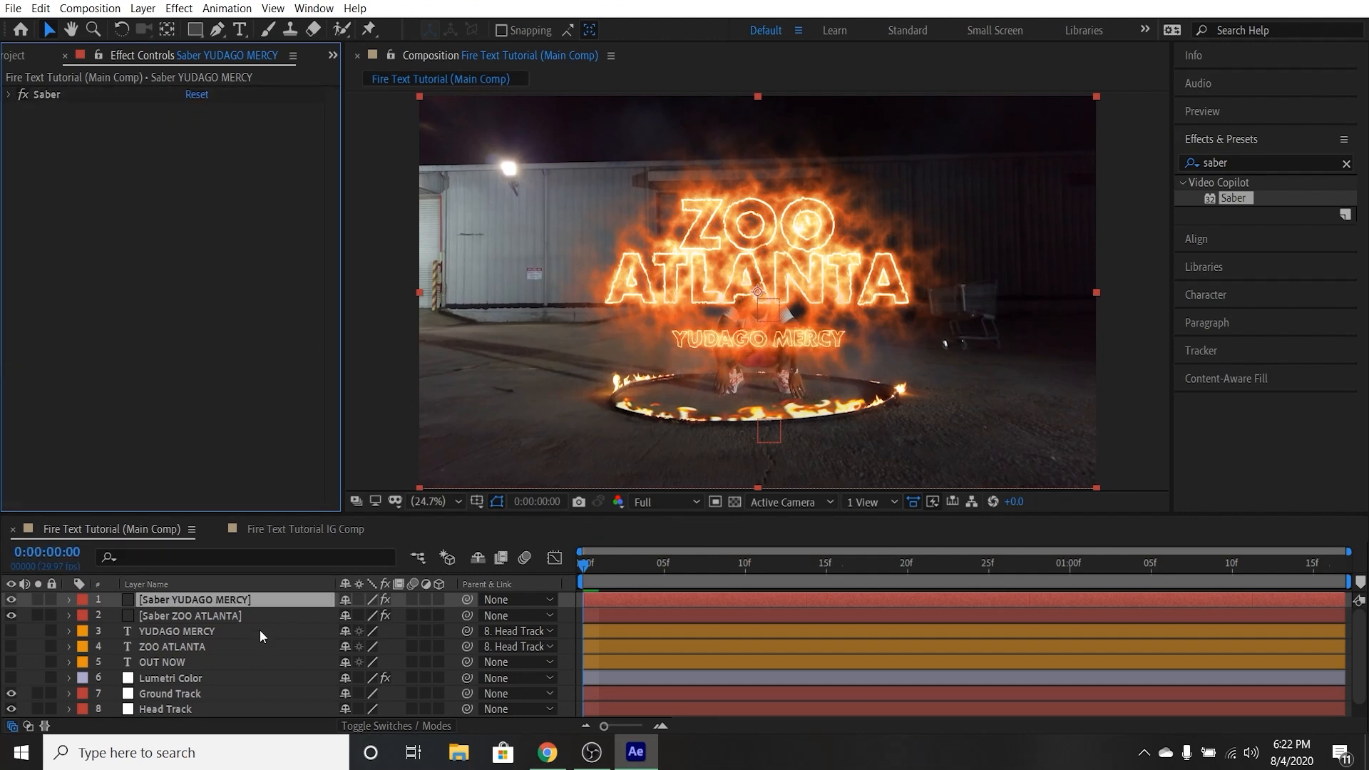
Create a new solid named "Saber OUT NOW" at the top of the layer stack.
{"action": "left_click", "coordinate": [143, 7]}
{"action": "mouse_move", "coordinate": [162, 28]}
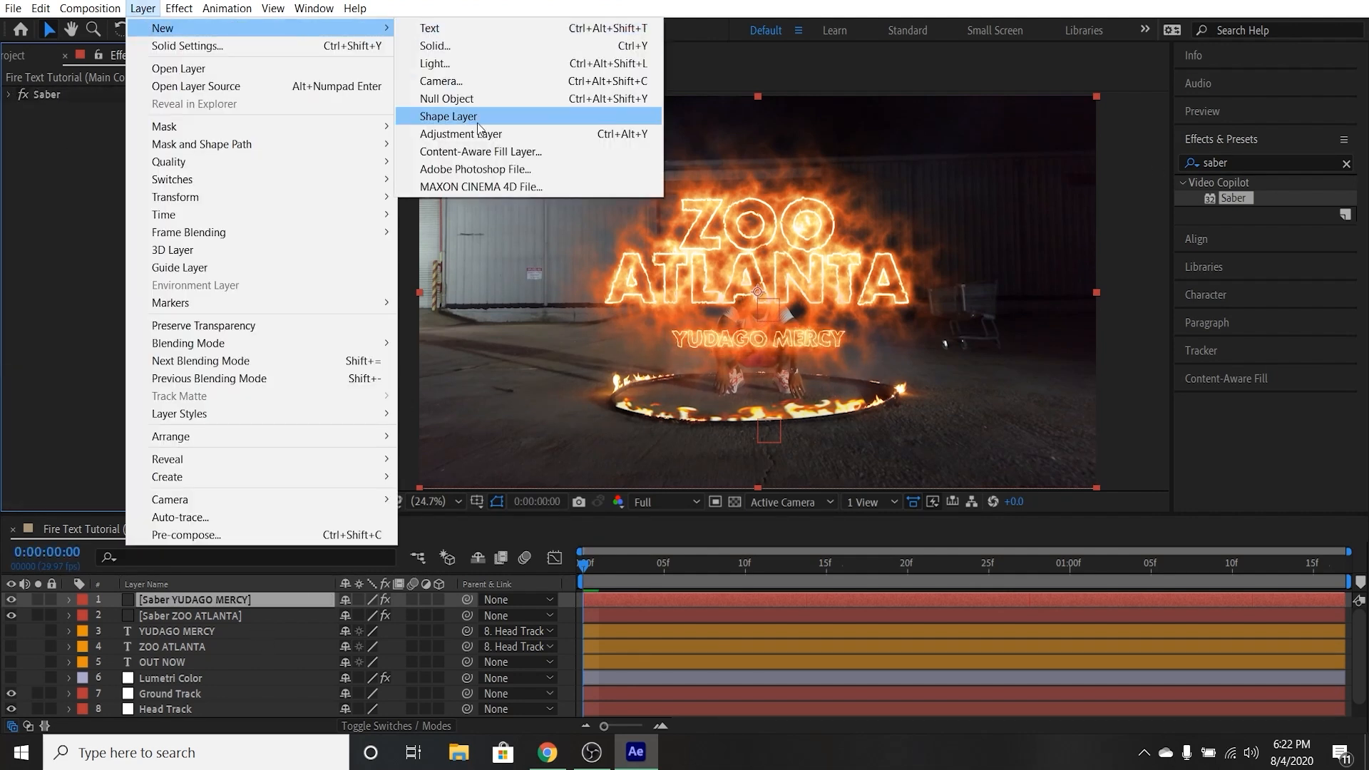
{"action": "left_click", "coordinate": [448, 46]}
{"action": "type", "text": "Saber OUT NOW"}
{"action": "left_click", "coordinate": [273, 349]}
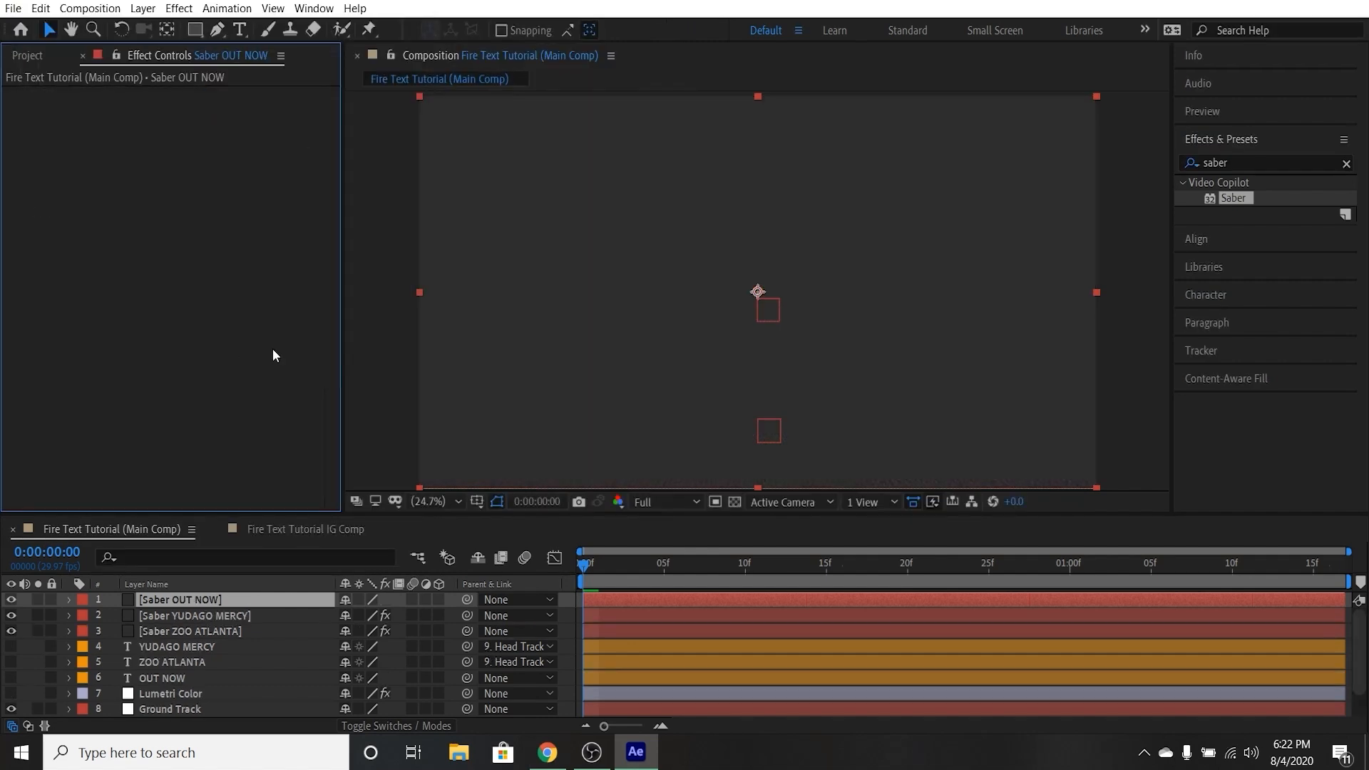
Apply the Saber effect to the Saber OUT NOW solid with the Fire preset and the OUT NOW text layer as its core.
{"action": "left_click_drag", "start_coordinate": [1234, 198], "coordinate": [840, 254]}
{"action": "left_click", "coordinate": [205, 110]}
{"action": "left_click", "coordinate": [264, 164]}
{"action": "left_click", "coordinate": [243, 266]}
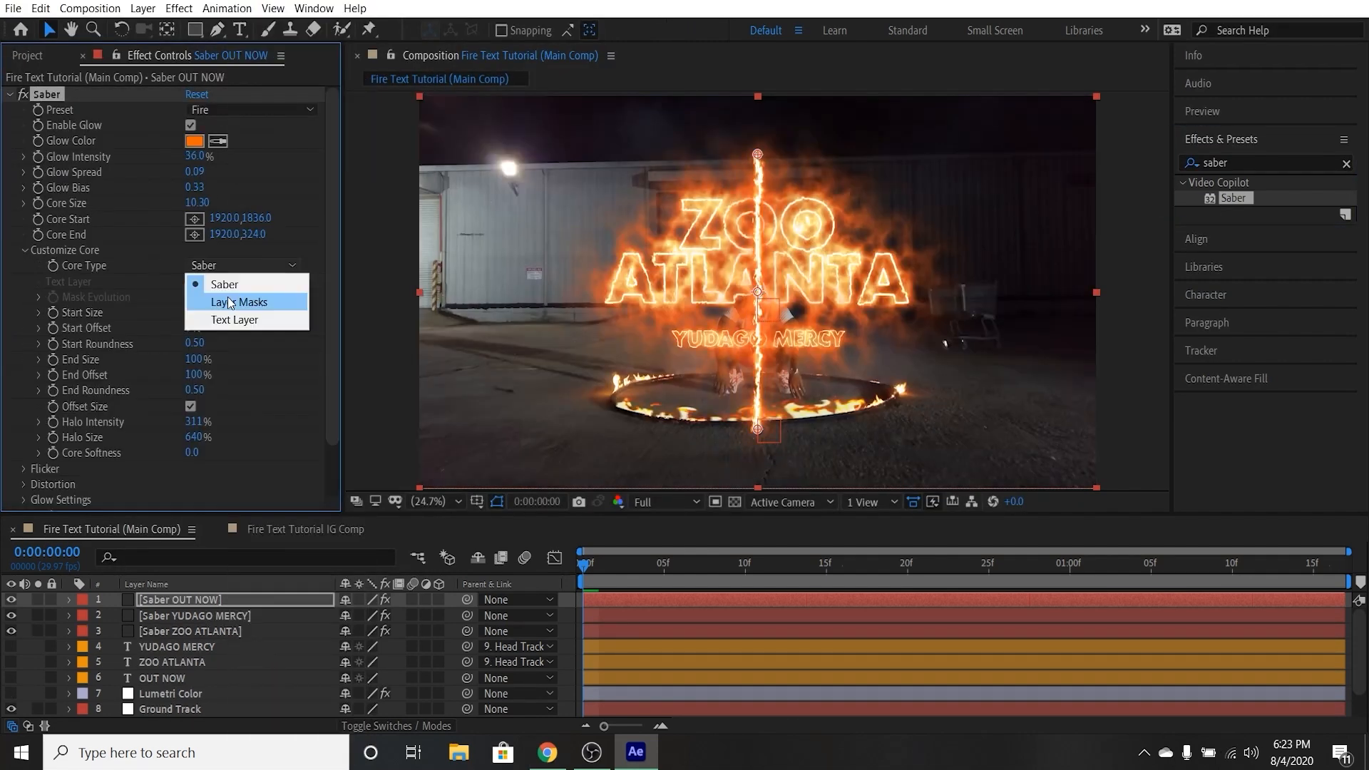
{"action": "left_click", "coordinate": [228, 299]}
Set the OUT NOW Saber's Glow Bias to 0.43 and Core Size to 4, and collapse the effect's settings.
{"action": "left_click", "coordinate": [195, 189]}
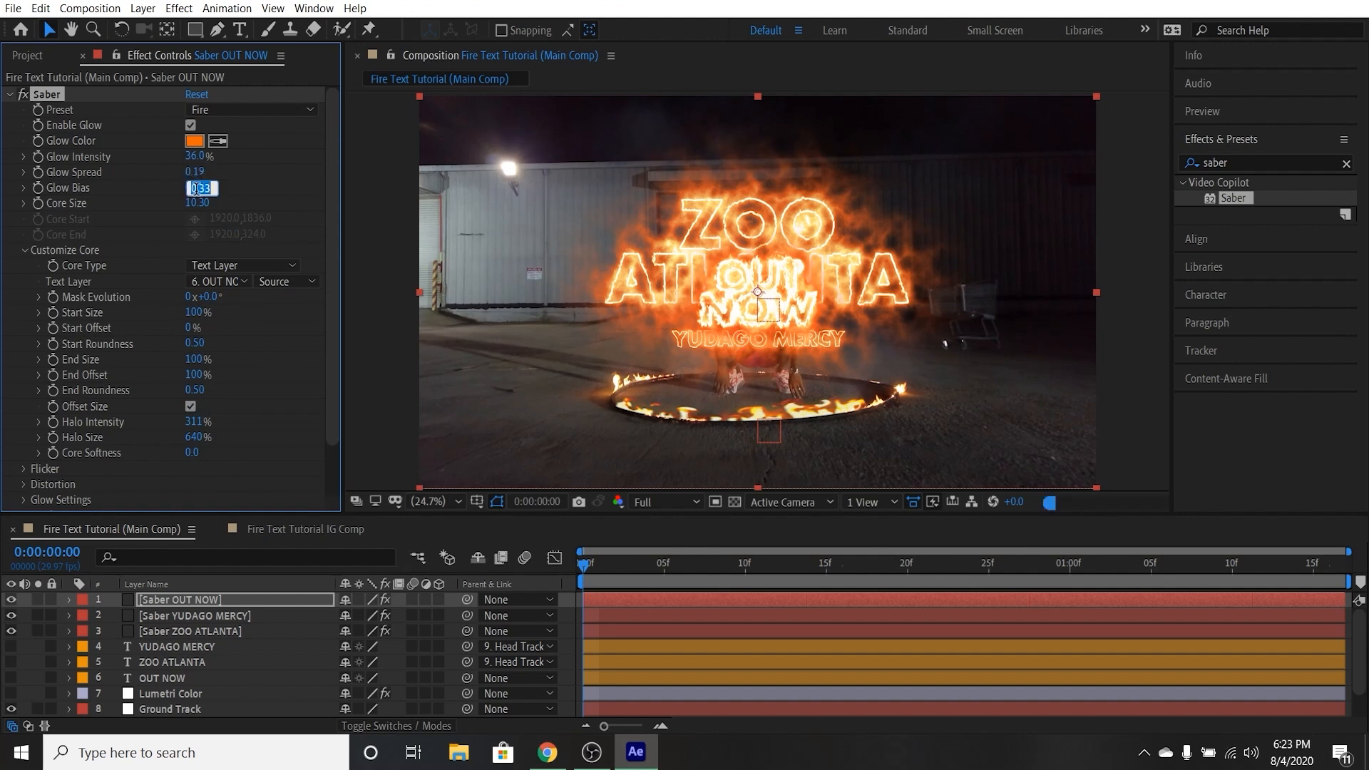
{"action": "type", "text": "0.43"}
{"action": "key", "text": "Return"}
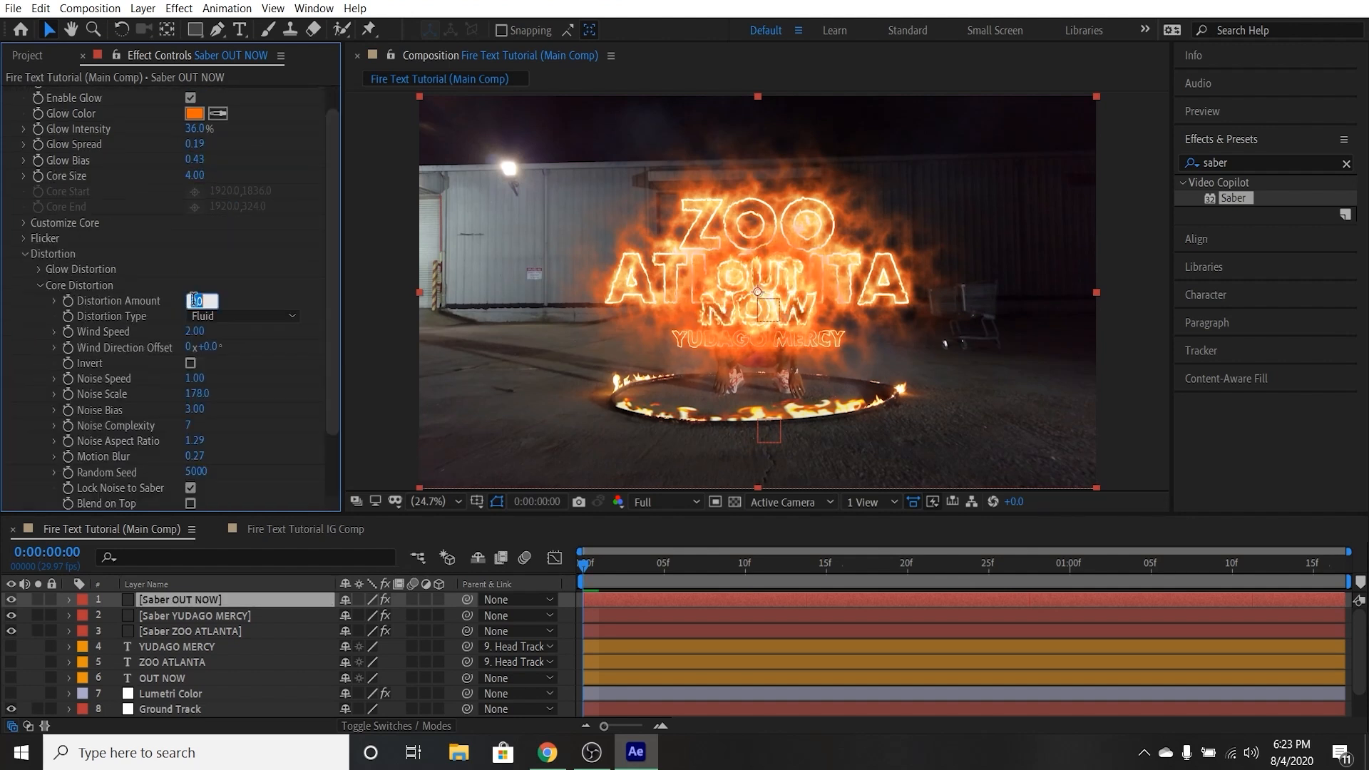
{"action": "left_click", "coordinate": [24, 255]}
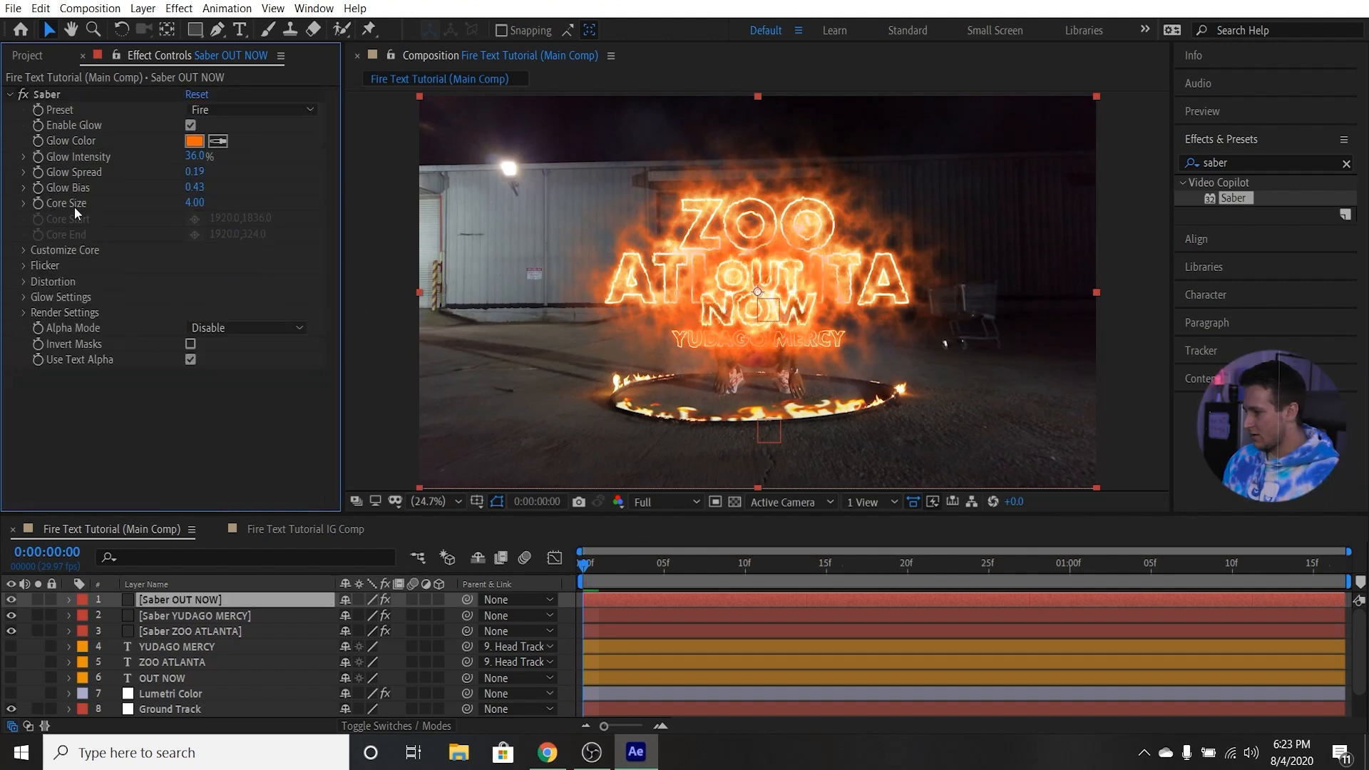
{"action": "left_click", "coordinate": [10, 95]}
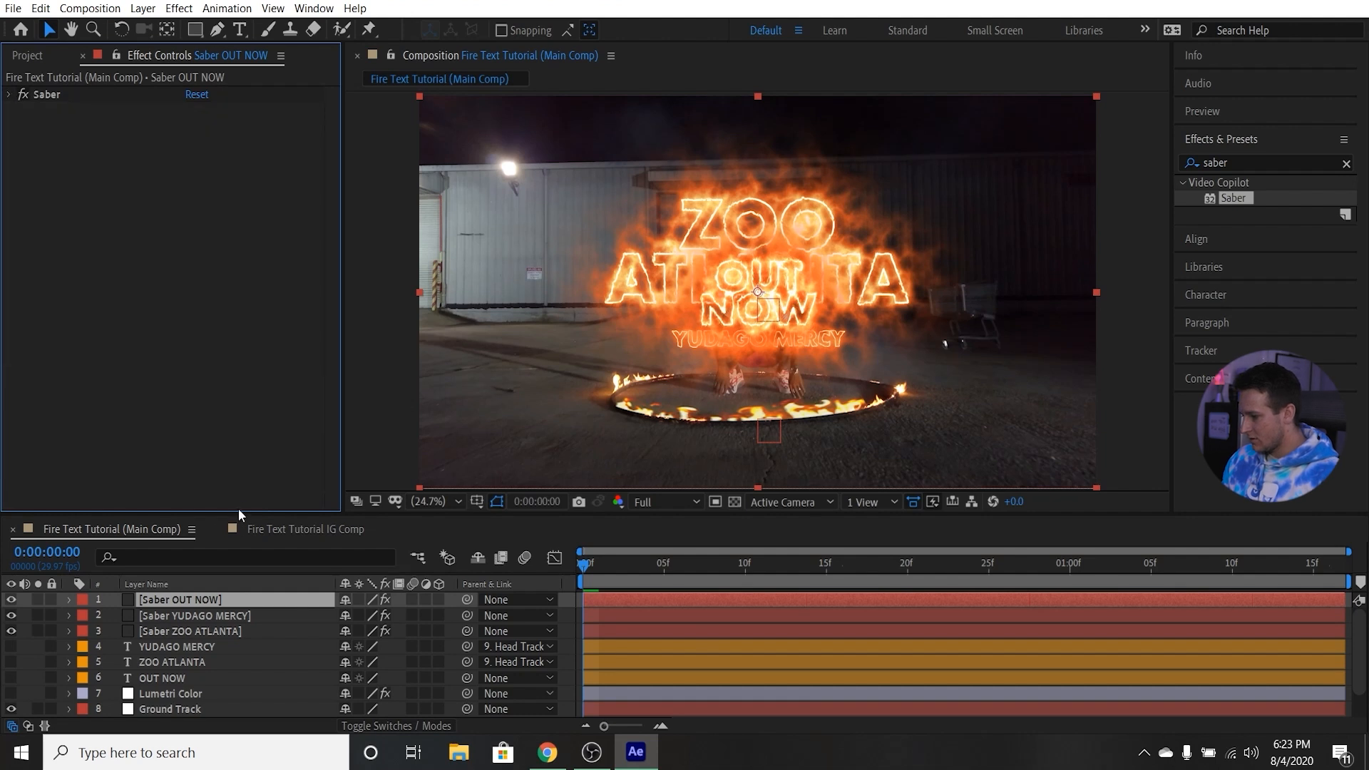
Enlarge the timeline area and give the three Saber layers the Blue label colour.
{"action": "left_click_drag", "start_coordinate": [238, 511], "coordinate": [243, 487]}
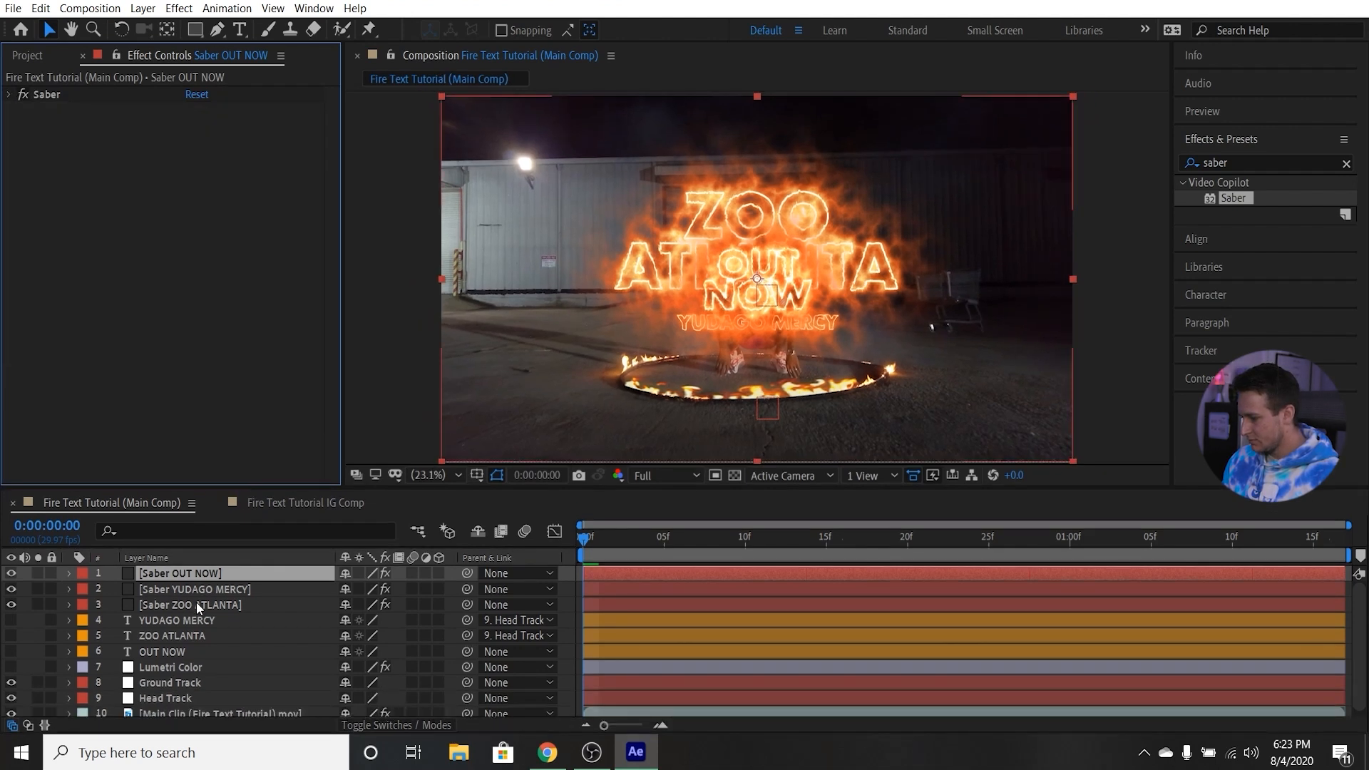
{"action": "left_click", "coordinate": [195, 605]}
{"action": "left_click", "coordinate": [179, 575], "text": "shift"}
{"action": "left_click", "coordinate": [83, 606]}
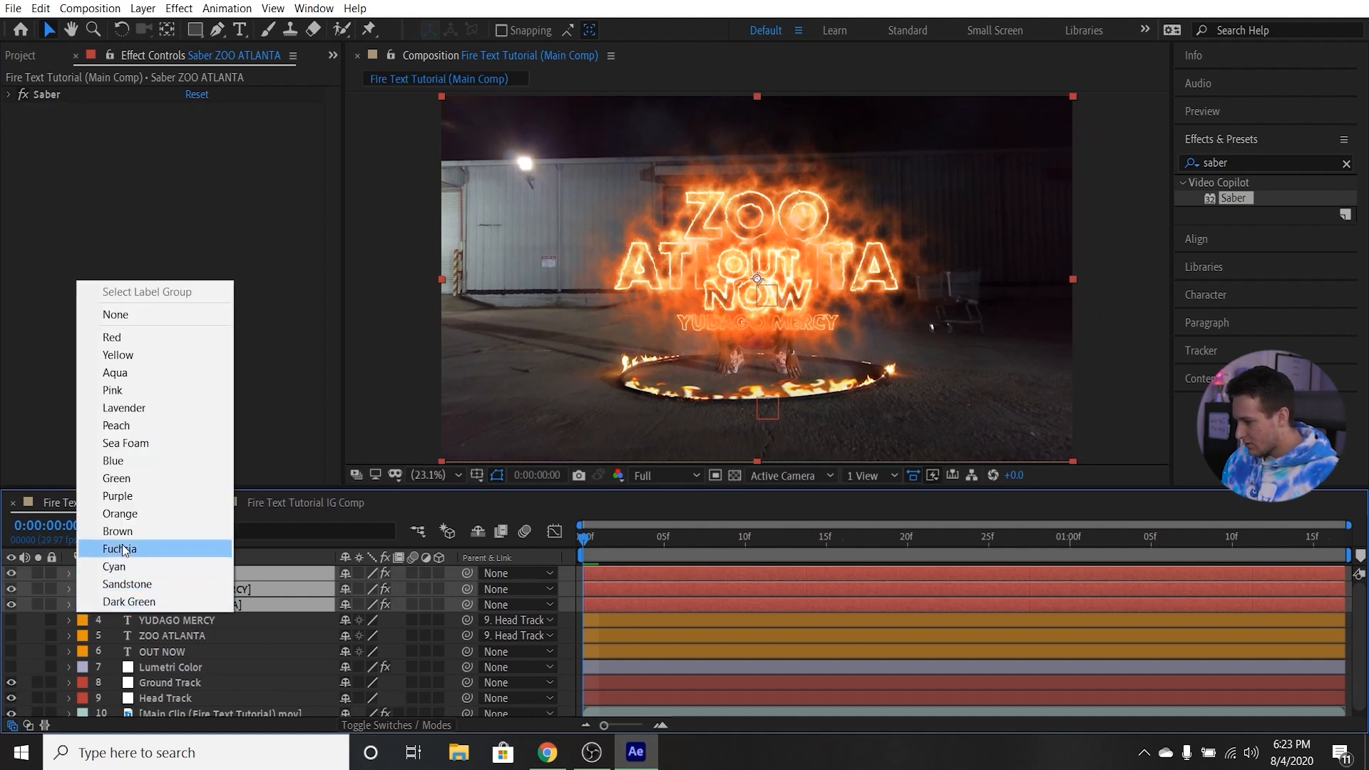
{"action": "left_click", "coordinate": [114, 461]}
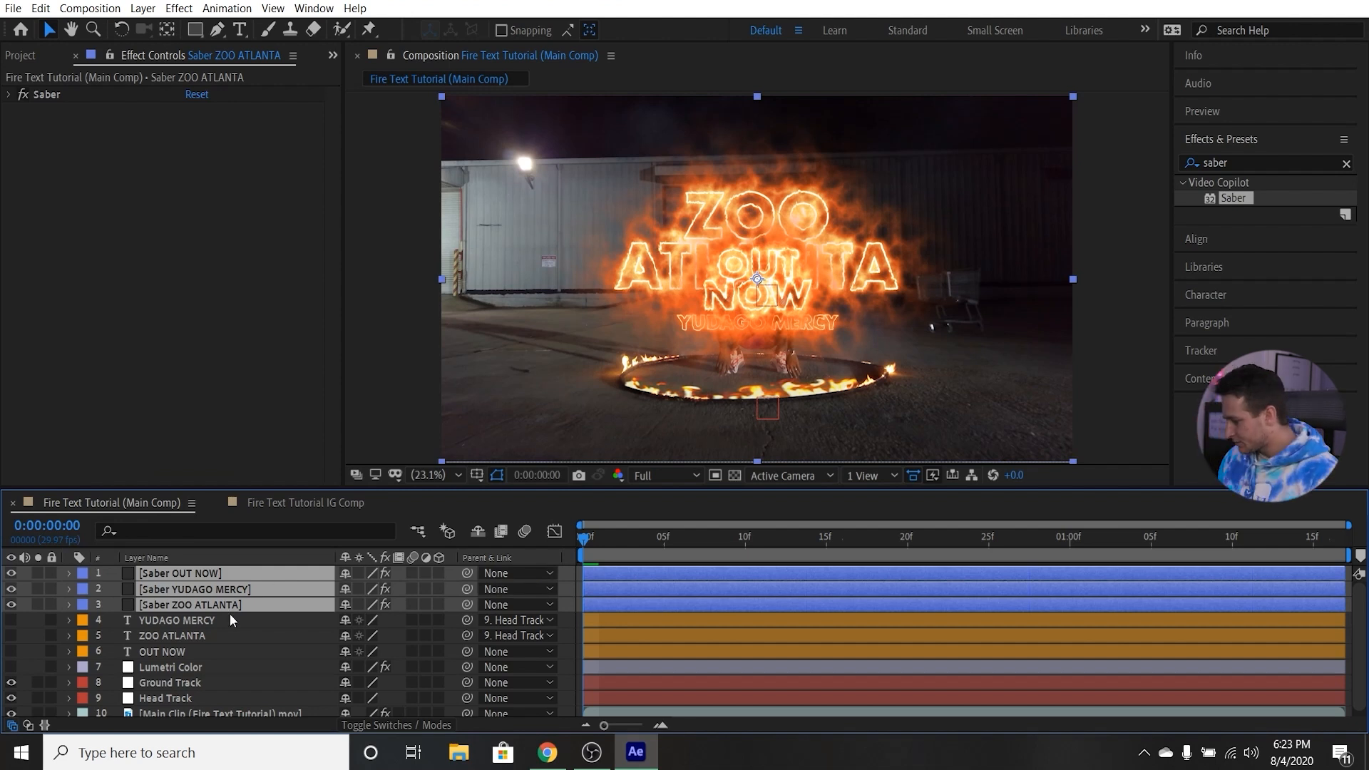
{"action": "left_click", "coordinate": [275, 637]}
At frame 28, turn the Saber OUT NOW layer into a 3D layer.
{"action": "left_click", "coordinate": [231, 573]}
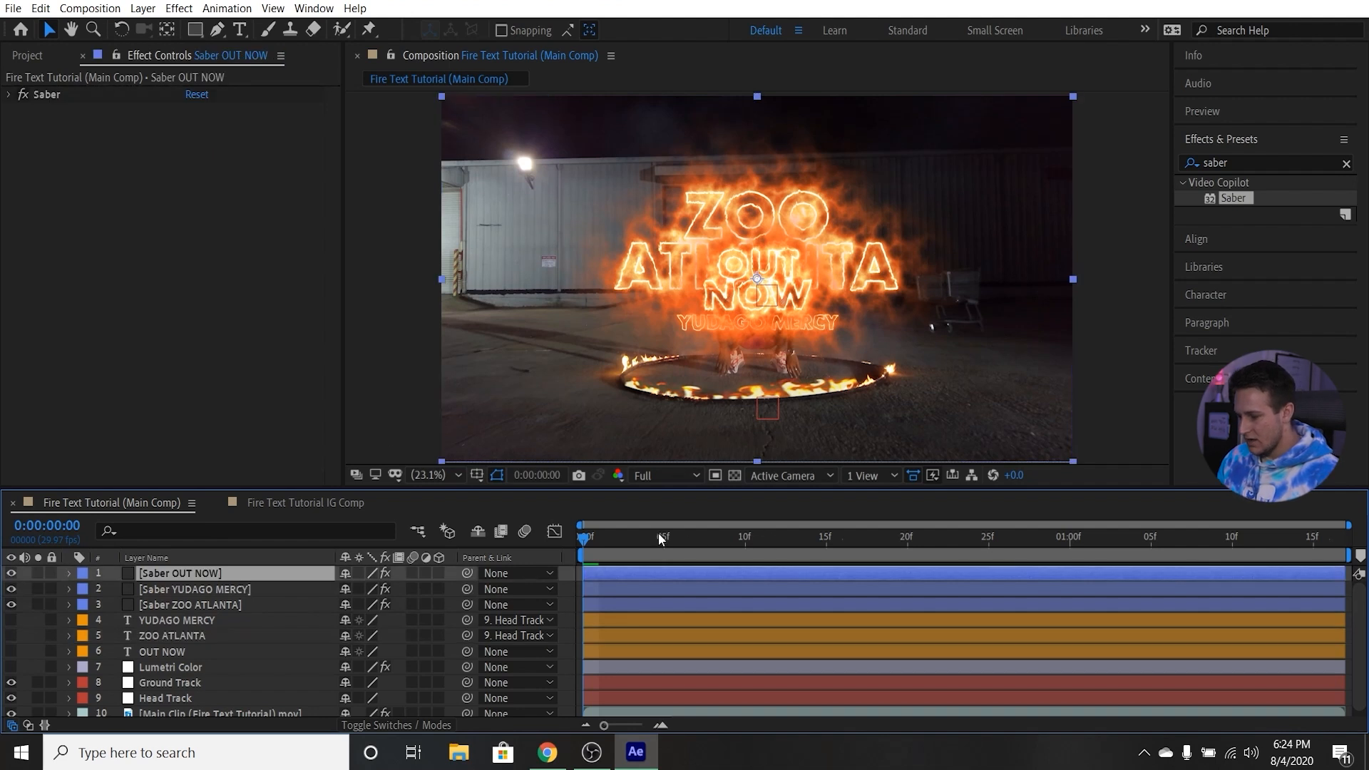
{"action": "left_click_drag", "start_coordinate": [706, 540], "coordinate": [1035, 537]}
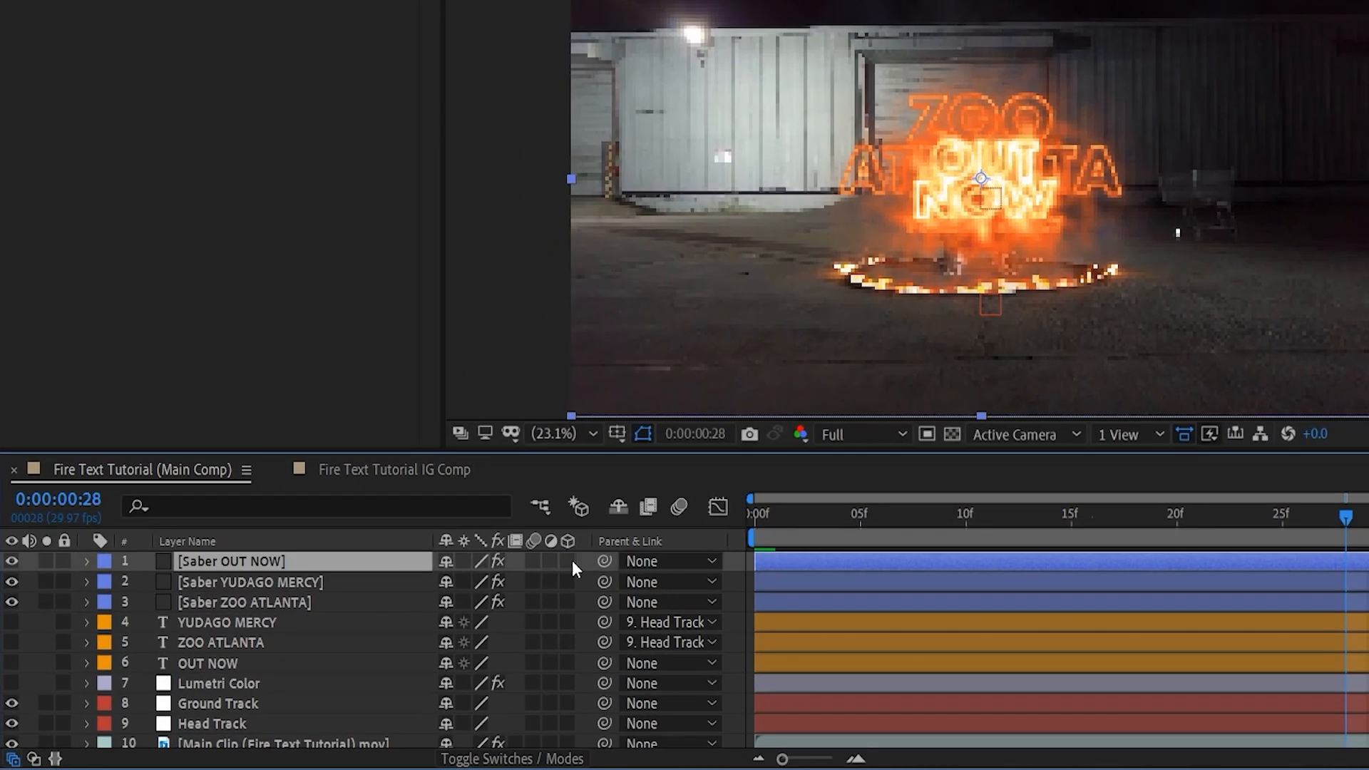
{"action": "left_click", "coordinate": [569, 560]}
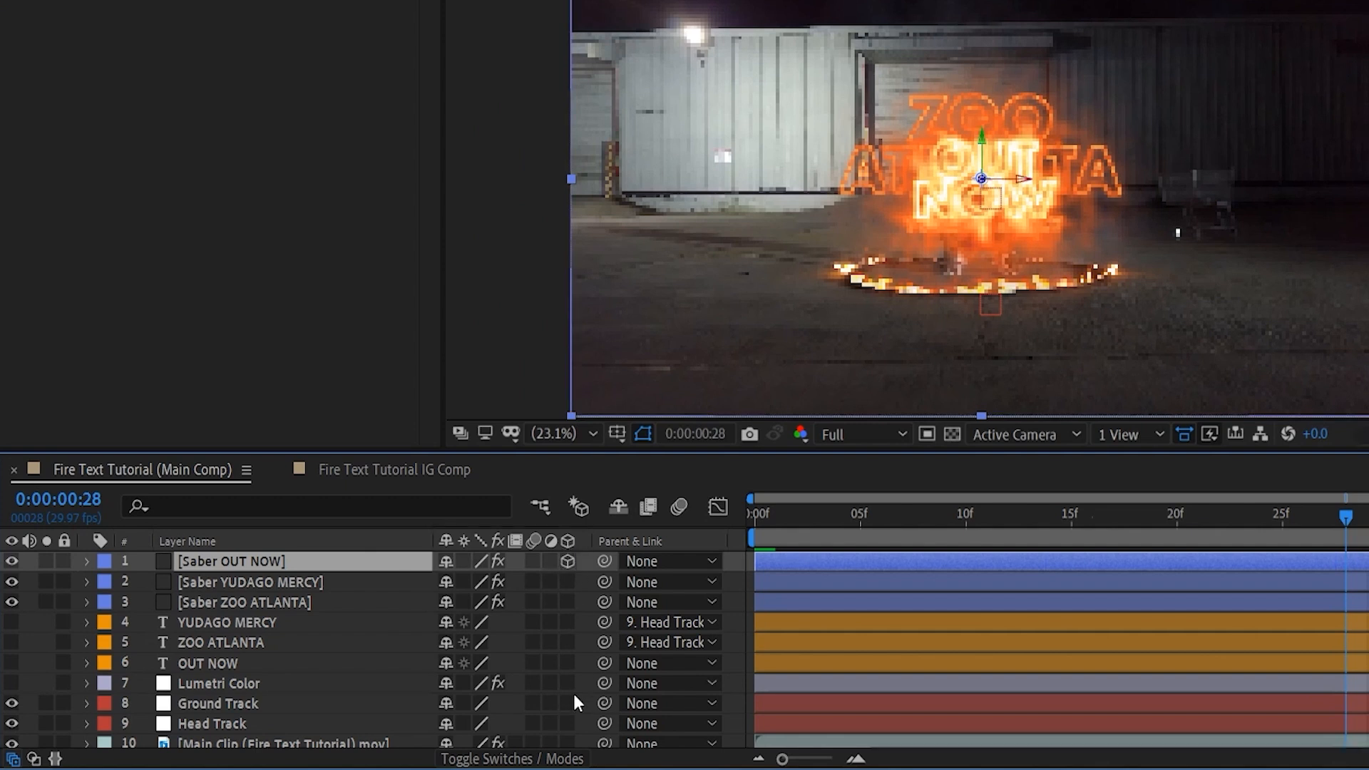
{"action": "left_click", "coordinate": [515, 758]}
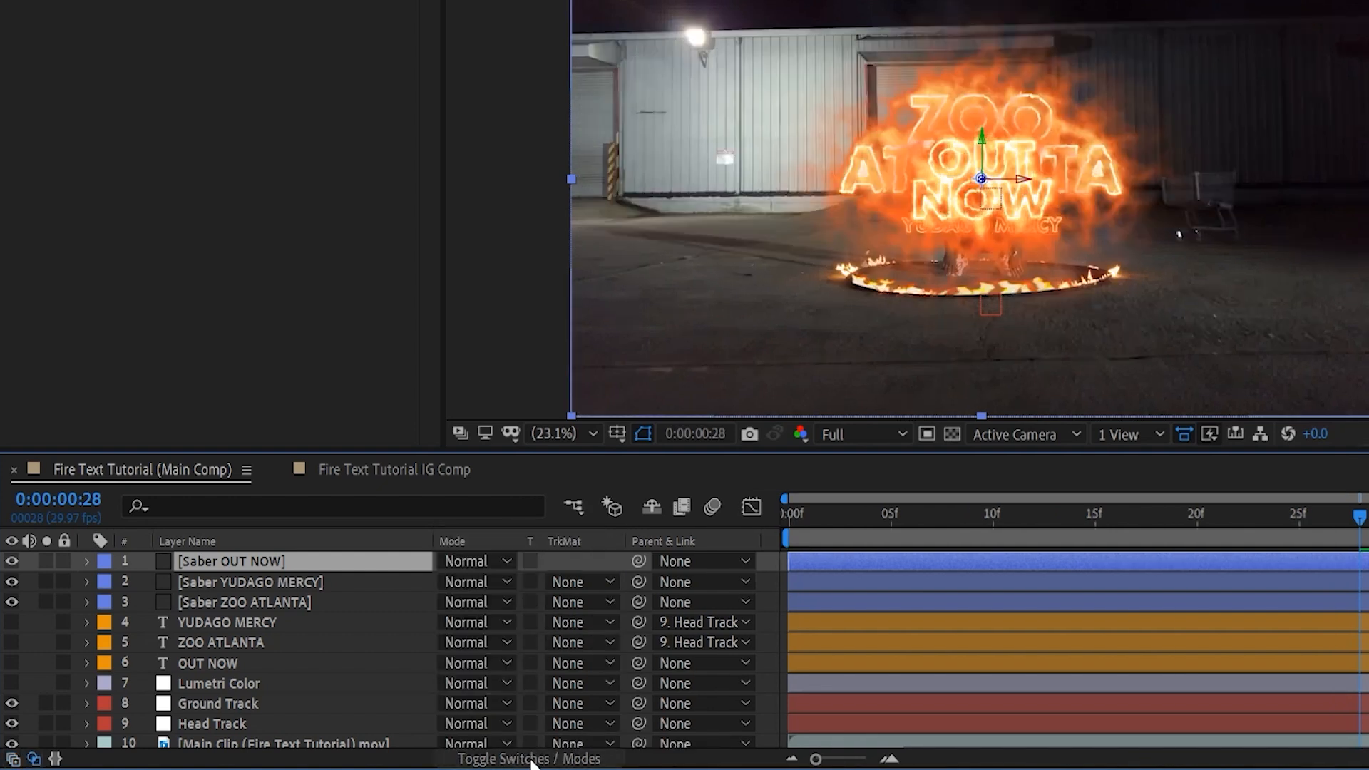
{"action": "left_click", "coordinate": [556, 761]}
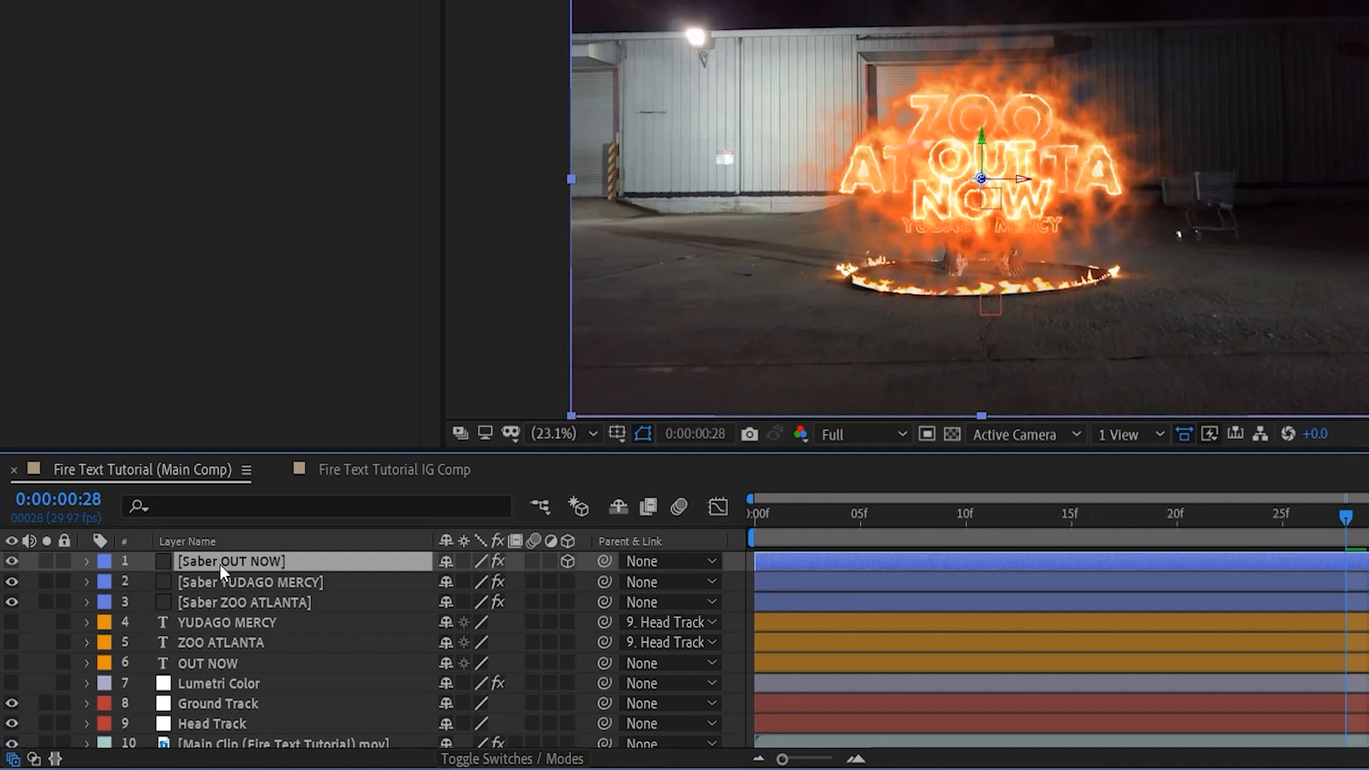
Tilt the Saber OUT NOW layer to an X orientation of 294° and lower it towards the ground.
{"action": "left_click", "coordinate": [87, 562]}
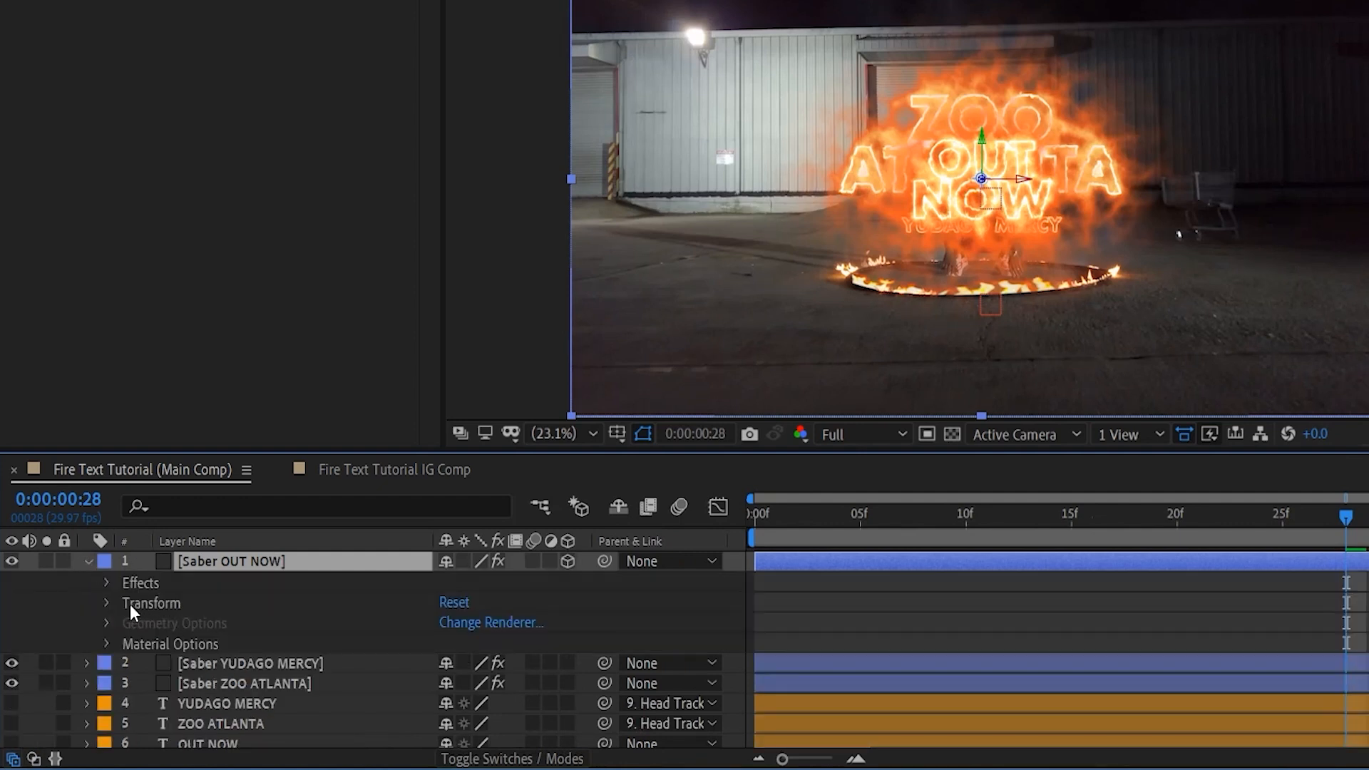
{"action": "left_click", "coordinate": [107, 603]}
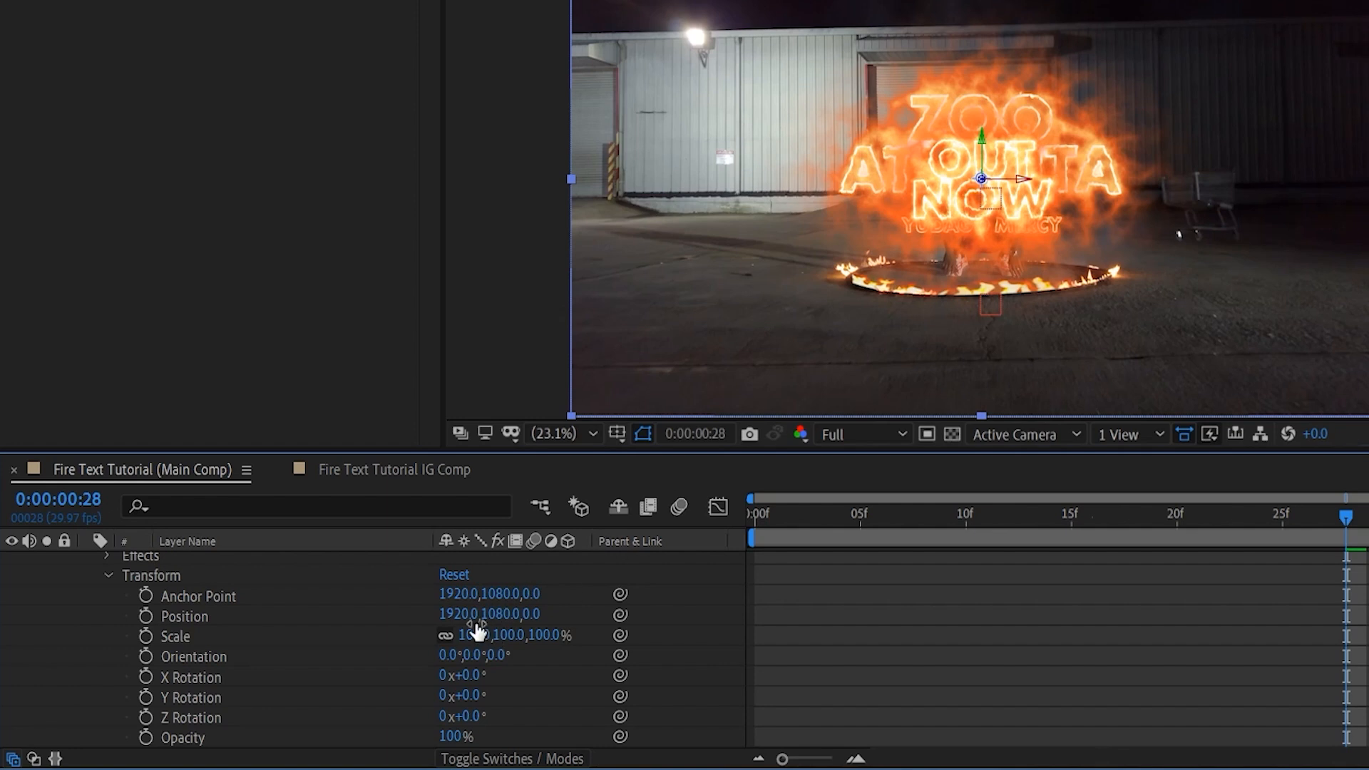
{"action": "left_click_drag", "start_coordinate": [439, 657], "coordinate": [377, 660]}
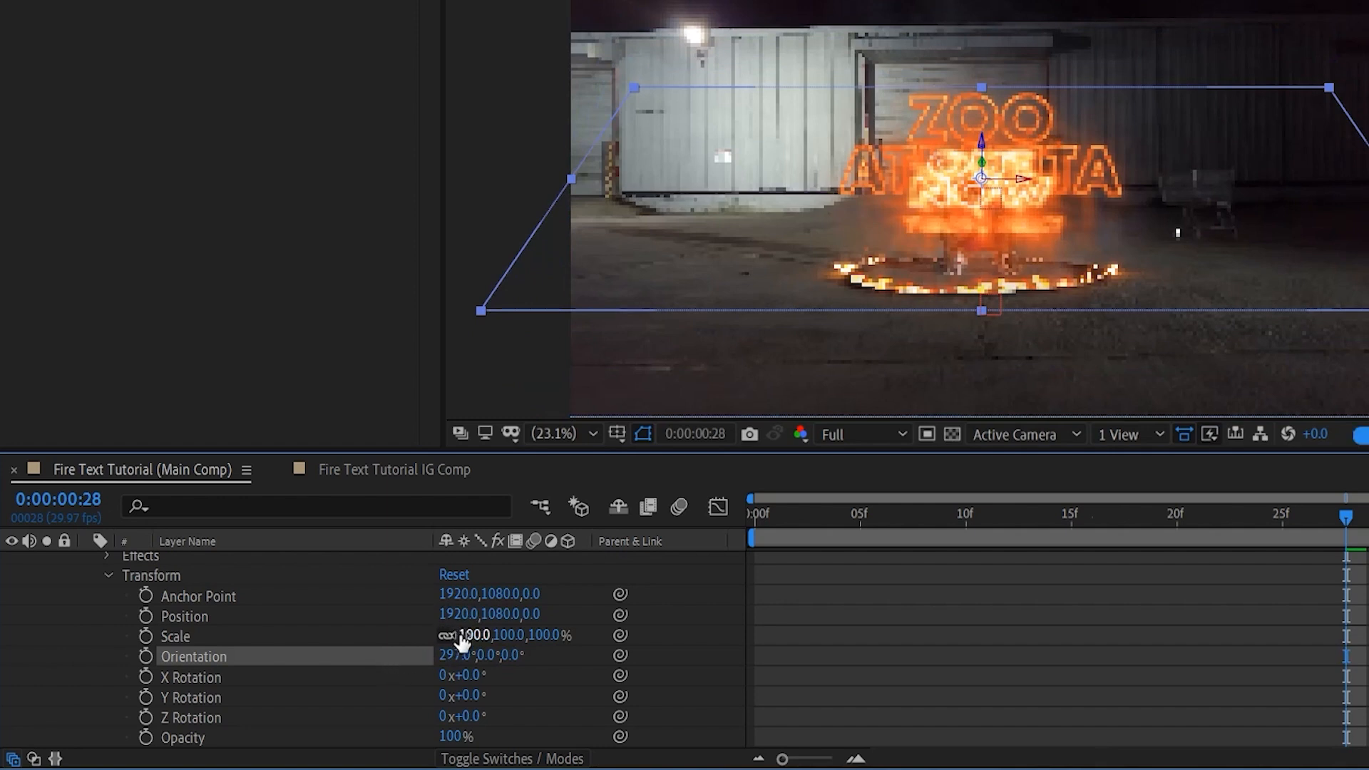
{"action": "left_click_drag", "start_coordinate": [456, 614], "coordinate": [1141, 644]}
{"action": "key", "text": "ctrl+z"}
{"action": "left_click_drag", "start_coordinate": [442, 656], "coordinate": [434, 653]}
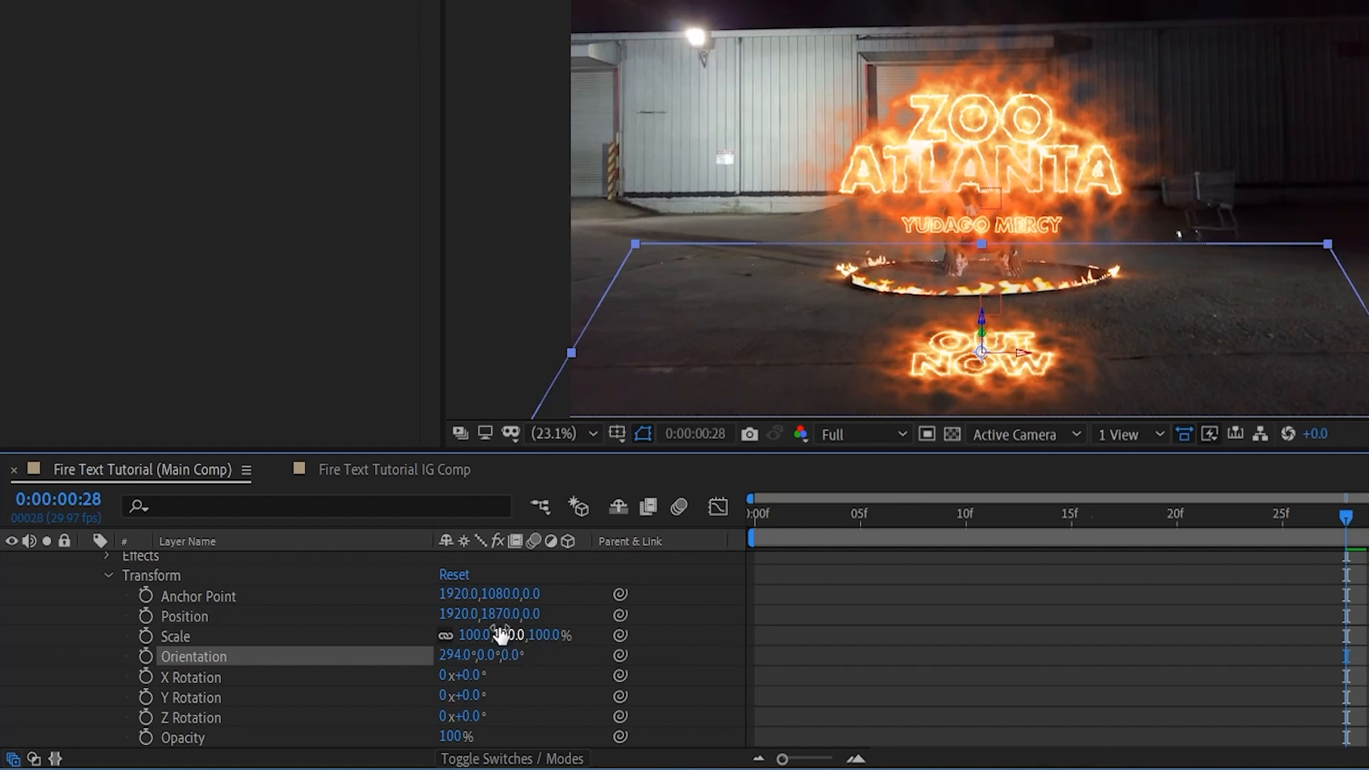
Set the Saber OUT NOW layer's position to 1907, 1843 in front of the fire ring and collapse its properties.
{"action": "left_click_drag", "start_coordinate": [490, 614], "coordinate": [348, 627]}
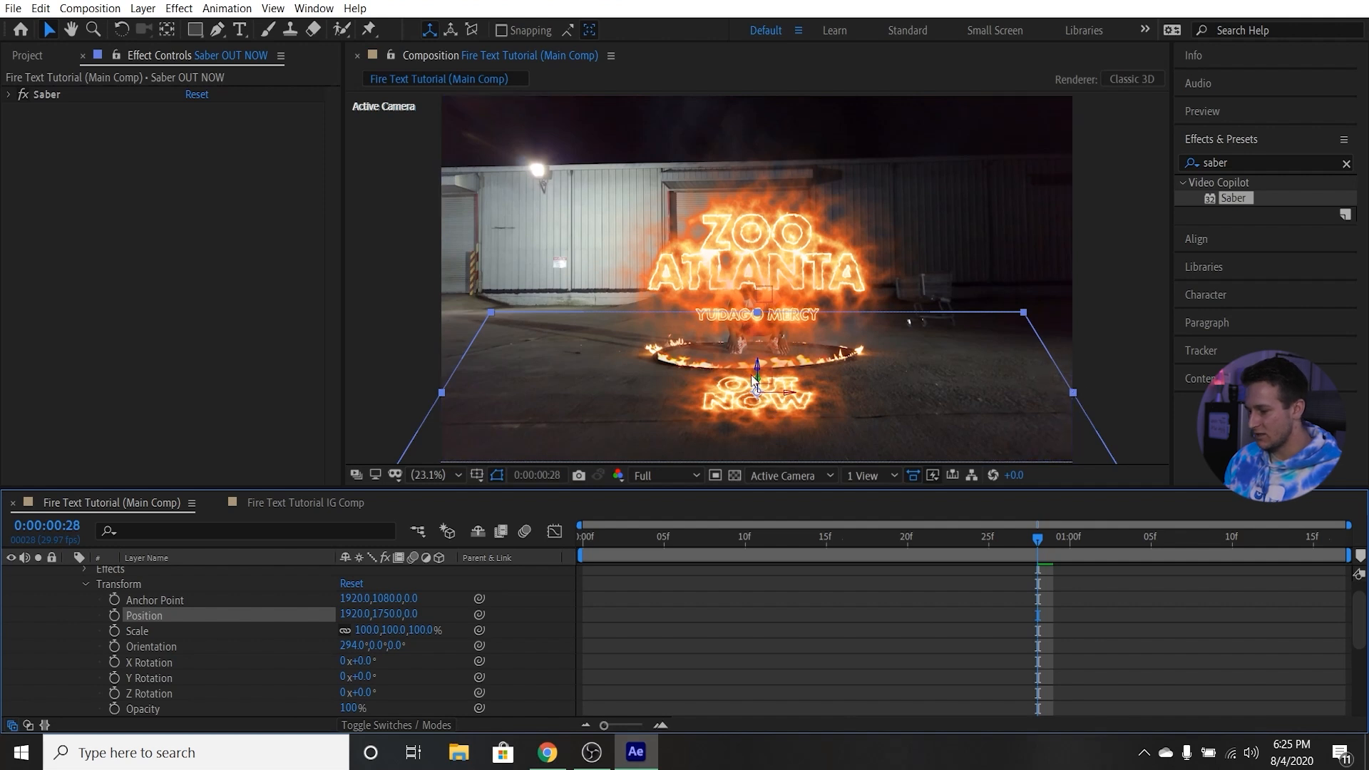
{"action": "left_click_drag", "start_coordinate": [349, 614], "coordinate": [471, 612]}
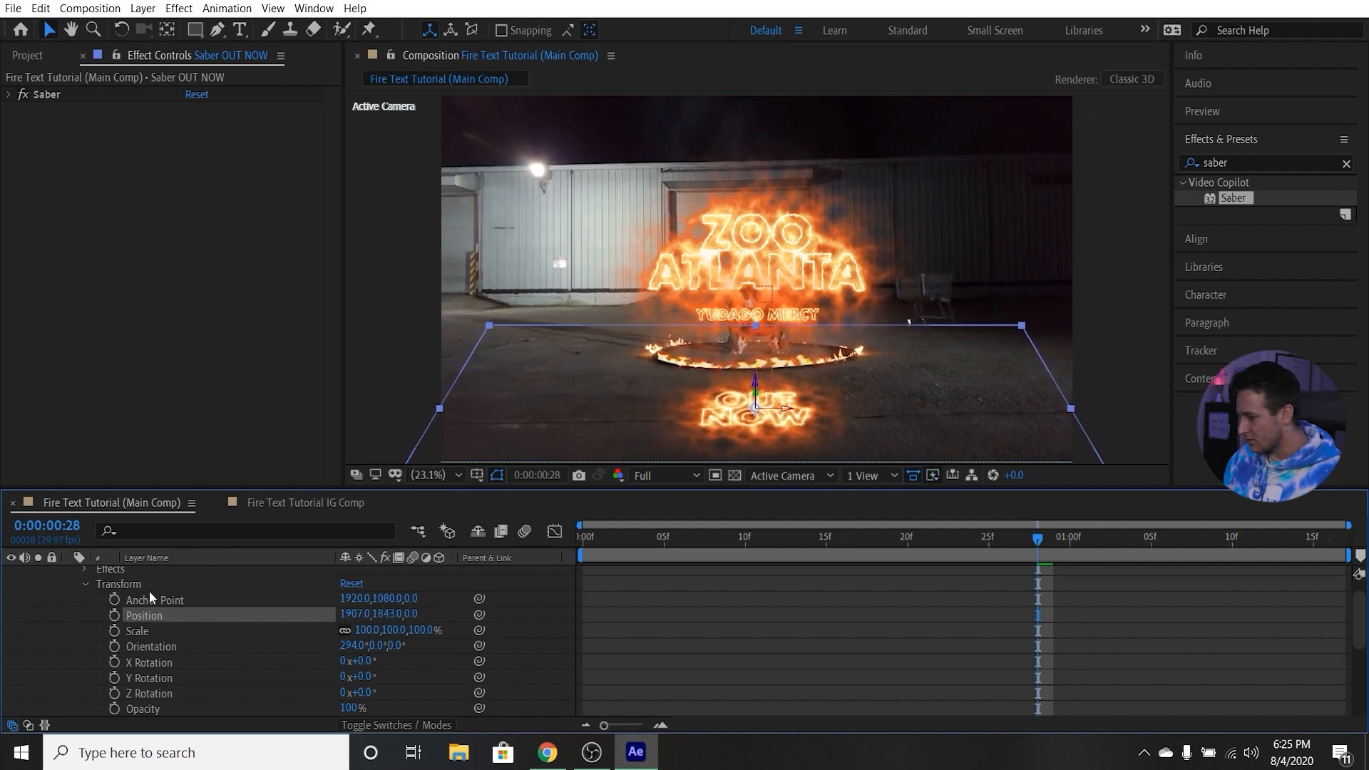
{"action": "left_click", "coordinate": [84, 584]}
{"action": "scroll", "coordinate": [101, 602], "scroll_direction": "up", "scroll_amount": 1}
{"action": "left_click", "coordinate": [69, 575]}
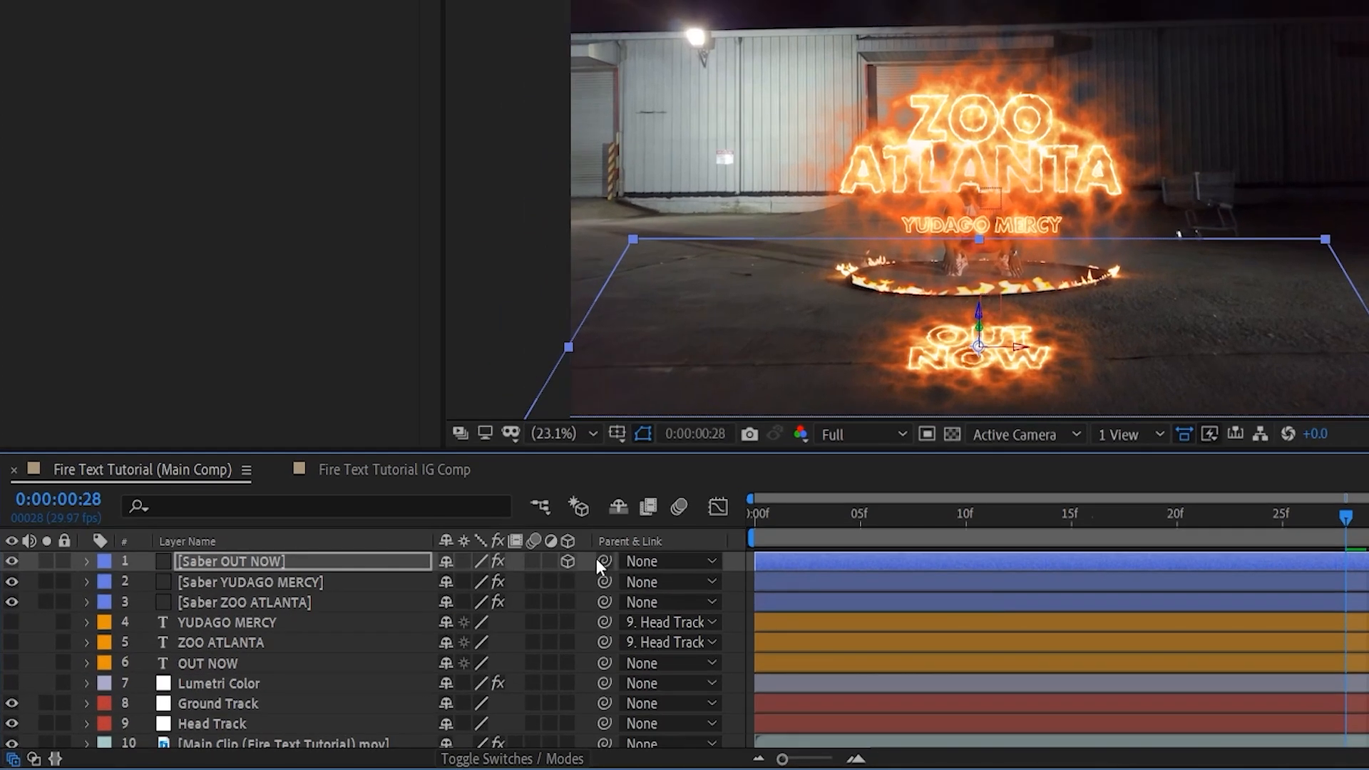
Parent the Saber OUT NOW layer to the Ground Track null and check its placement back to the first frame.
{"action": "left_click_drag", "start_coordinate": [603, 560], "coordinate": [328, 708]}
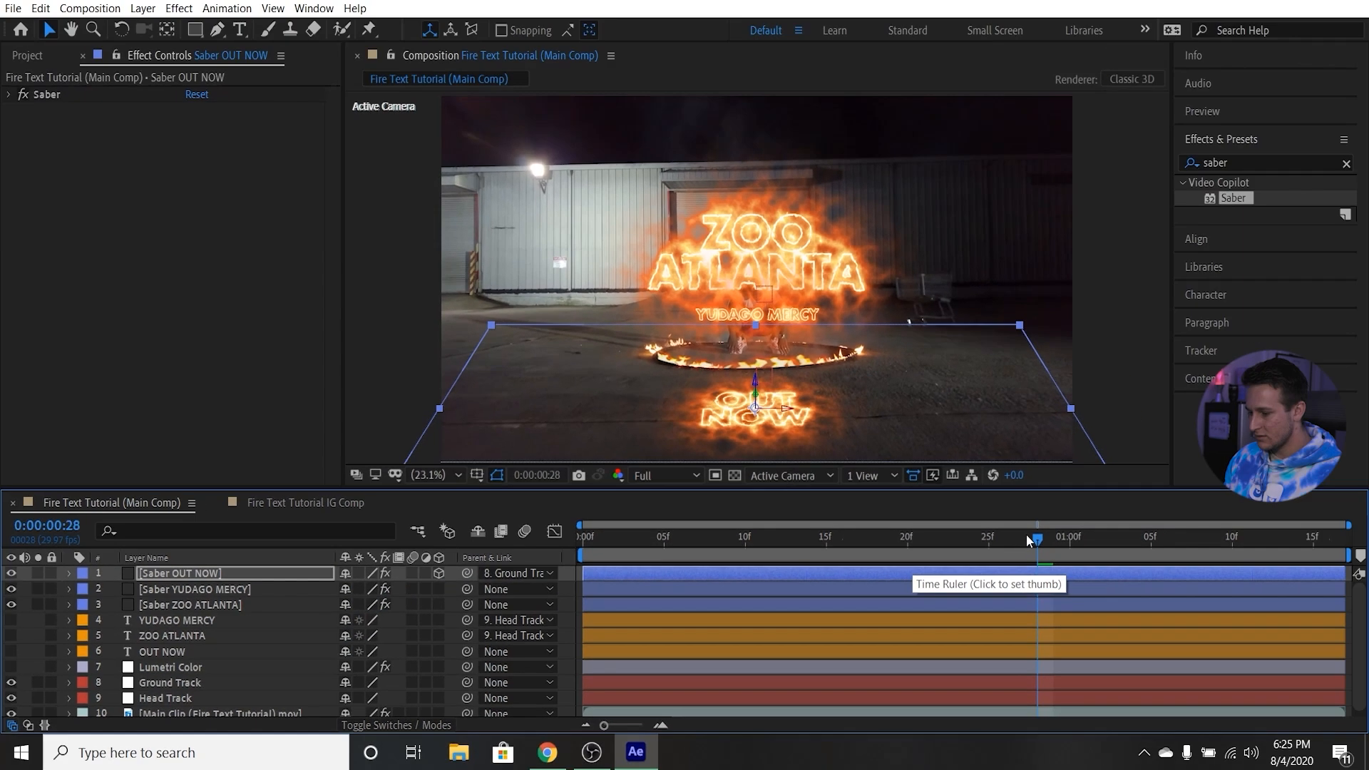
{"action": "left_click_drag", "start_coordinate": [1026, 533], "coordinate": [847, 536]}
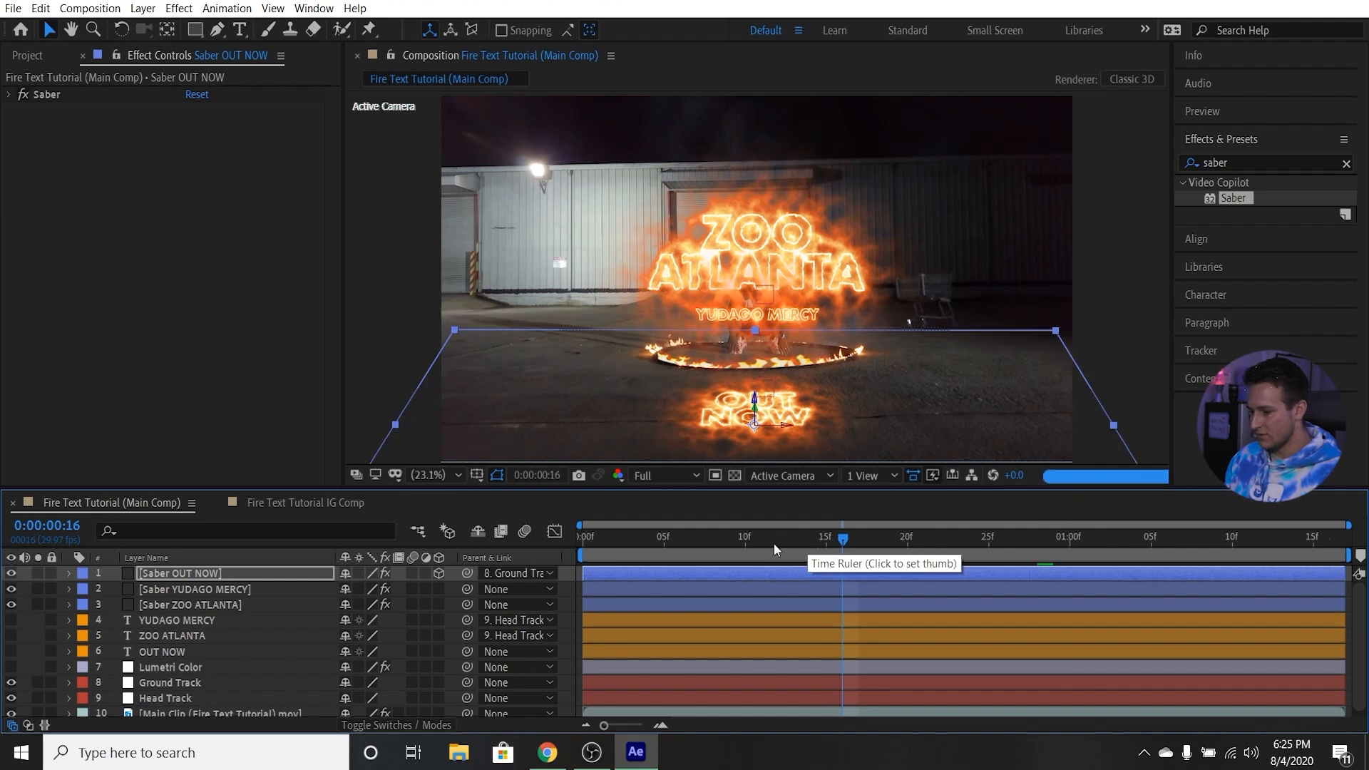
{"action": "key", "text": "Home"}
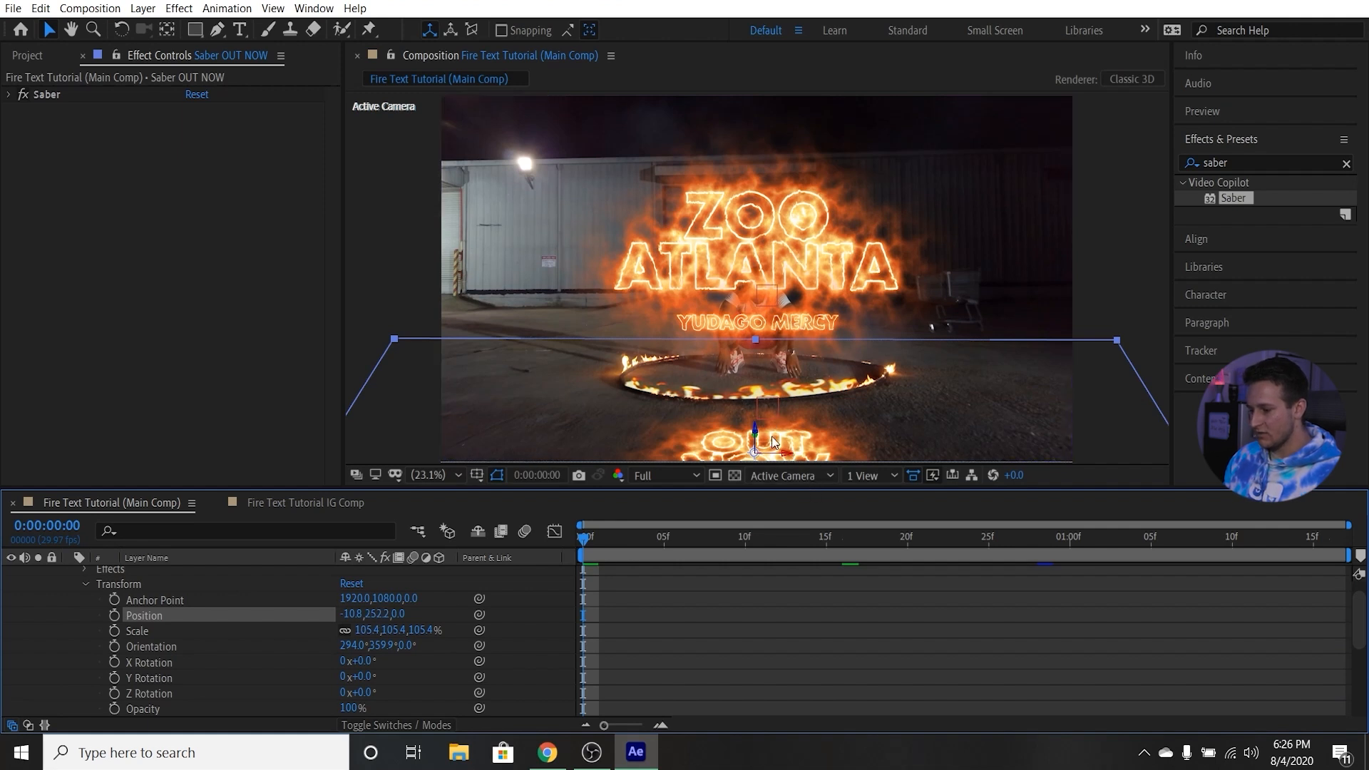
At the first frame, set the Saber OUT NOW layer's scale to 126.4% and its Y position to about 415.
{"action": "left_click_drag", "start_coordinate": [350, 614], "coordinate": [497, 594]}
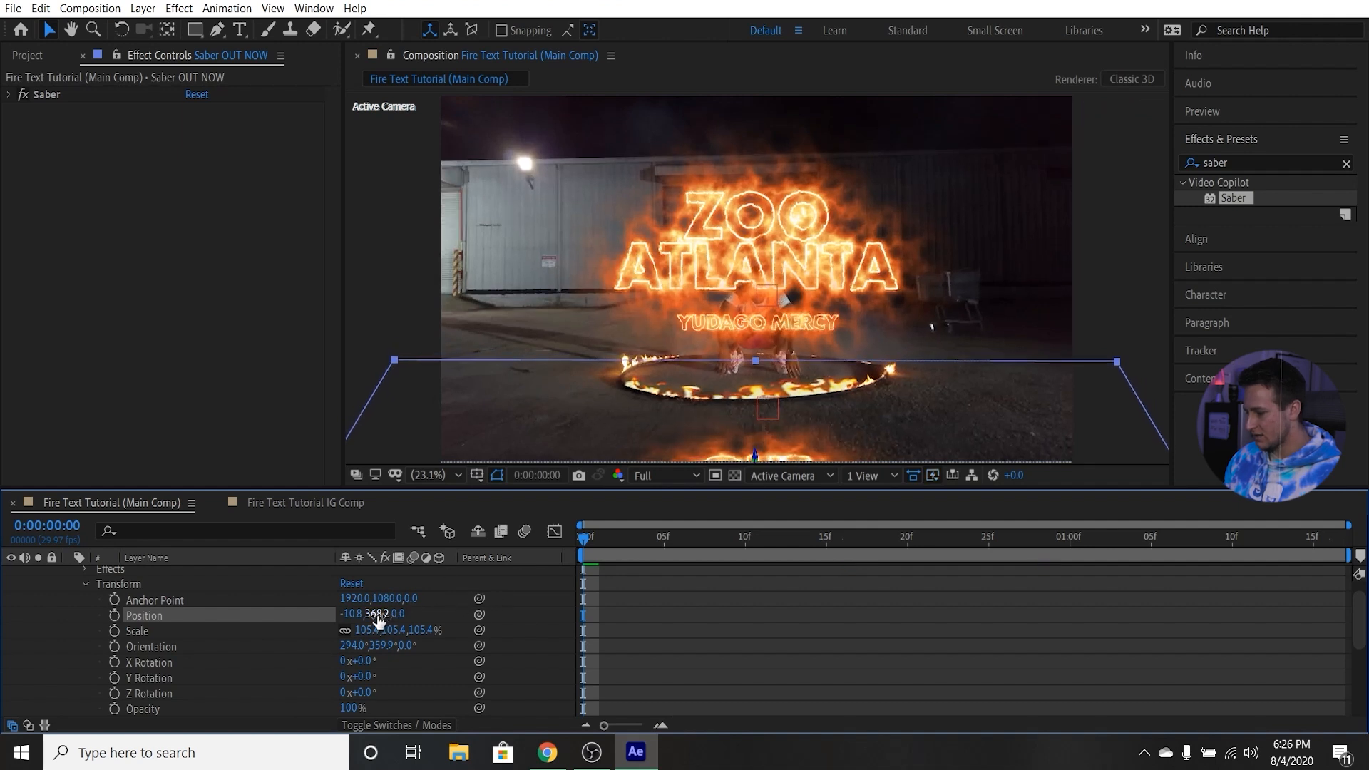
{"action": "left_click_drag", "start_coordinate": [376, 619], "coordinate": [398, 620]}
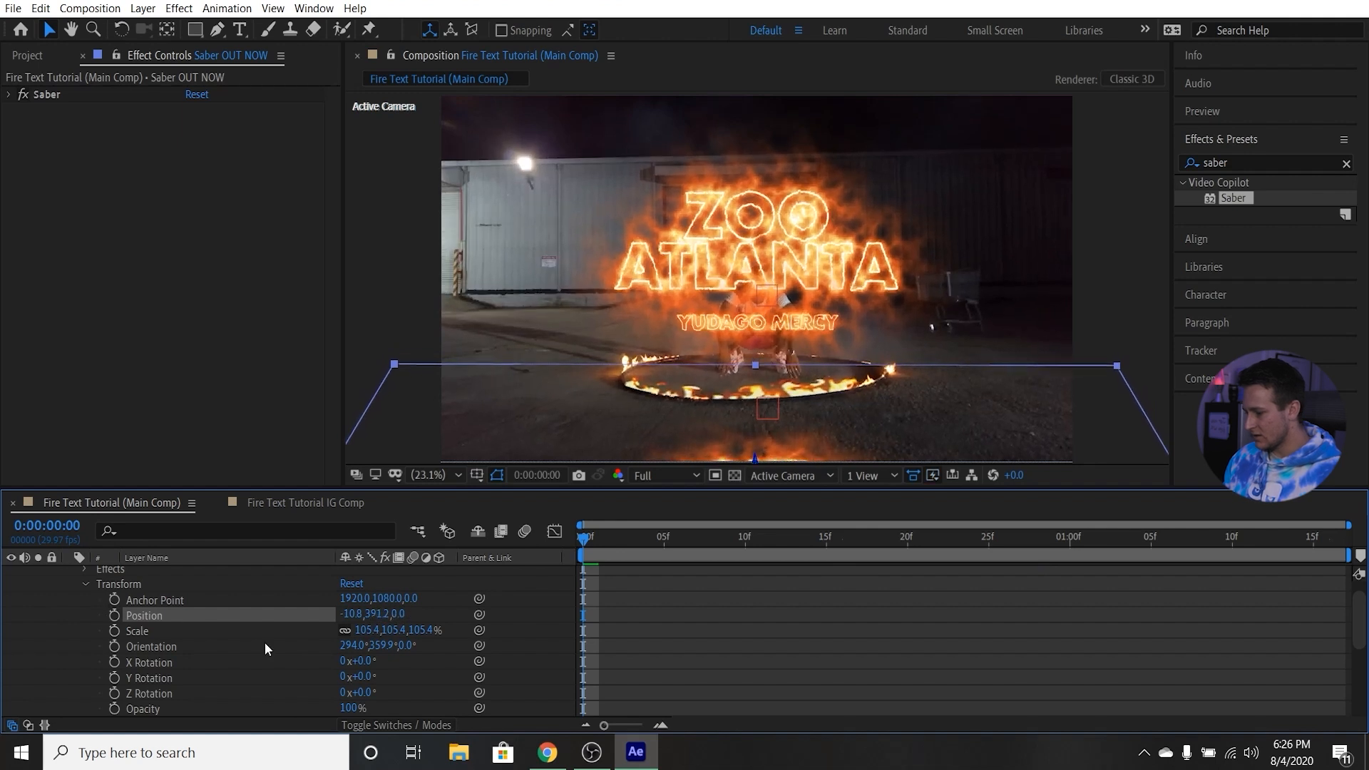
{"action": "left_click", "coordinate": [367, 630]}
{"action": "type", "text": "128.4"}
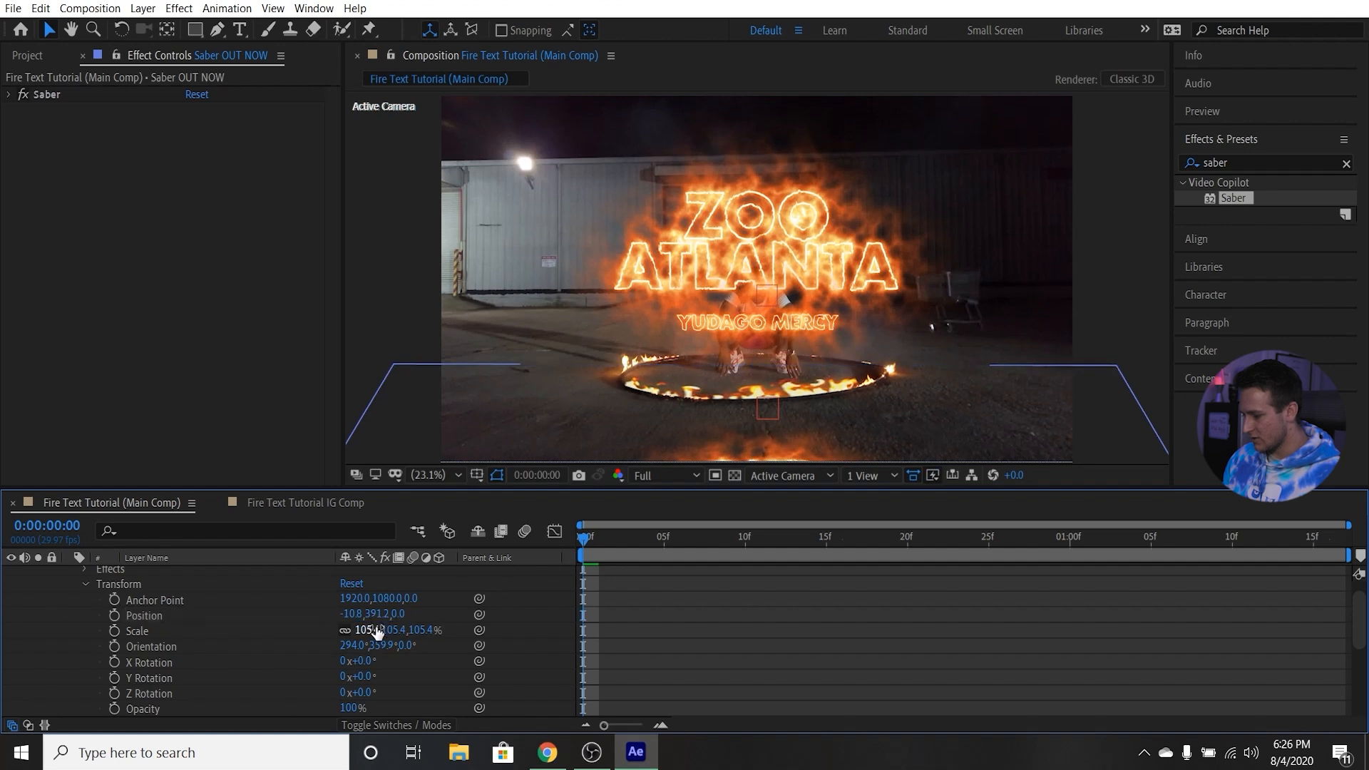
{"action": "key", "text": "Return"}
{"action": "left_click_drag", "start_coordinate": [392, 628], "coordinate": [395, 614]}
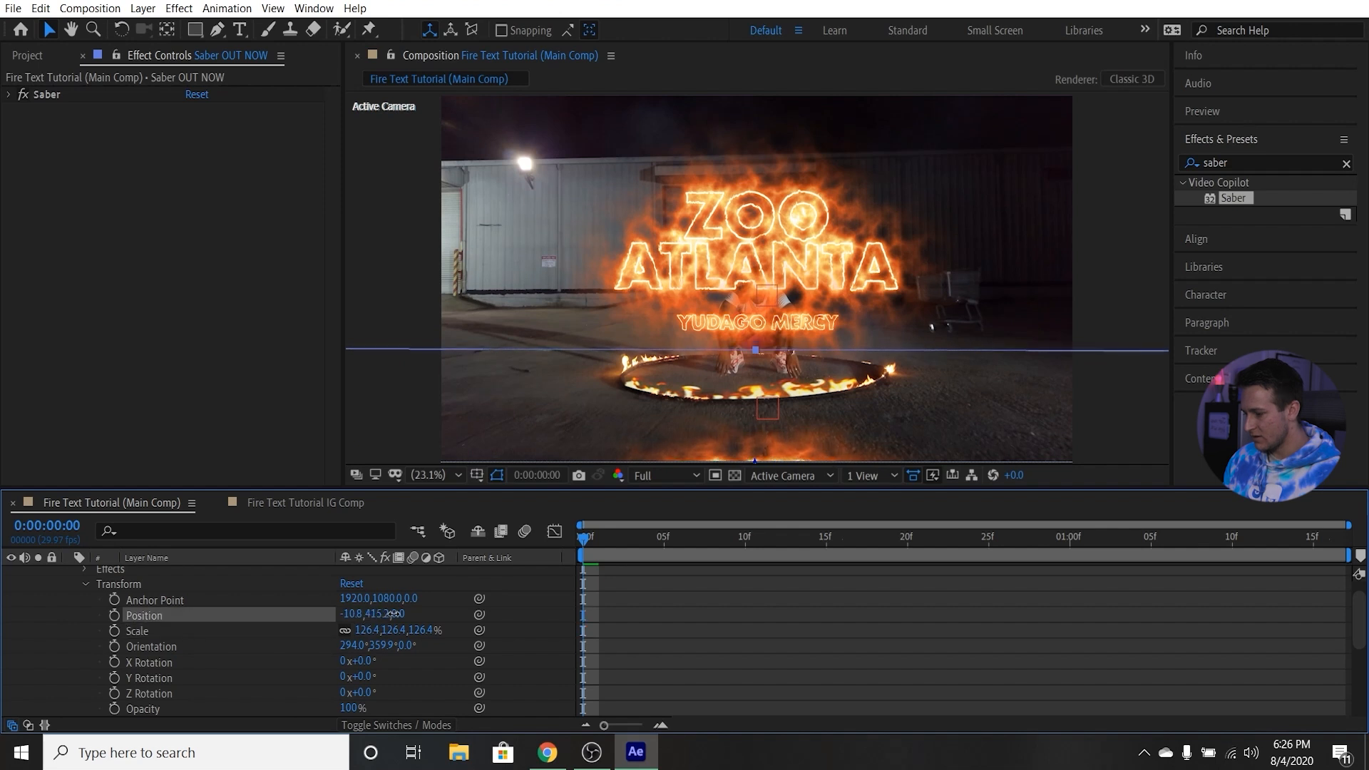
{"action": "left_click", "coordinate": [86, 583]}
{"action": "left_click", "coordinate": [63, 578]}
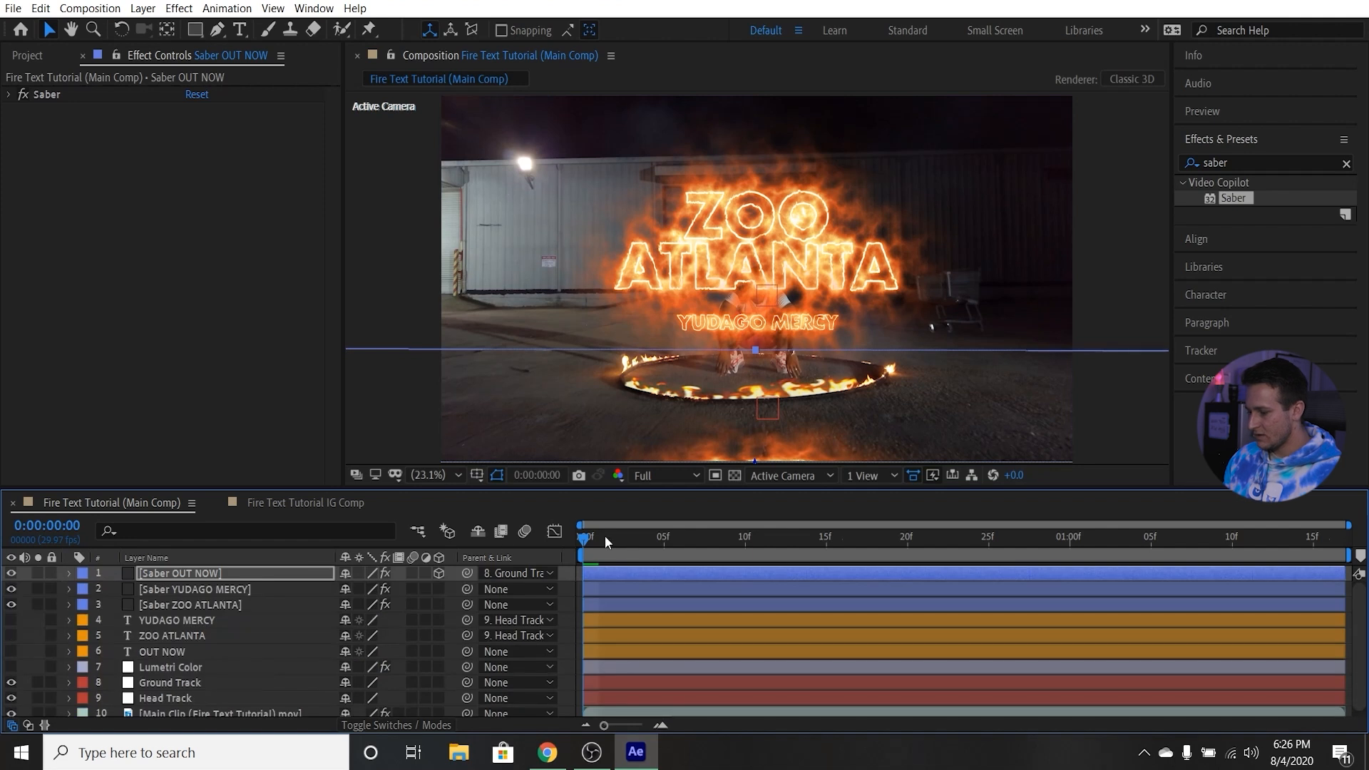
Set the preview resolution to Quarter and play back the composition to check the tracked fire texts.
{"action": "key", "text": "space"}
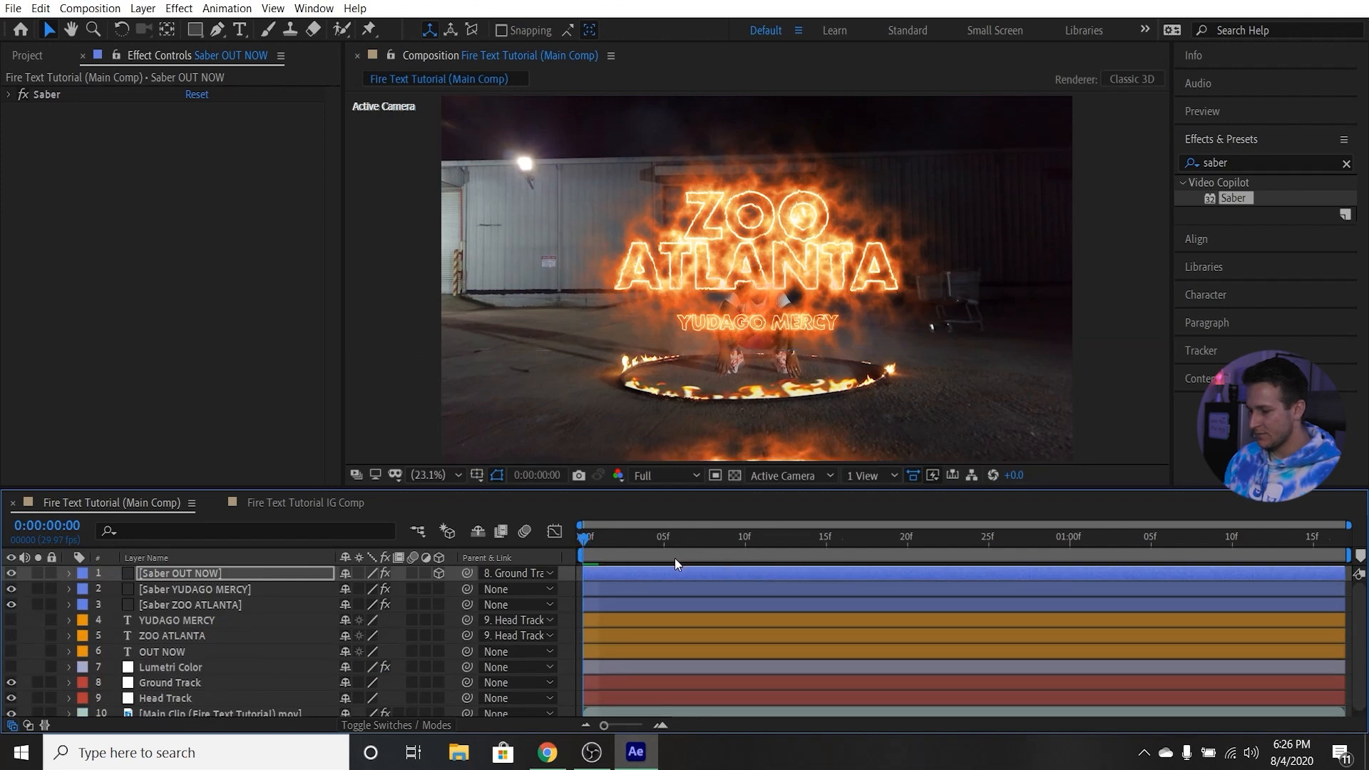
{"action": "key", "text": "space"}
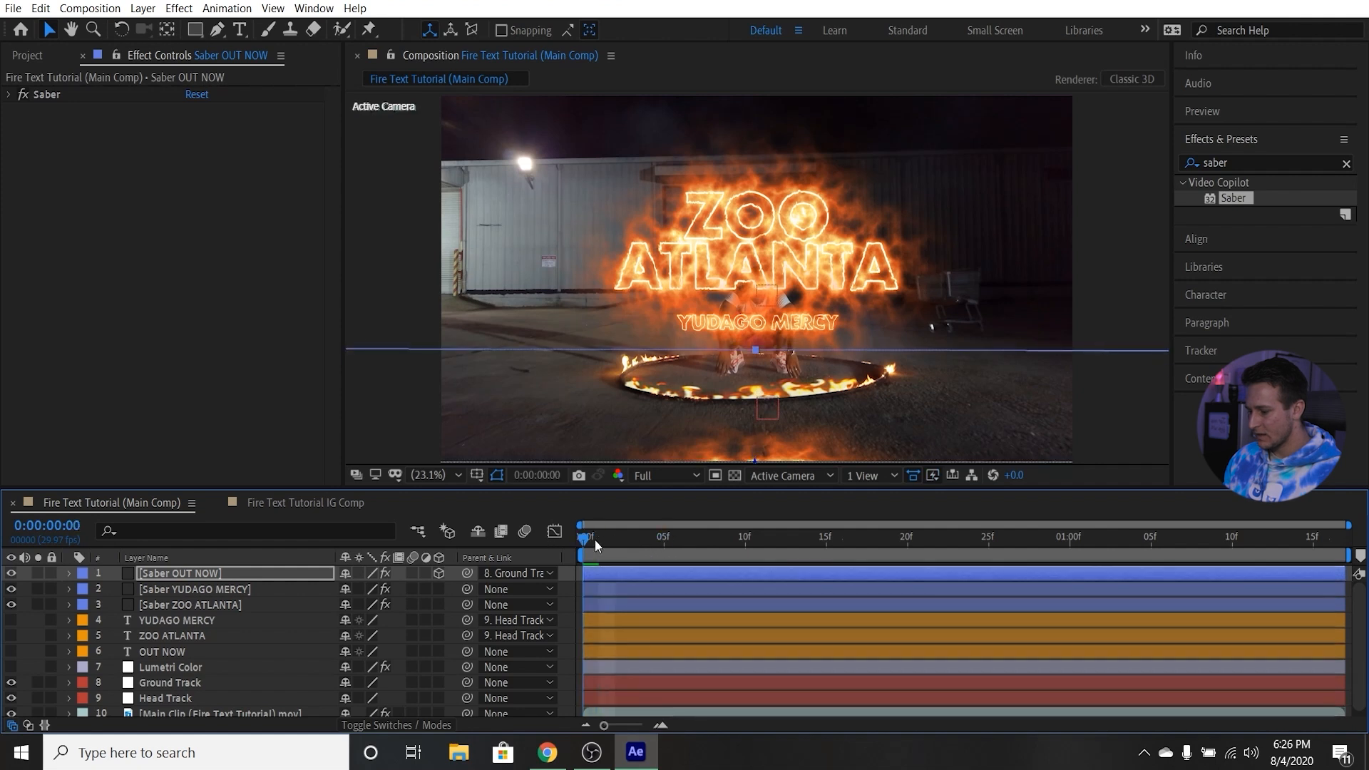
{"action": "left_click", "coordinate": [681, 475]}
{"action": "left_click", "coordinate": [666, 578]}
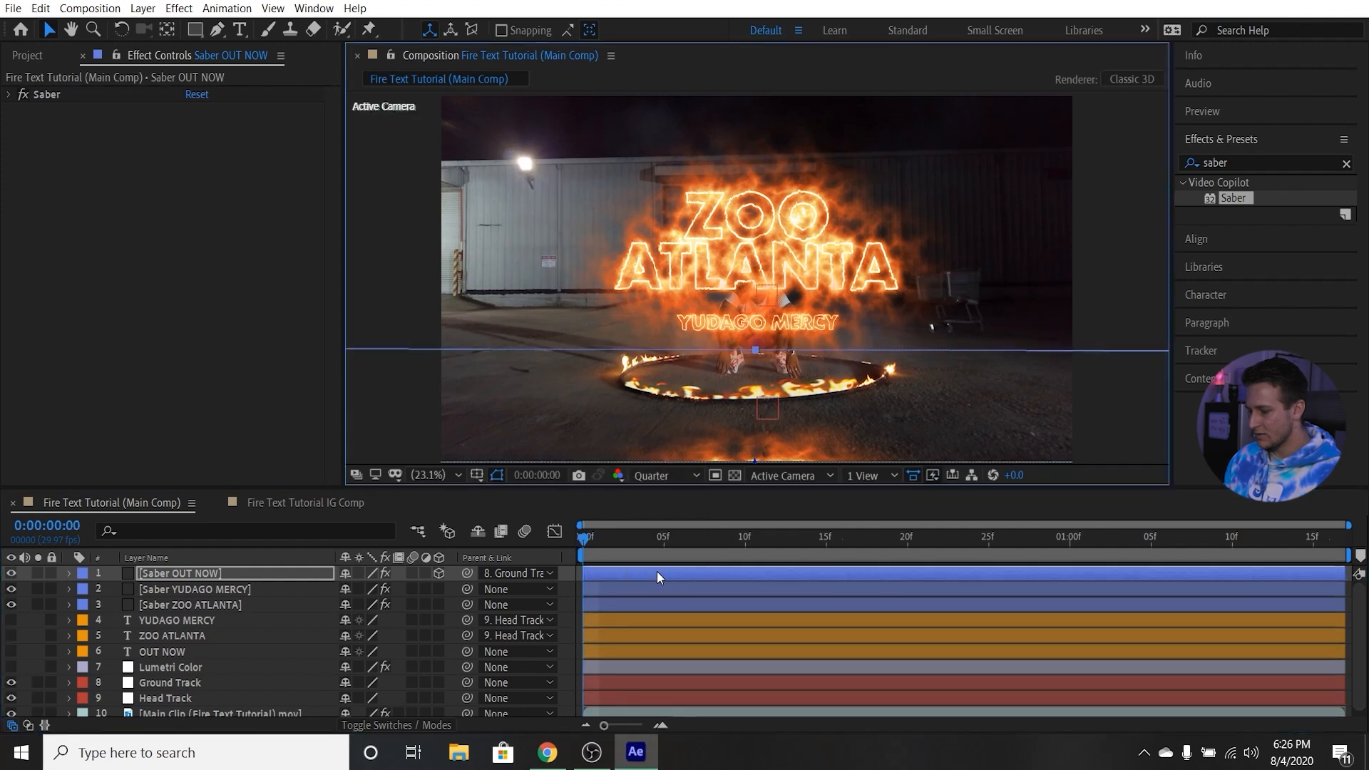
{"action": "key", "text": "space"}
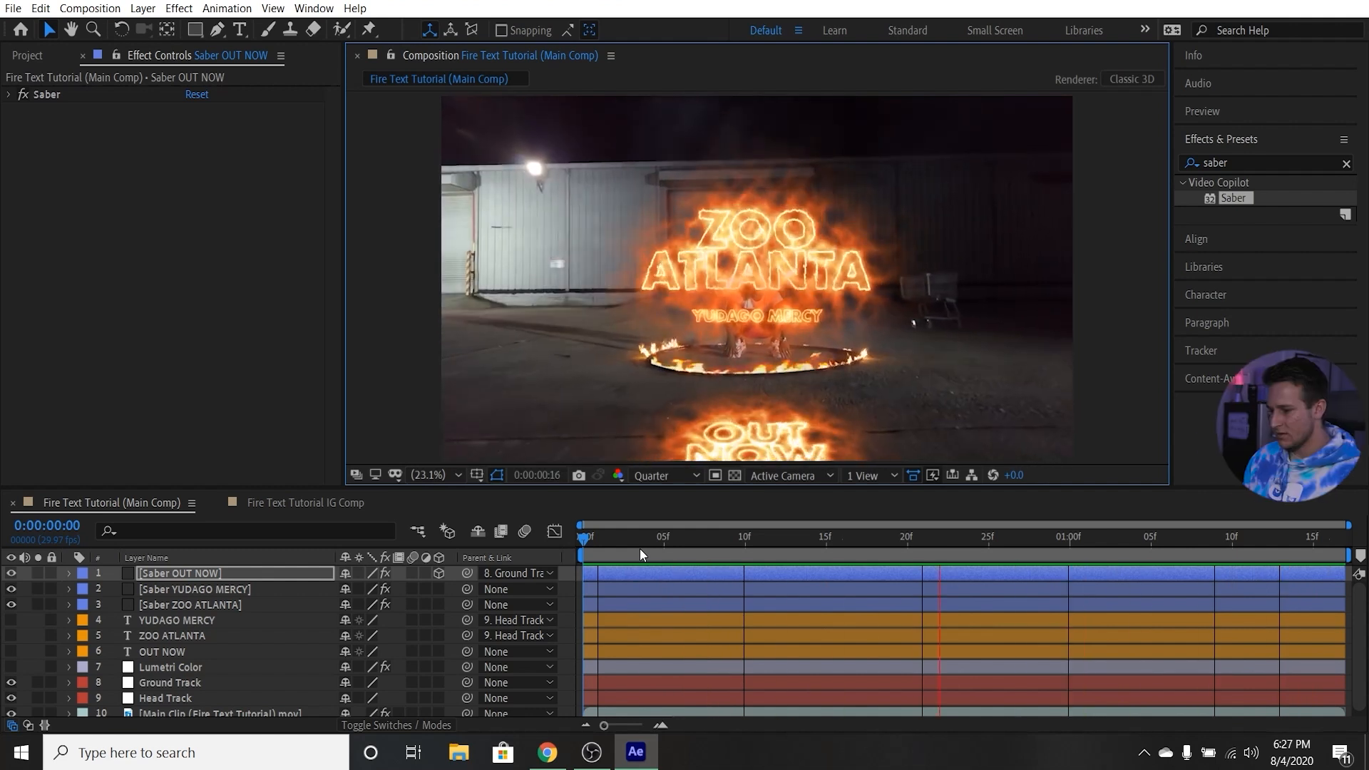
{"action": "key", "text": "space"}
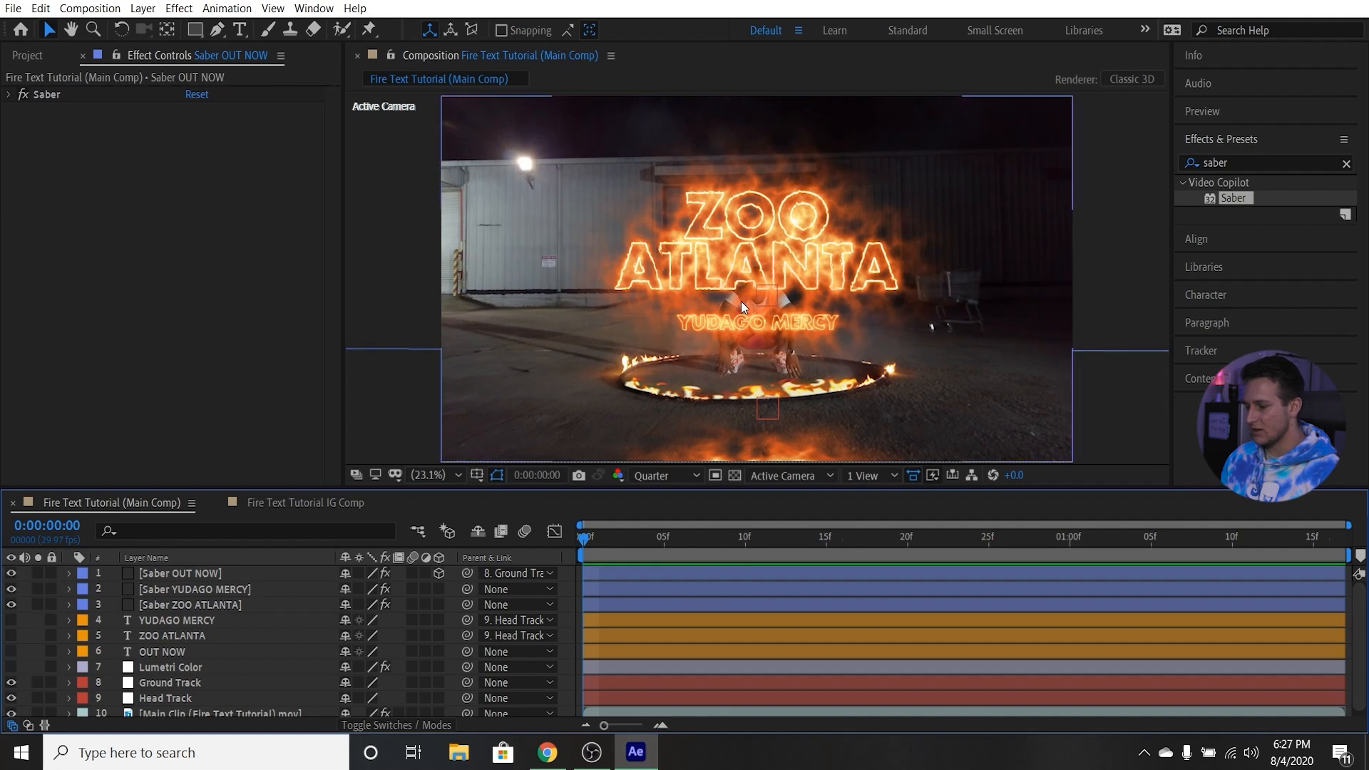
Hide the Saber ZOO ATLANTA, Saber YUDAGO MERCY and Saber OUT NOW layers.
{"action": "left_click", "coordinate": [10, 605]}
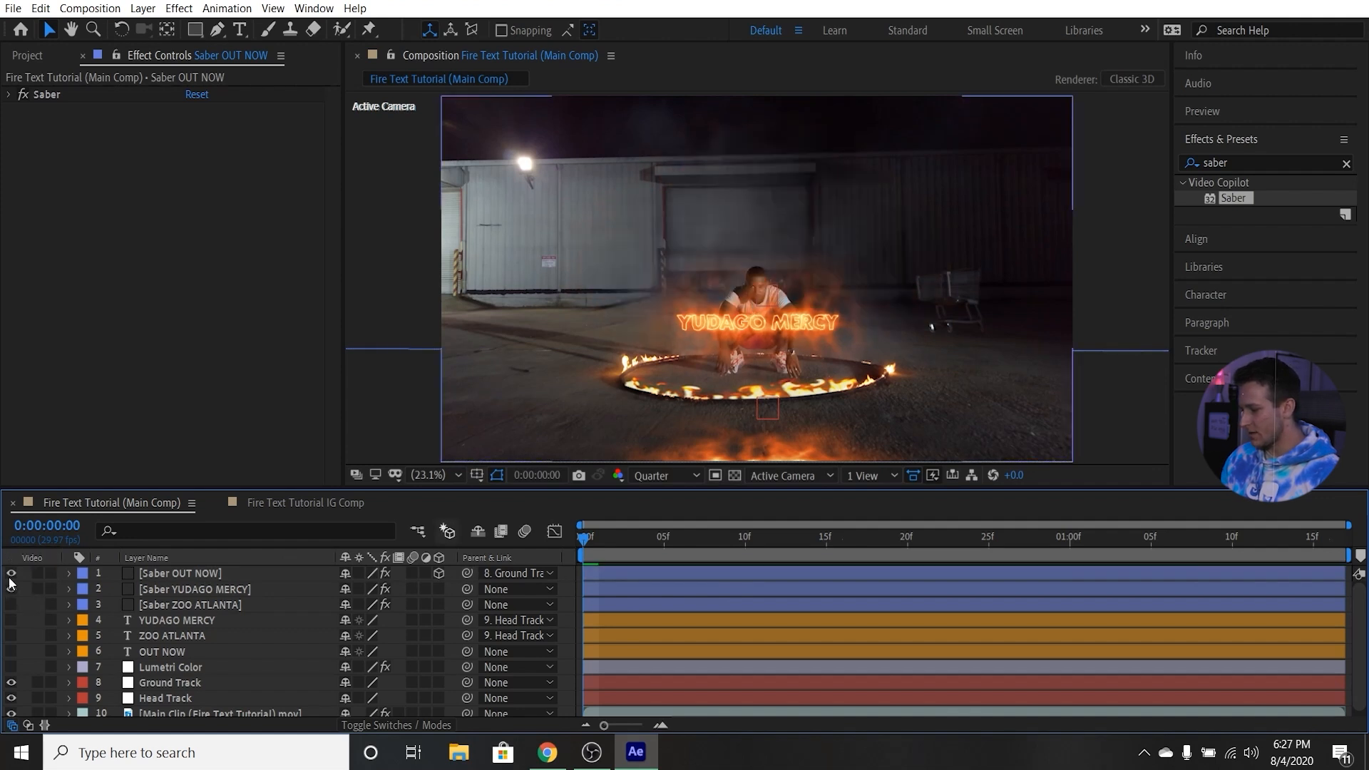
{"action": "left_click", "coordinate": [11, 589]}
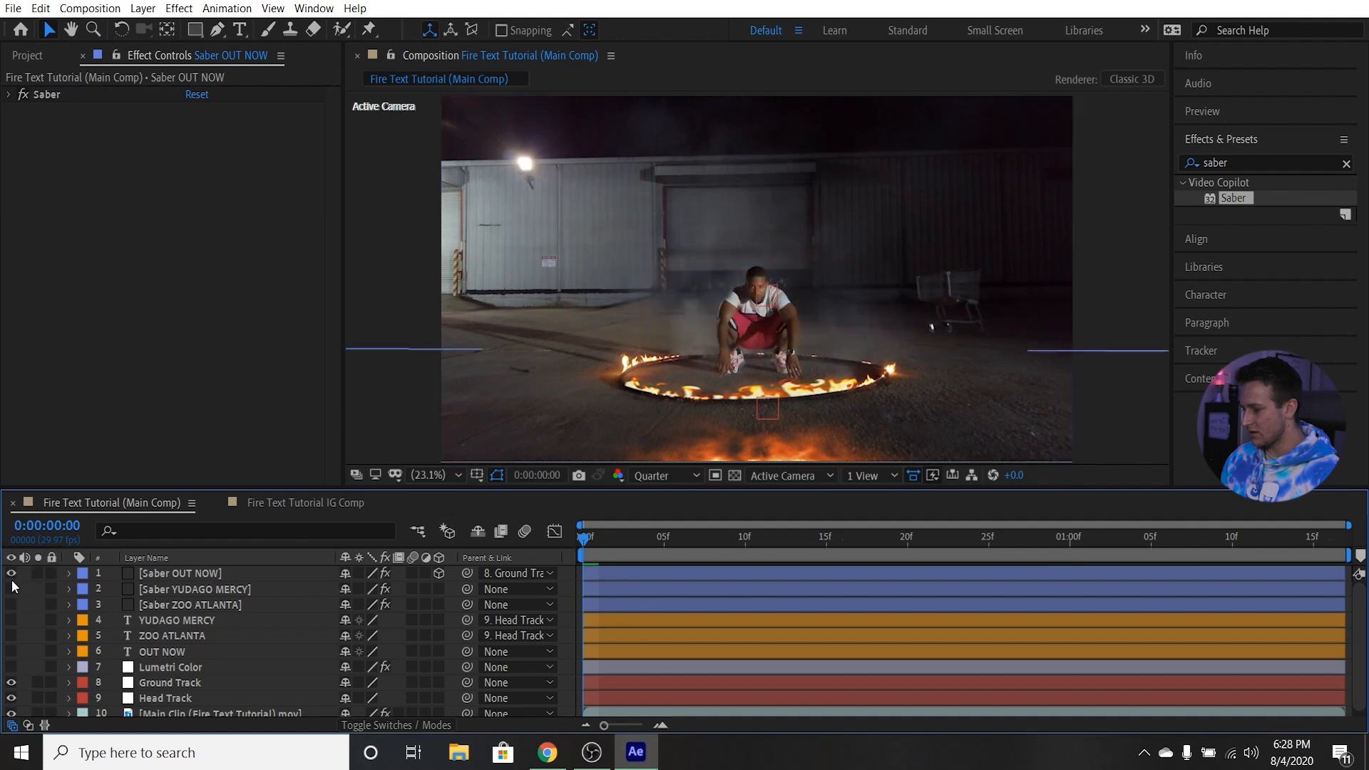
{"action": "left_click", "coordinate": [11, 573]}
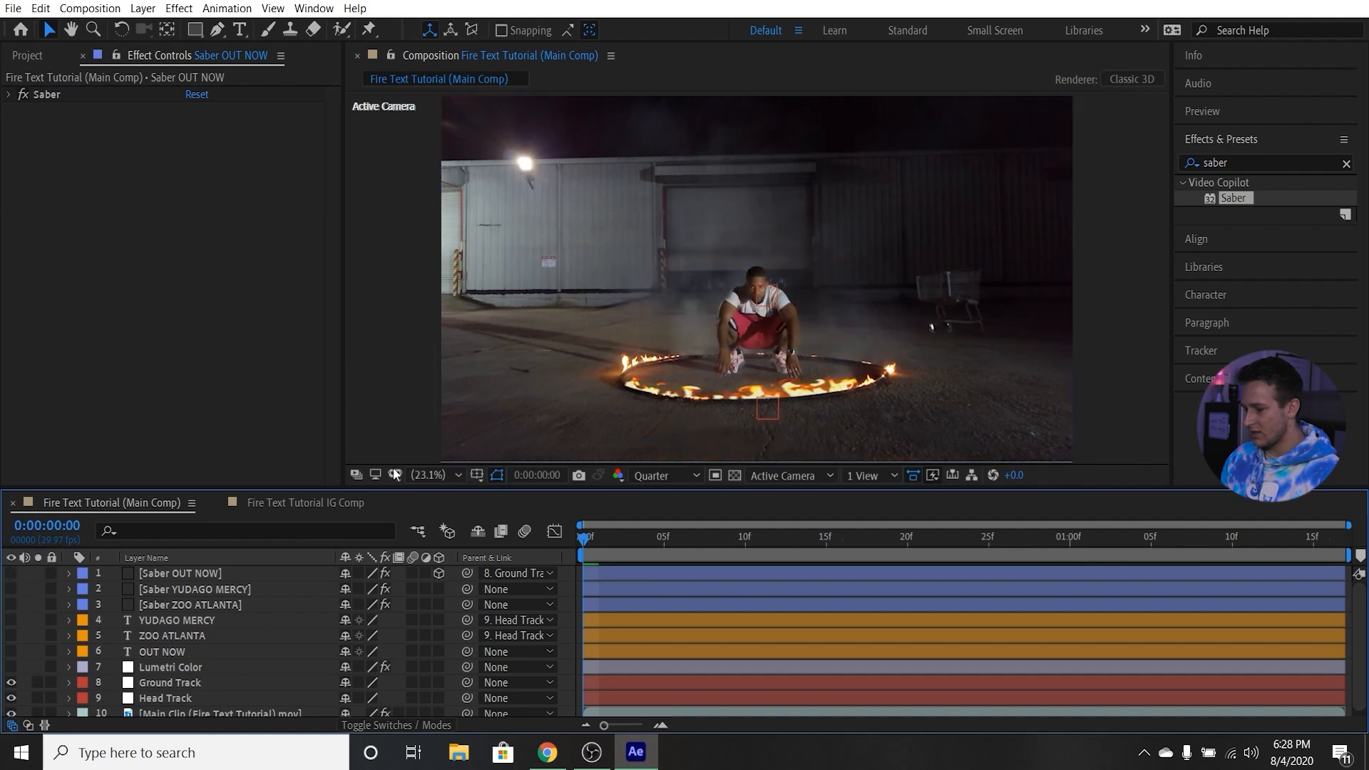
Toggle the Saber ZOO ATLANTA layer's visibility and inspect the crouching man that the text covers.
{"action": "left_click", "coordinate": [11, 605]}
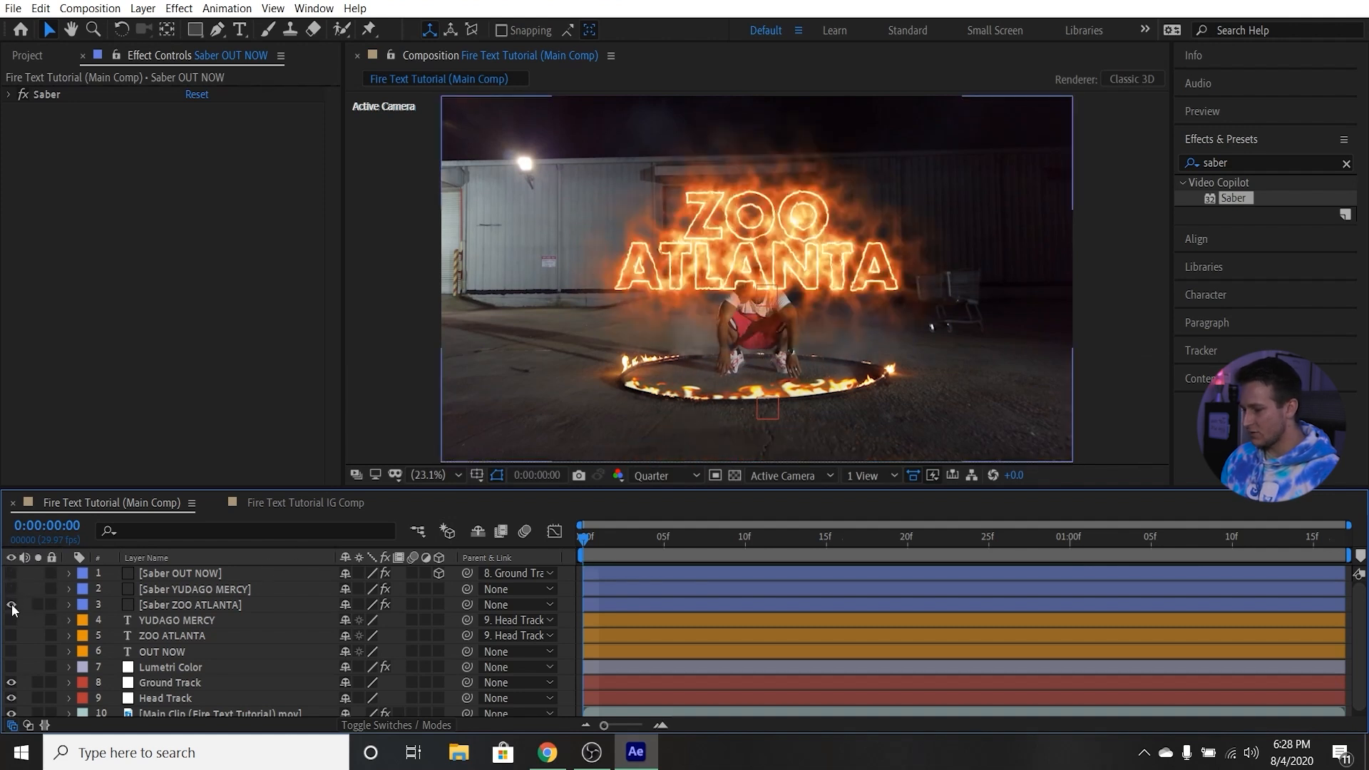
{"action": "left_click", "coordinate": [11, 606]}
{"action": "left_click", "coordinate": [12, 605]}
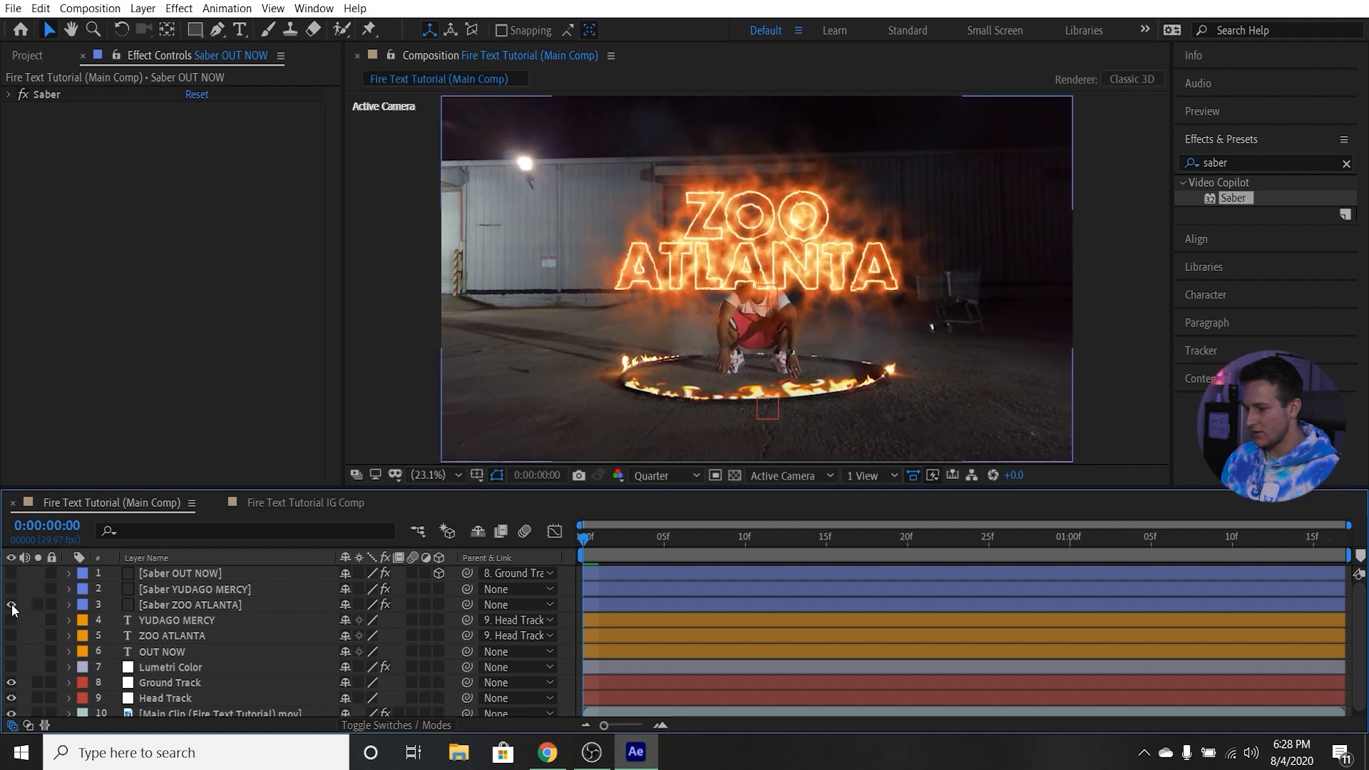
{"action": "left_click", "coordinate": [11, 605]}
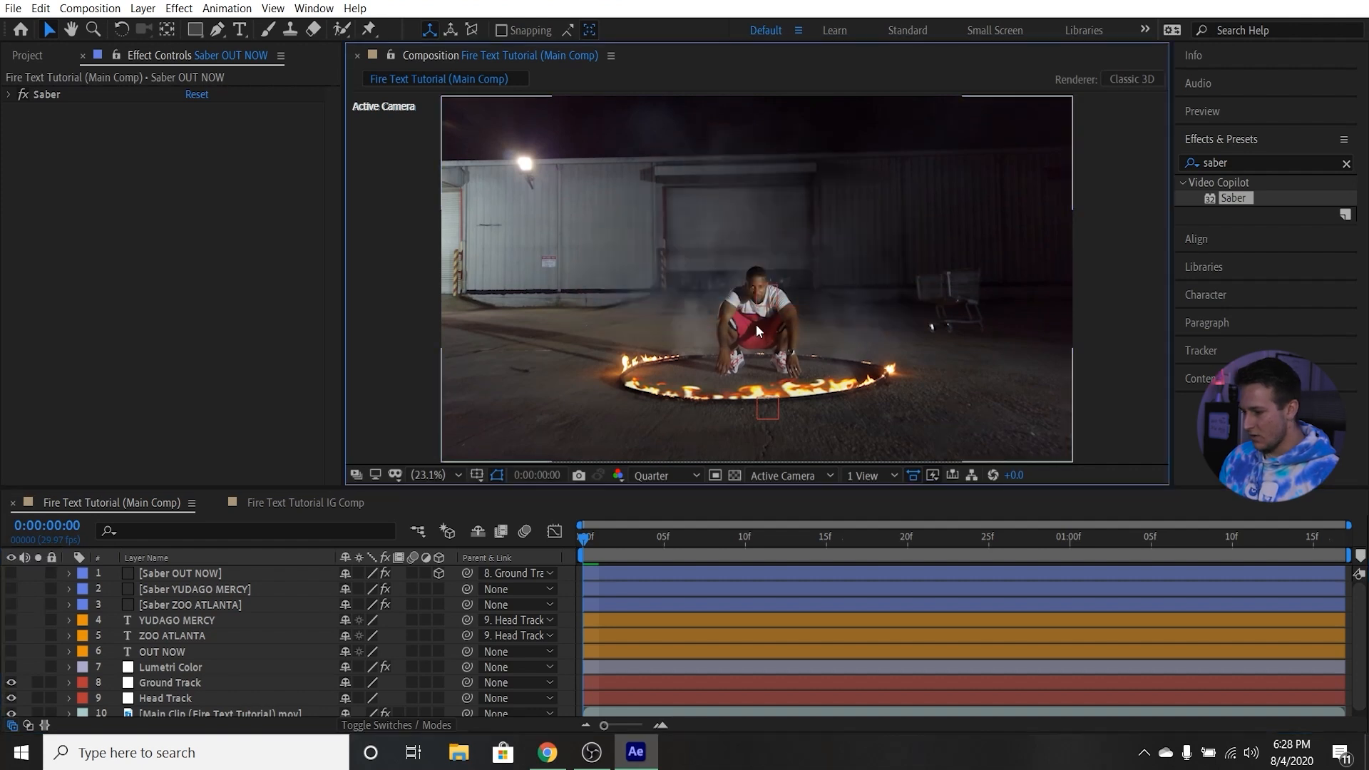
{"action": "scroll", "coordinate": [756, 324], "scroll_direction": "up", "scroll_amount": 4}
{"action": "key", "text": "space"}
{"action": "left_click_drag", "start_coordinate": [803, 351], "coordinate": [762, 284]}
{"action": "scroll", "coordinate": [761, 284], "scroll_direction": "down", "scroll_amount": 1}
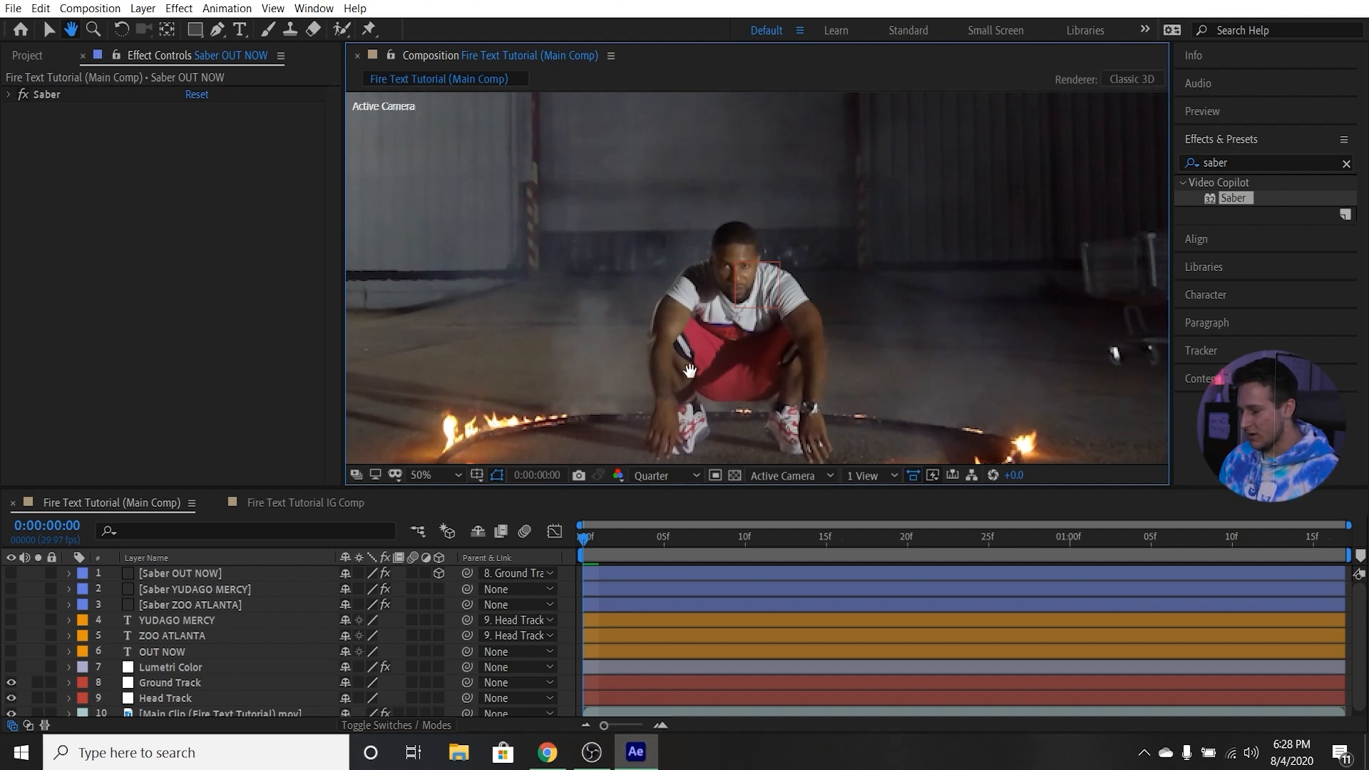
{"action": "scroll", "coordinate": [687, 344], "scroll_direction": "down", "scroll_amount": 2}
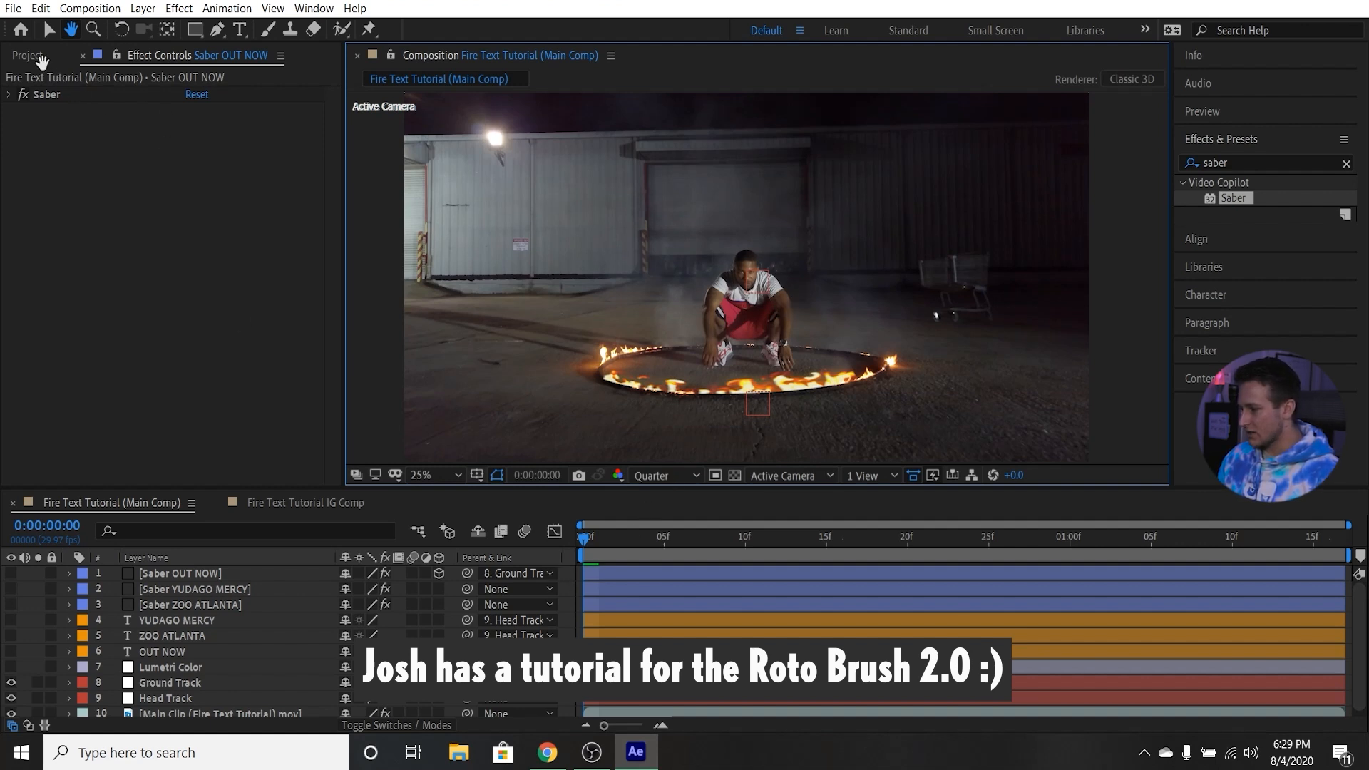
Add Fire Text Roto Clip.mov from the Main Clip folder to the composition between the Saber YUDAGO MERCY and Saber ZOO ATLANTA layers.
{"action": "key", "text": "v"}
{"action": "left_click", "coordinate": [27, 59]}
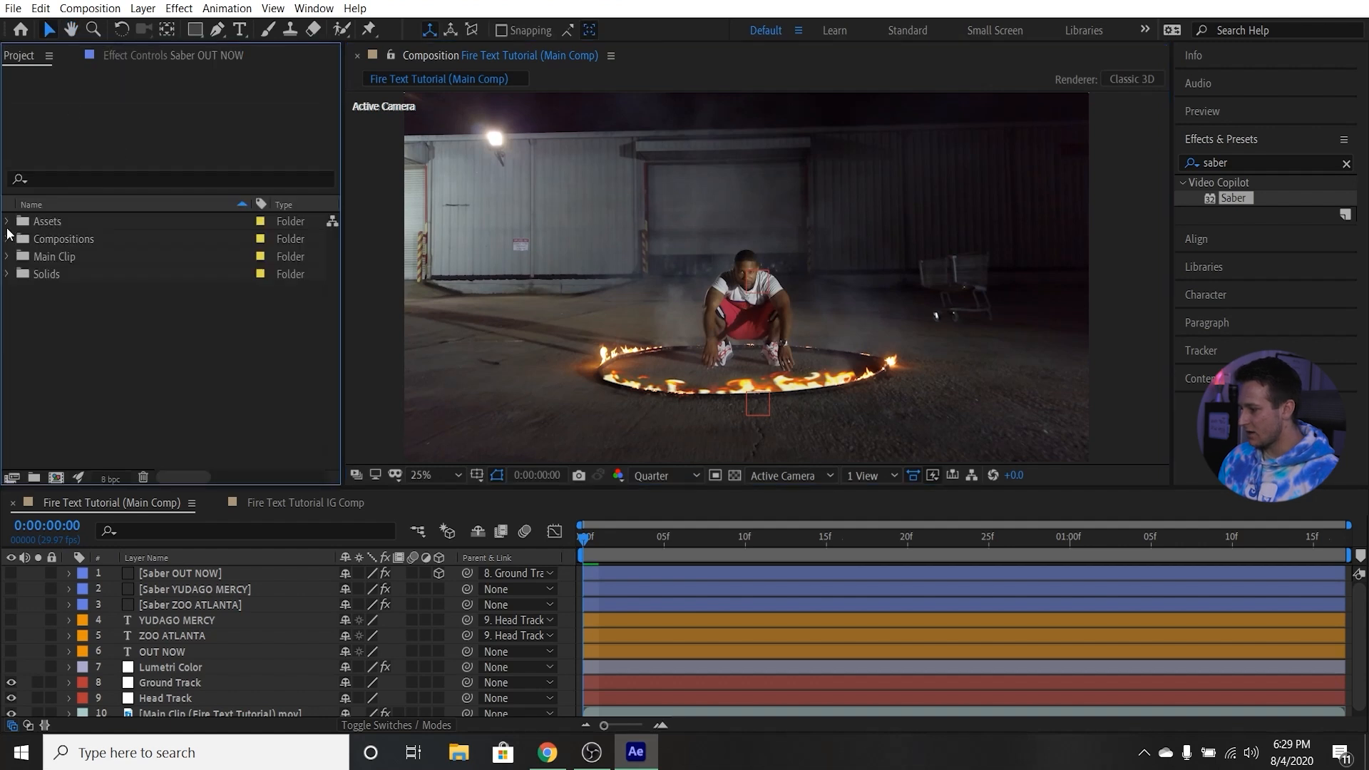
{"action": "left_click", "coordinate": [9, 257]}
{"action": "left_click_drag", "start_coordinate": [88, 275], "coordinate": [109, 273]}
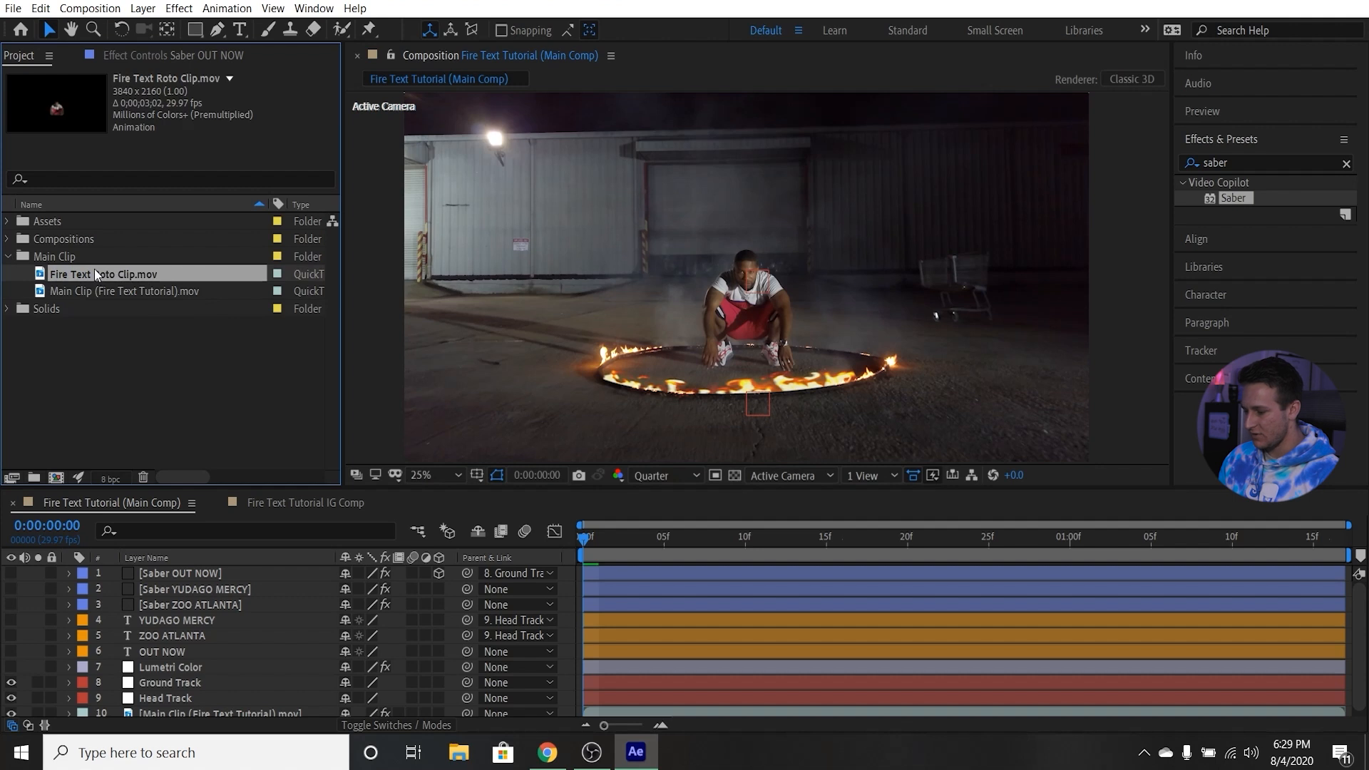
{"action": "left_click_drag", "start_coordinate": [80, 272], "coordinate": [205, 574]}
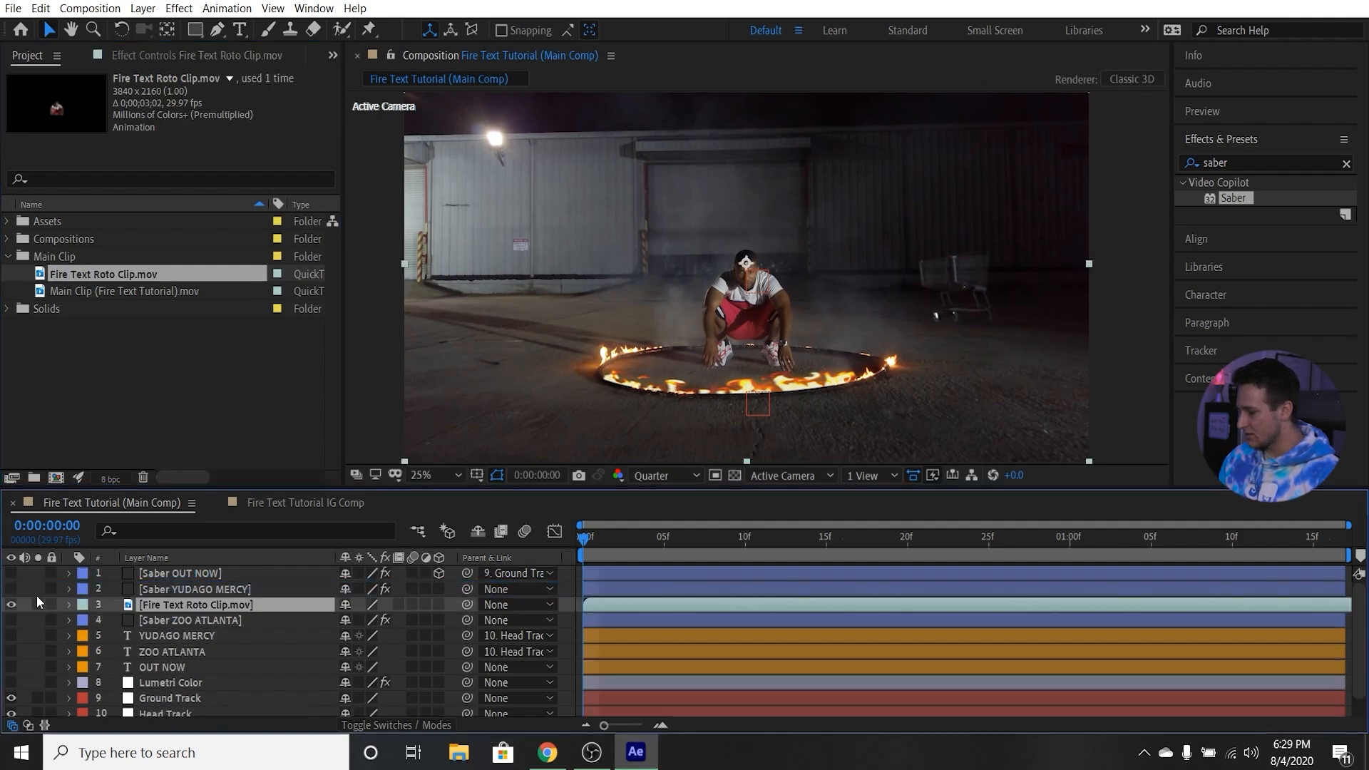
Show the Saber OUT NOW, Saber YUDAGO MERCY and Saber ZOO ATLANTA layers.
{"action": "left_click_drag", "start_coordinate": [12, 574], "coordinate": [12, 590]}
{"action": "left_click", "coordinate": [15, 618]}
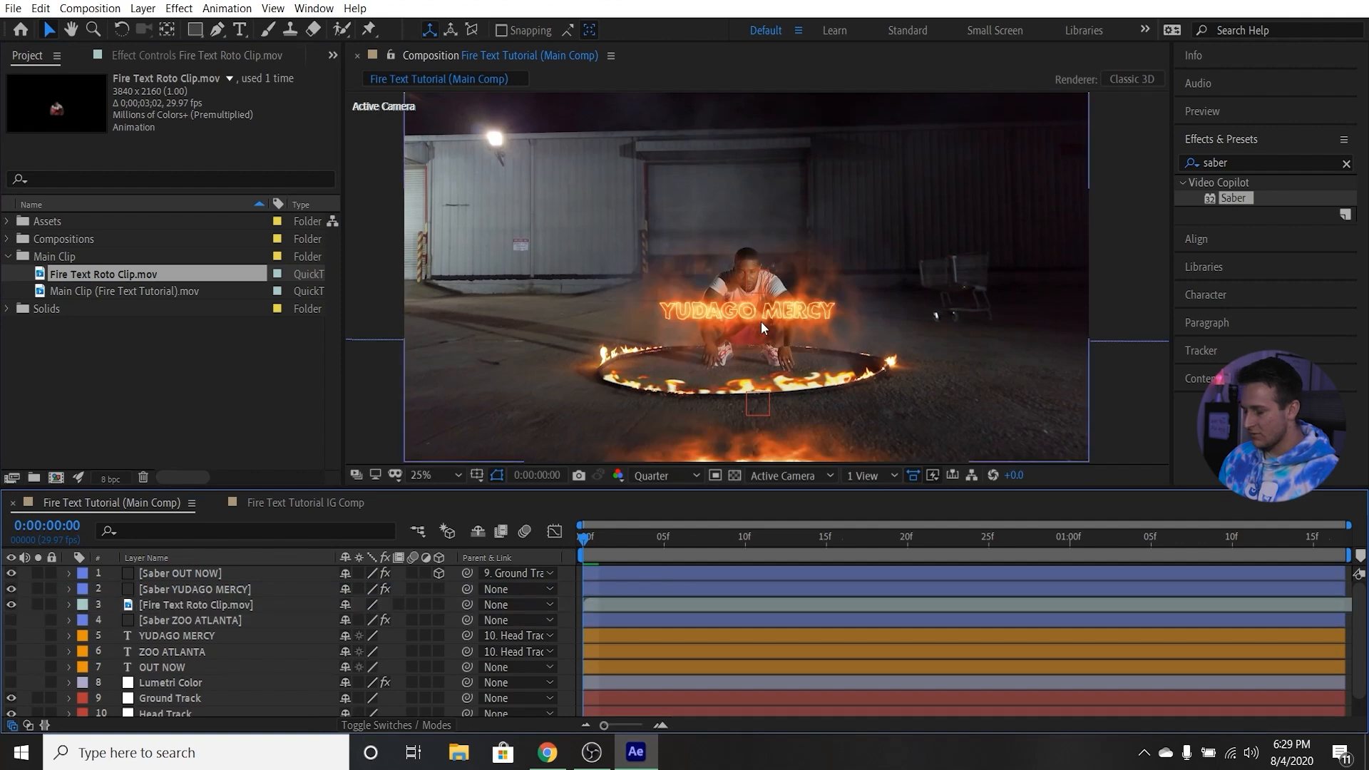
{"action": "left_click", "coordinate": [11, 619]}
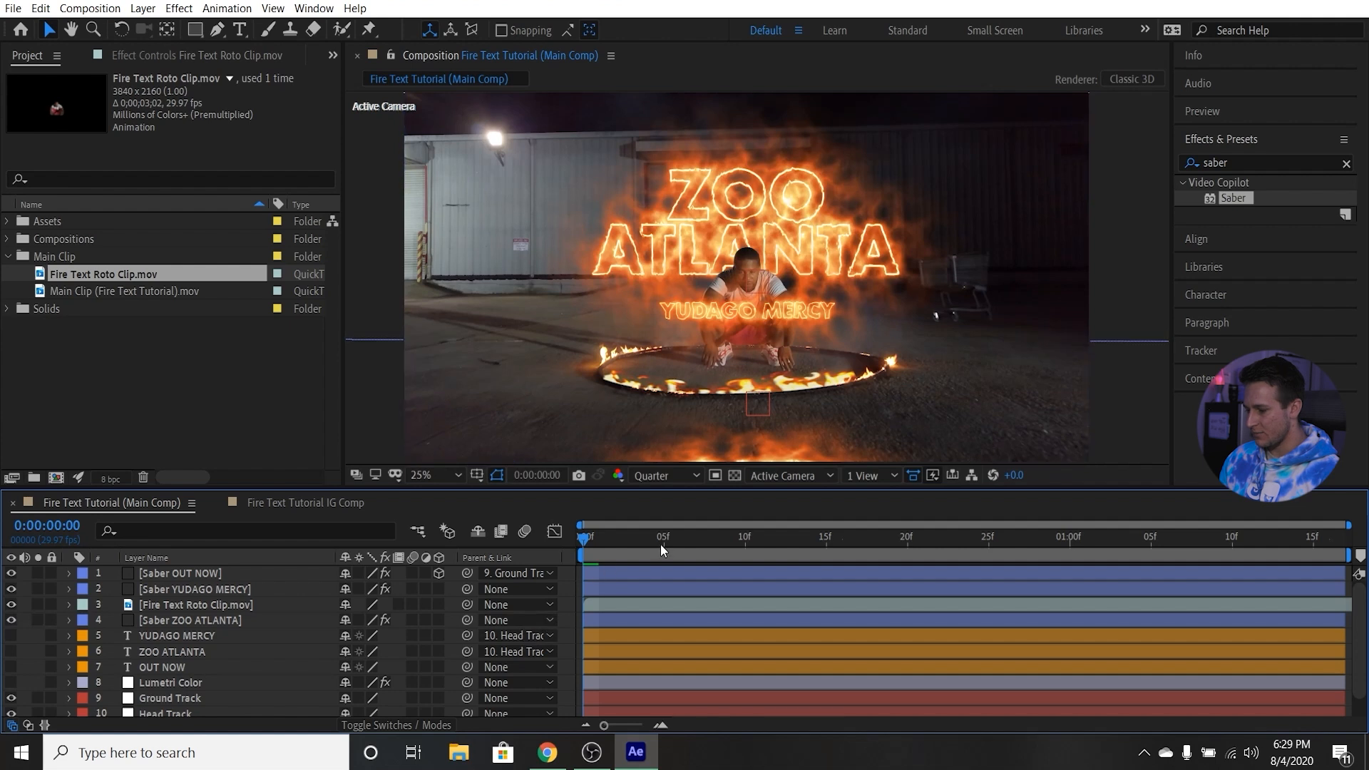
Shift the Fire Text Roto Clip layer slightly earlier in time so that it starts just before the composition's first frame.
{"action": "left_click", "coordinate": [614, 605]}
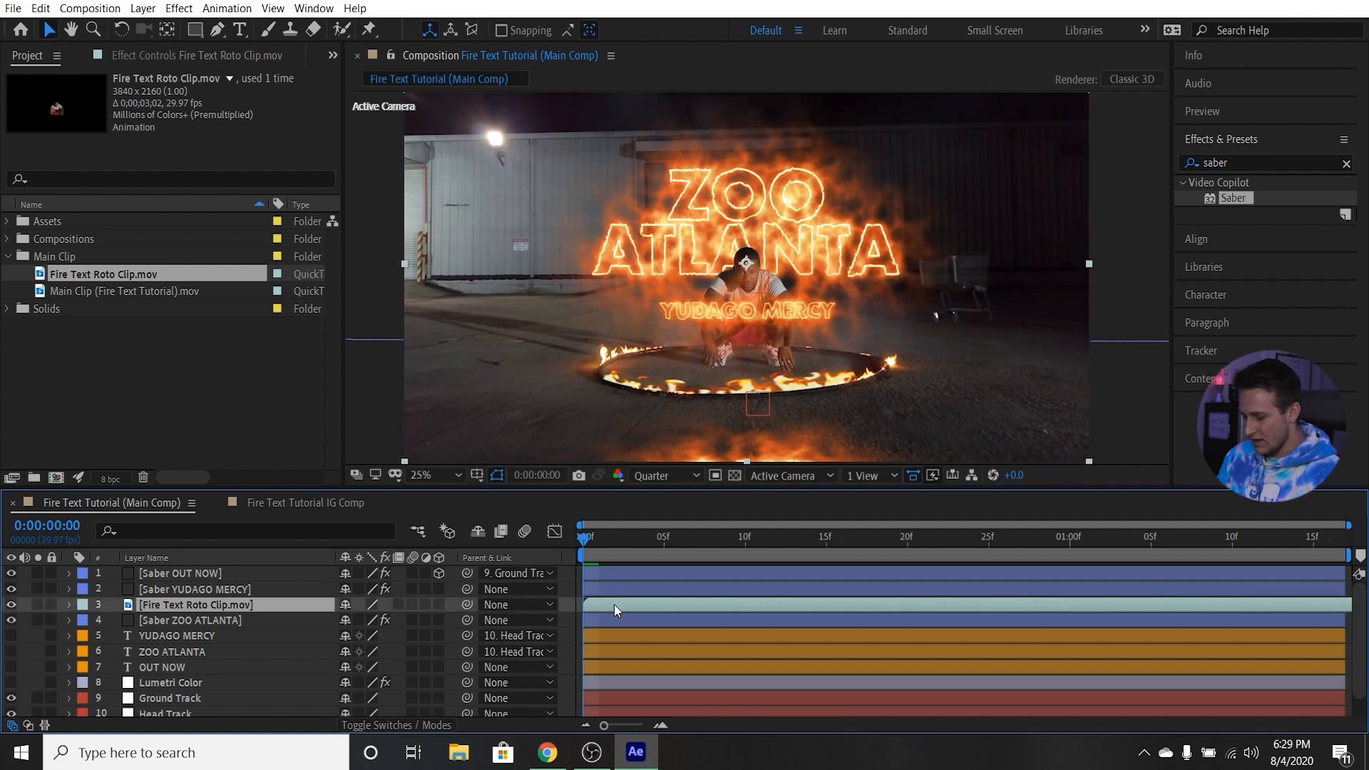
{"action": "key", "text": "equal"}
{"action": "key", "text": "equal"}
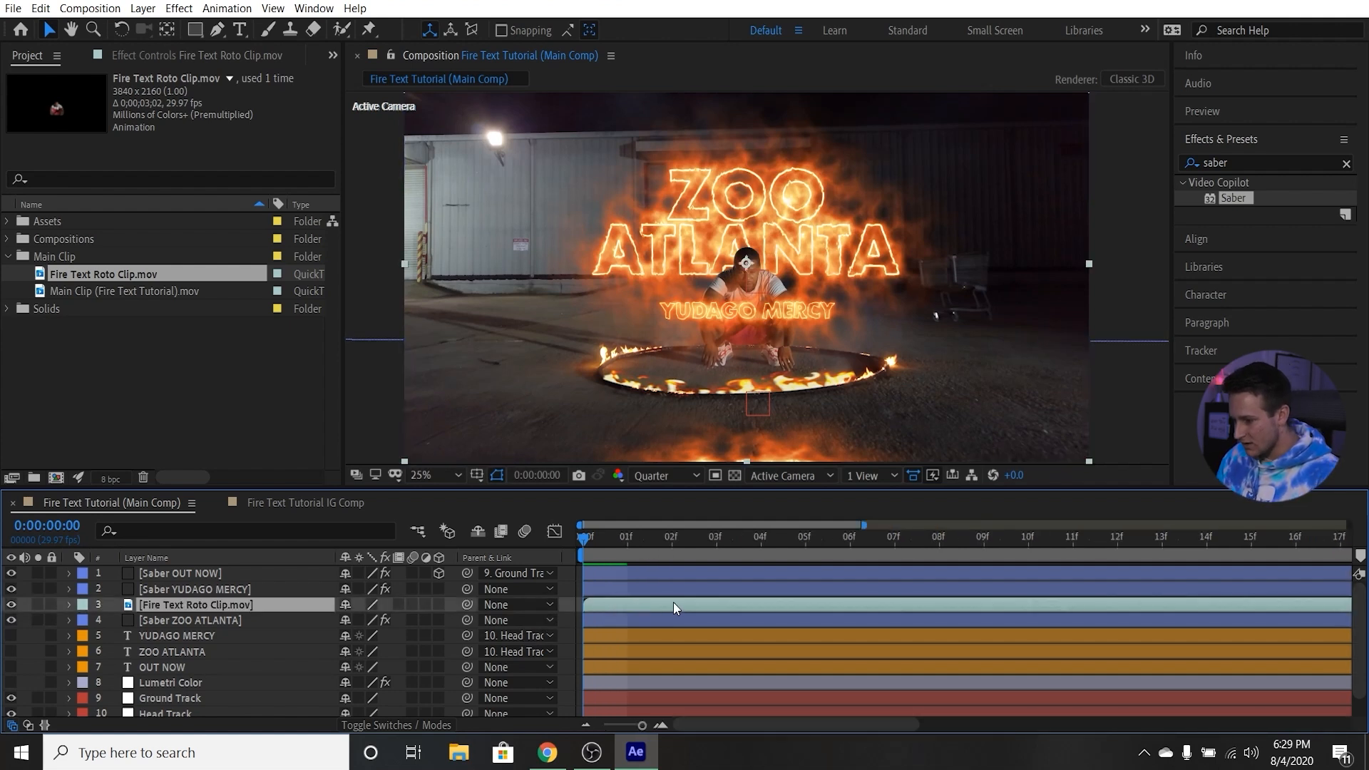
{"action": "left_click_drag", "start_coordinate": [661, 605], "coordinate": [626, 605]}
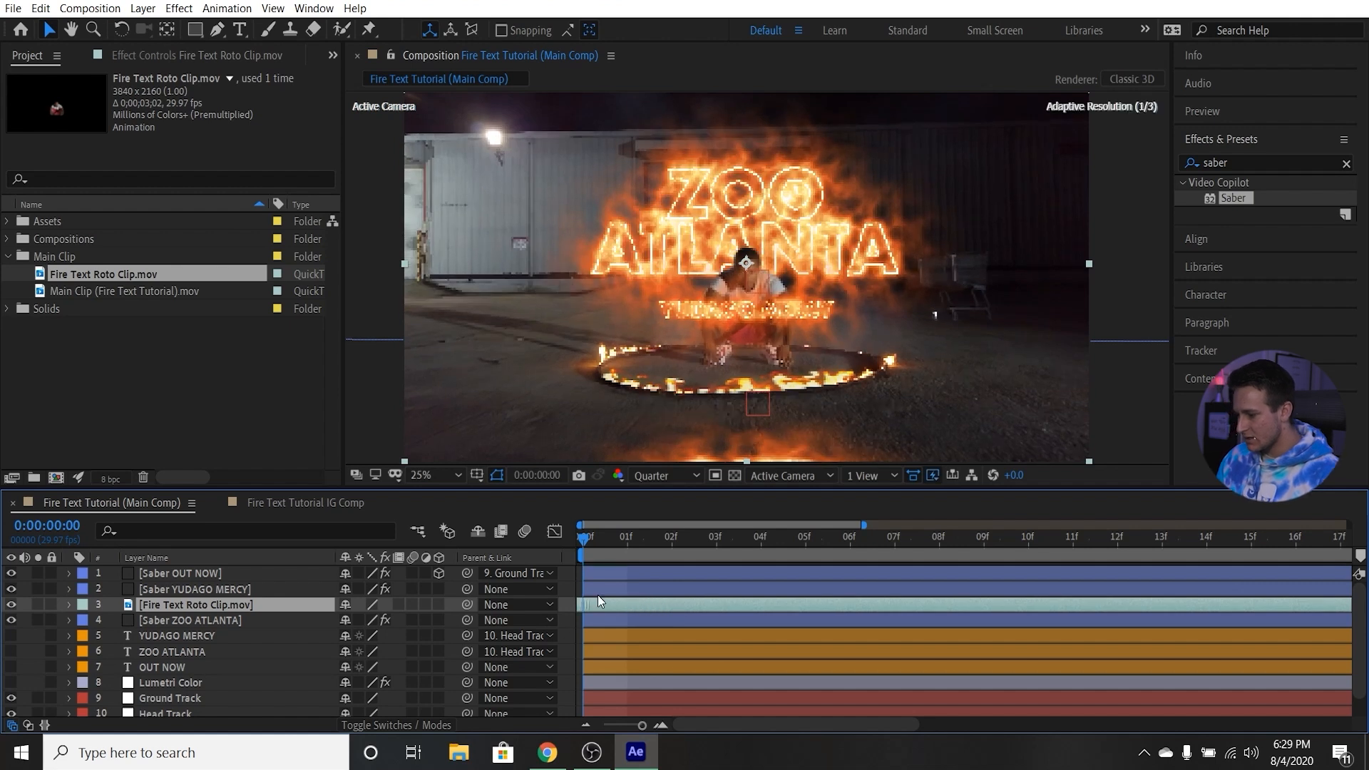
Inspect the roto clip's alignment with the man at 100% magnification, toggling the Saber ZOO ATLANTA layer's visibility.
{"action": "left_click", "coordinate": [445, 475]}
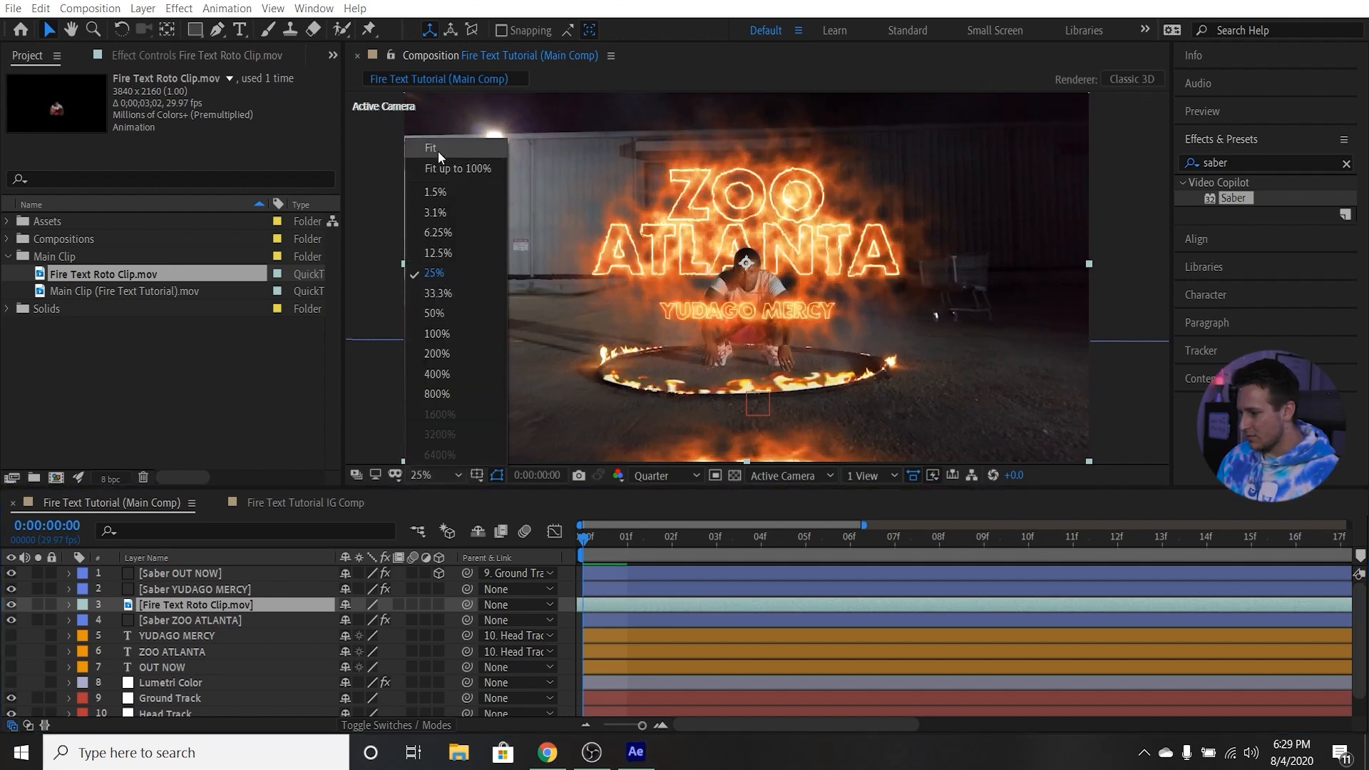
{"action": "left_click", "coordinate": [439, 149]}
{"action": "left_click", "coordinate": [432, 472]}
{"action": "left_click", "coordinate": [474, 362]}
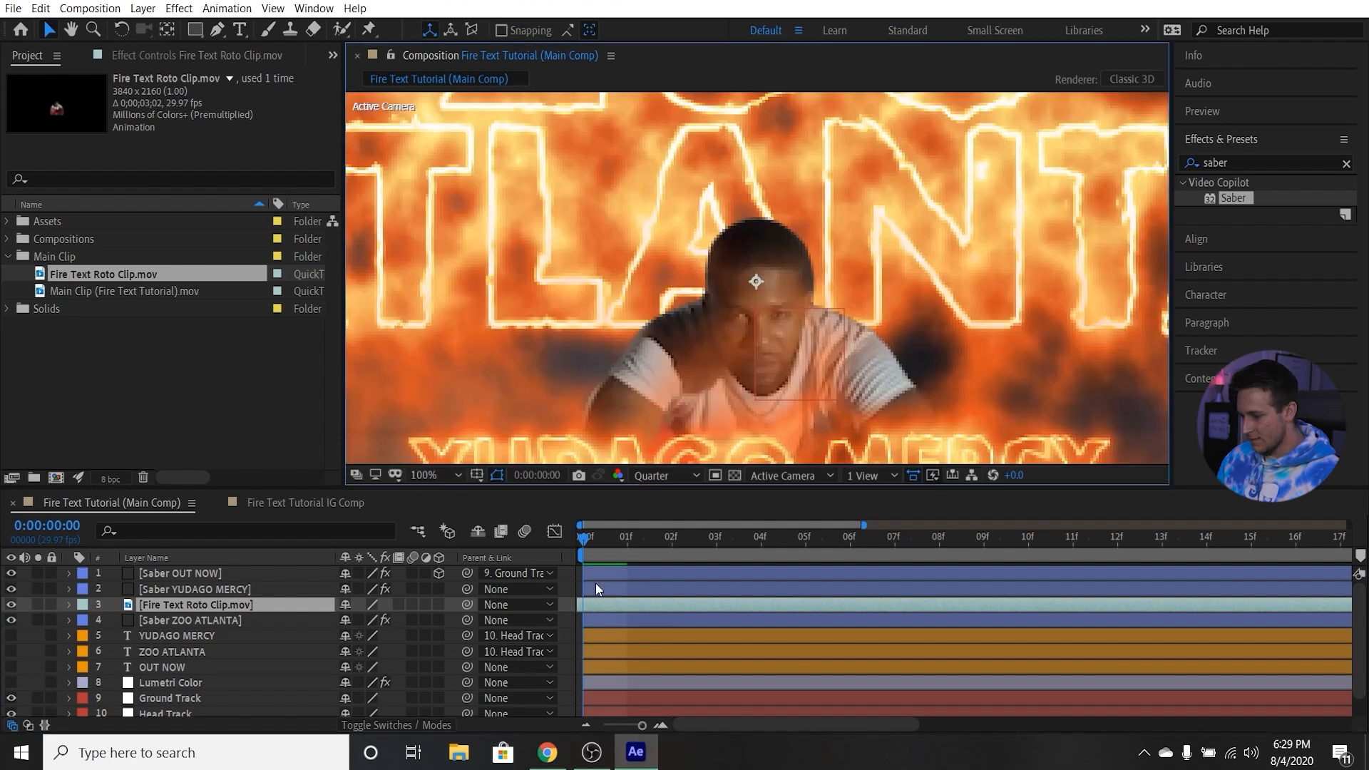
{"action": "left_click", "coordinate": [11, 619]}
{"action": "left_click", "coordinate": [11, 620]}
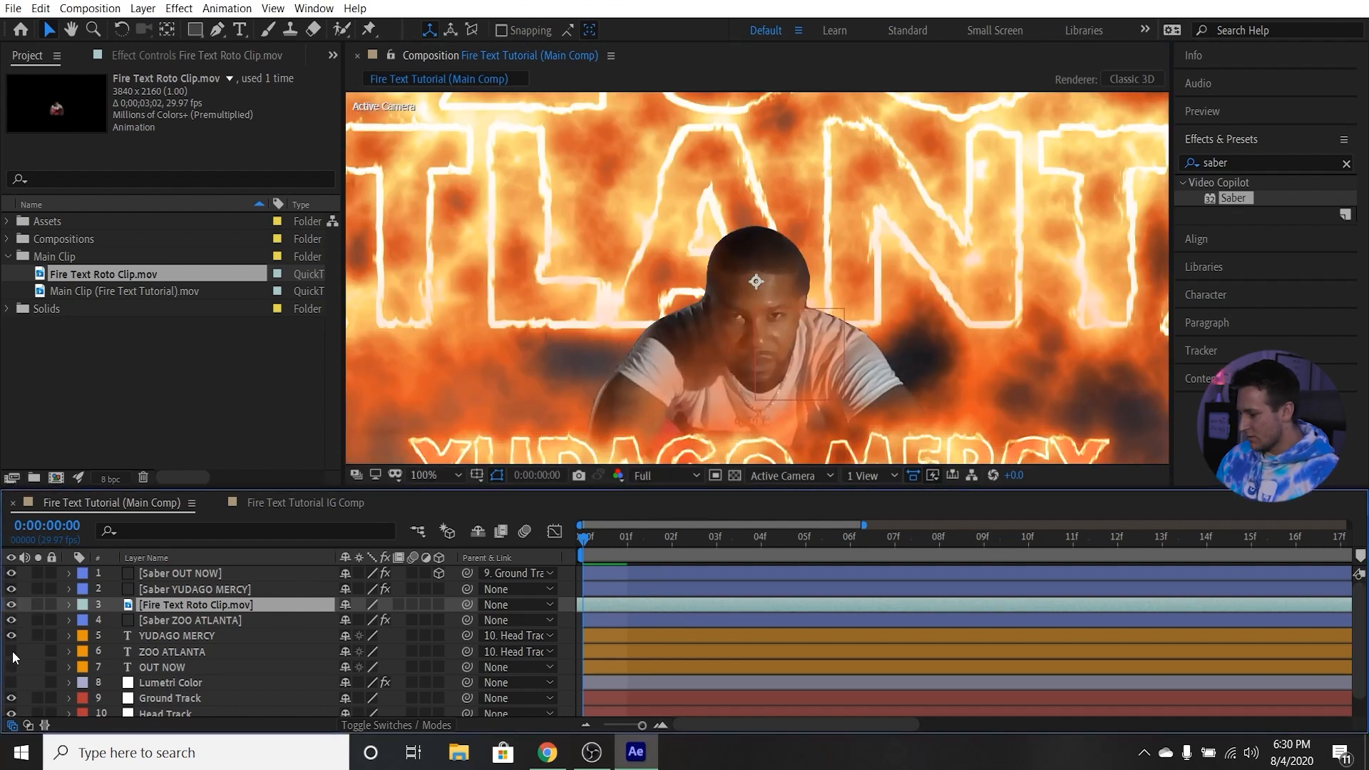
{"action": "scroll", "coordinate": [763, 265], "scroll_direction": "down", "scroll_amount": 3}
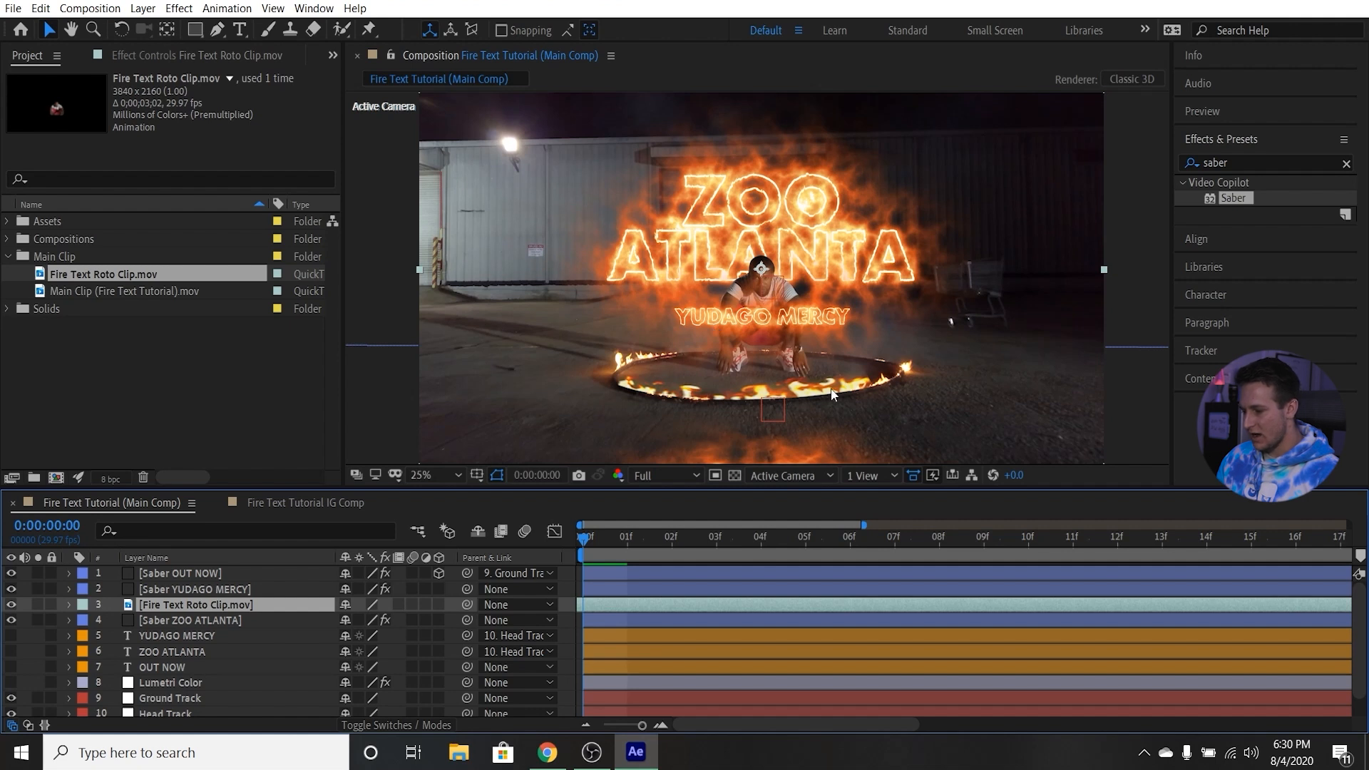
Check the roto clip at frame 1 and return to the first frame.
{"action": "left_click", "coordinate": [691, 478]}
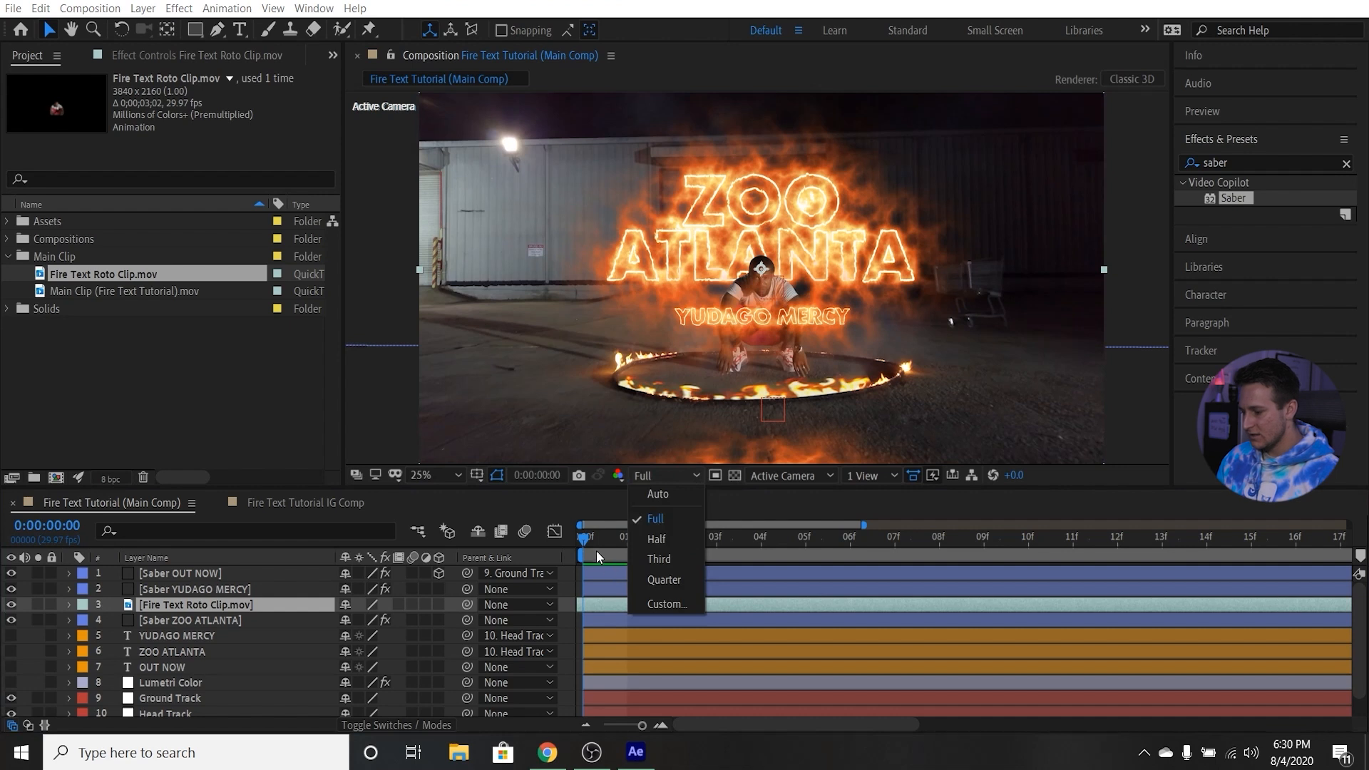
{"action": "left_click", "coordinate": [620, 540]}
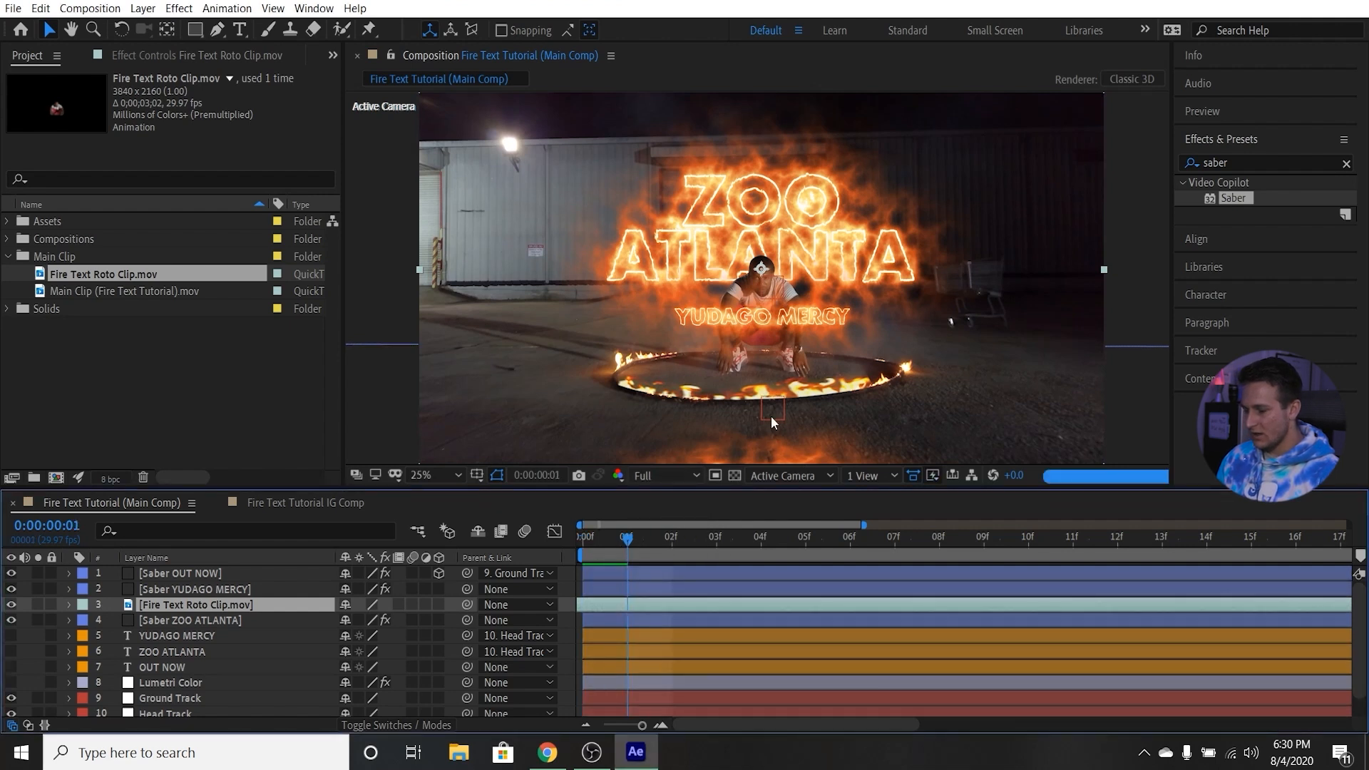
{"action": "left_click_drag", "start_coordinate": [621, 542], "coordinate": [566, 543]}
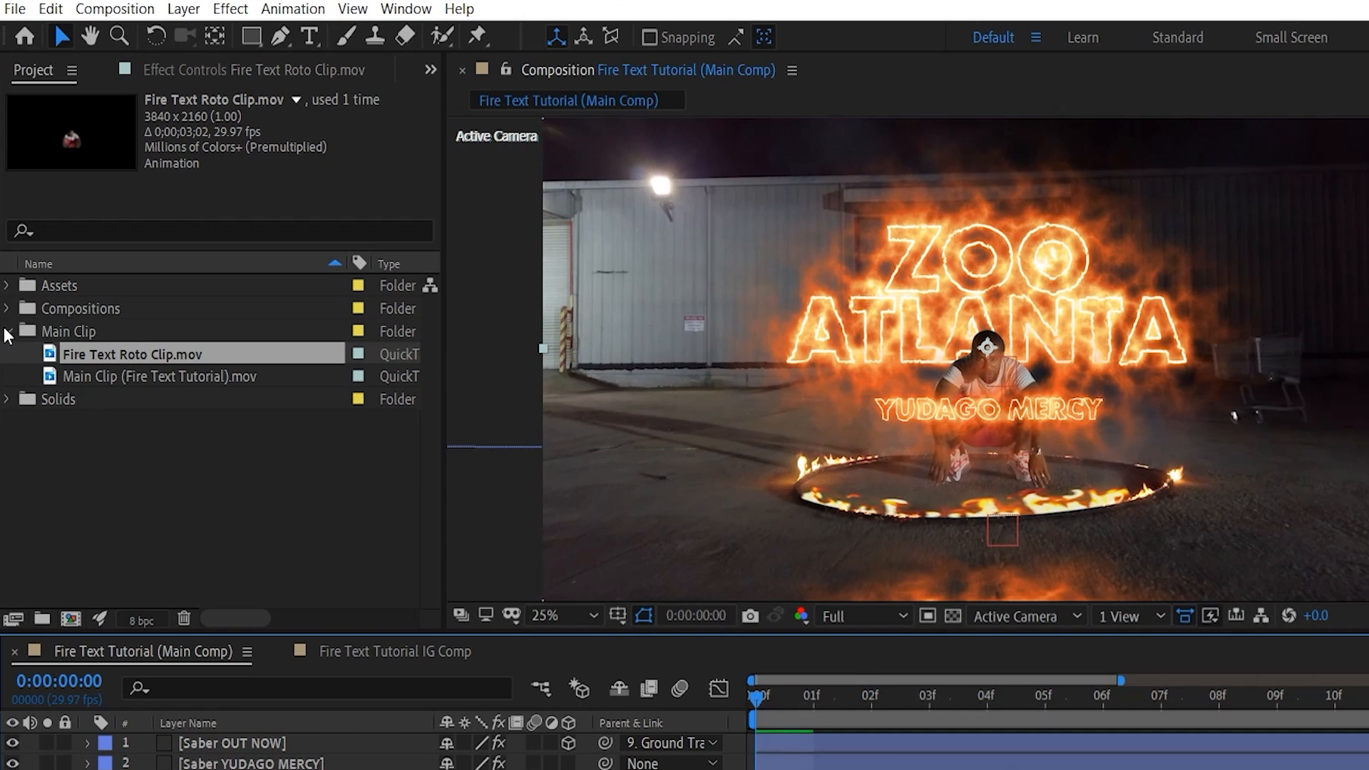
Add Fire Particles - ENVATO ELEMENTS.mov from the Assets folder as the topmost layer of the main composition.
{"action": "left_click", "coordinate": [7, 332]}
{"action": "left_click", "coordinate": [8, 308]}
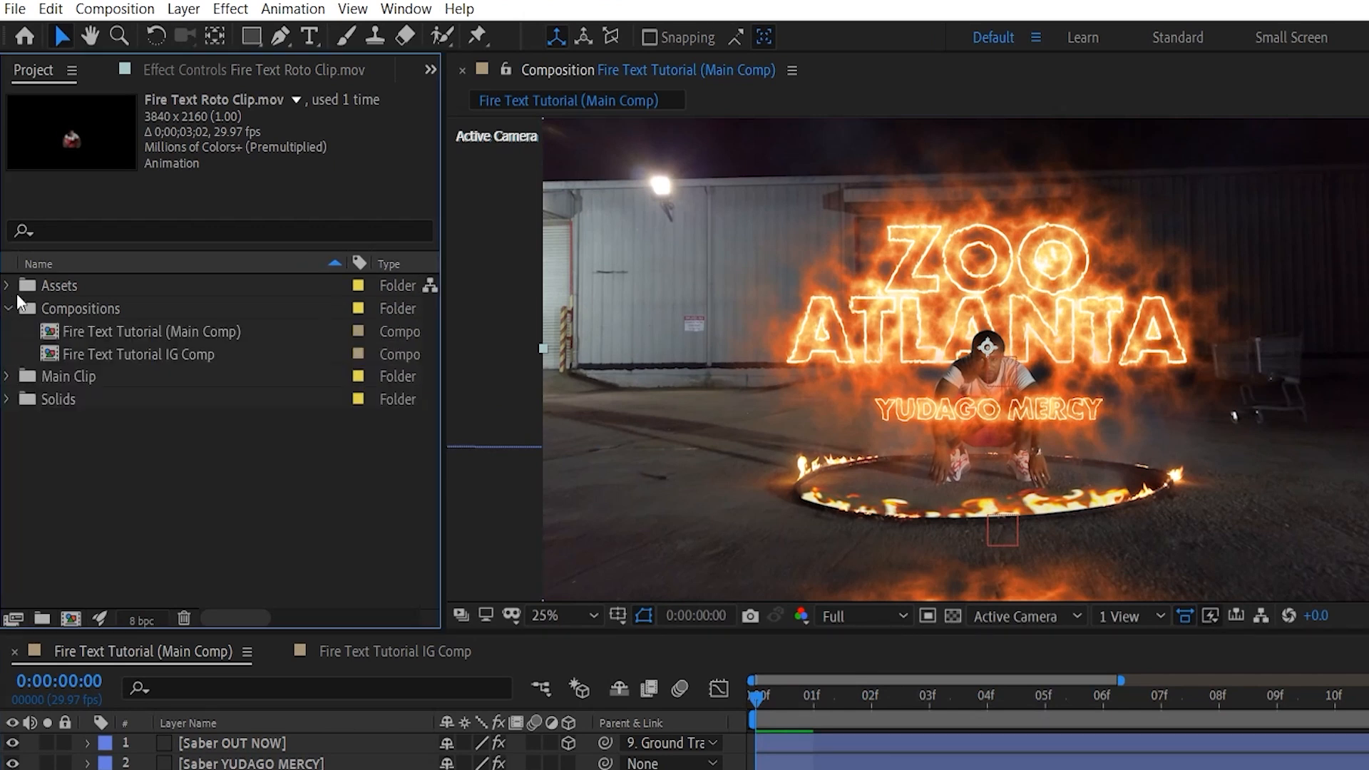
{"action": "left_click", "coordinate": [7, 307]}
{"action": "left_click", "coordinate": [7, 286]}
{"action": "left_click_drag", "start_coordinate": [110, 309], "coordinate": [261, 672]}
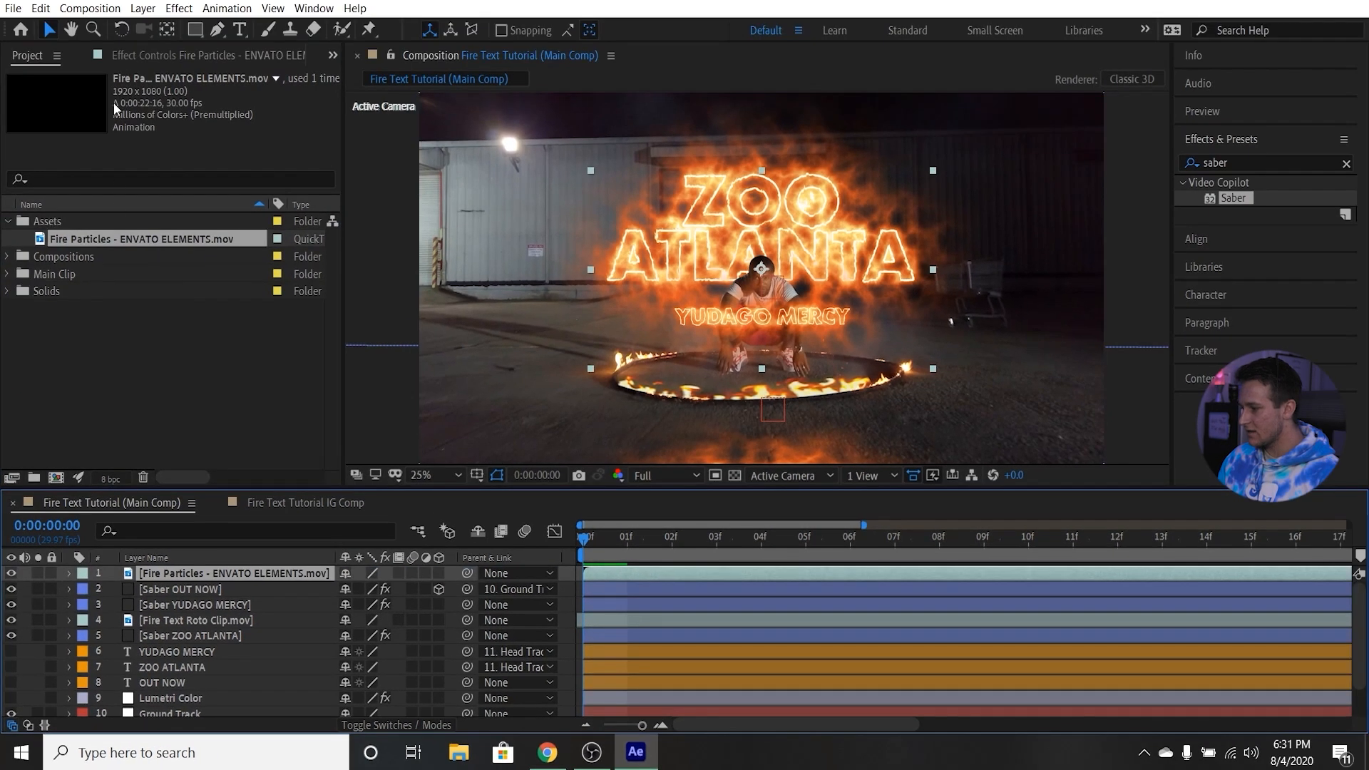
Set the Fire Particles layer's scale to 200% and check the particles at frame 5.
{"action": "left_click", "coordinate": [145, 53]}
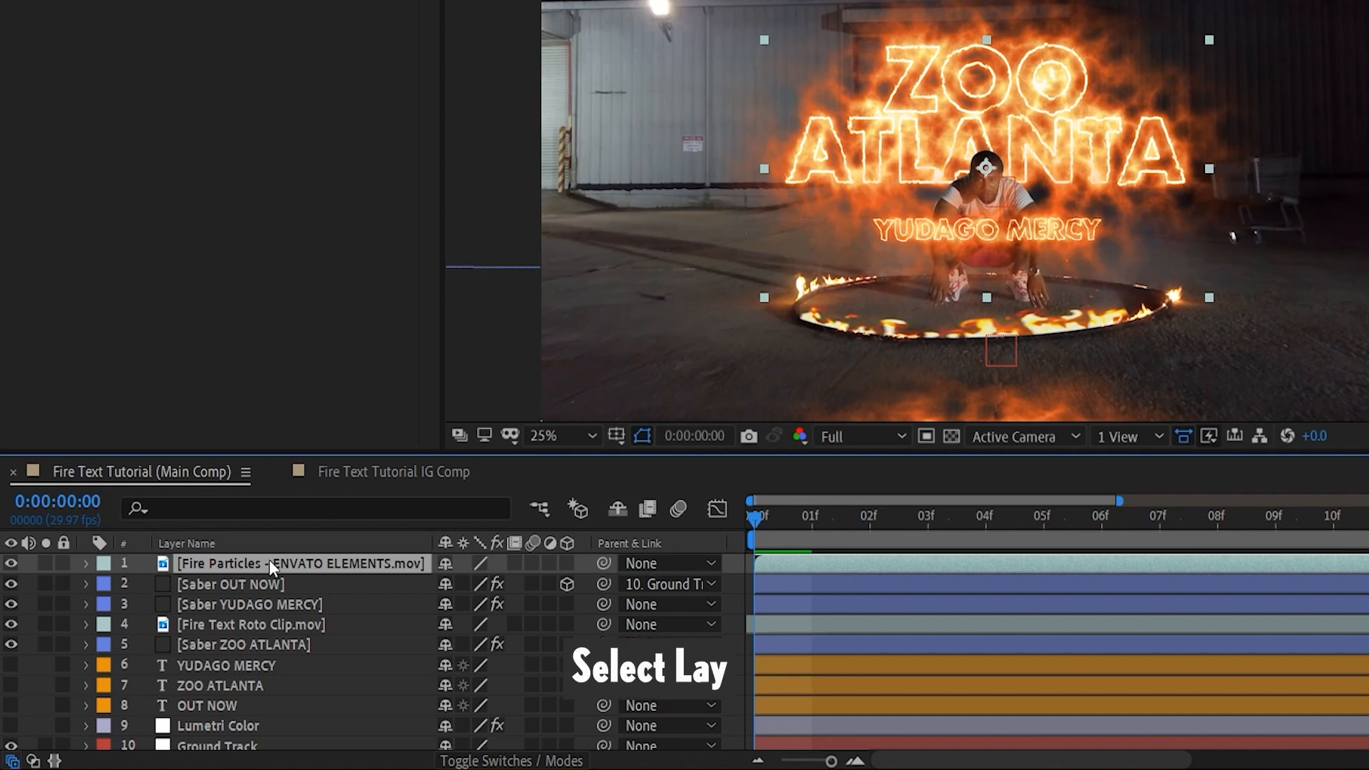
{"action": "key", "text": "s"}
{"action": "left_click", "coordinate": [473, 583]}
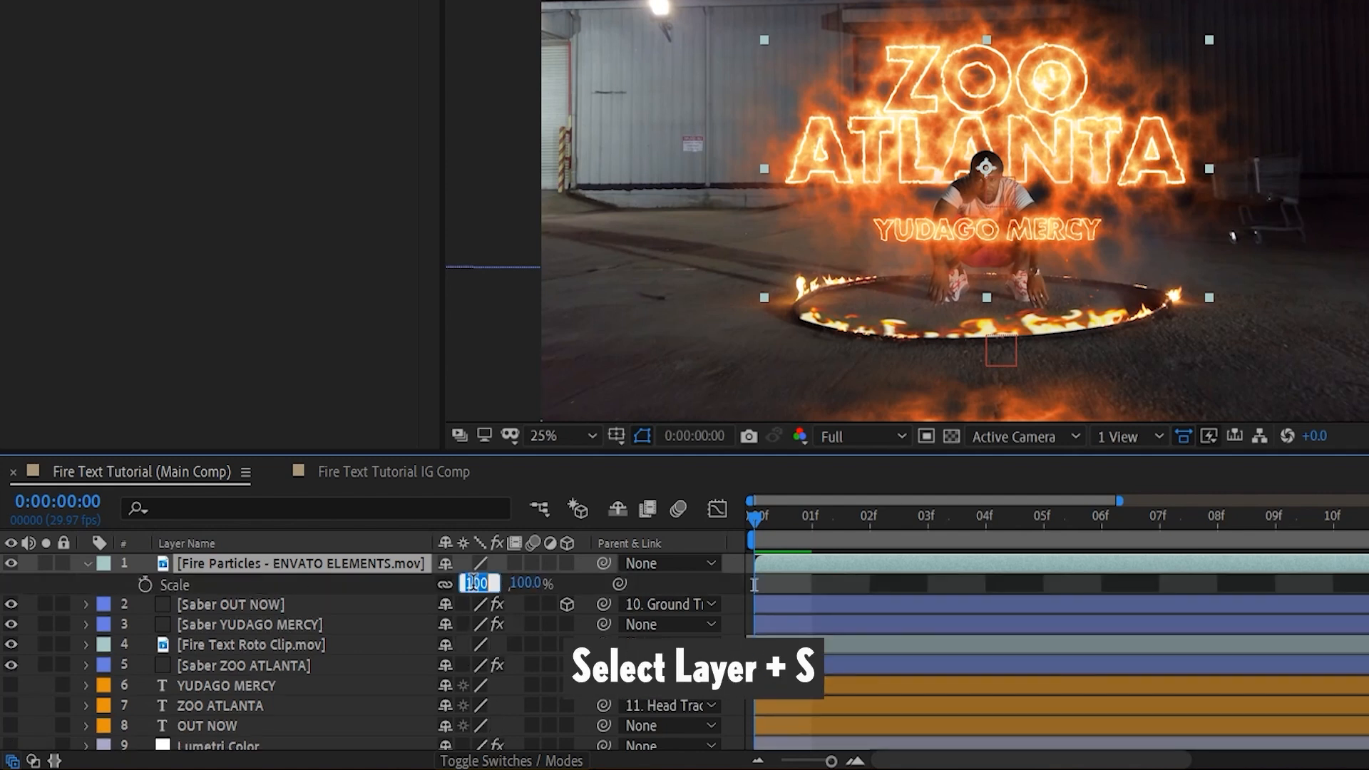
{"action": "type", "text": "2"}
{"action": "key", "text": "Return"}
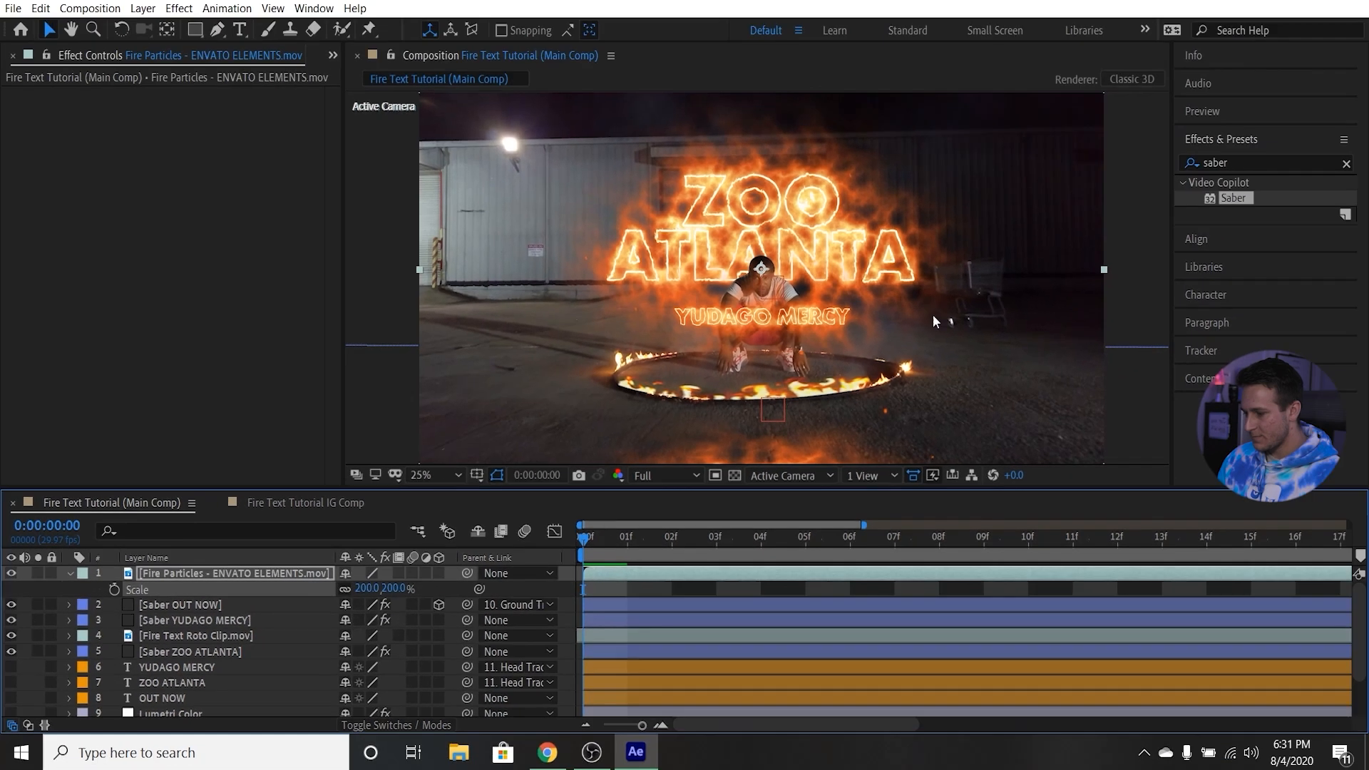
{"action": "left_click_drag", "start_coordinate": [614, 549], "coordinate": [806, 536]}
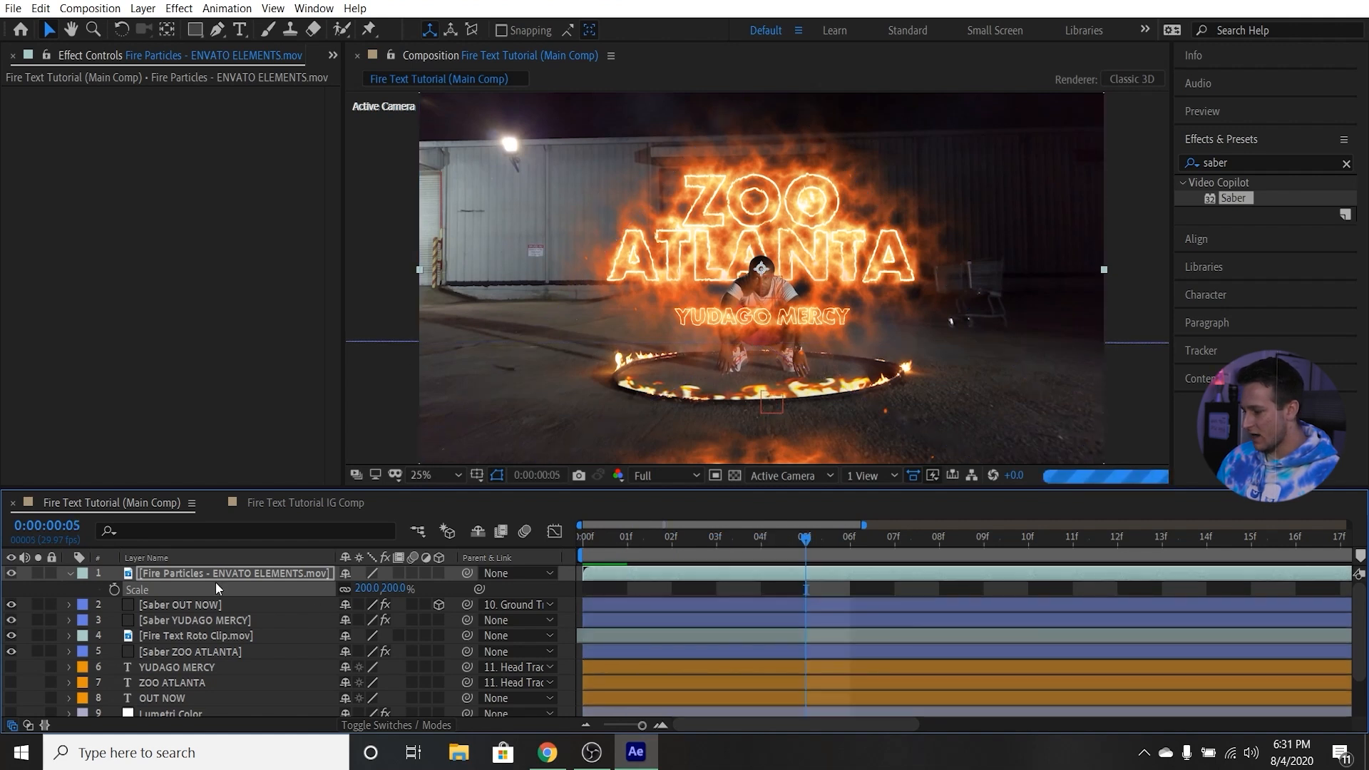
{"action": "left_click", "coordinate": [71, 575]}
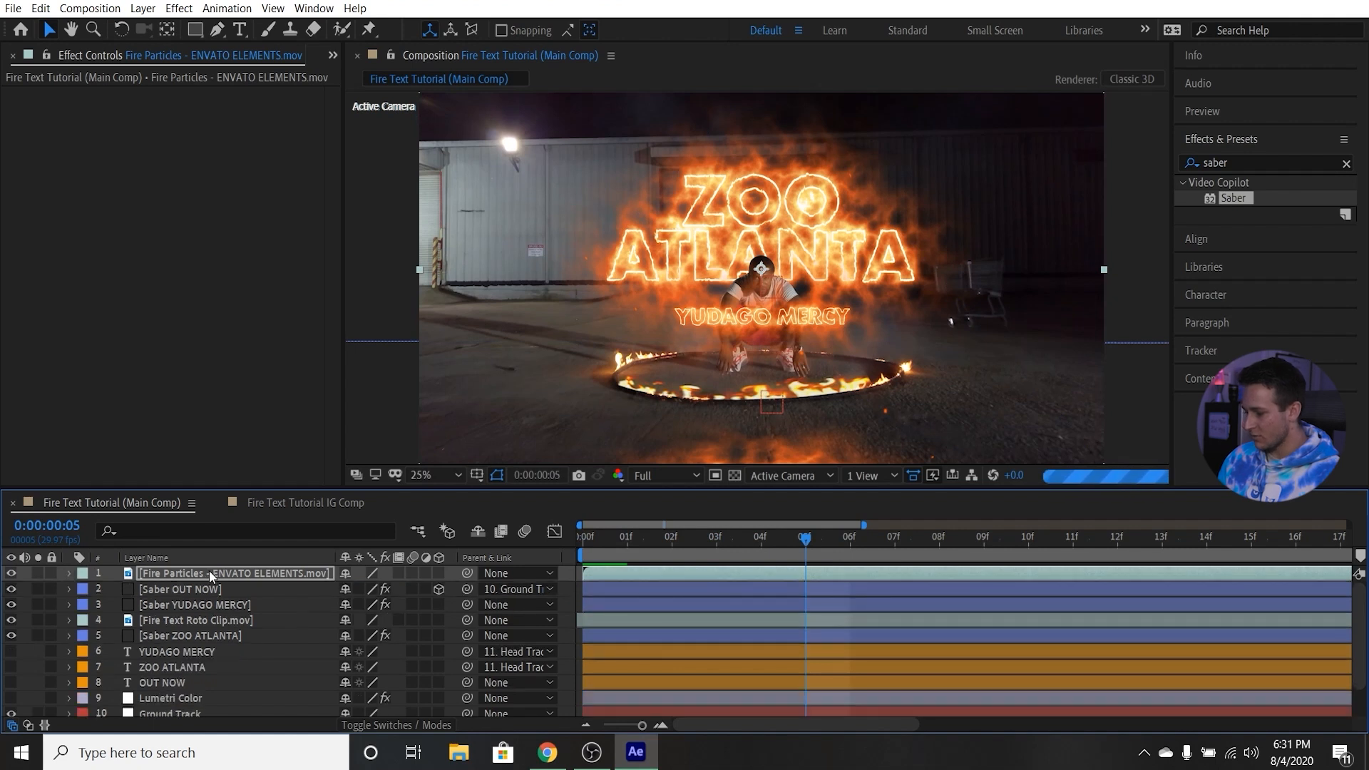
Duplicate the Fire Particles layer and set the upper copy's scale to 300%.
{"action": "key", "text": "ctrl+d"}
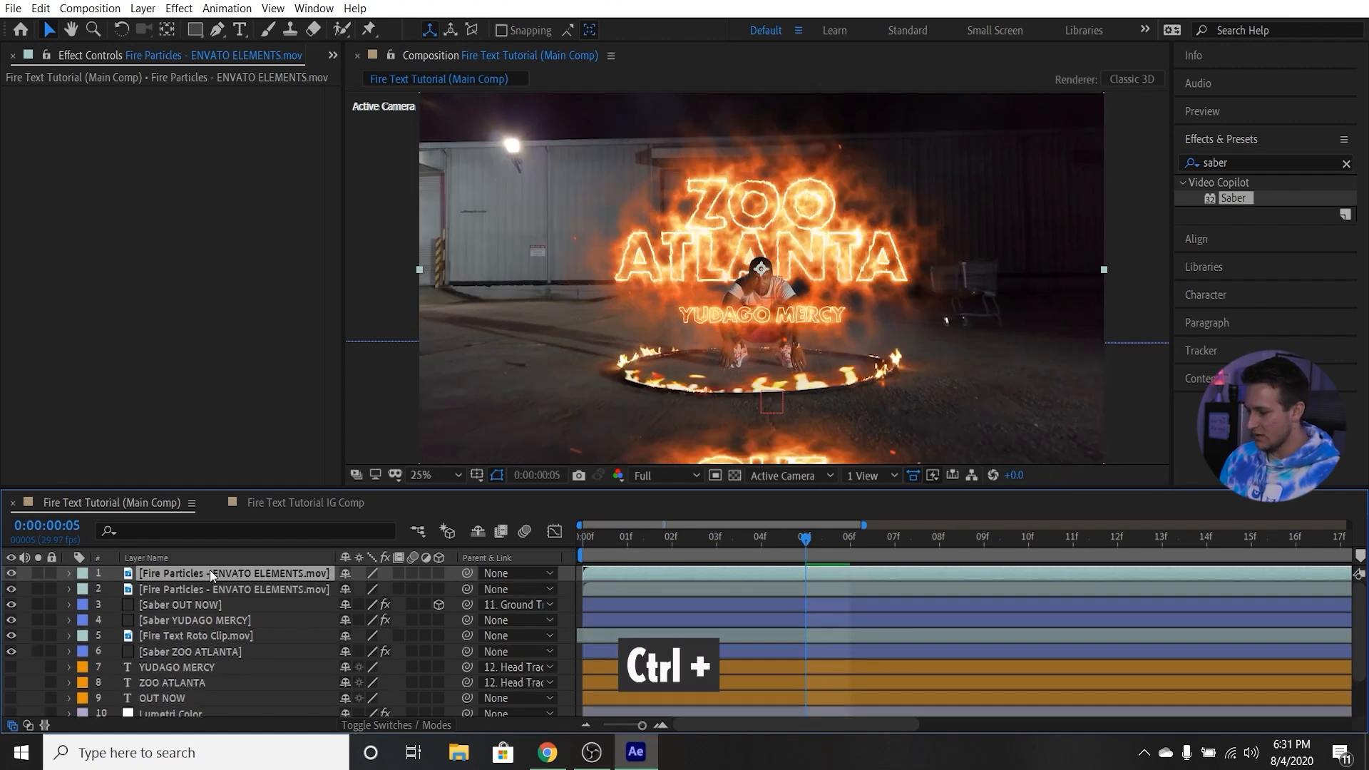
{"action": "left_click", "coordinate": [247, 589]}
{"action": "left_click", "coordinate": [237, 572]}
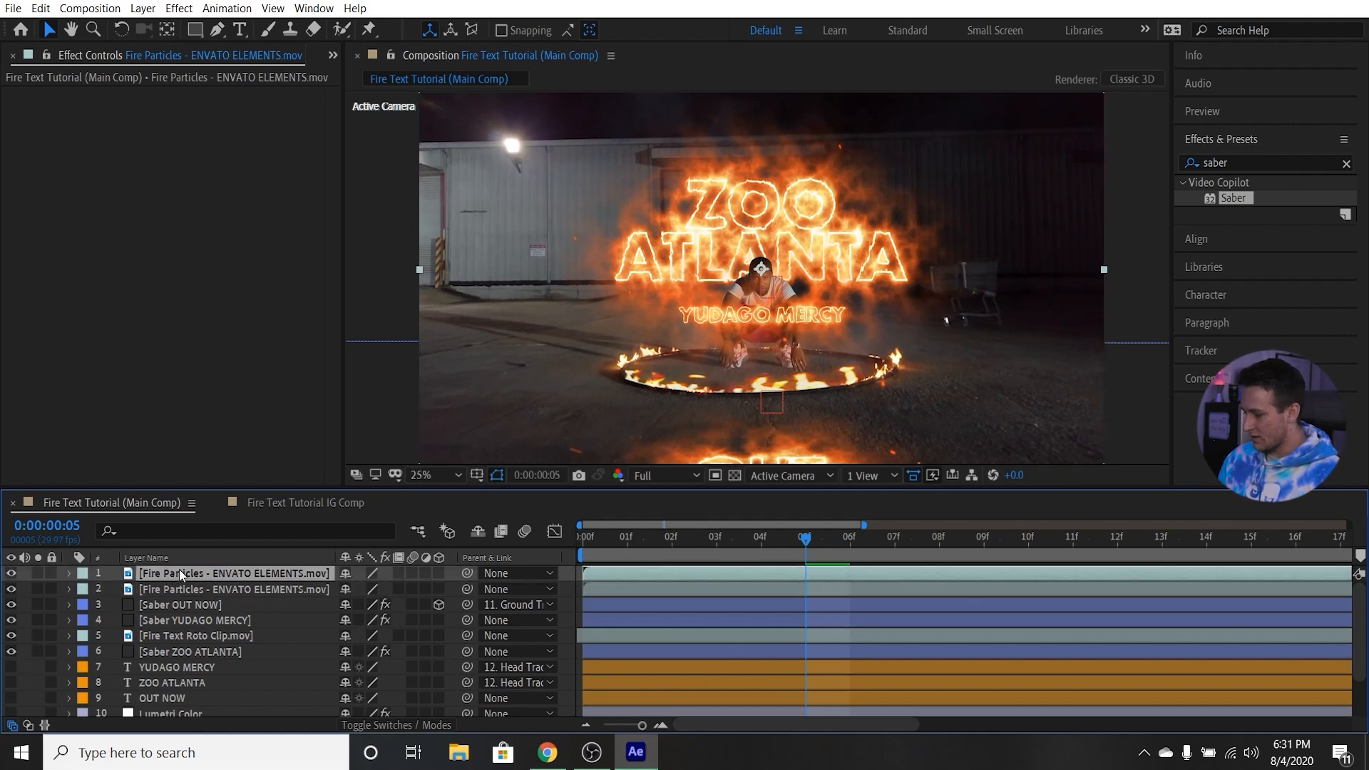
{"action": "key", "text": "s"}
{"action": "left_click", "coordinate": [365, 589]}
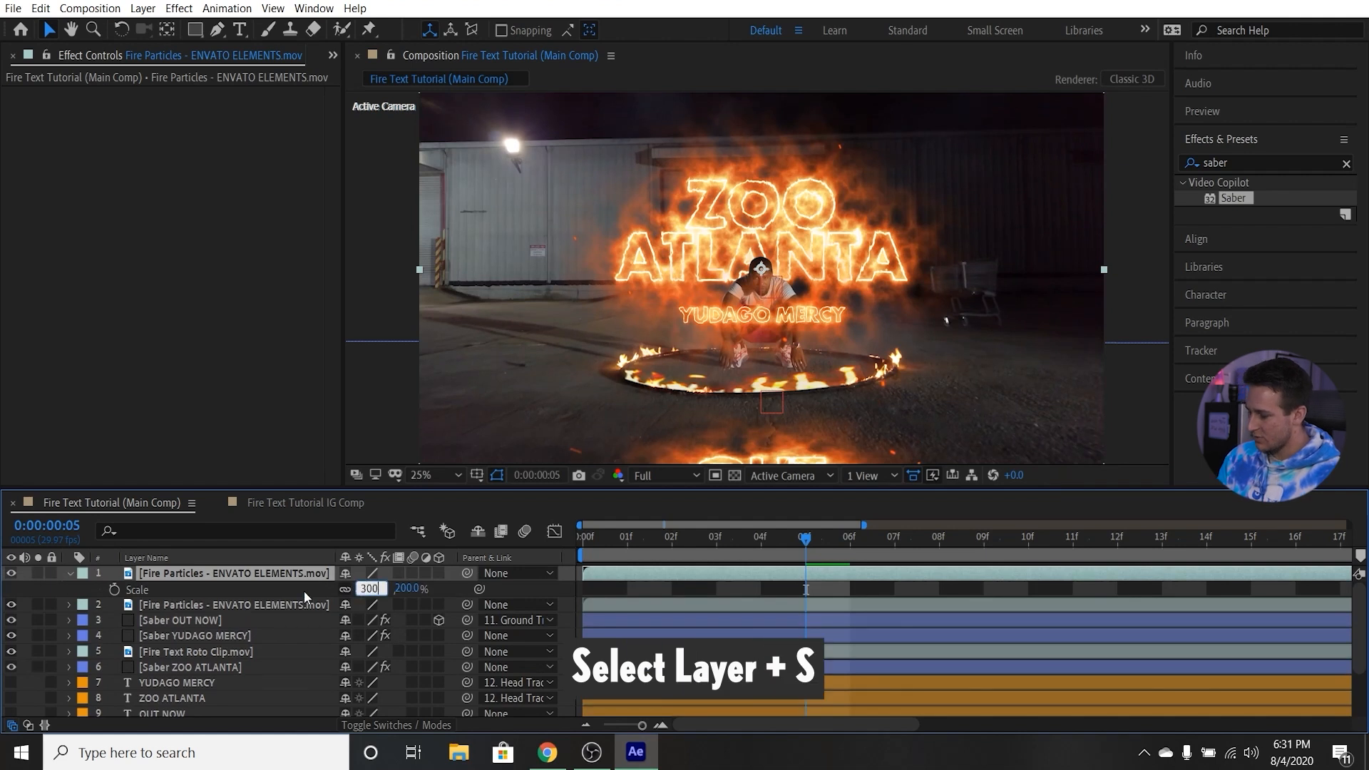
{"action": "type", "text": "300"}
{"action": "key", "text": "Return"}
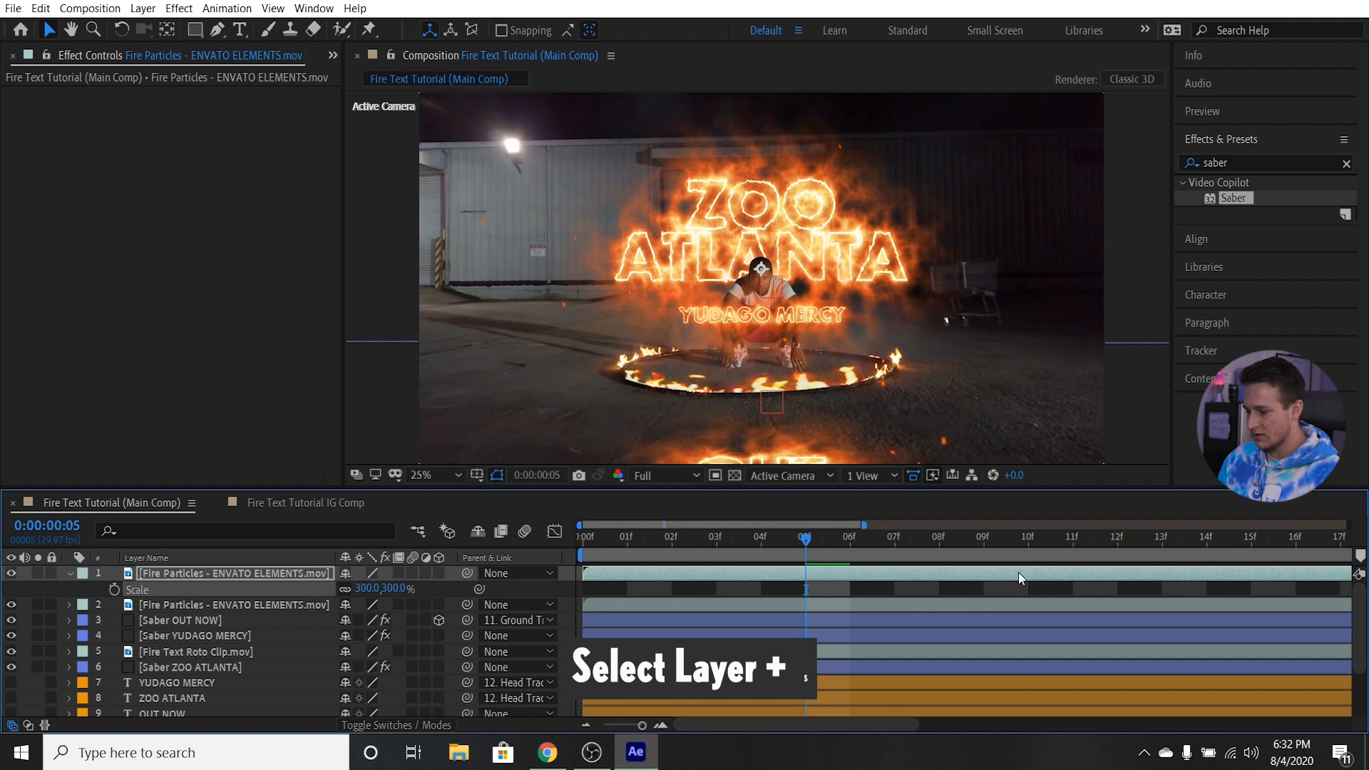
Shift the upper Fire Particles copy earlier in time to offset its particles from the original, and return to the first frame.
{"action": "left_click_drag", "start_coordinate": [850, 576], "coordinate": [691, 576]}
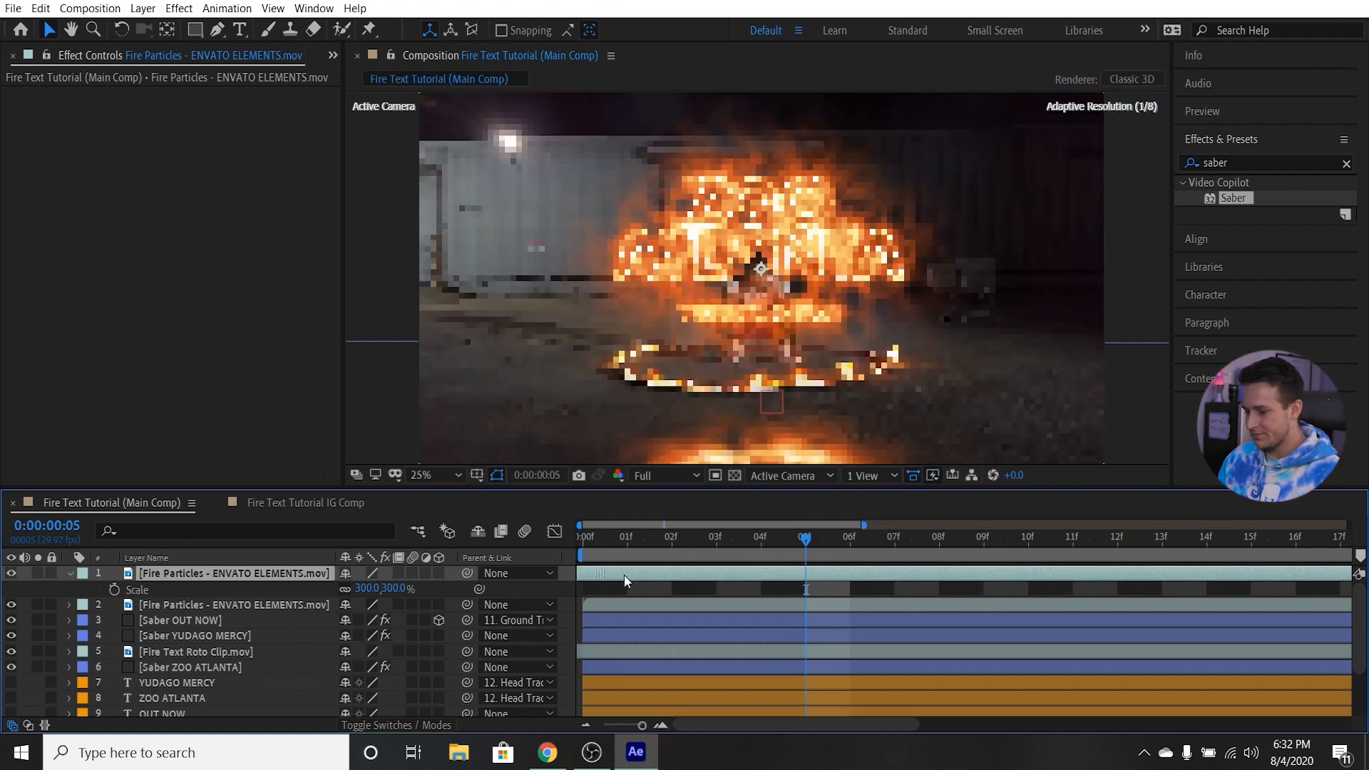
{"action": "left_click_drag", "start_coordinate": [595, 575], "coordinate": [595, 575]}
{"action": "left_click_drag", "start_coordinate": [1069, 572], "coordinate": [803, 569]}
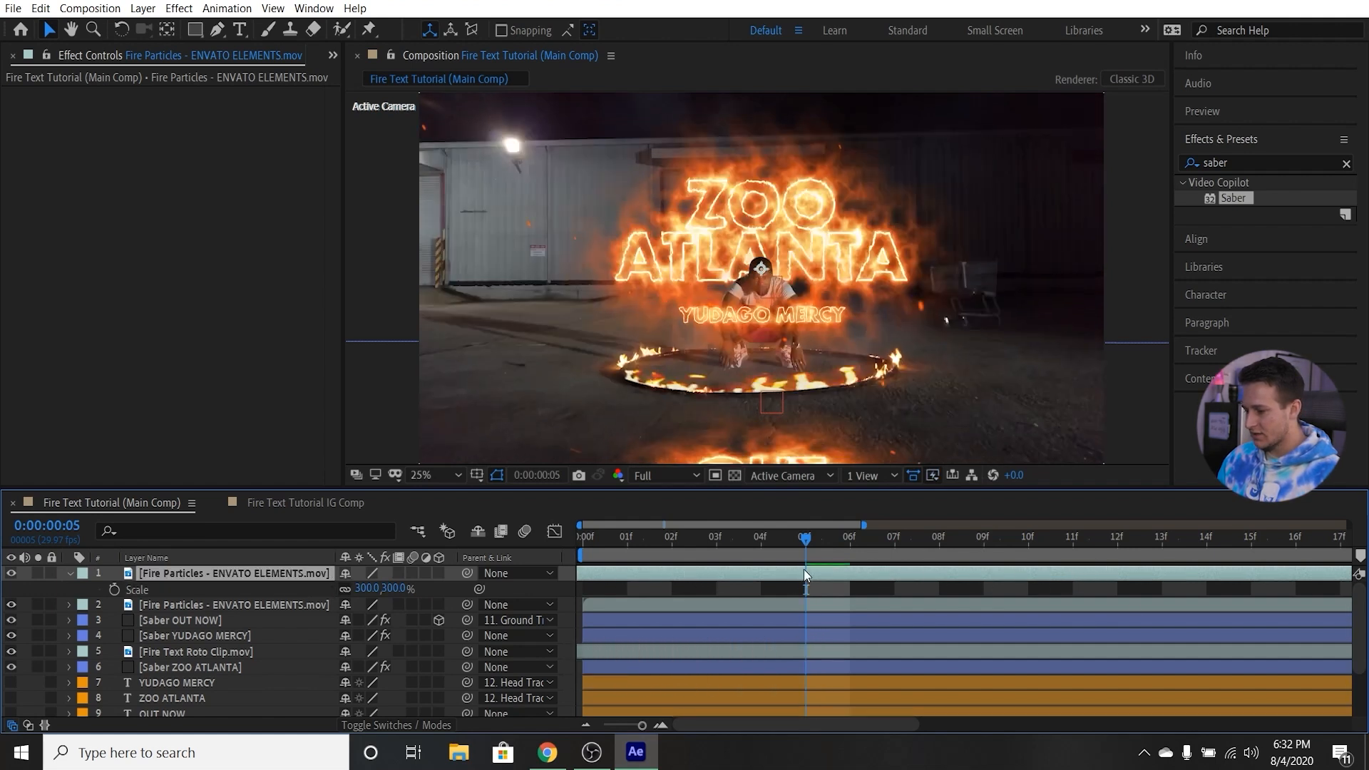
{"action": "left_click", "coordinate": [72, 575]}
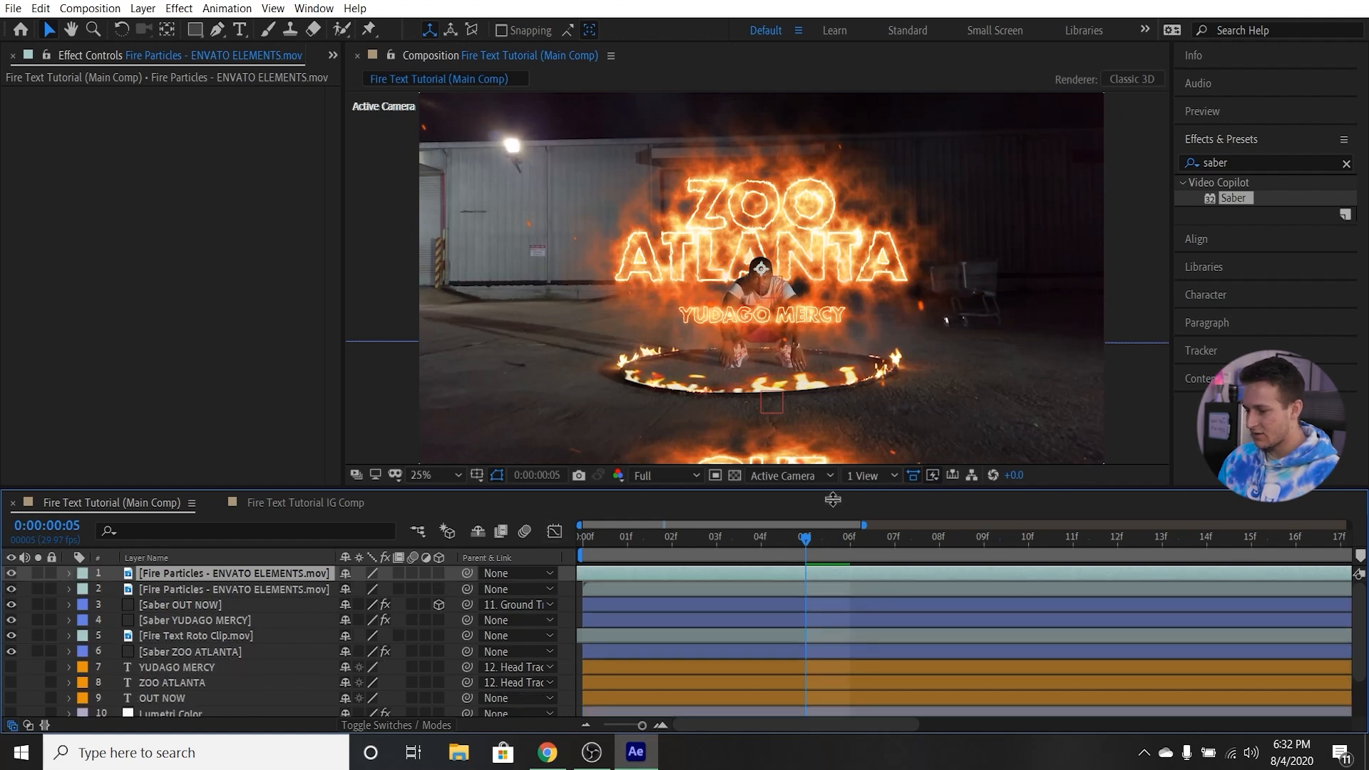
{"action": "left_click_drag", "start_coordinate": [781, 543], "coordinate": [590, 520]}
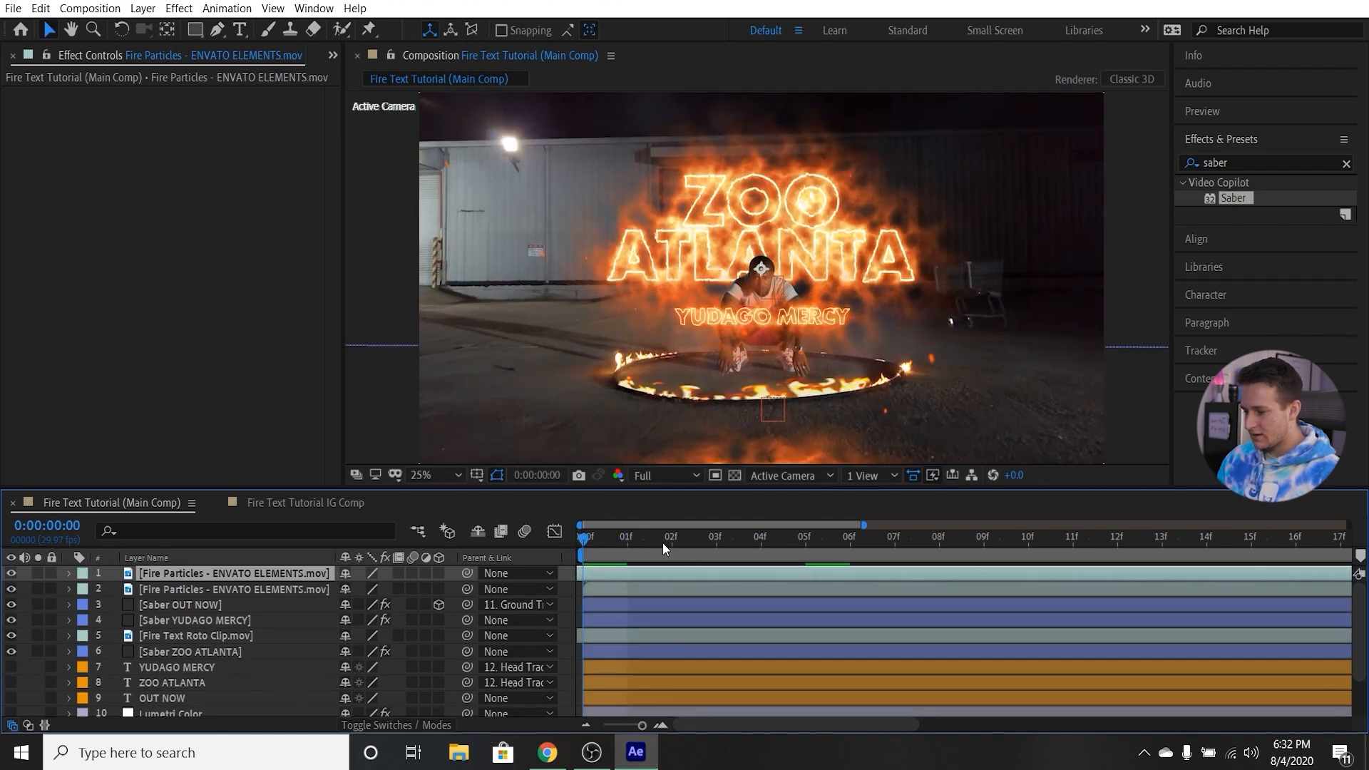
Set the preview resolution to Quarter and play back the main composition to check the layered fire particles.
{"action": "left_click", "coordinate": [666, 476]}
{"action": "left_click", "coordinate": [677, 576]}
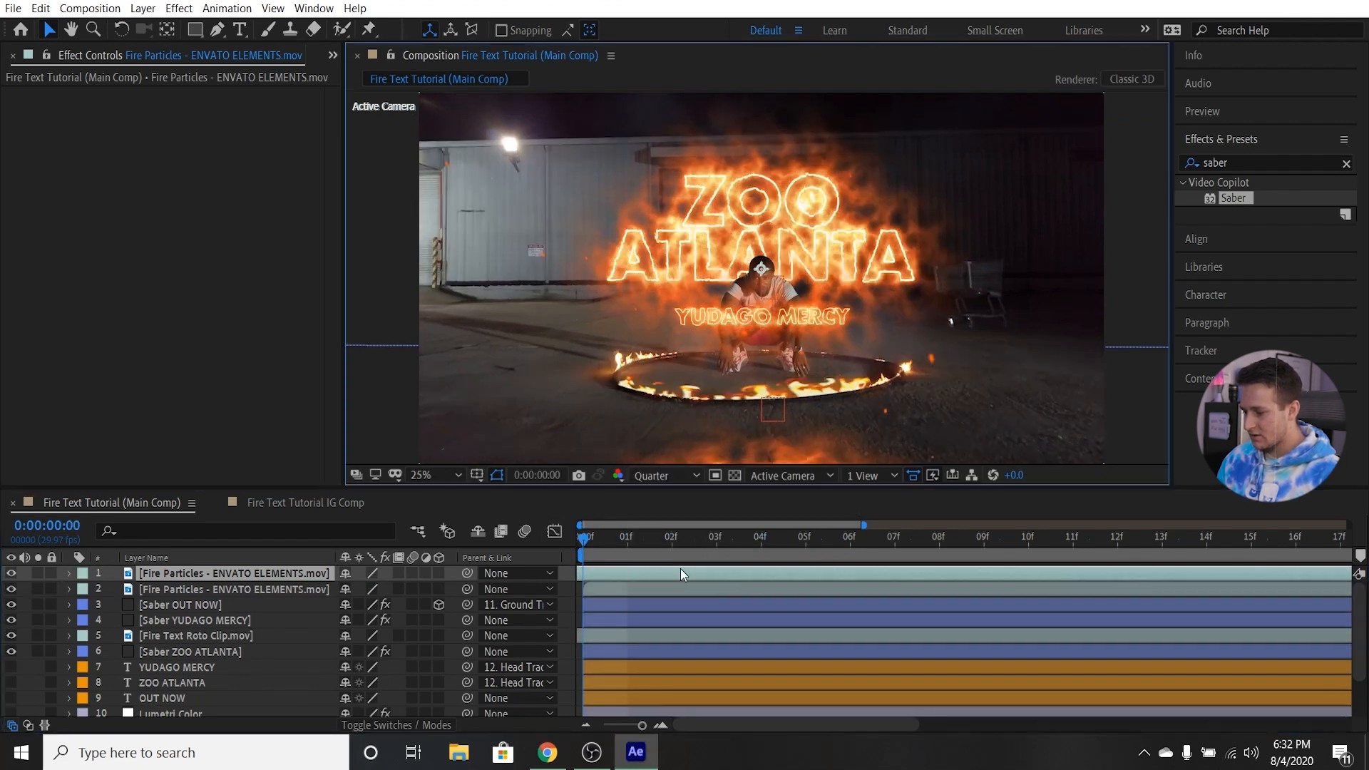
{"action": "key", "text": "space"}
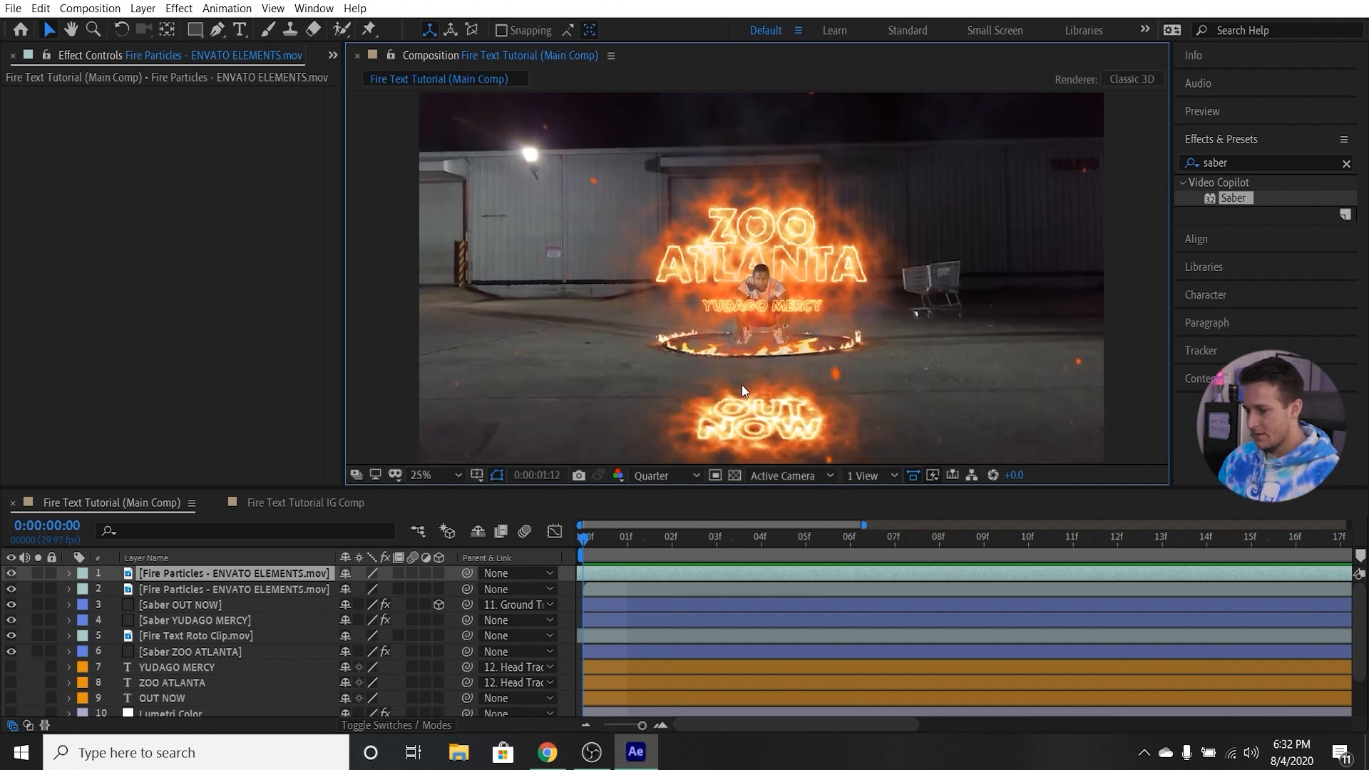
{"action": "key", "text": "space"}
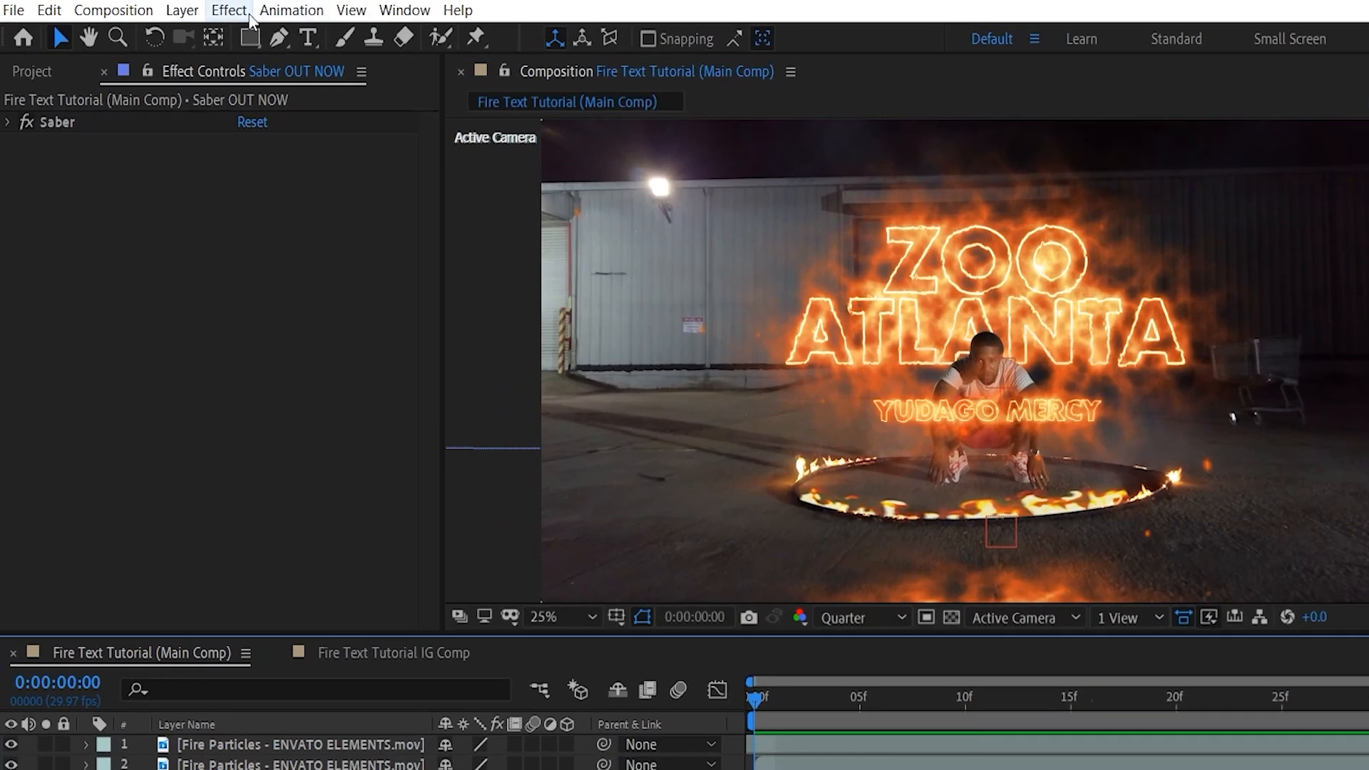
Add a new adjustment layer above all layers in the main composition and apply the Lumetri Color effect to it.
{"action": "left_click", "coordinate": [183, 10]}
{"action": "mouse_move", "coordinate": [306, 36]}
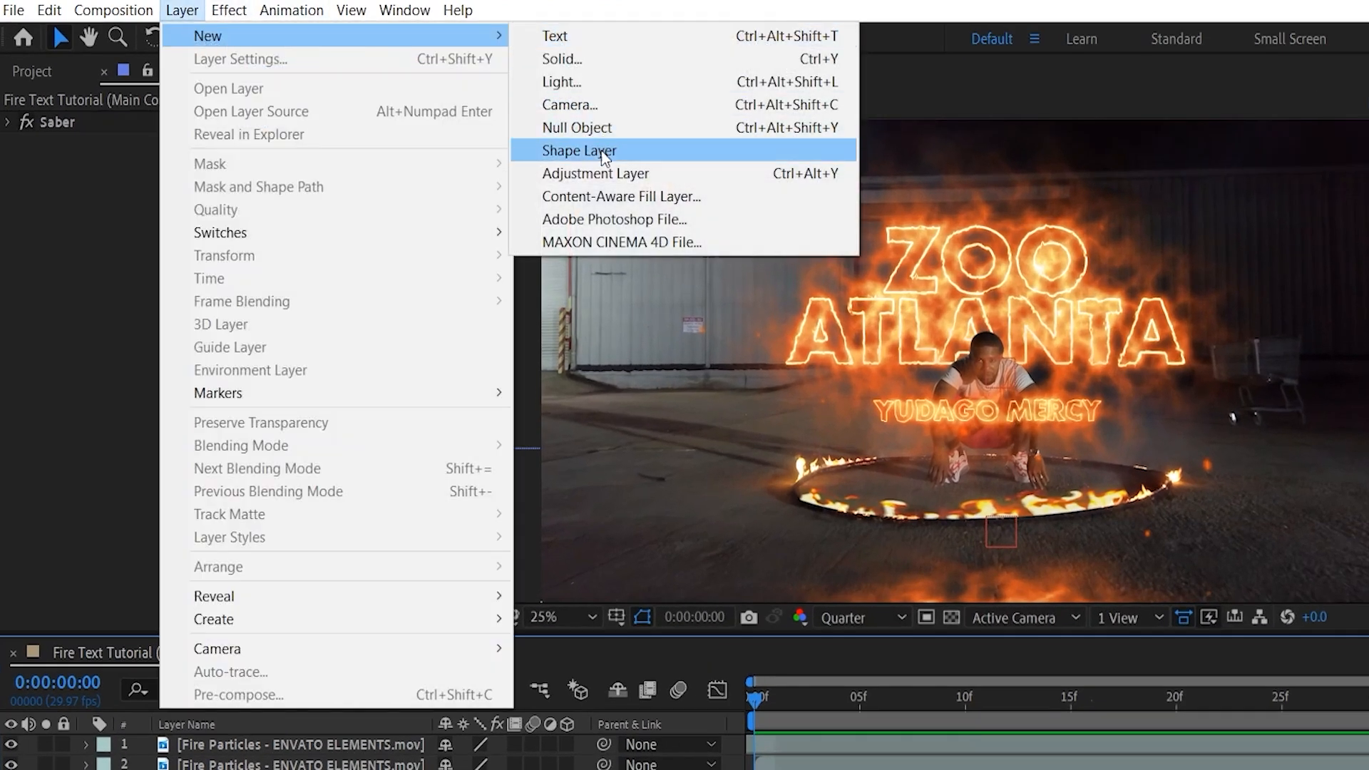
{"action": "left_click", "coordinate": [606, 179]}
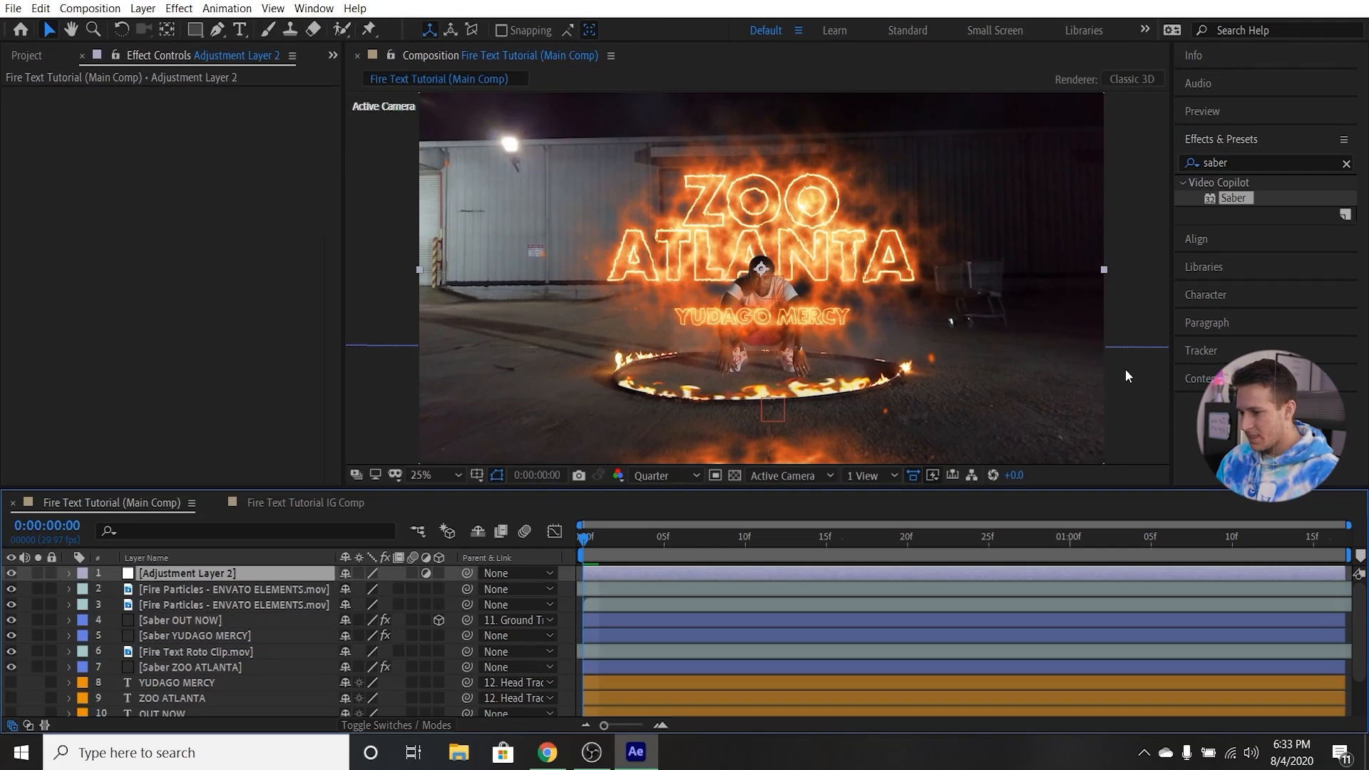
{"action": "left_click_drag", "start_coordinate": [1249, 169], "coordinate": [1173, 172]}
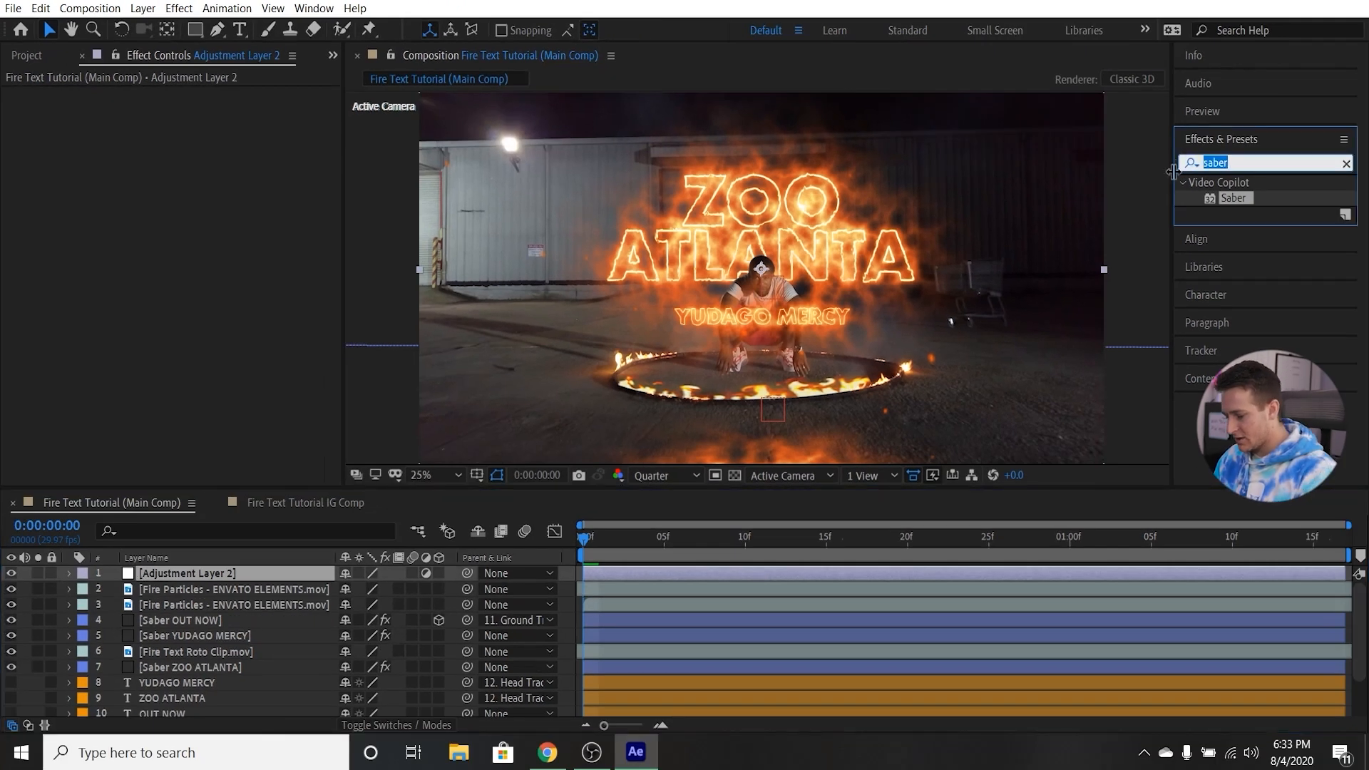
{"action": "type", "text": "lum"}
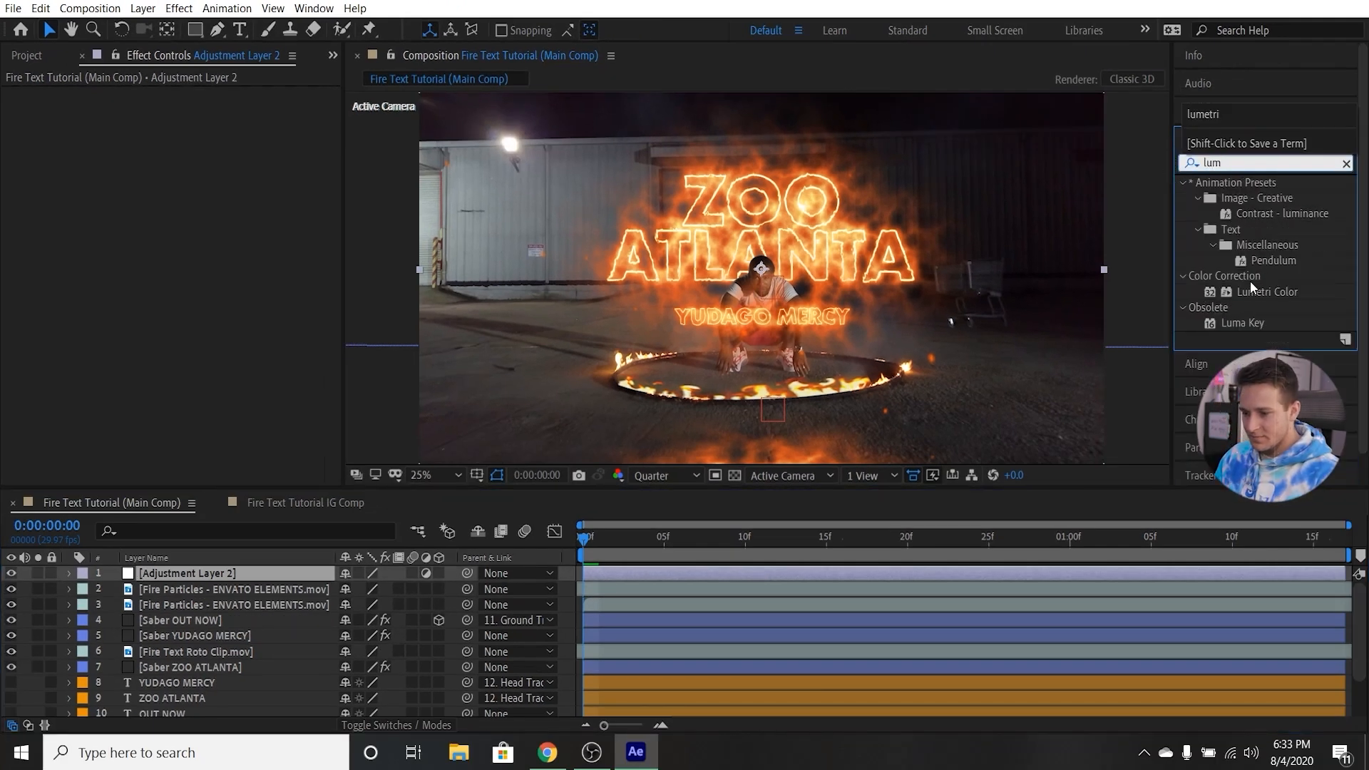
{"action": "left_click_drag", "start_coordinate": [1258, 289], "coordinate": [237, 573]}
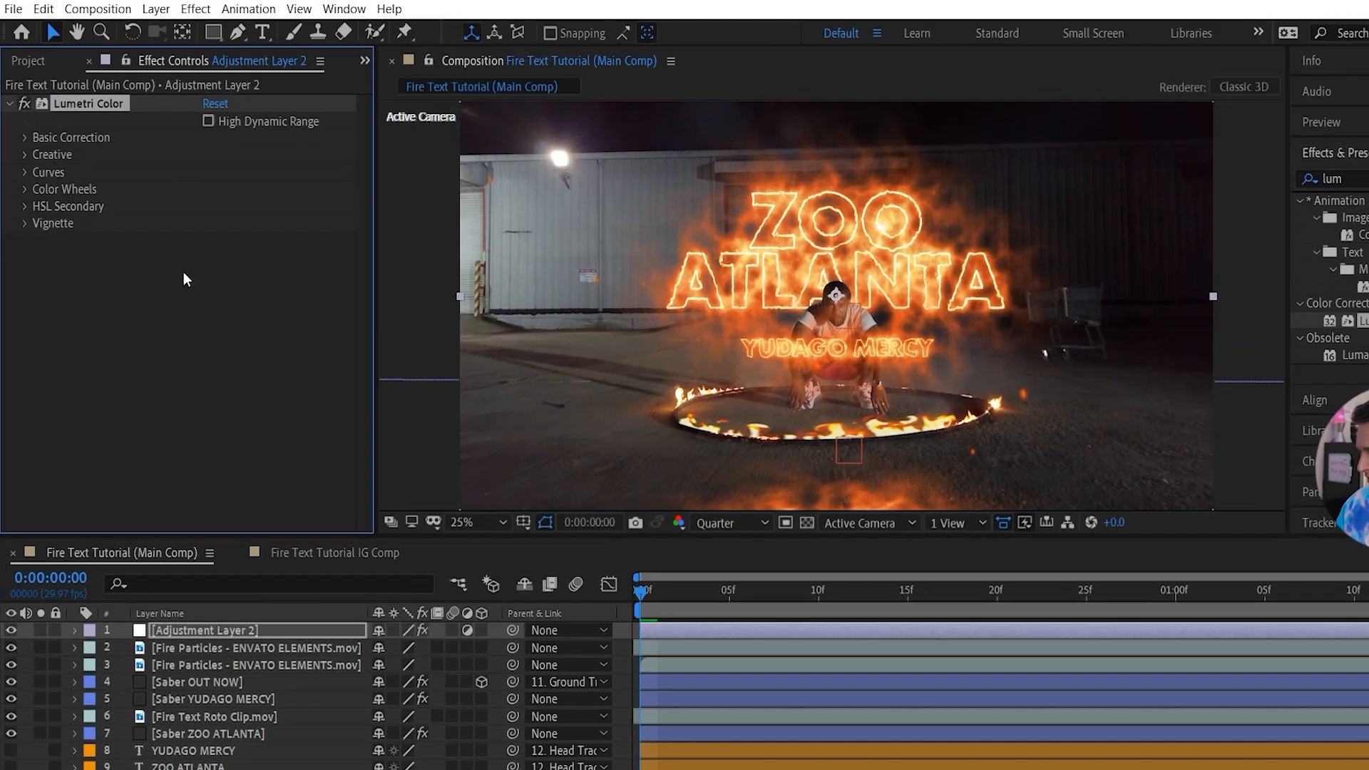
In Lumetri Color's Basic Correction, set Temperature to 48, Highlights to 24, Shadows to -15 and Whites to 8.
{"action": "left_click_drag", "start_coordinate": [246, 263], "coordinate": [299, 263]}
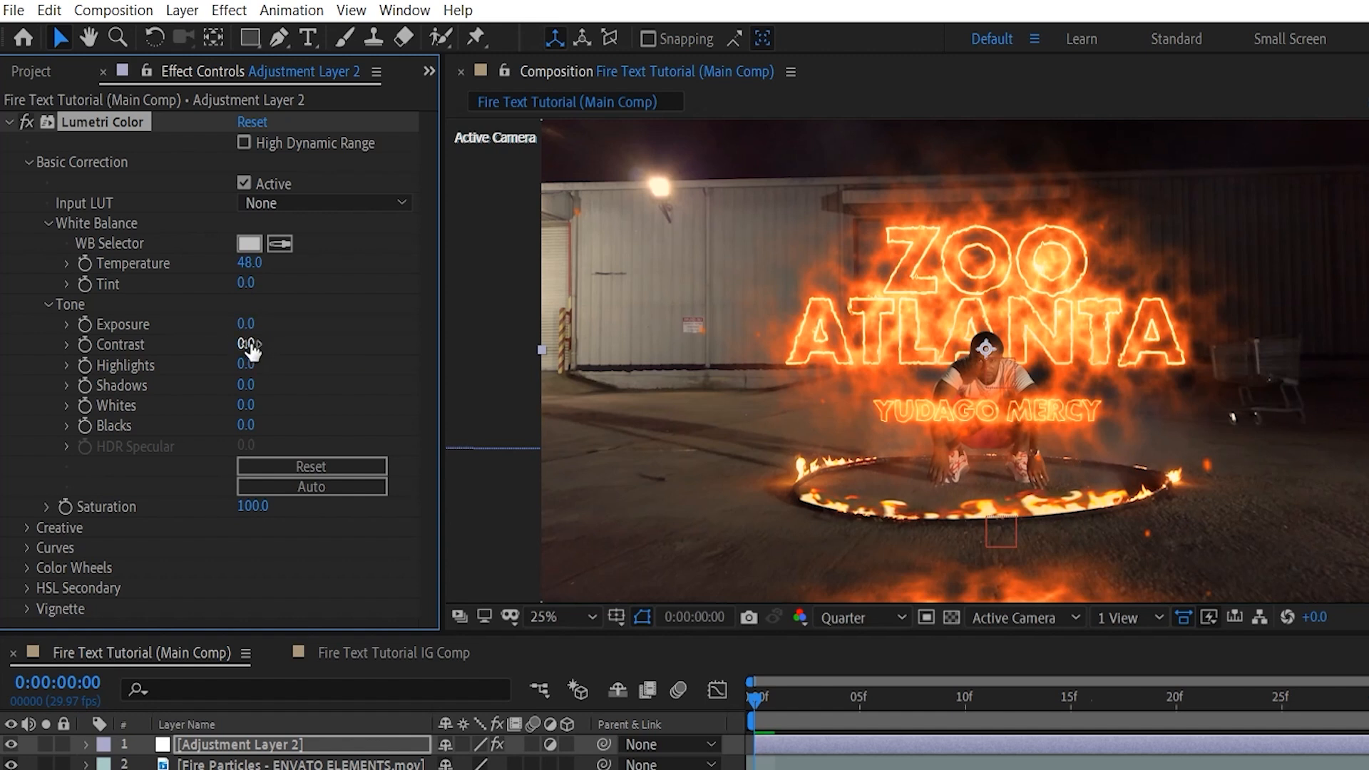
{"action": "left_click", "coordinate": [251, 364]}
{"action": "left_click", "coordinate": [273, 383]}
{"action": "left_click_drag", "start_coordinate": [246, 363], "coordinate": [263, 406]}
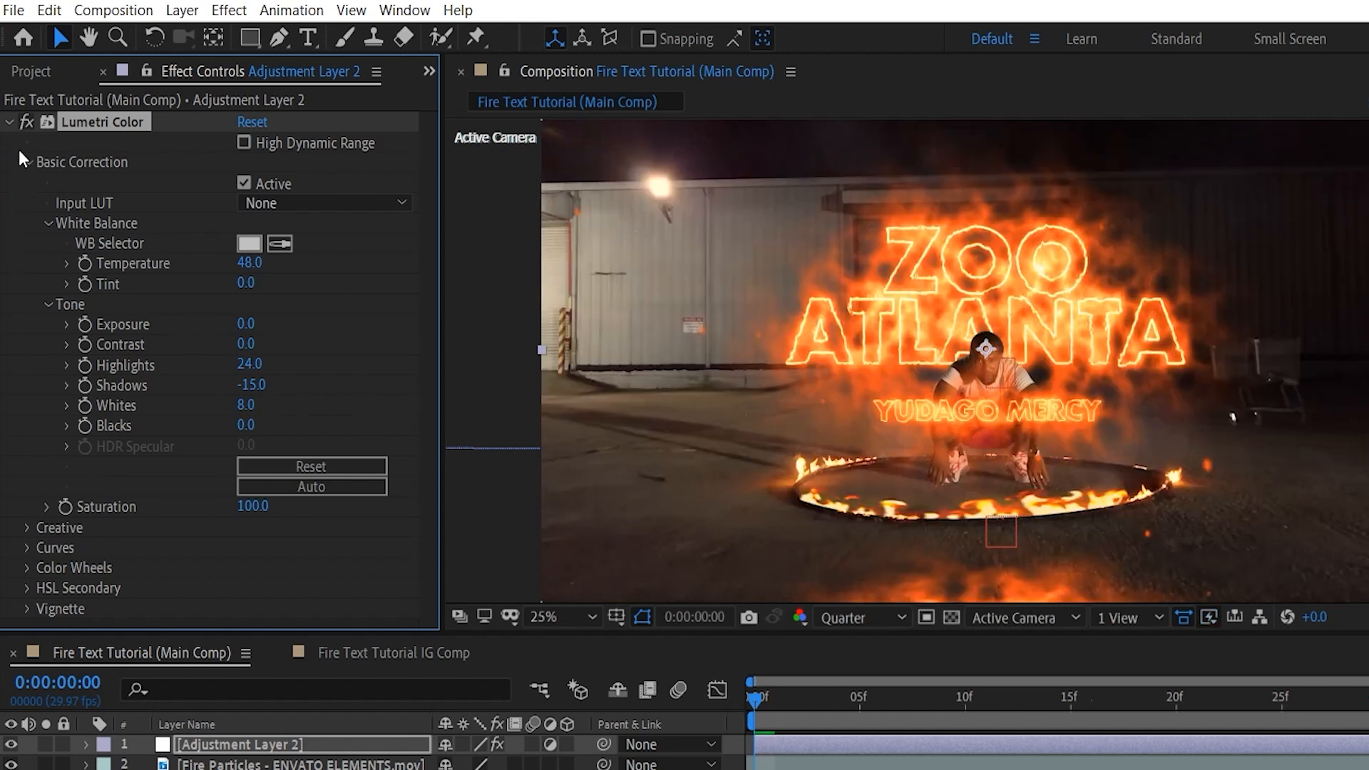
{"action": "left_click", "coordinate": [8, 123]}
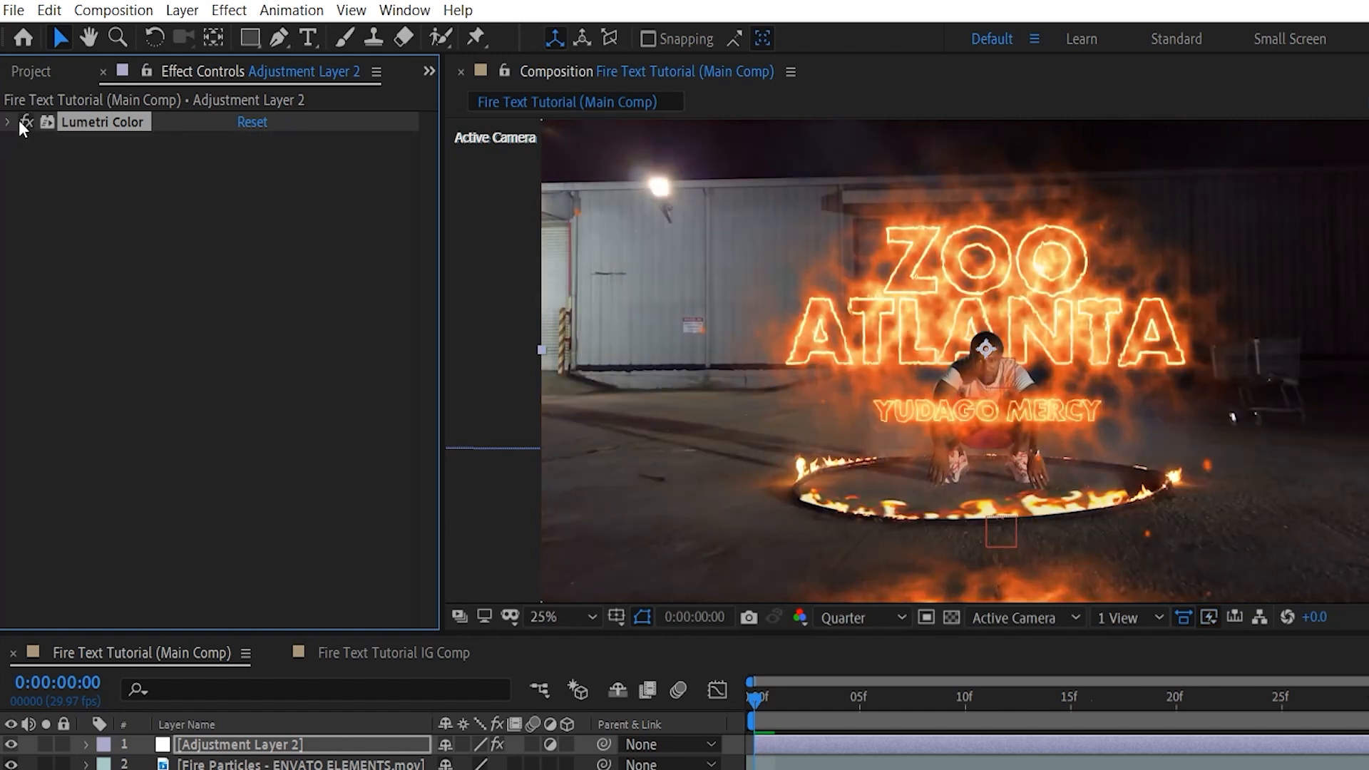
{"action": "left_click", "coordinate": [8, 122]}
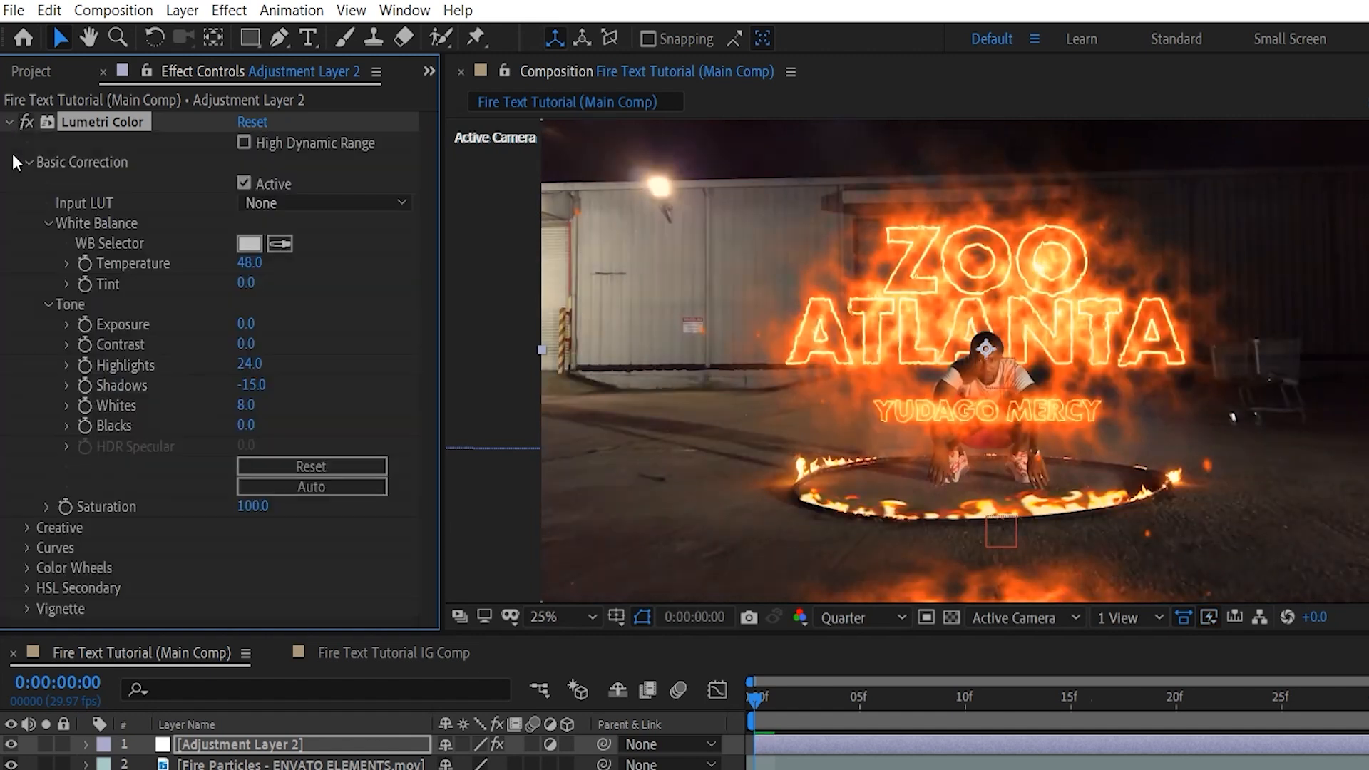
Set three consecutive Creative adjustments in Lumetri Color, entering 10 for the first and 25 for the second, and collapse the effect.
{"action": "left_click", "coordinate": [27, 528]}
{"action": "scroll", "coordinate": [79, 499], "scroll_direction": "down", "scroll_amount": 5}
{"action": "left_click", "coordinate": [247, 332]}
{"action": "type", "text": "10"}
{"action": "key", "text": "Return"}
{"action": "left_click", "coordinate": [246, 352]}
{"action": "type", "text": "25"}
{"action": "left_click", "coordinate": [256, 371]}
{"action": "type", "text": "110"}
{"action": "key", "text": "Return"}
{"action": "scroll", "coordinate": [214, 321], "scroll_direction": "up", "scroll_amount": 5}
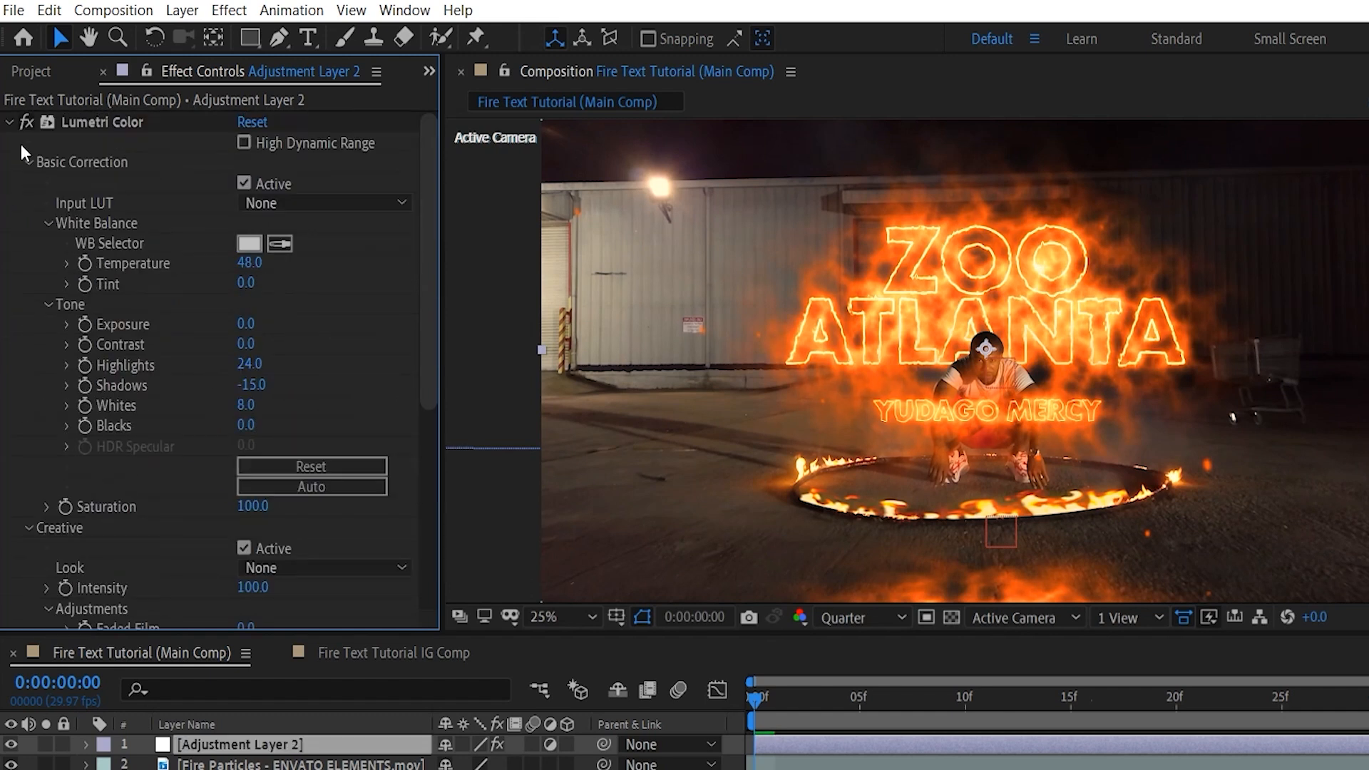
{"action": "left_click", "coordinate": [10, 125]}
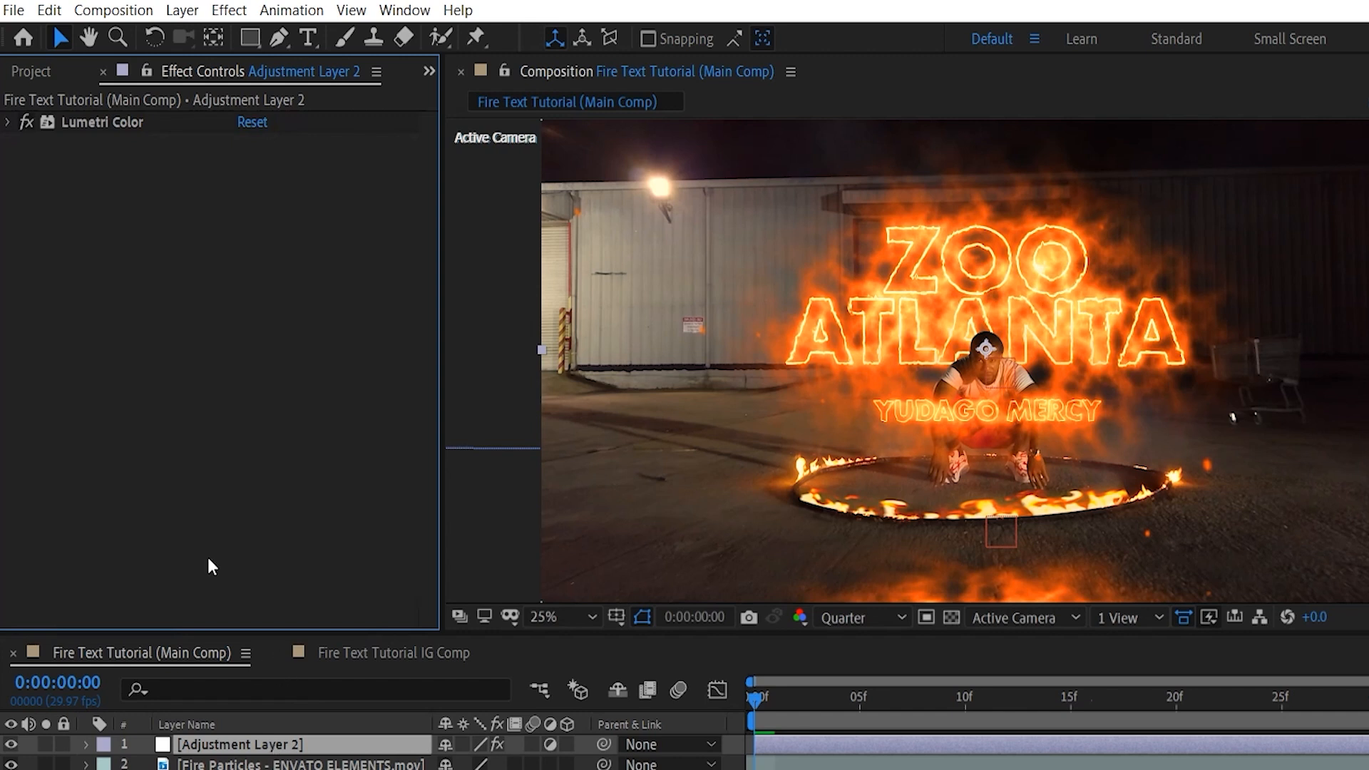
Compare the shot with and without the Lumetri Color grade, and scrub through the opening frames back to the first frame.
{"action": "left_click", "coordinate": [28, 121]}
{"action": "left_click", "coordinate": [30, 120]}
{"action": "left_click", "coordinate": [30, 120]}
{"action": "left_click", "coordinate": [30, 120]}
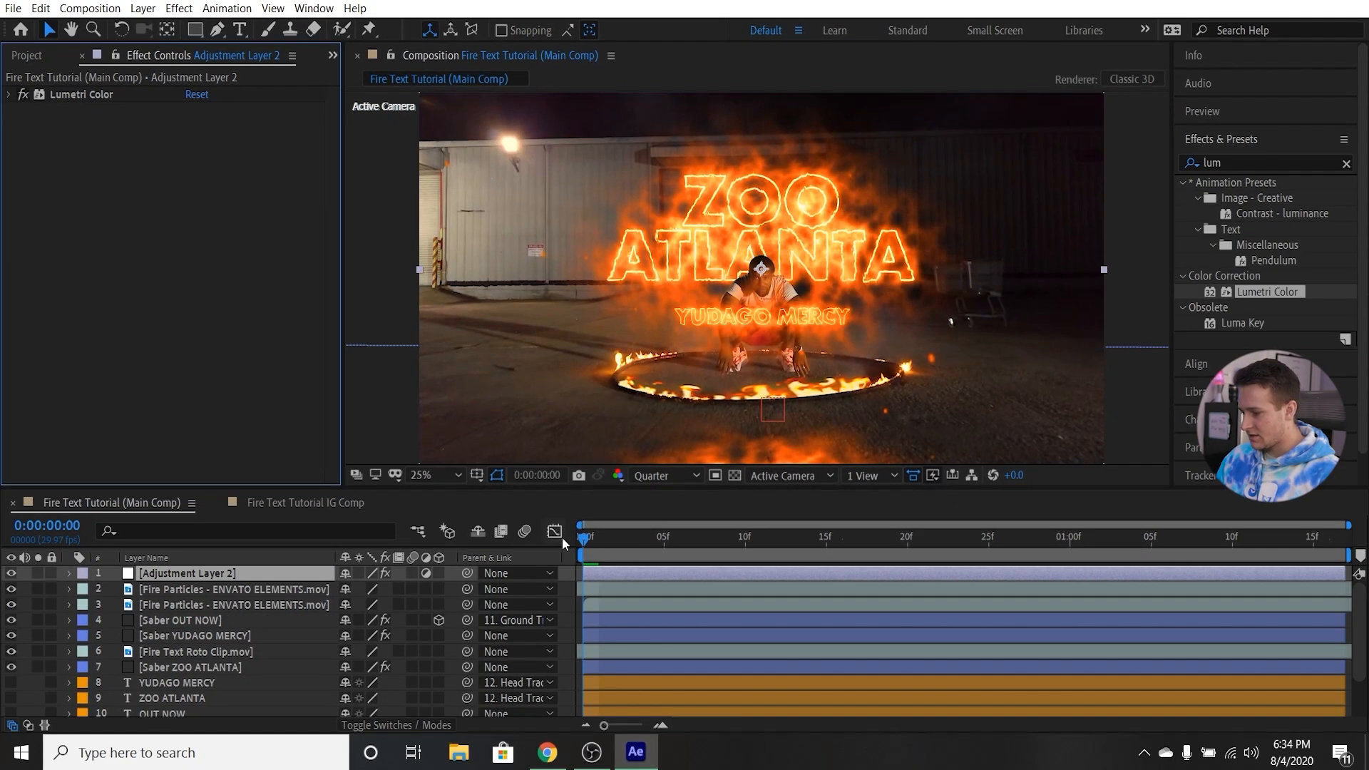
{"action": "left_click_drag", "start_coordinate": [618, 552], "coordinate": [579, 544]}
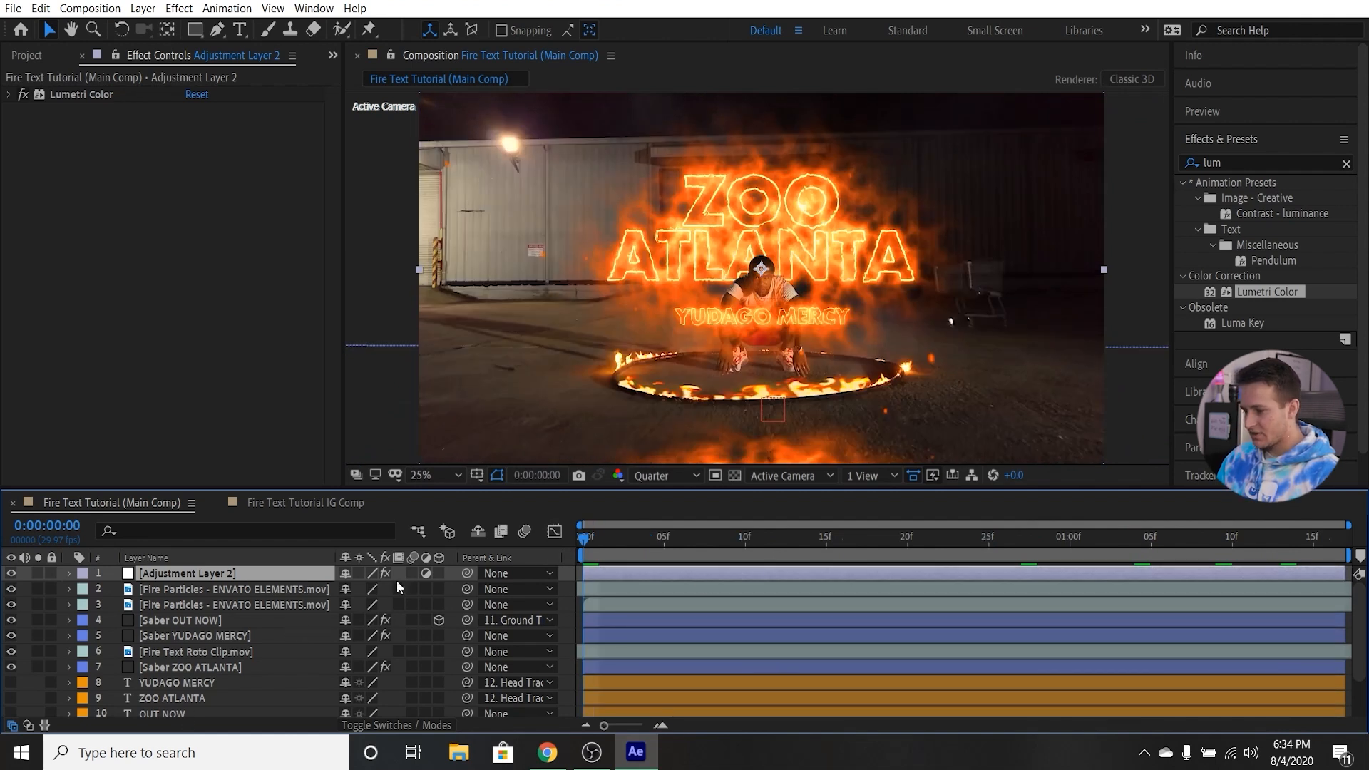
Pre-compose all layers of the main composition, moving all attributes into a new composition named Finished Fire Text Effect.
{"action": "scroll", "coordinate": [184, 604], "scroll_direction": "down", "scroll_amount": 3}
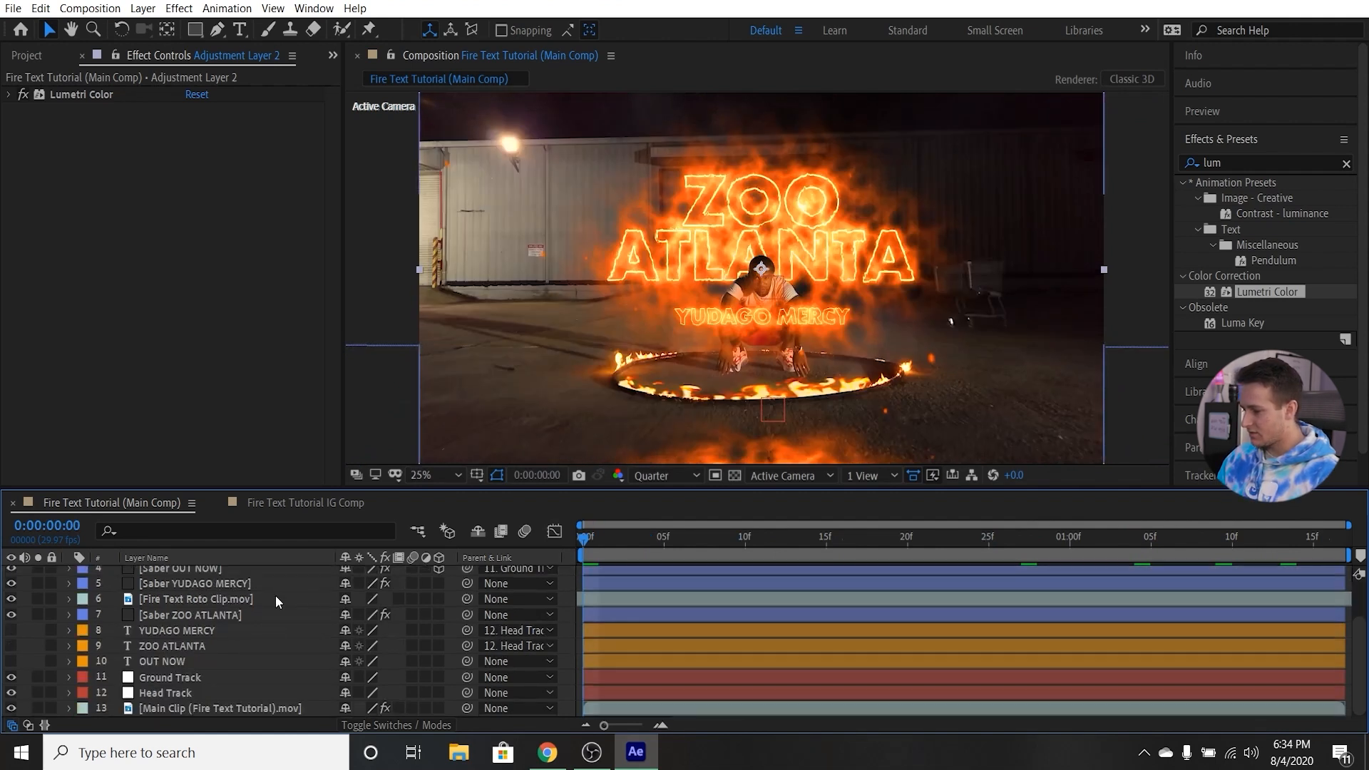
{"action": "left_click", "coordinate": [224, 709]}
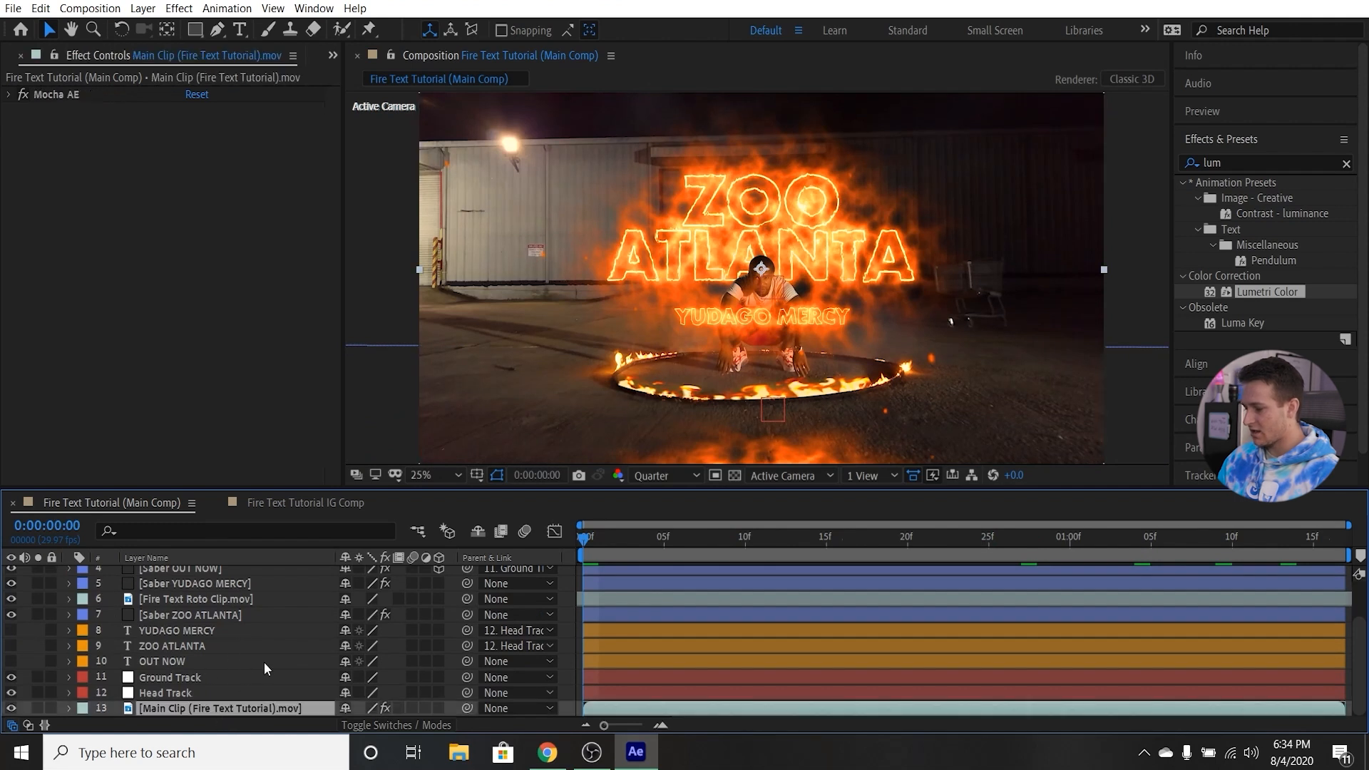
{"action": "scroll", "coordinate": [263, 661], "scroll_direction": "up", "scroll_amount": 3}
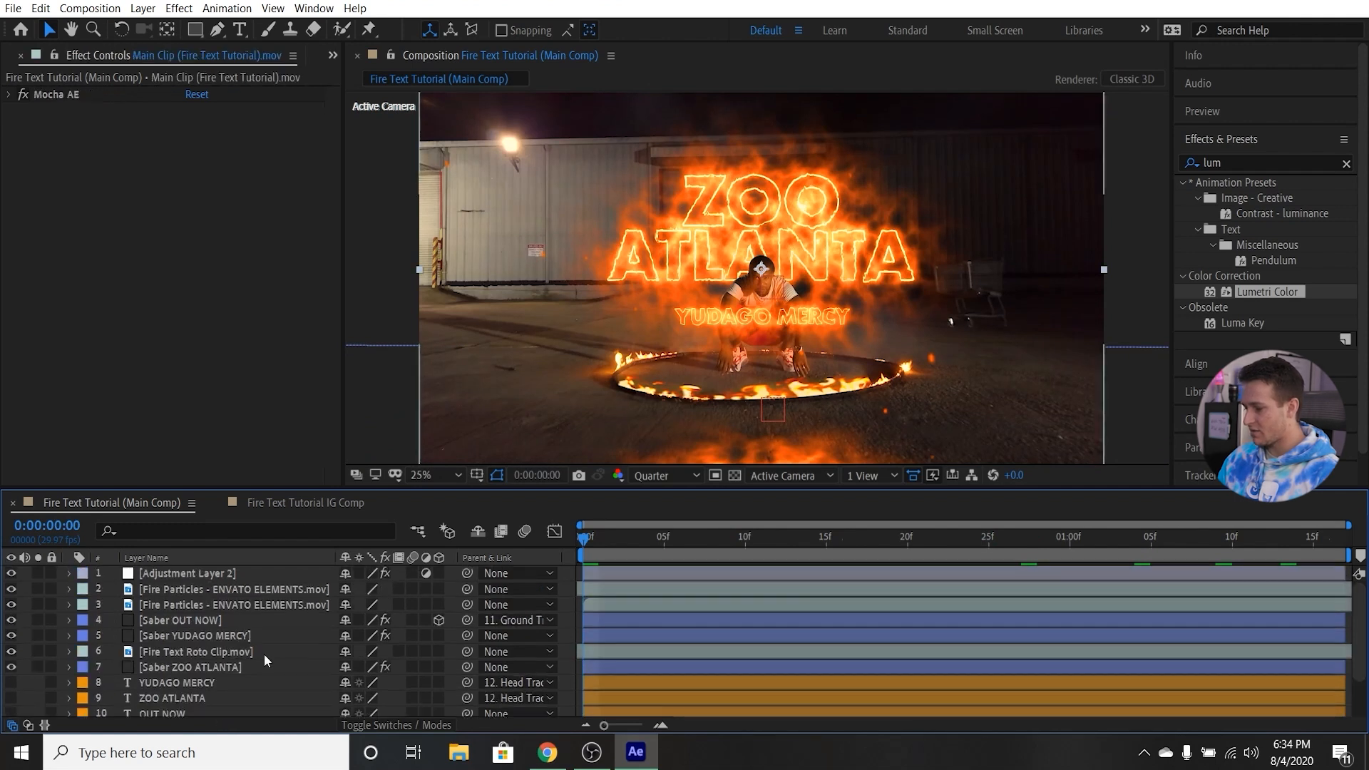
{"action": "left_click", "coordinate": [181, 571], "text": "shift"}
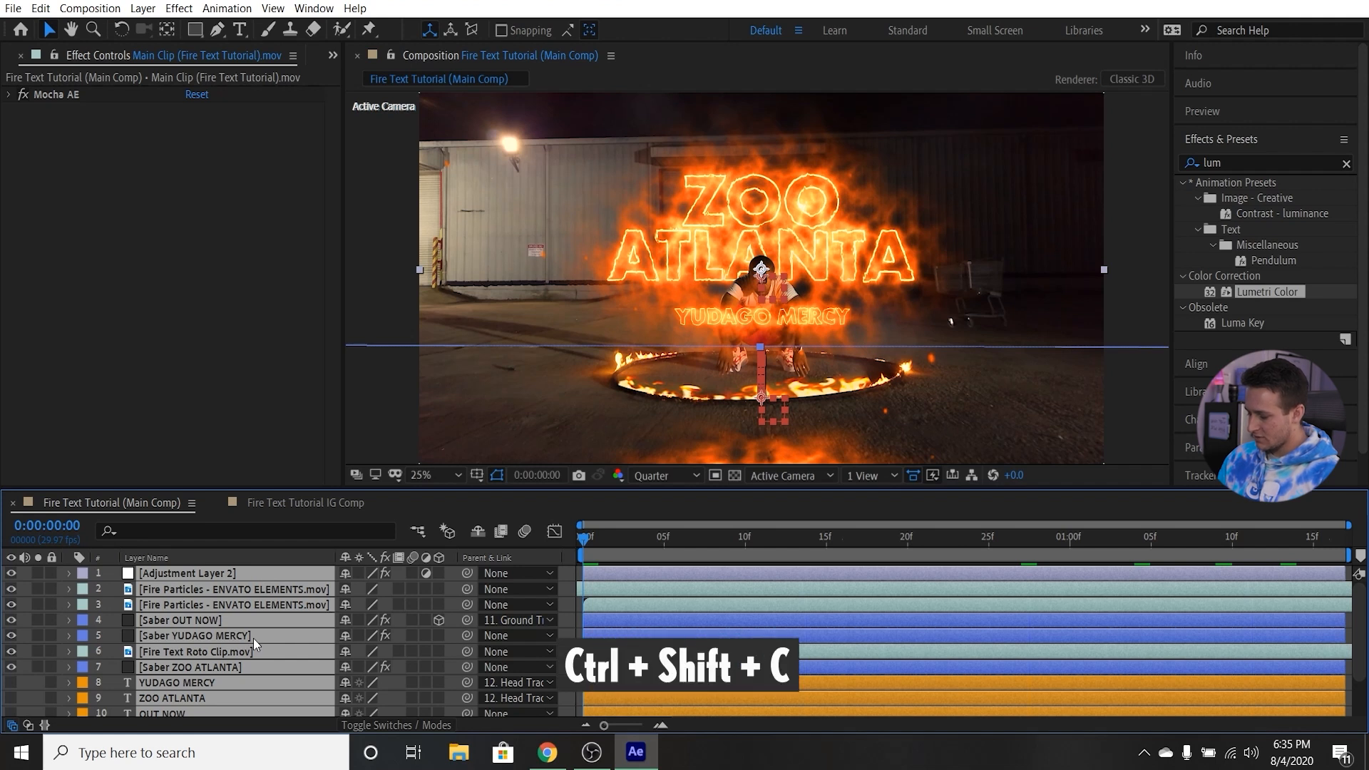
{"action": "key", "text": "ctrl+shift+c"}
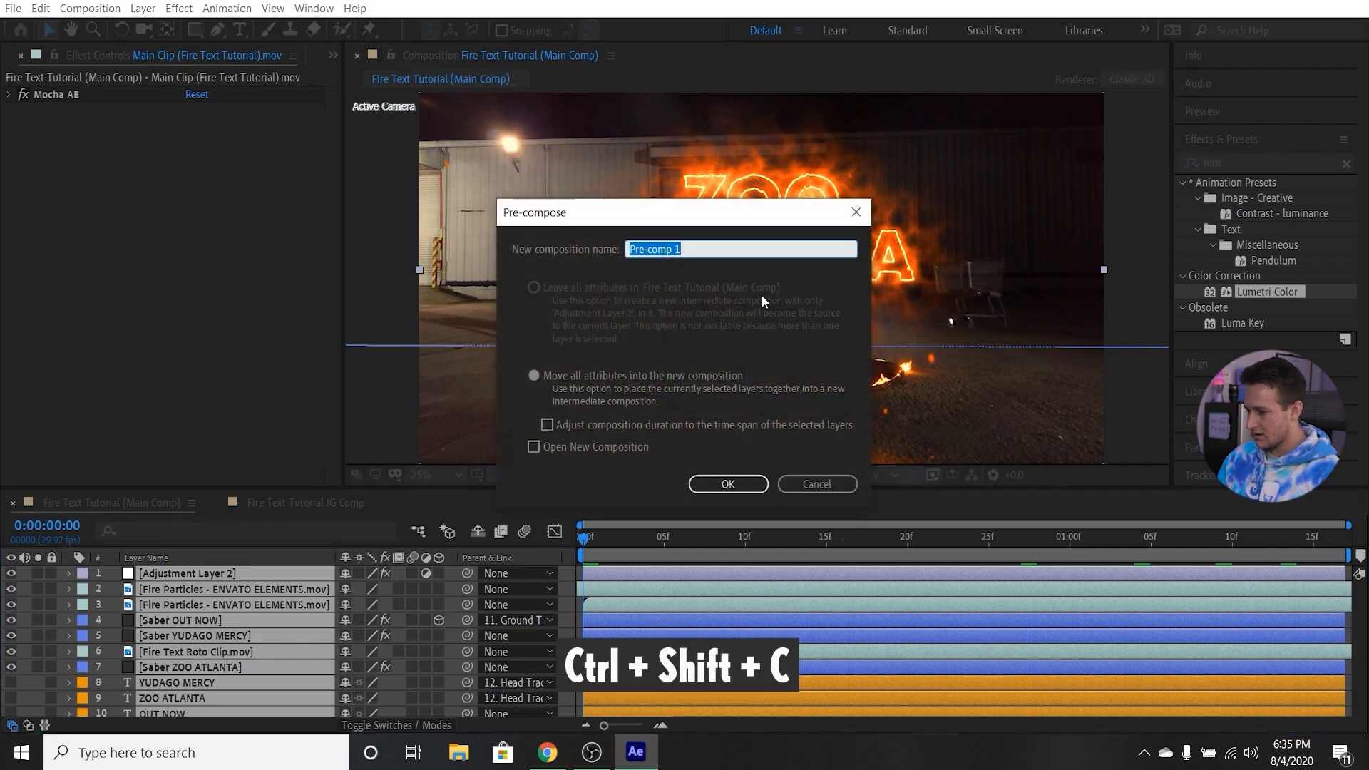
{"action": "left_click", "coordinate": [720, 251]}
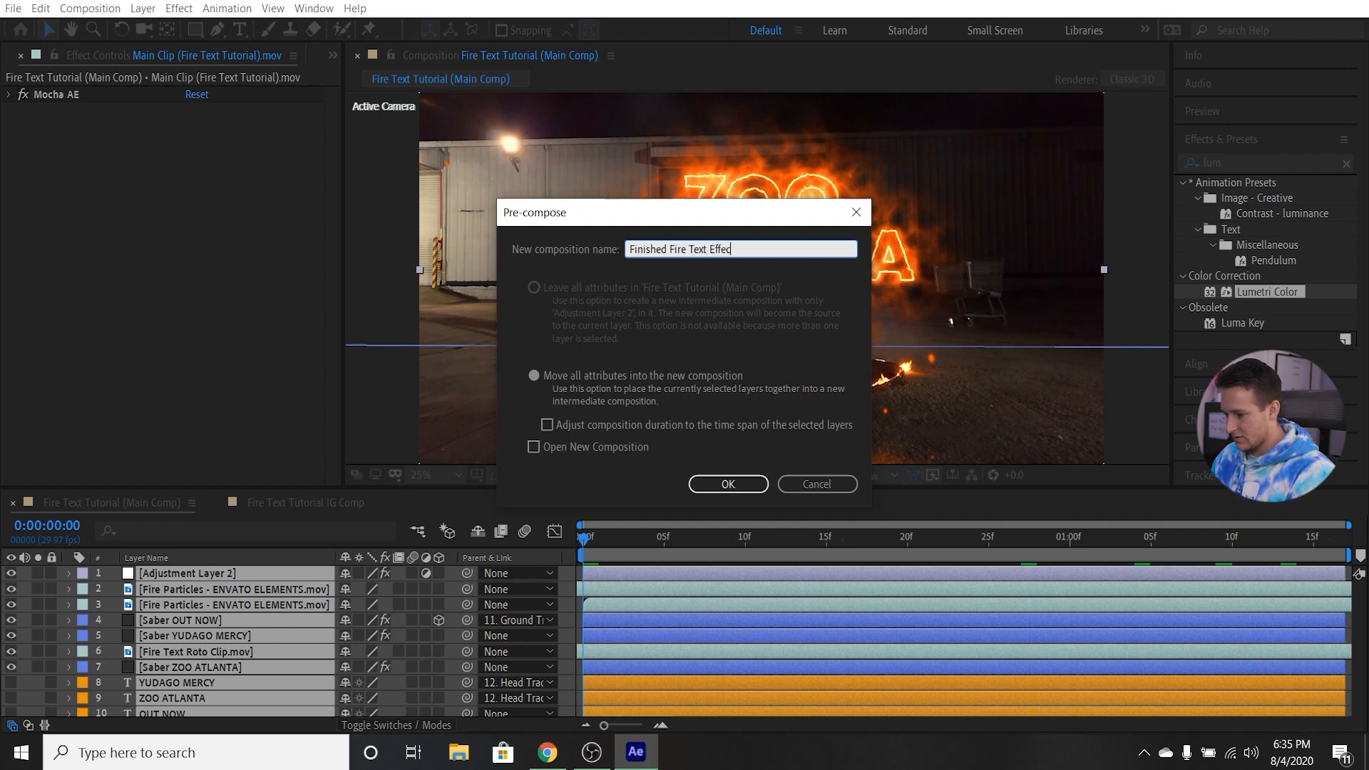
{"action": "left_click", "coordinate": [724, 483]}
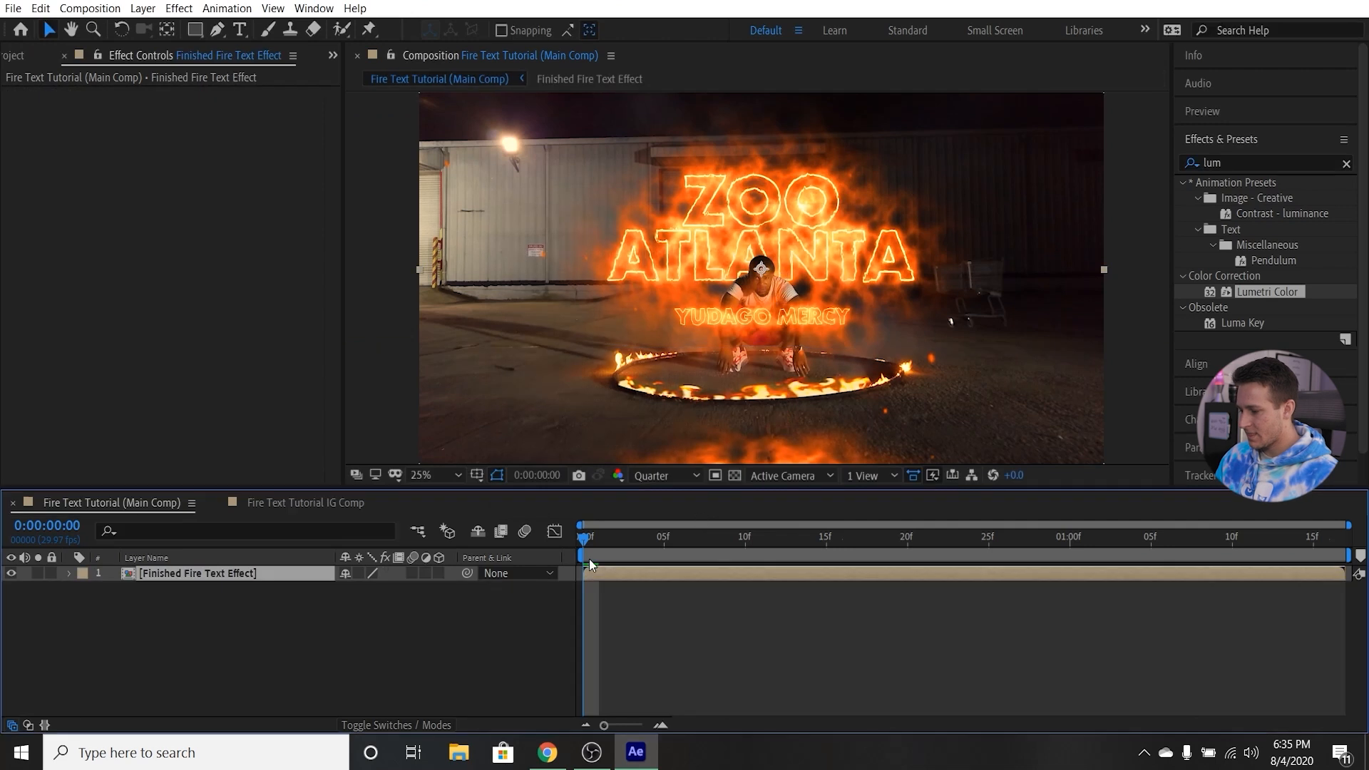
Scrub through the pre-composed result, look at the Fire Text Tutorial IG Comp and return to the main composition.
{"action": "left_click_drag", "start_coordinate": [641, 539], "coordinate": [584, 537]}
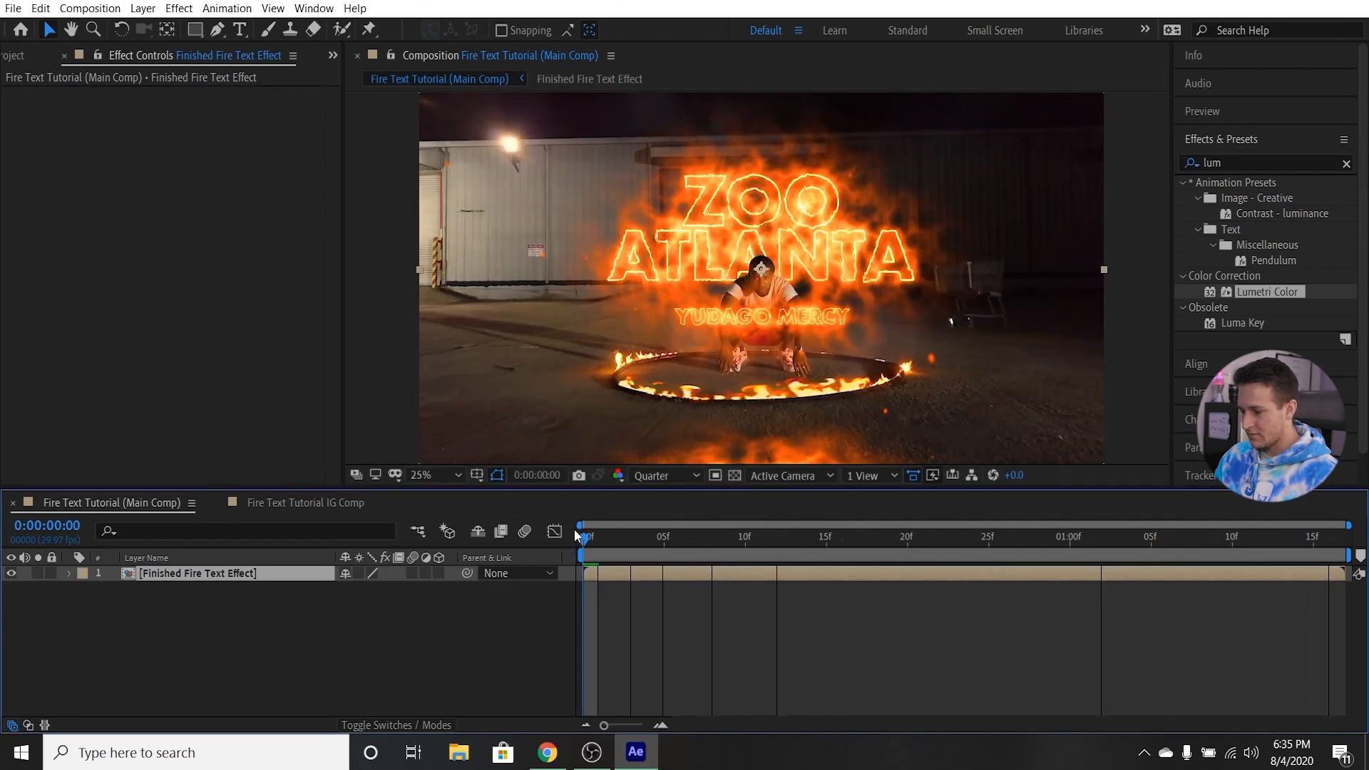
{"action": "left_click", "coordinate": [290, 501]}
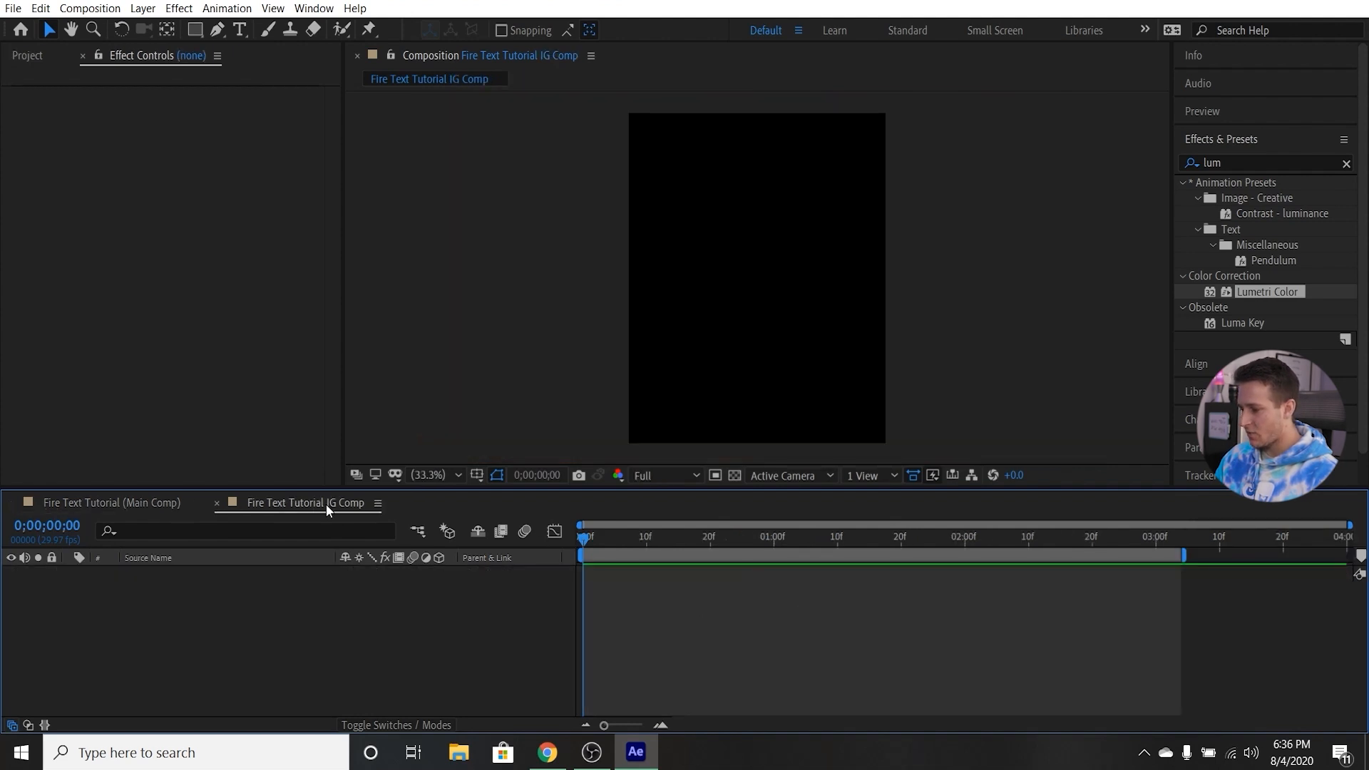
{"action": "left_click", "coordinate": [107, 504]}
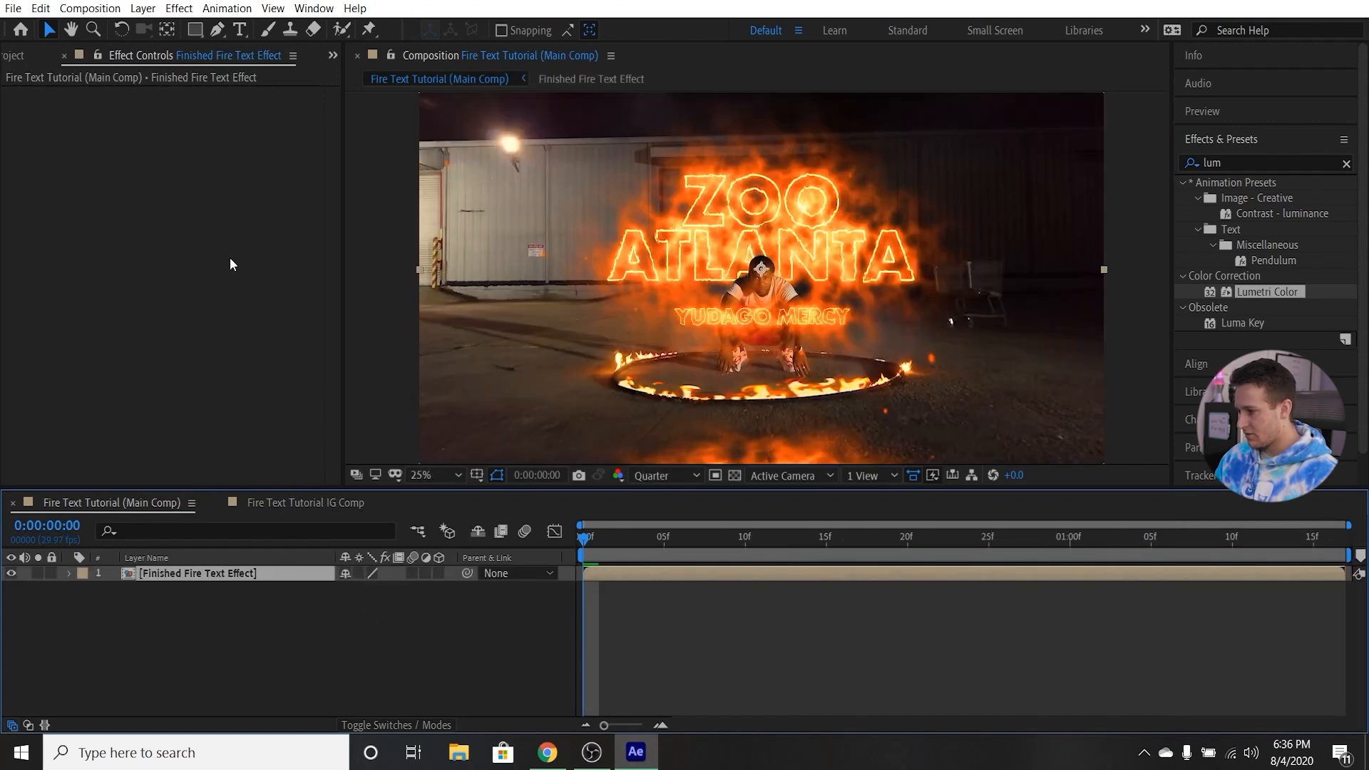
{"action": "left_click", "coordinate": [110, 9]}
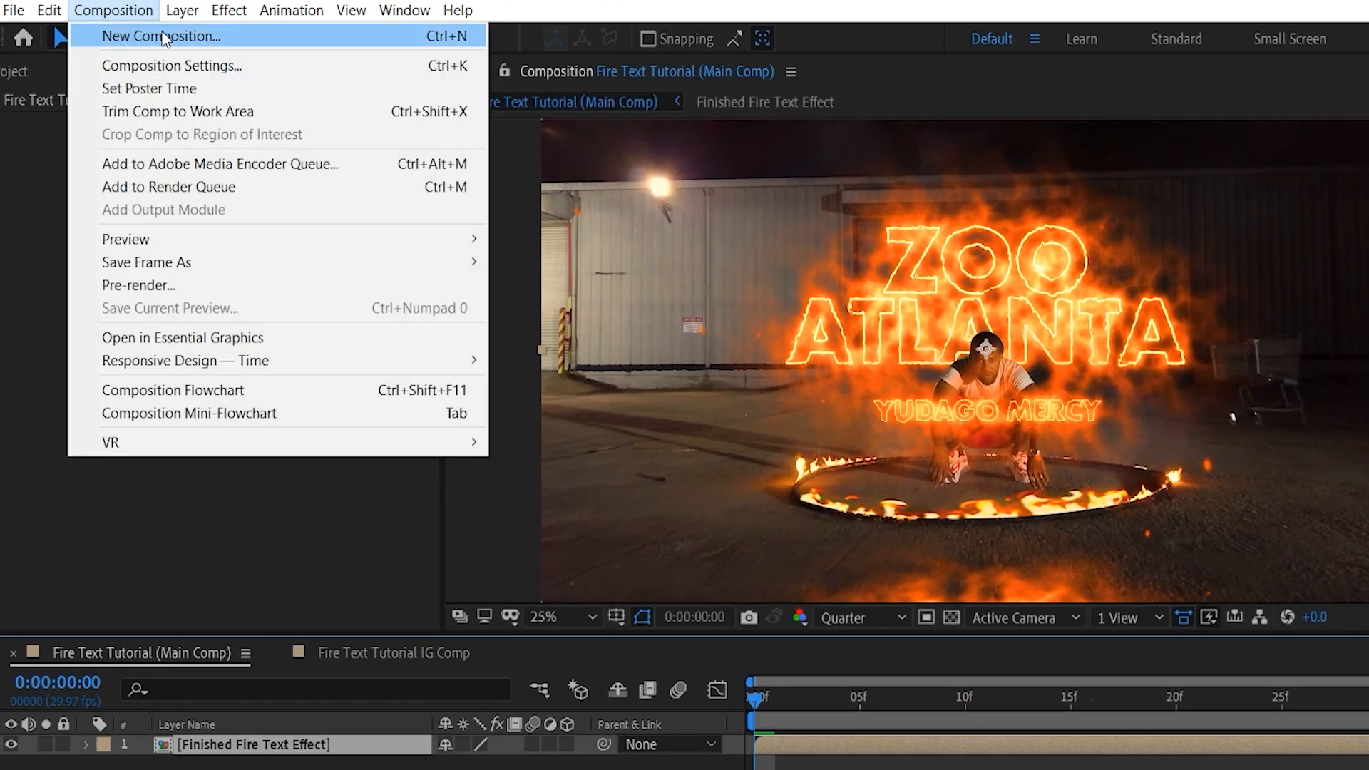
{"action": "left_click", "coordinate": [161, 36]}
{"action": "left_click", "coordinate": [706, 322]}
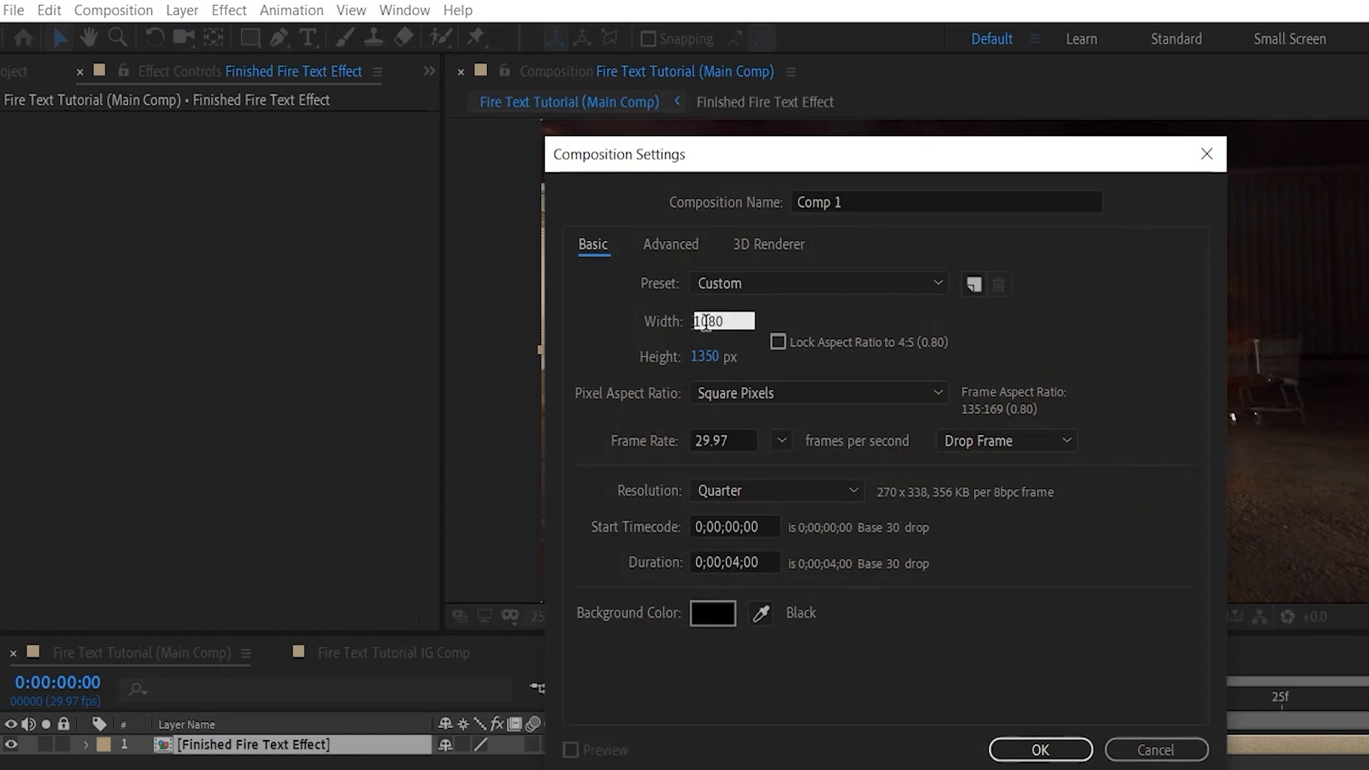
{"action": "type", "text": "1080"}
{"action": "left_click", "coordinate": [726, 357]}
{"action": "type", "text": "1250"}
{"action": "left_click", "coordinate": [827, 361]}
{"action": "left_click", "coordinate": [710, 357]}
{"action": "type", "text": "1350"}
{"action": "left_click", "coordinate": [790, 358]}
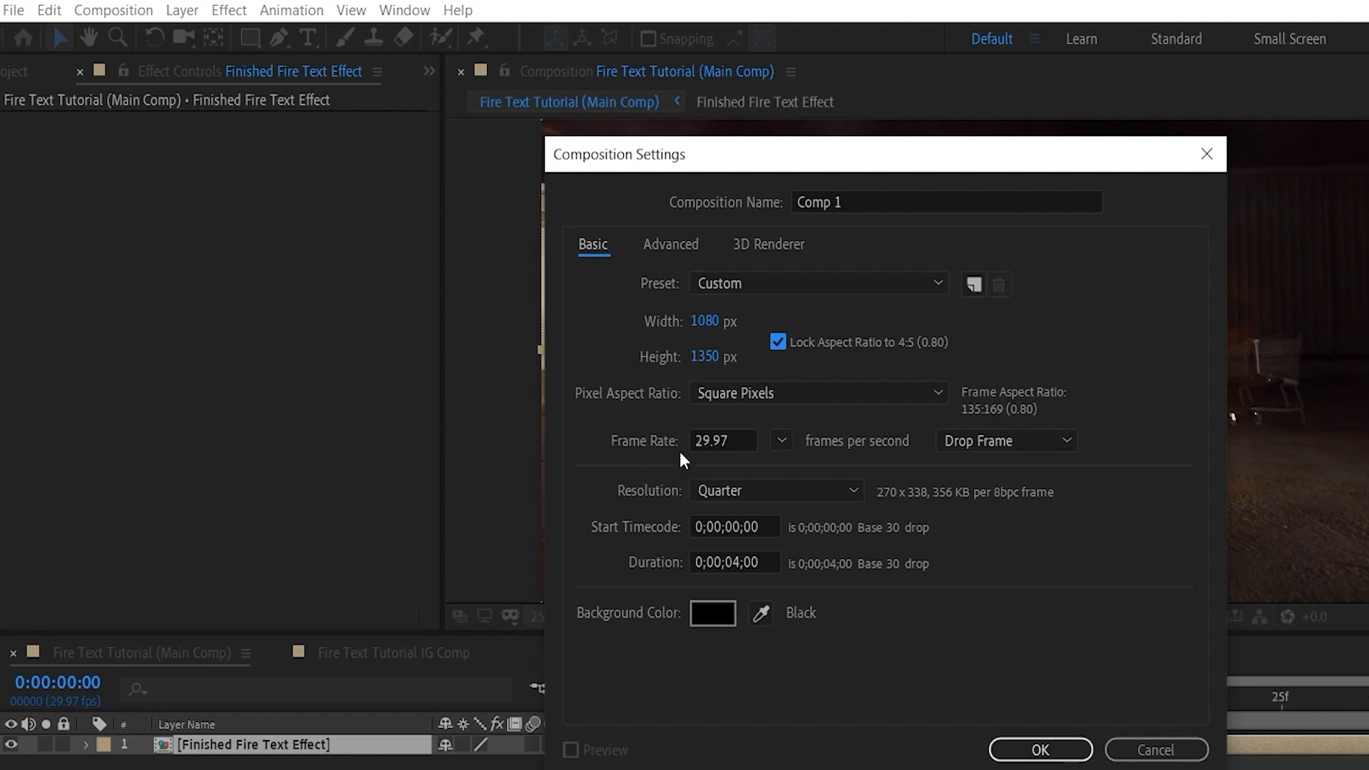
{"action": "left_click_drag", "start_coordinate": [734, 562], "coordinate": [768, 567]}
{"action": "left_click", "coordinate": [751, 564]}
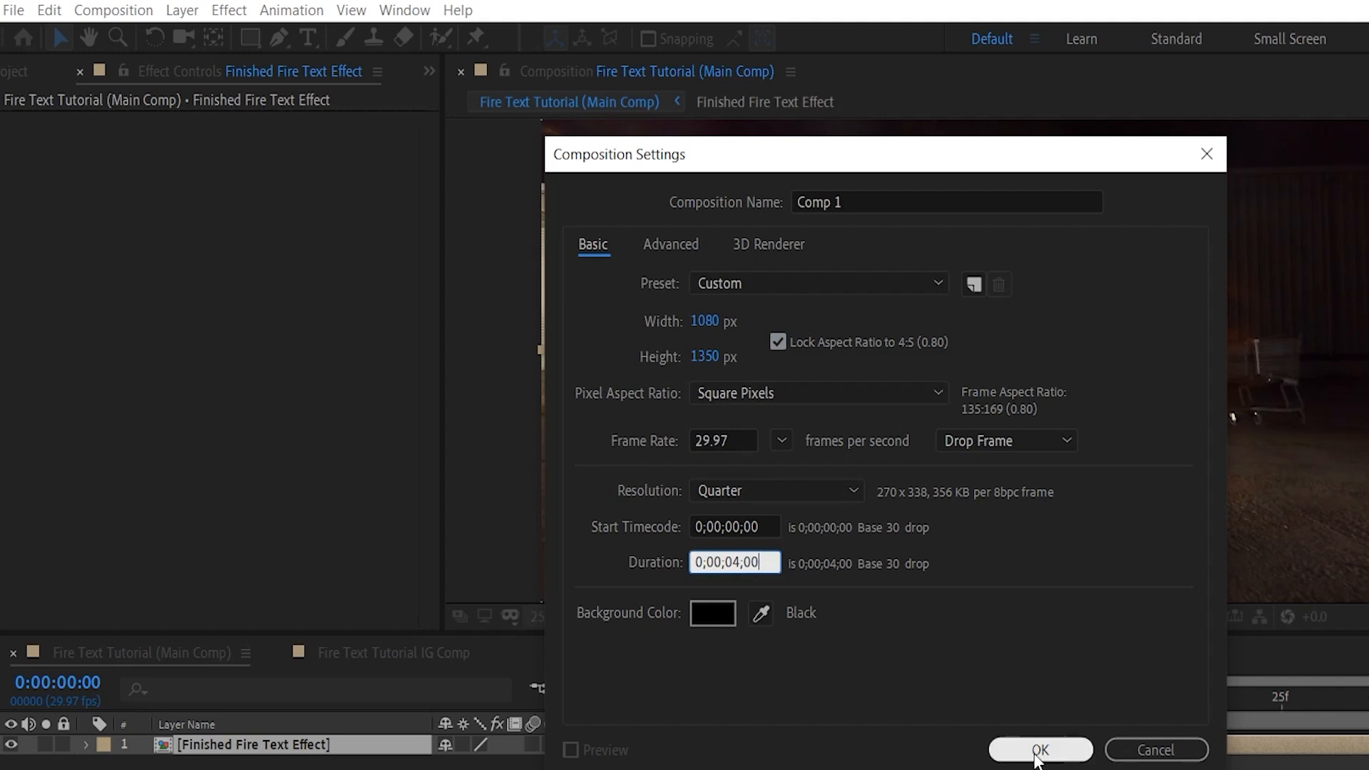
{"action": "left_click", "coordinate": [1146, 750]}
Paste the Finished Fire Text Effect layer into the Fire Text Tutorial IG Comp and preview it at frame 21.
{"action": "left_click", "coordinate": [393, 652]}
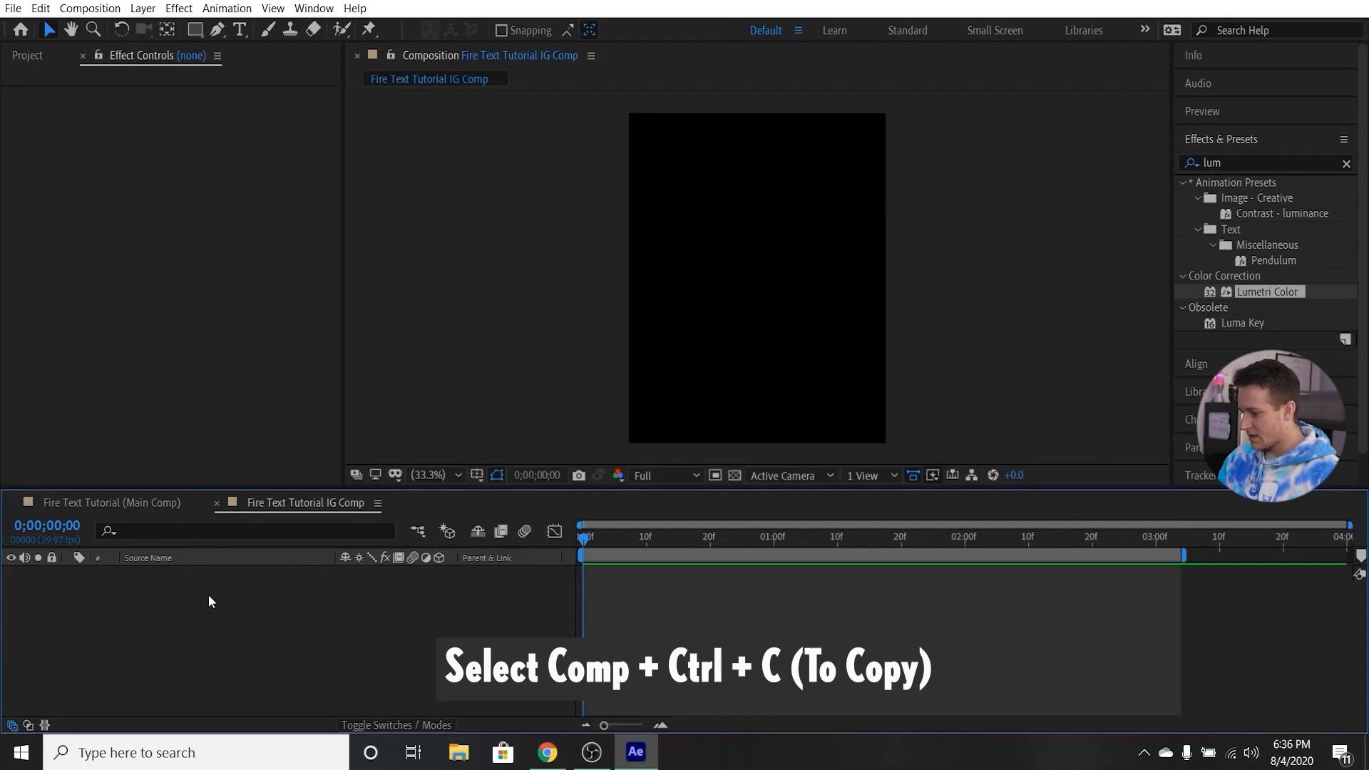
{"action": "key", "text": "ctrl+v"}
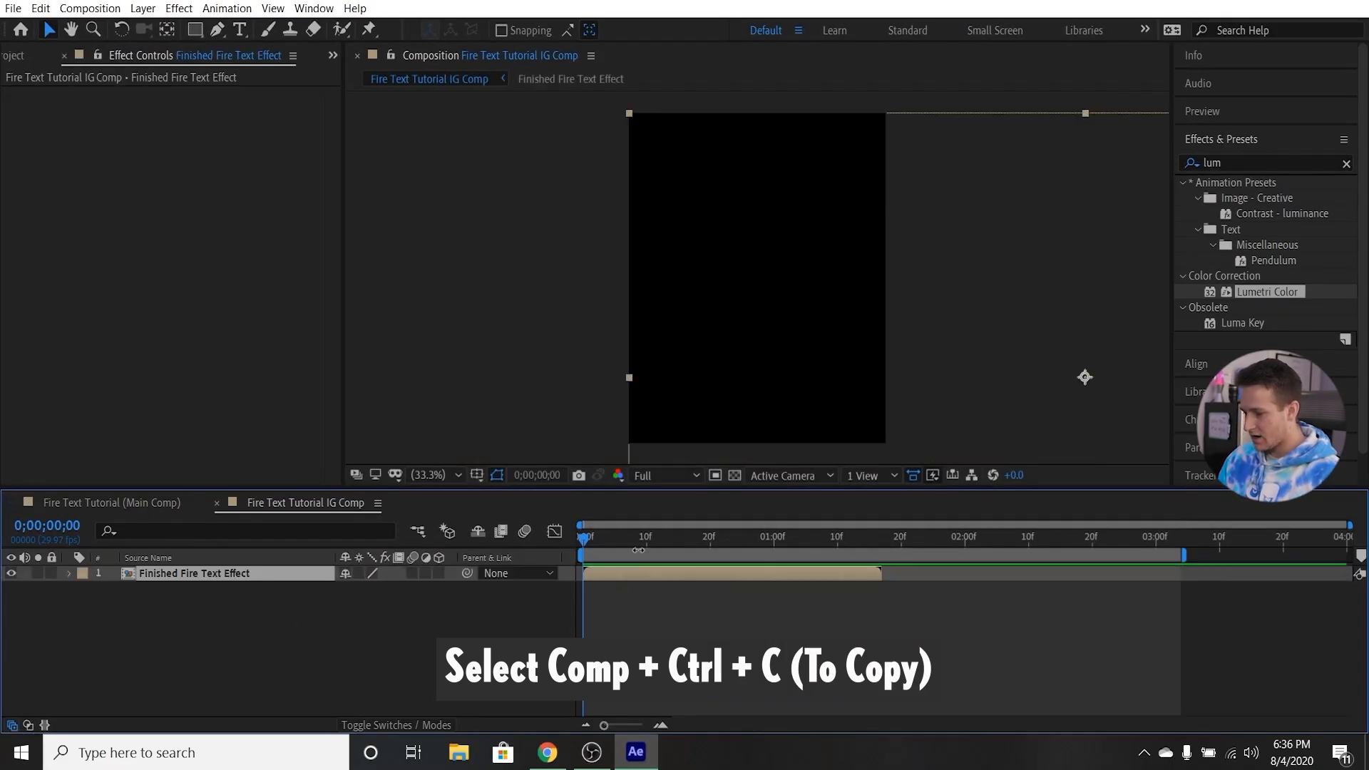
{"action": "left_click", "coordinate": [716, 540]}
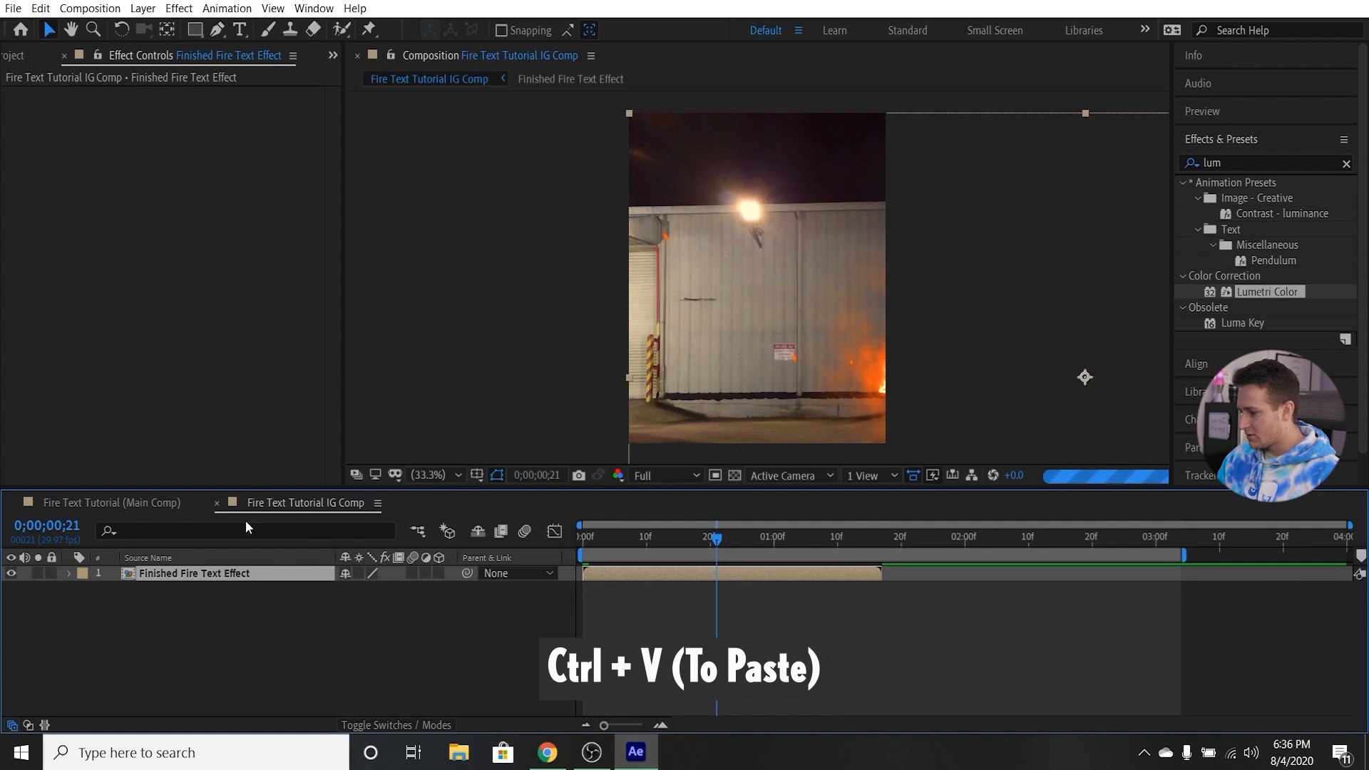
Scale the Finished Fire Text Effect layer in the IG composition to 73%.
{"action": "key", "text": "ctrl+v"}
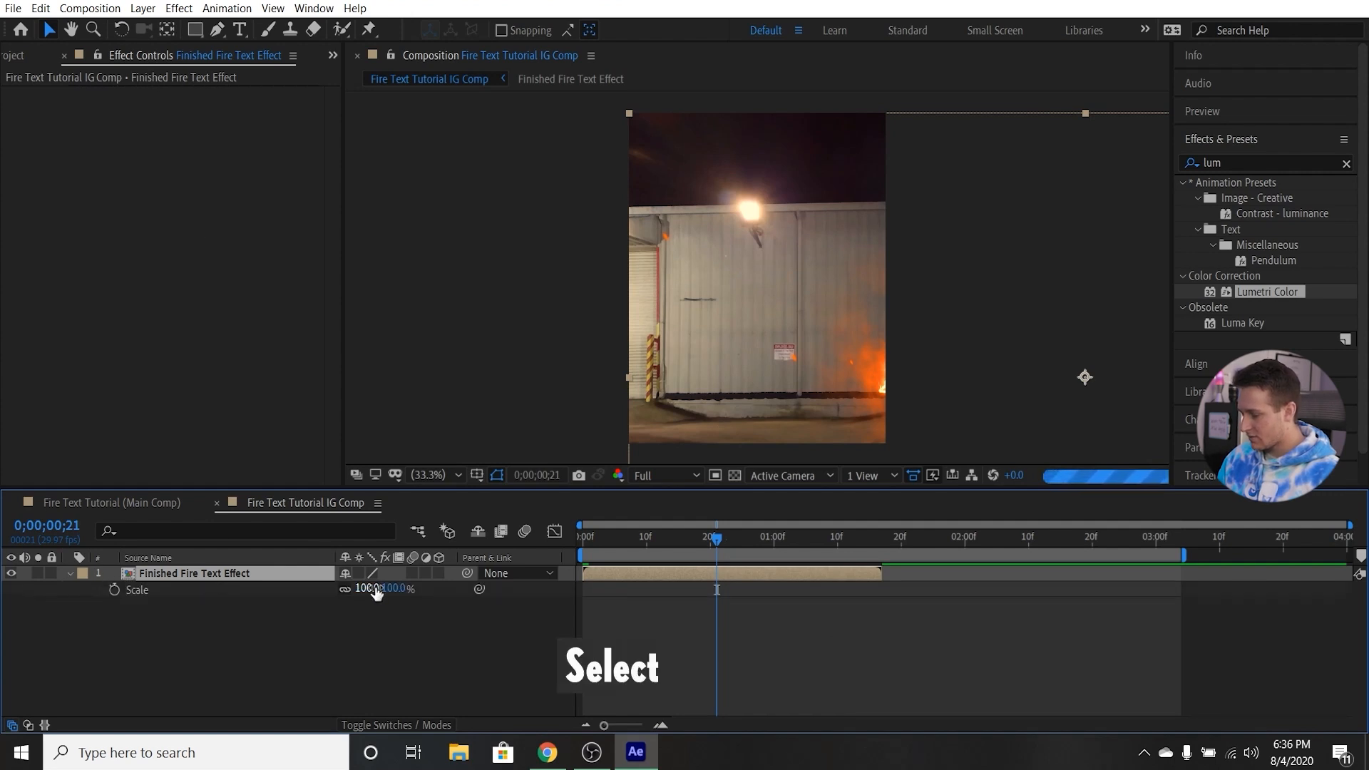
{"action": "left_click_drag", "start_coordinate": [349, 589], "coordinate": [345, 589]}
{"action": "left_click", "coordinate": [1057, 306]}
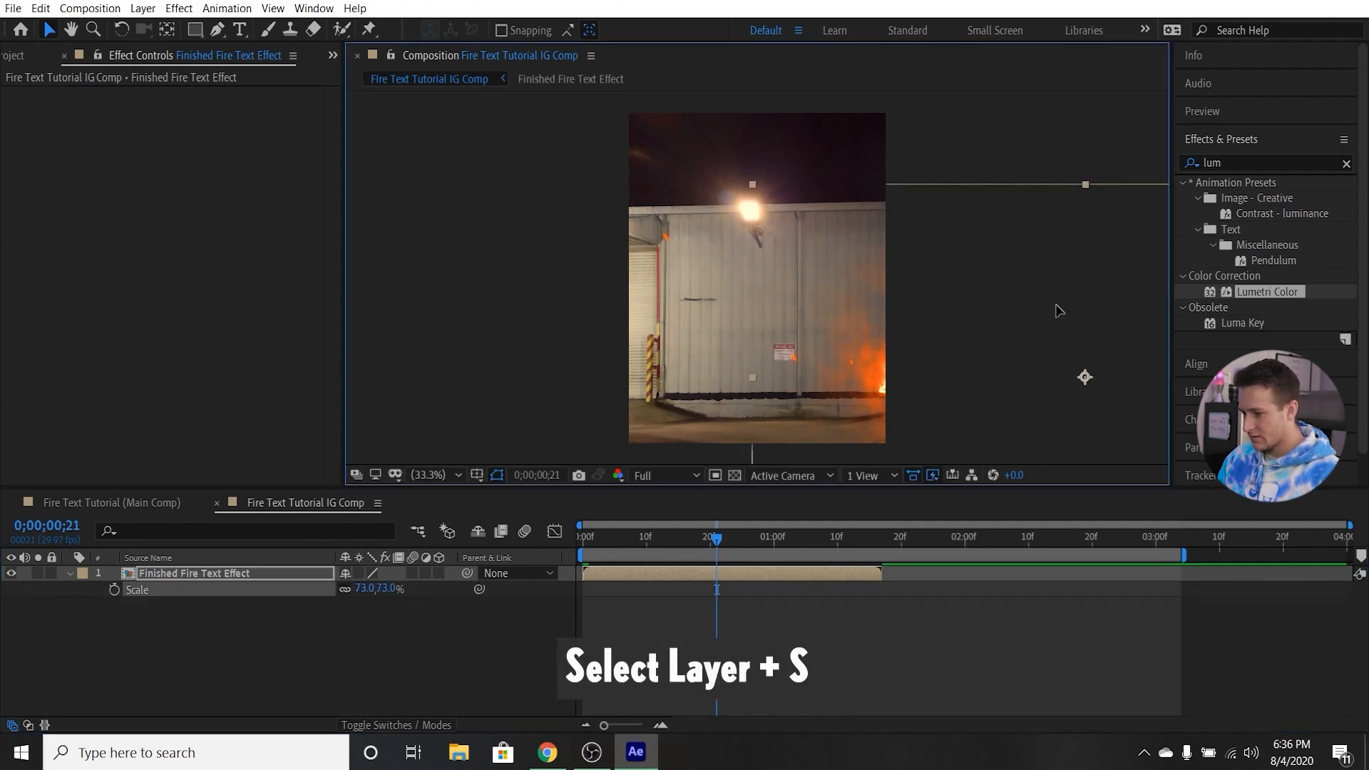
Centre the Finished Fire Text Effect layer over the vertical frame and reduce its scale to about 58%.
{"action": "left_click_drag", "start_coordinate": [991, 275], "coordinate": [765, 222]}
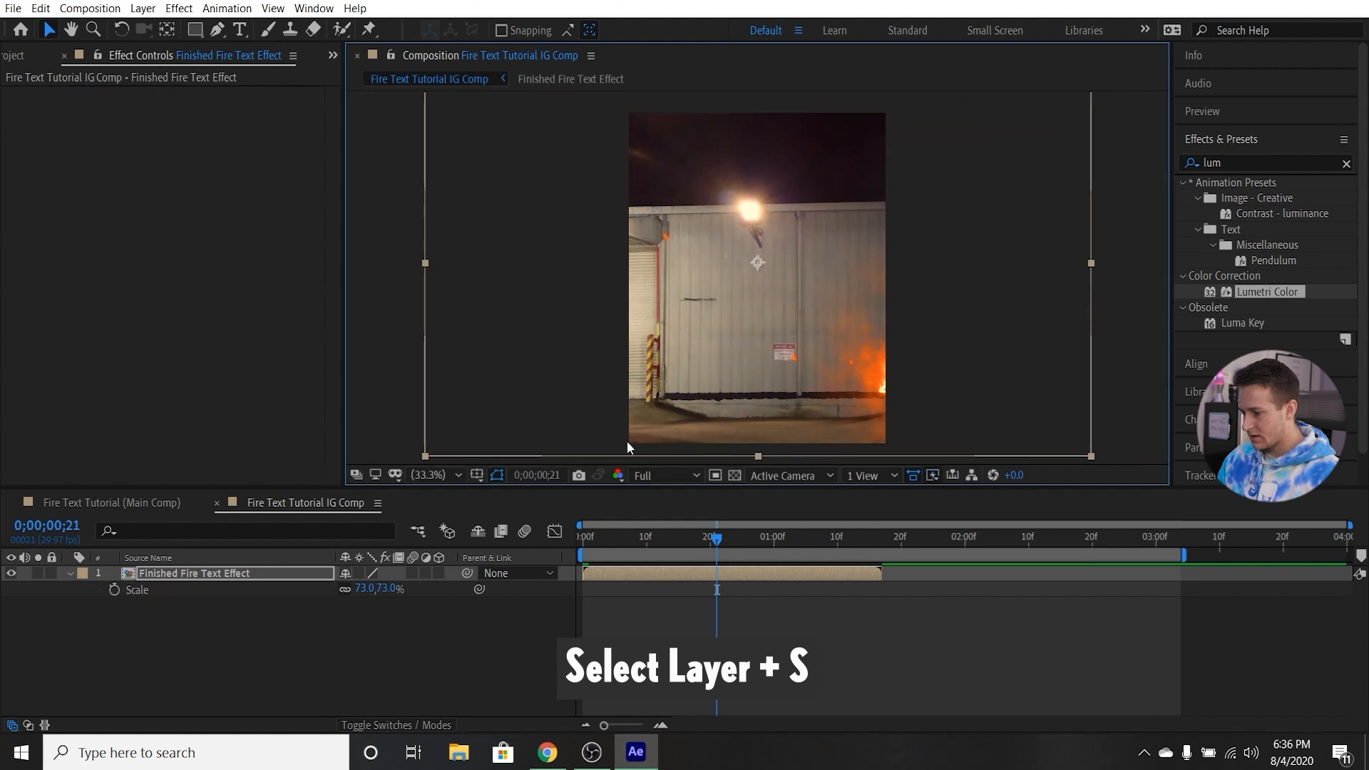
{"action": "left_click_drag", "start_coordinate": [366, 589], "coordinate": [354, 590]}
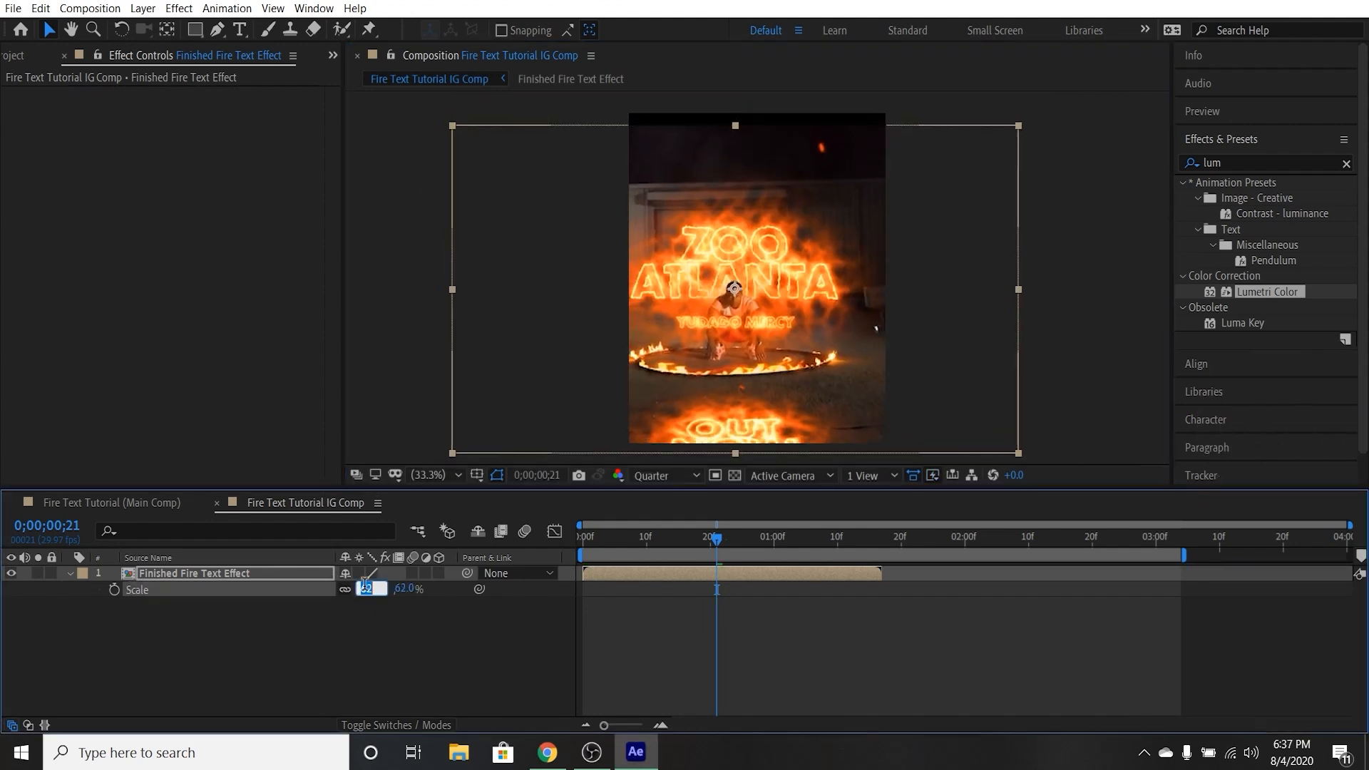
{"action": "mouse_move", "coordinate": [367, 589]}
{"action": "left_mouse_down"}
{"action": "mouse_move", "coordinate": [341, 589]}
{"action": "mouse_move", "coordinate": [360, 590]}
{"action": "left_mouse_up"}
Refine the layer's scale to fill the frame height, set its position to 541, 671, and check the framing through 0;00;01;15.
{"action": "left_click_drag", "start_coordinate": [716, 540], "coordinate": [581, 540]}
{"action": "key", "text": "s"}
{"action": "left_click", "coordinate": [368, 590]}
{"action": "type", "text": "60p"}
{"action": "left_click_drag", "start_coordinate": [352, 590], "coordinate": [371, 589]}
{"action": "left_click_drag", "start_coordinate": [584, 540], "coordinate": [875, 538]}
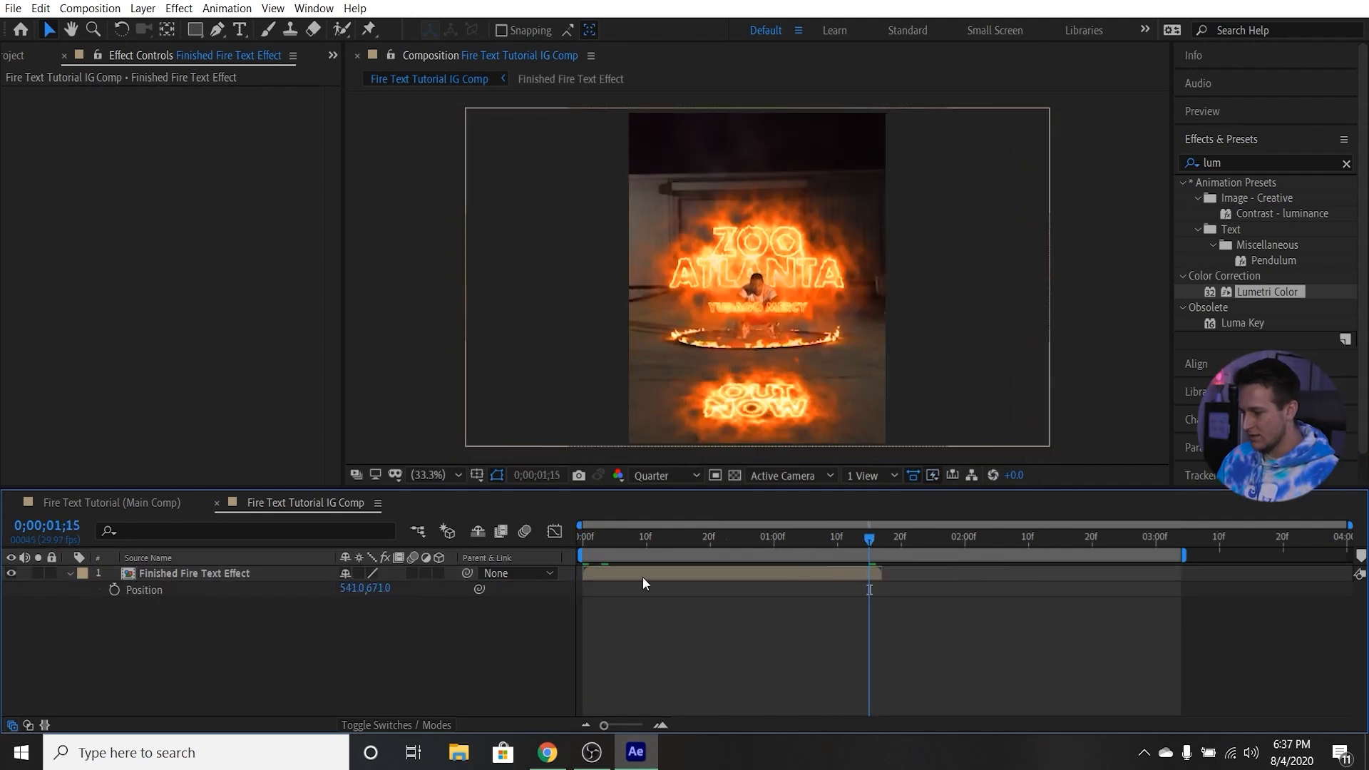
Duplicate the Finished Fire Text Effect layer and place the copy directly after the original in time.
{"action": "left_click", "coordinate": [67, 574]}
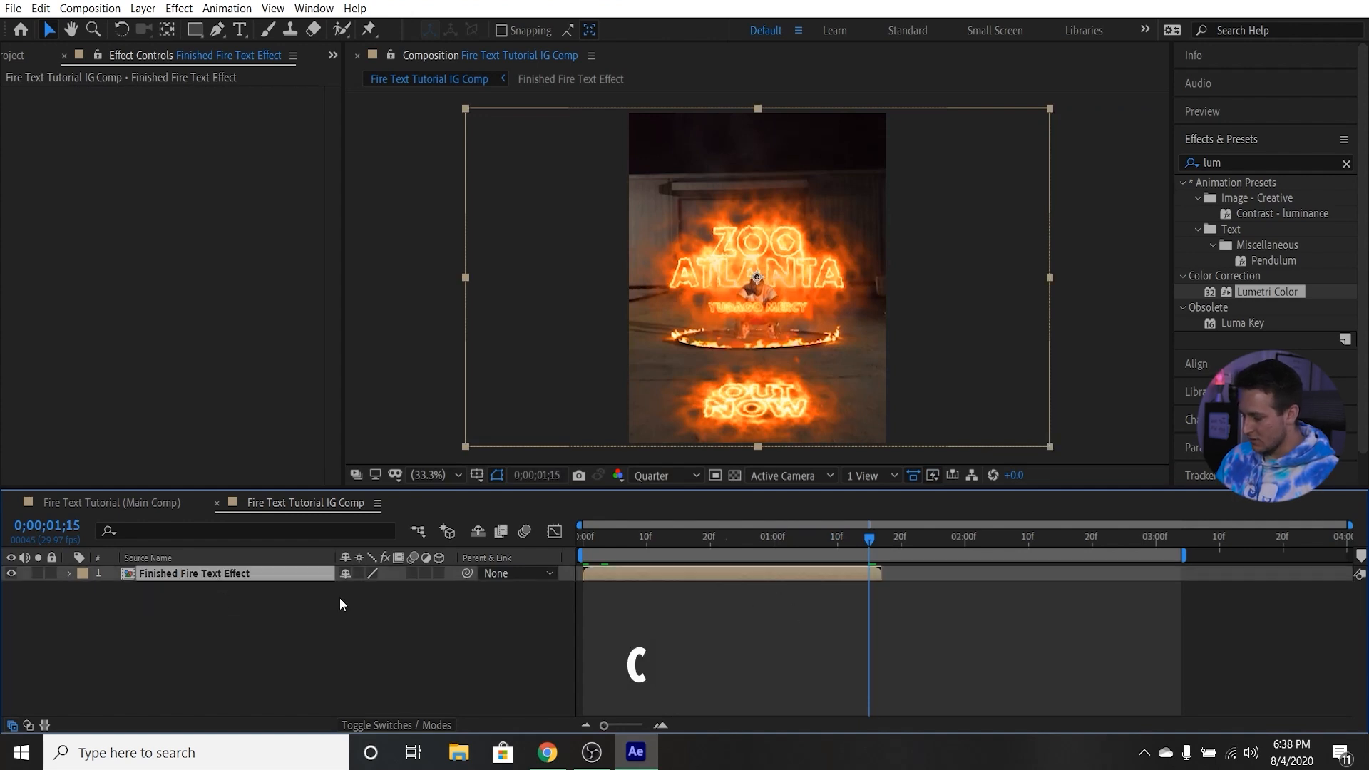
{"action": "key", "text": "ctrl+d"}
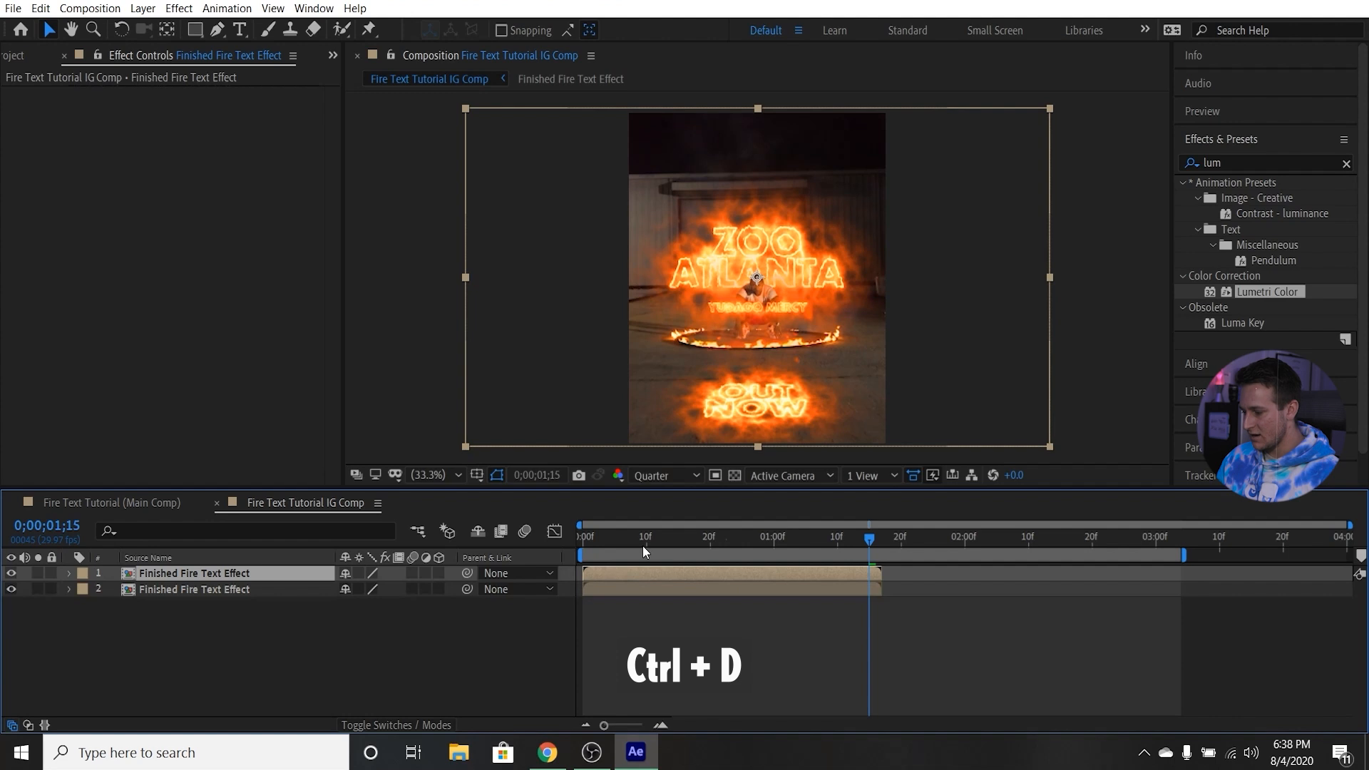
{"action": "left_click_drag", "start_coordinate": [629, 574], "coordinate": [926, 575]}
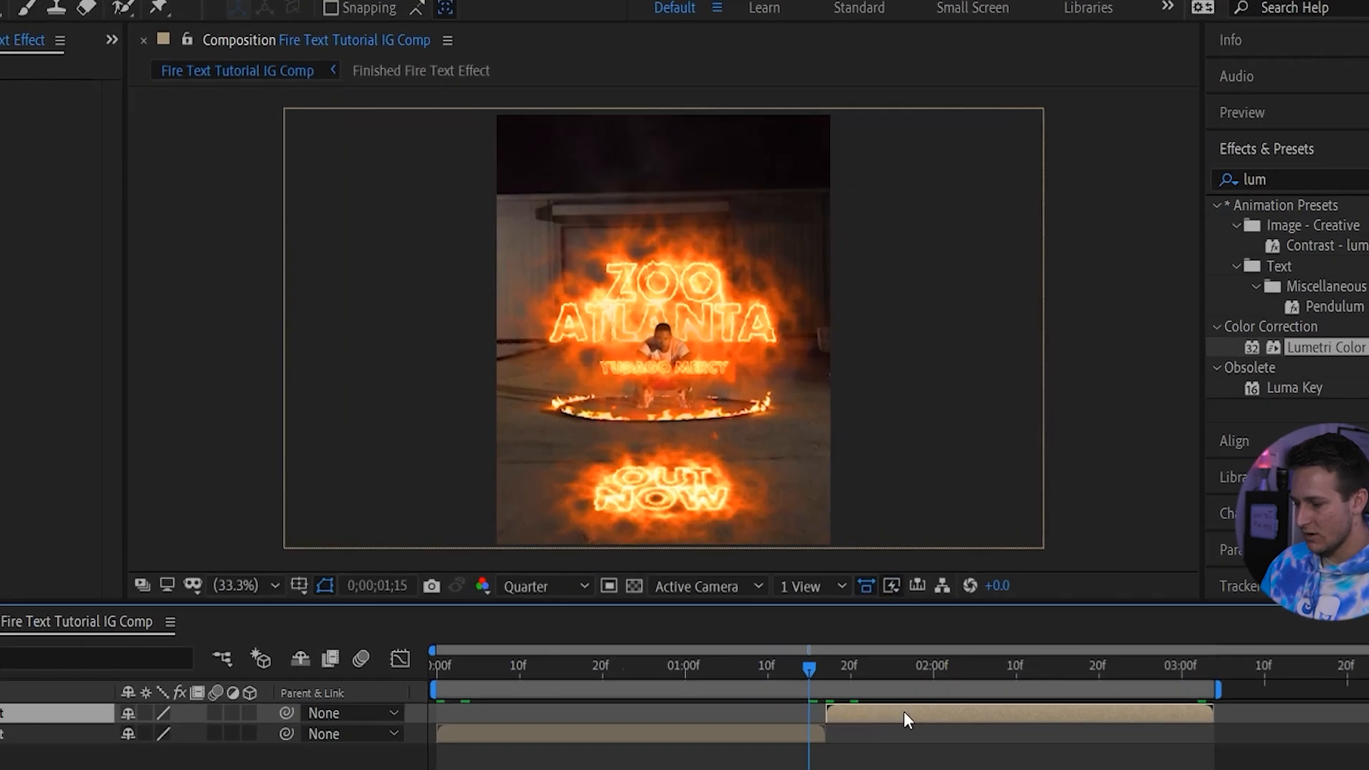
Time-reverse the duplicated layer and play the composition from the first frame to preview the loop.
{"action": "right_click", "coordinate": [947, 576]}
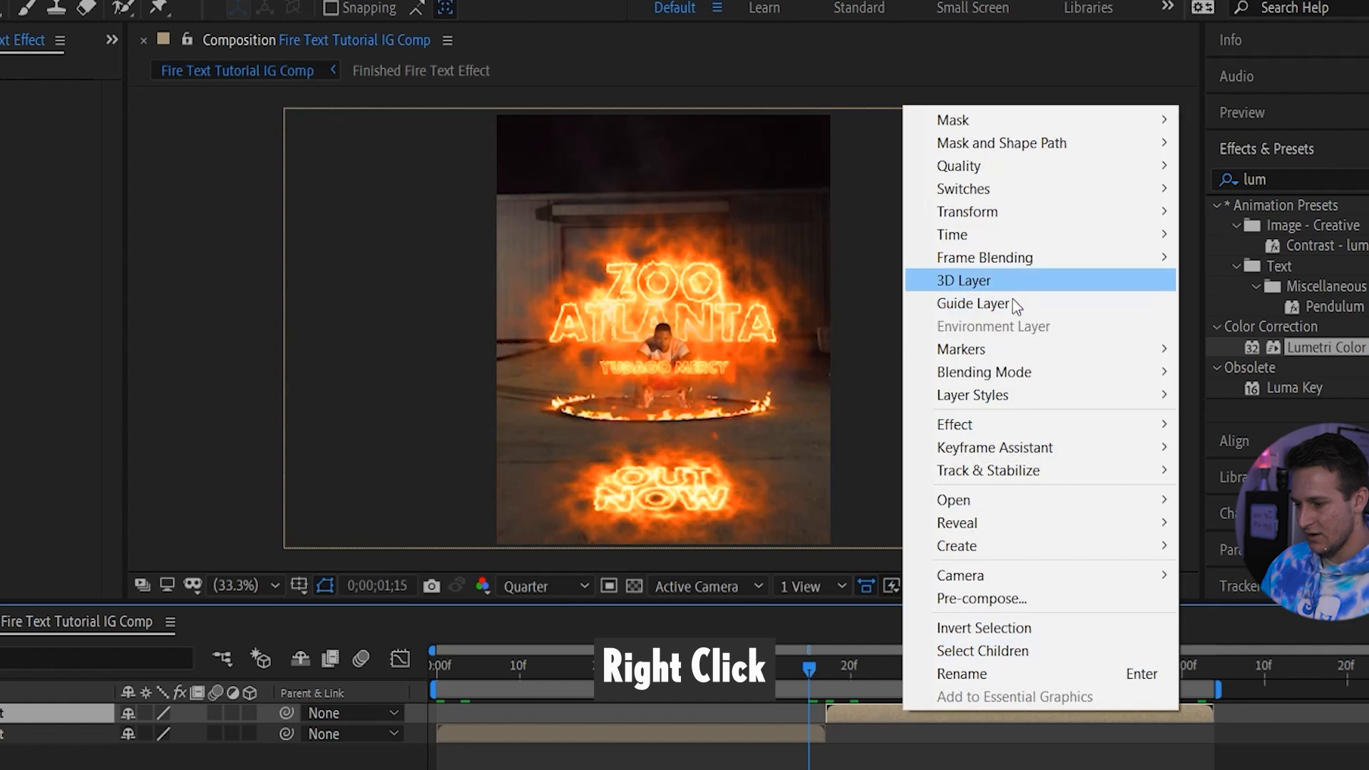
{"action": "mouse_move", "coordinate": [1020, 246]}
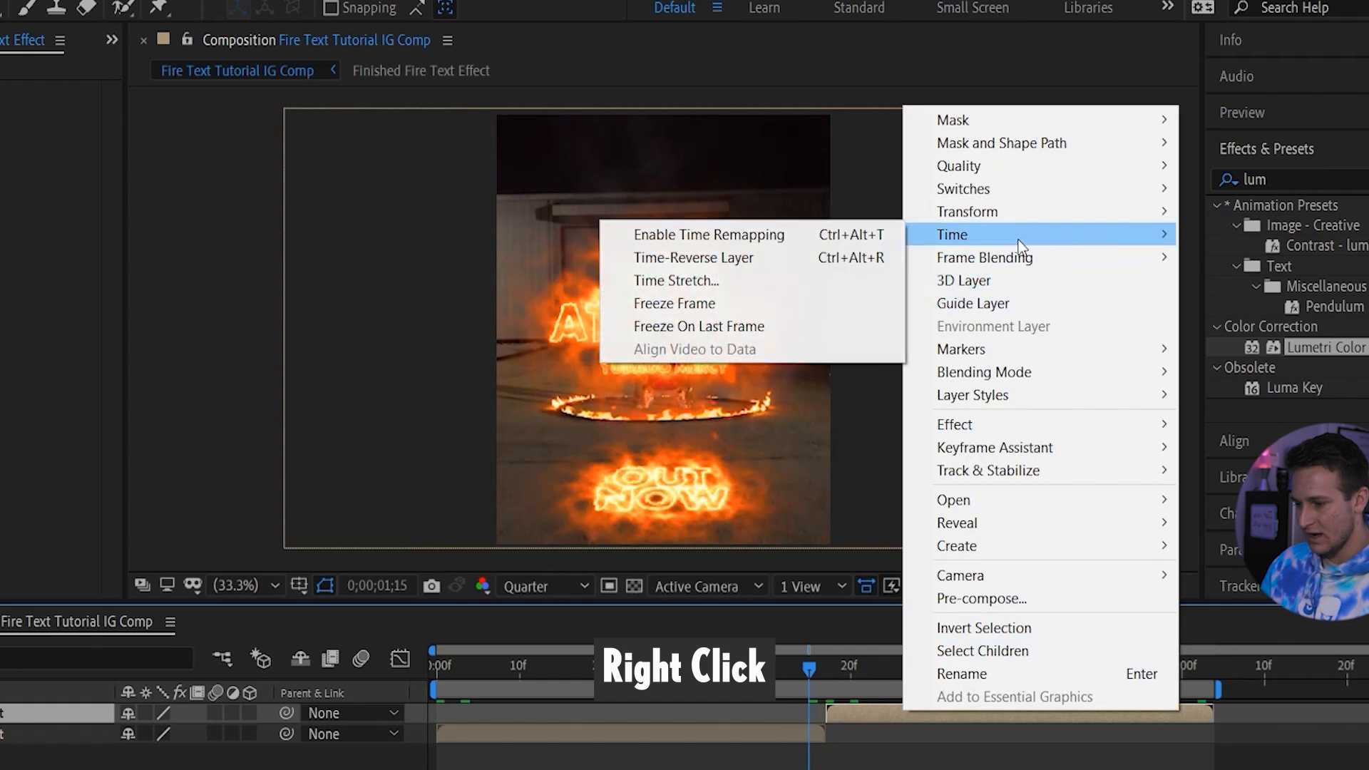
{"action": "left_click", "coordinate": [763, 256]}
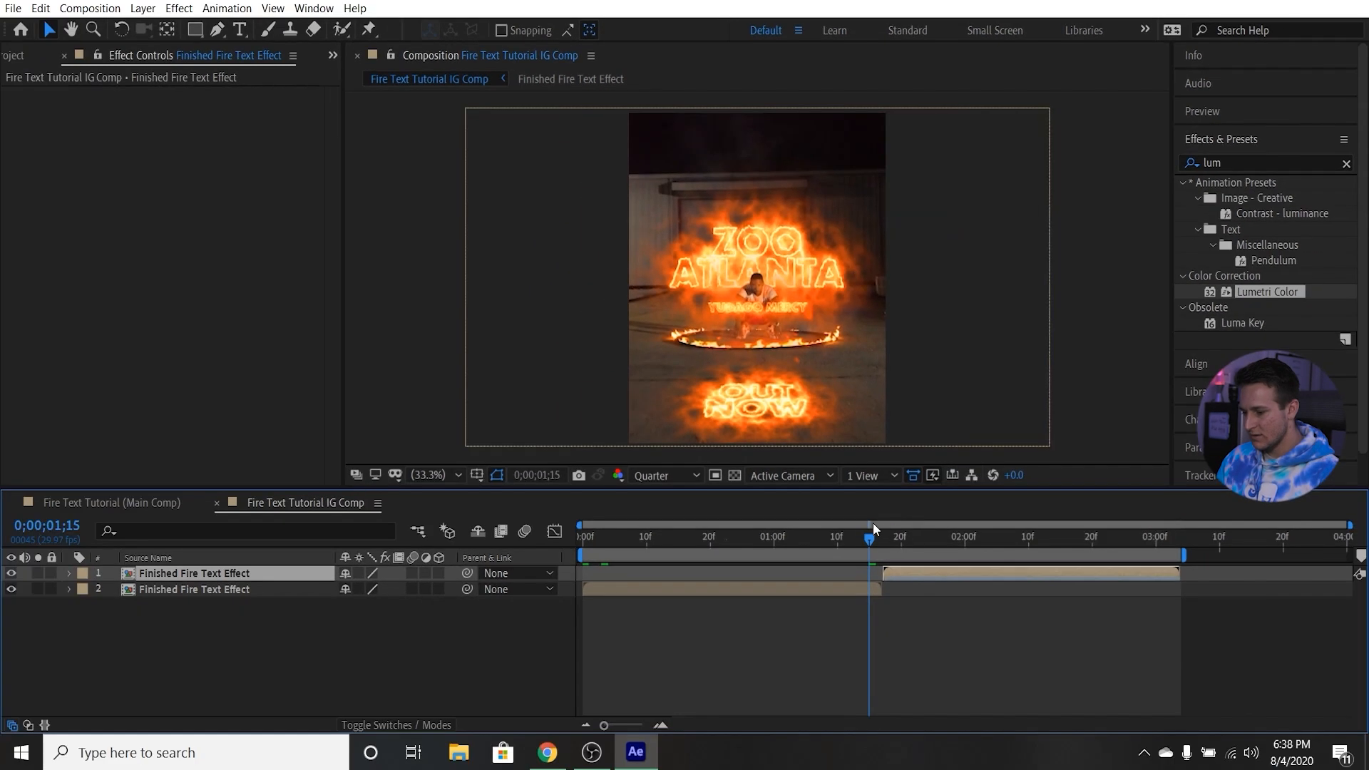
{"action": "left_click_drag", "start_coordinate": [853, 538], "coordinate": [560, 518]}
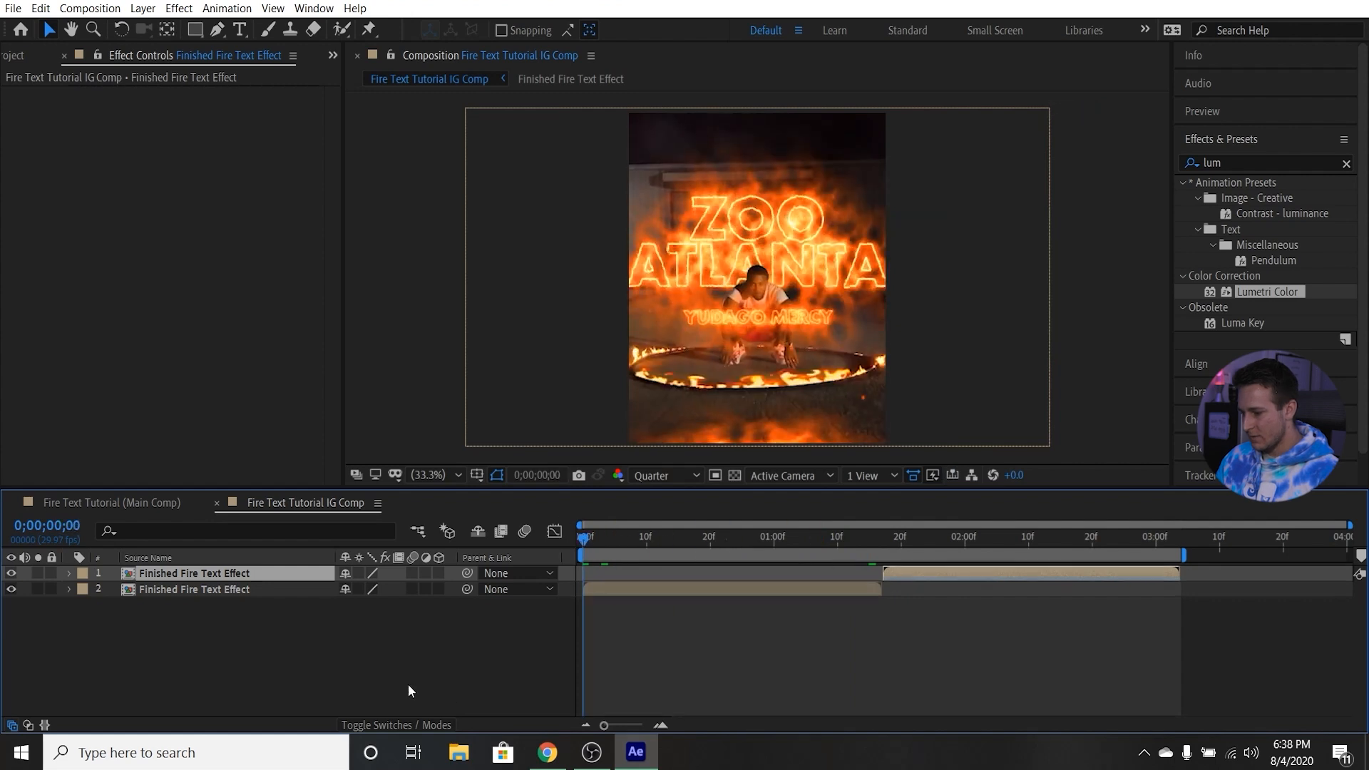
{"action": "key", "text": "space"}
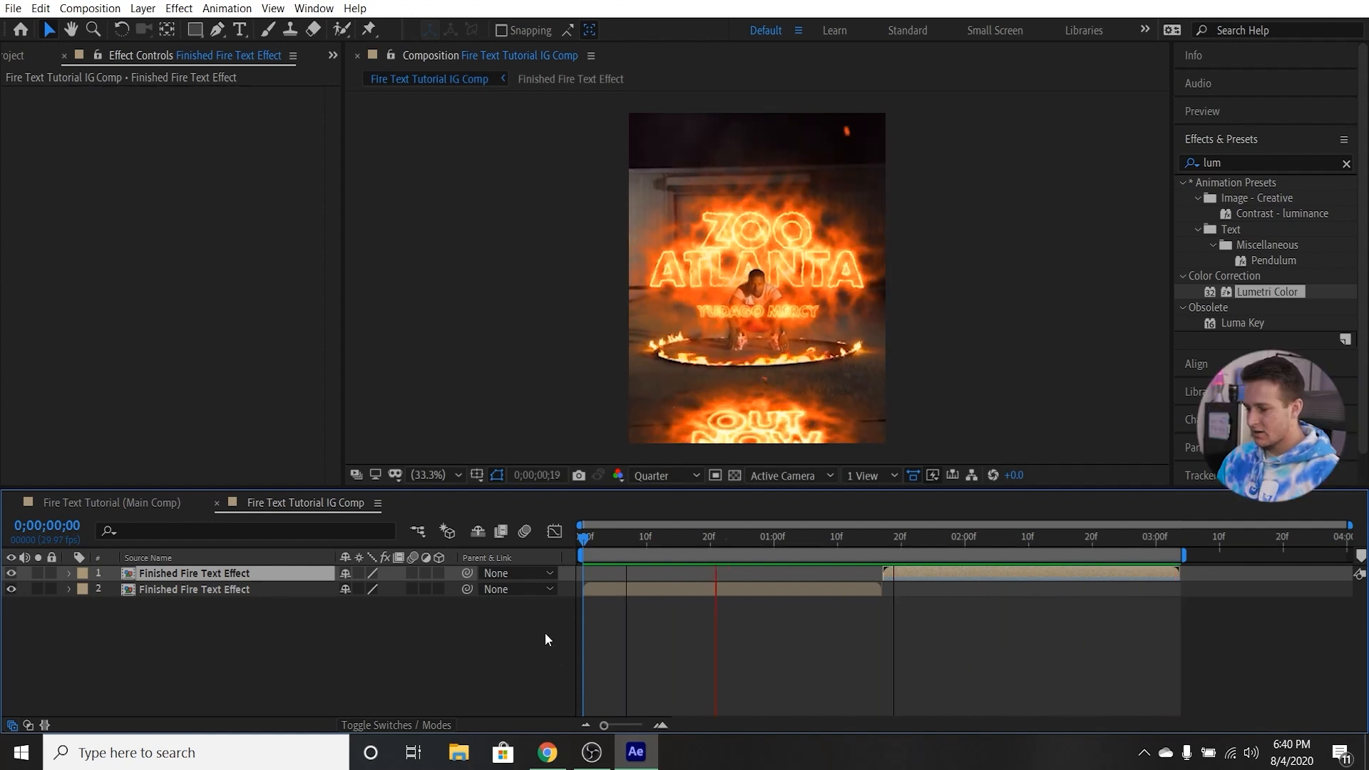
{"action": "key", "text": "space"}
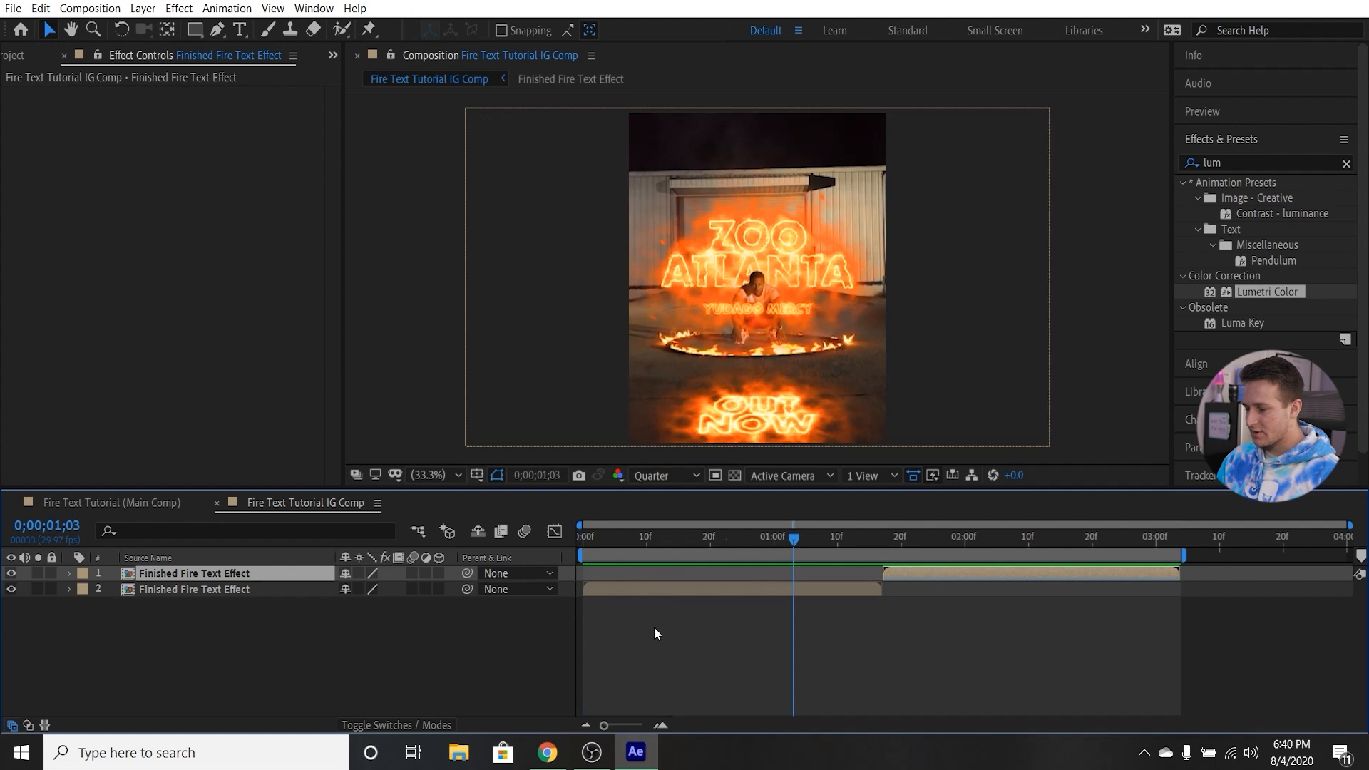
Add the Fire Text Tutorial IG Comp to the render queue and return to its timeline.
{"action": "left_click", "coordinate": [89, 7]}
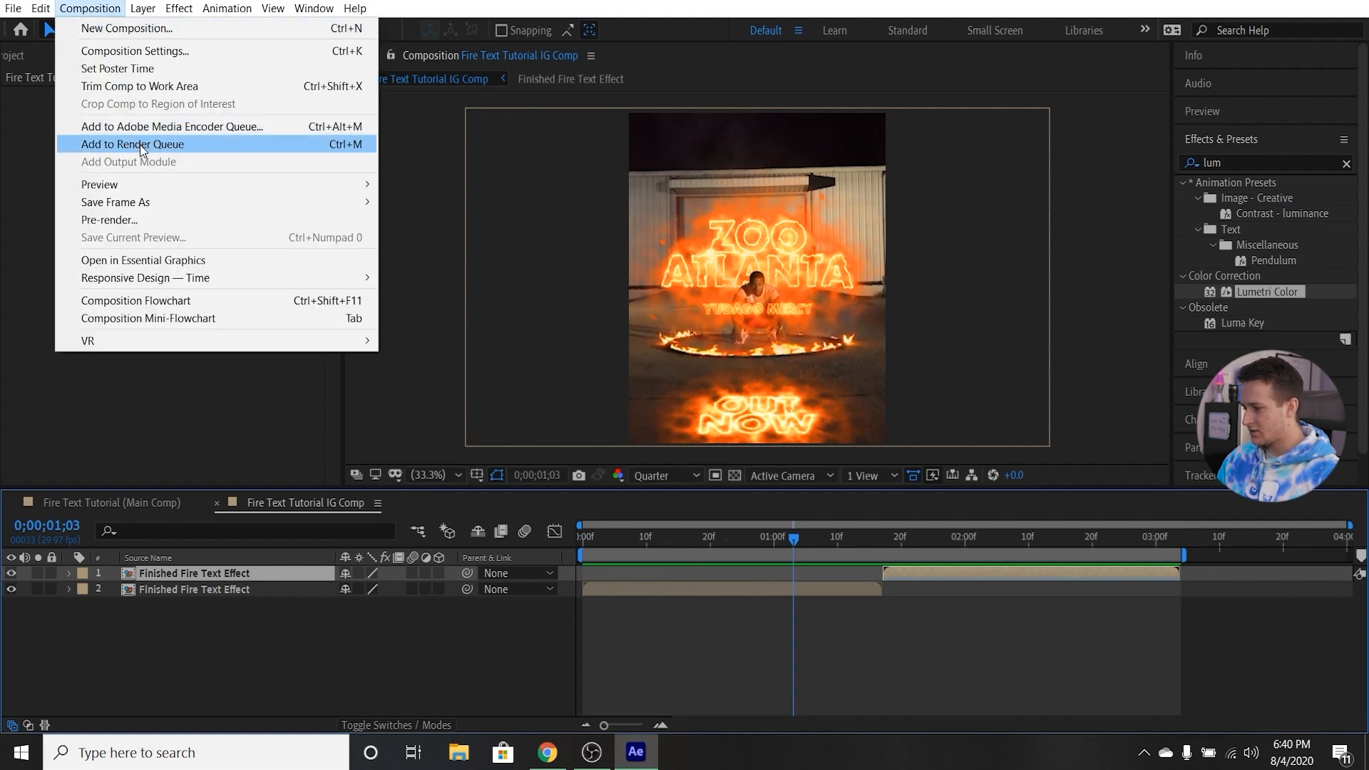
{"action": "left_click", "coordinate": [148, 147]}
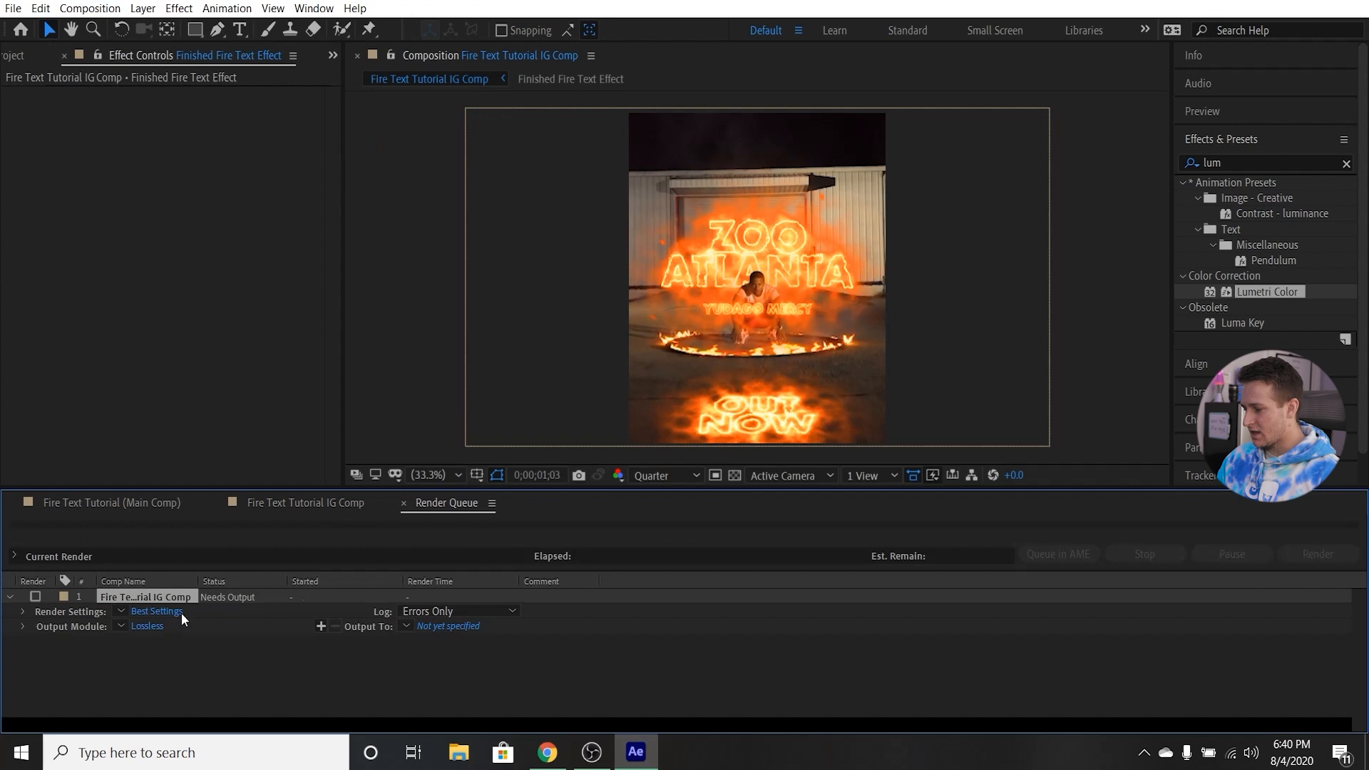
{"action": "left_click", "coordinate": [325, 504]}
Scrub back and forth between the start of the IG composition and 0;00;01;11 to review the camera move.
{"action": "left_click_drag", "start_coordinate": [794, 546], "coordinate": [588, 541]}
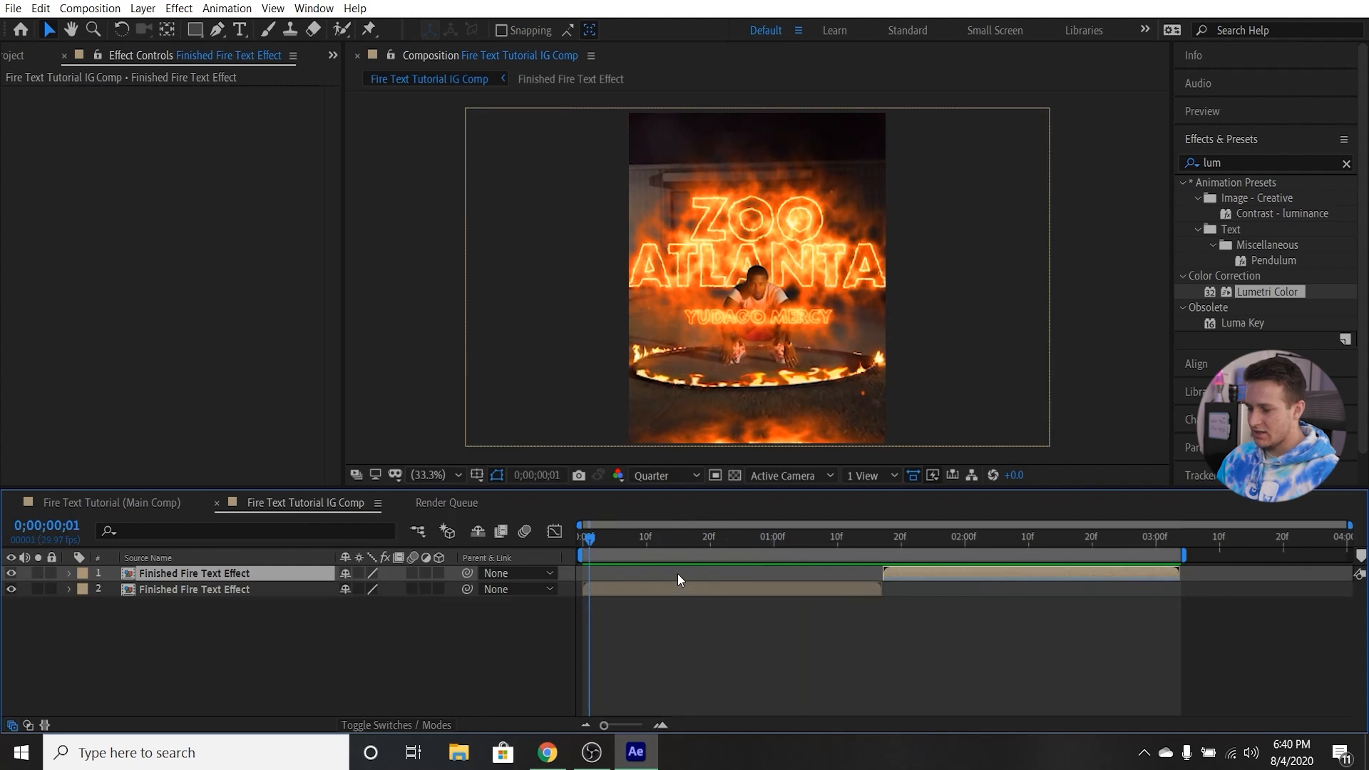
{"action": "left_click_drag", "start_coordinate": [605, 537], "coordinate": [844, 554]}
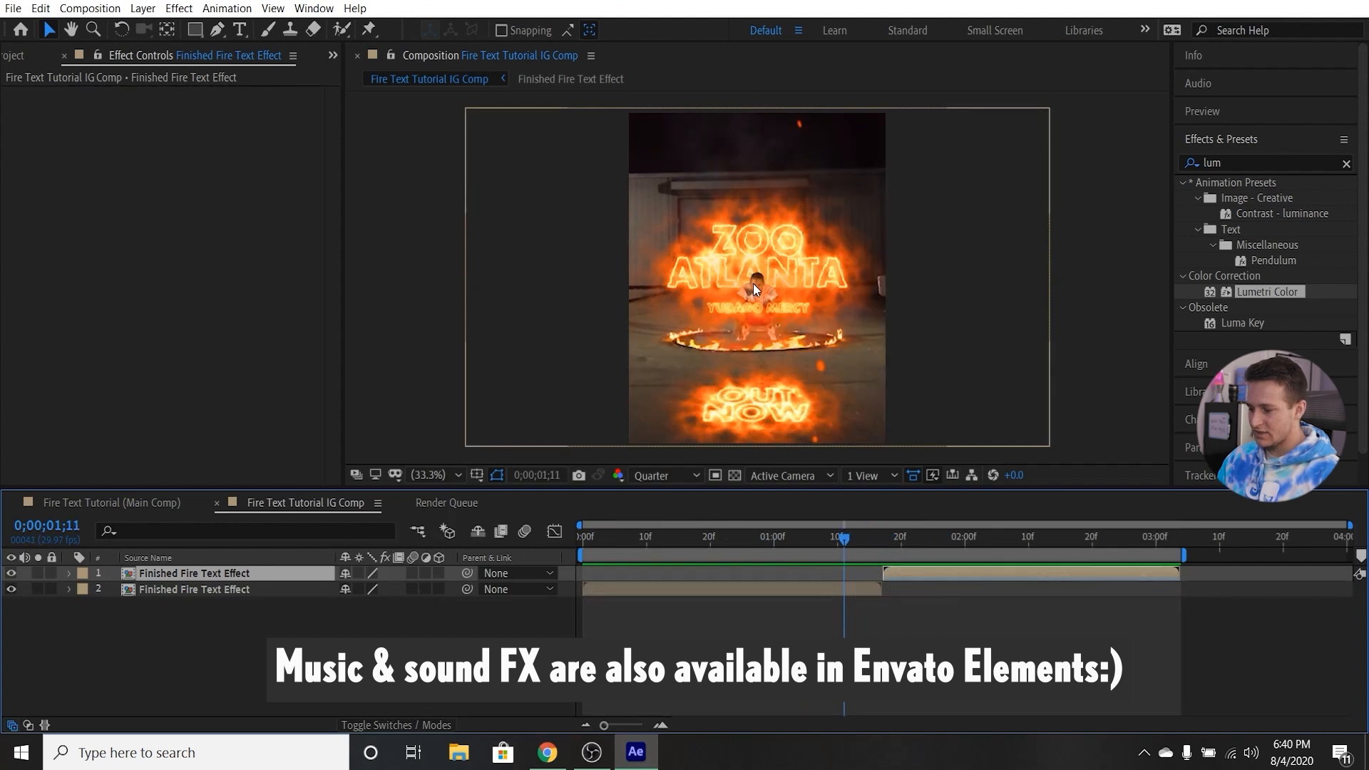
{"action": "left_click_drag", "start_coordinate": [849, 540], "coordinate": [576, 532]}
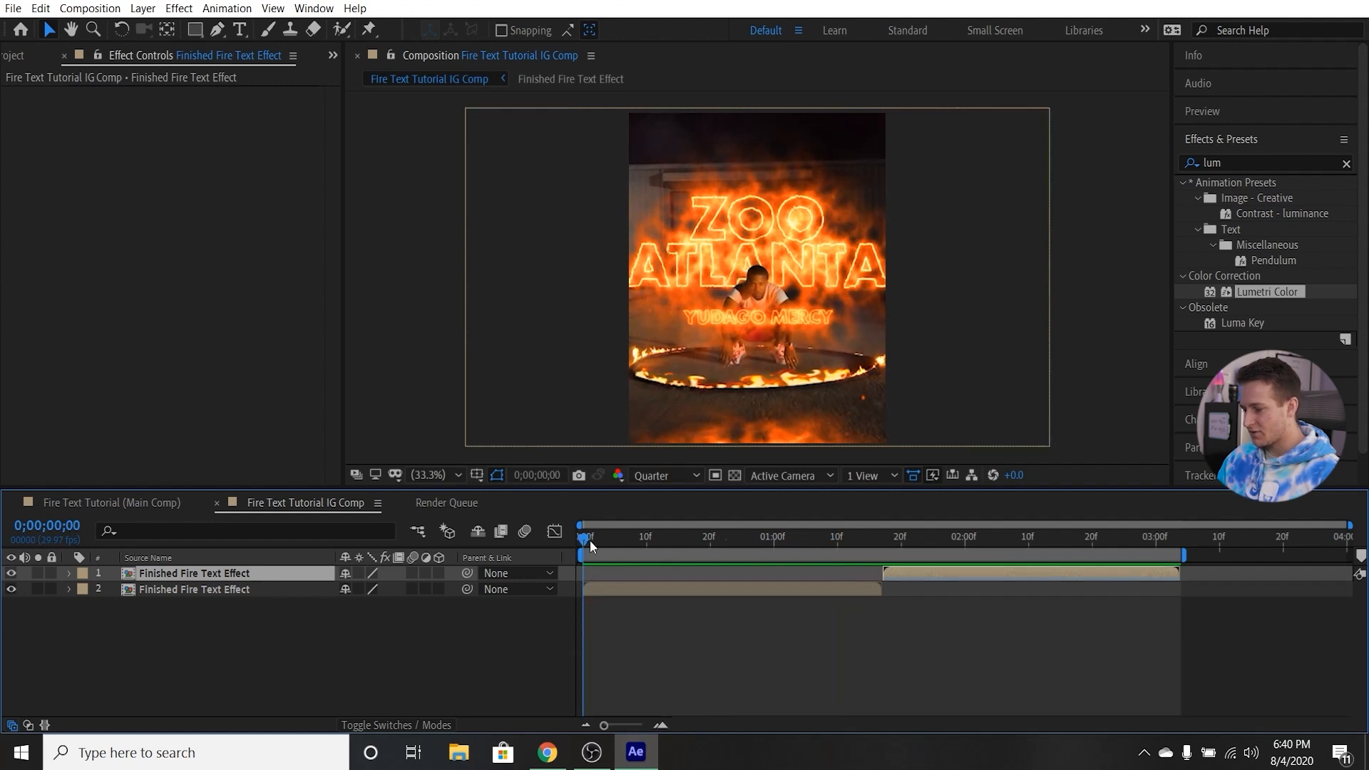
{"action": "left_click_drag", "start_coordinate": [653, 529], "coordinate": [844, 542]}
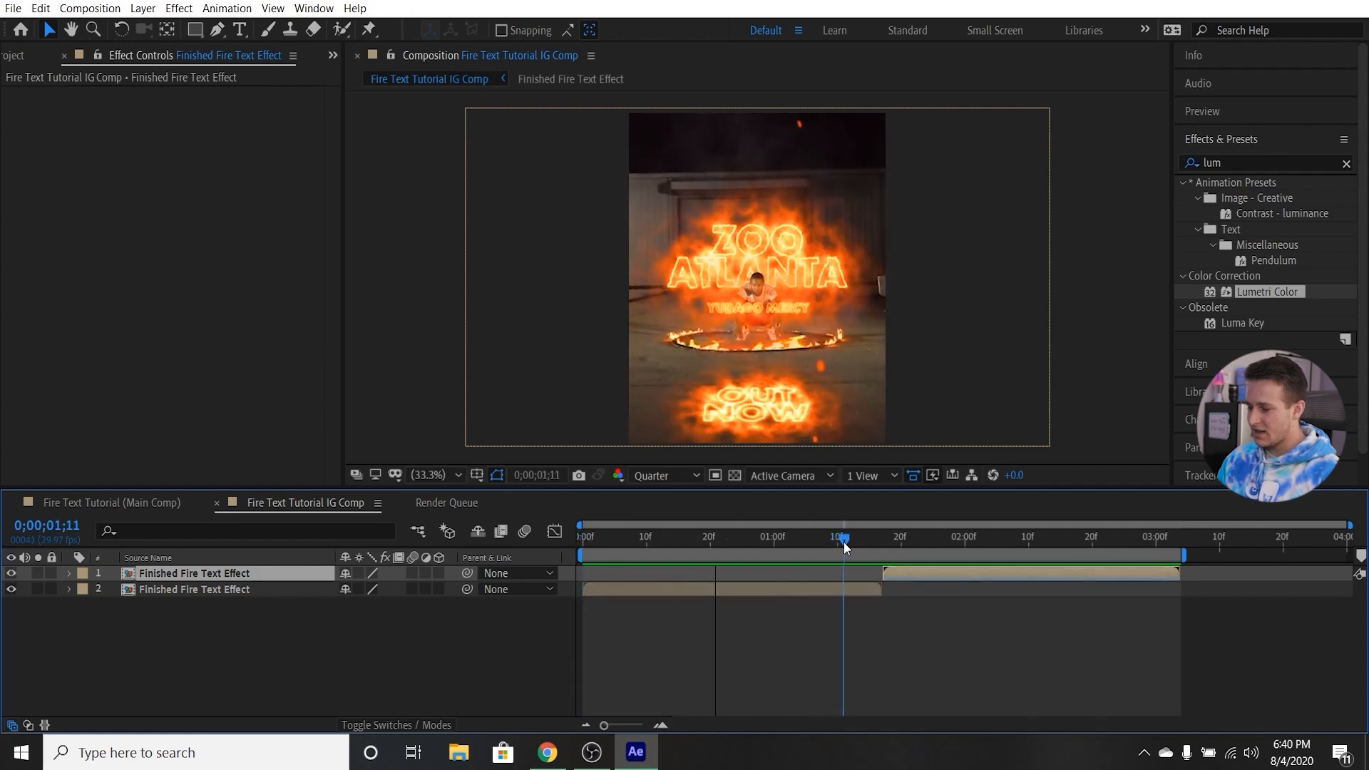